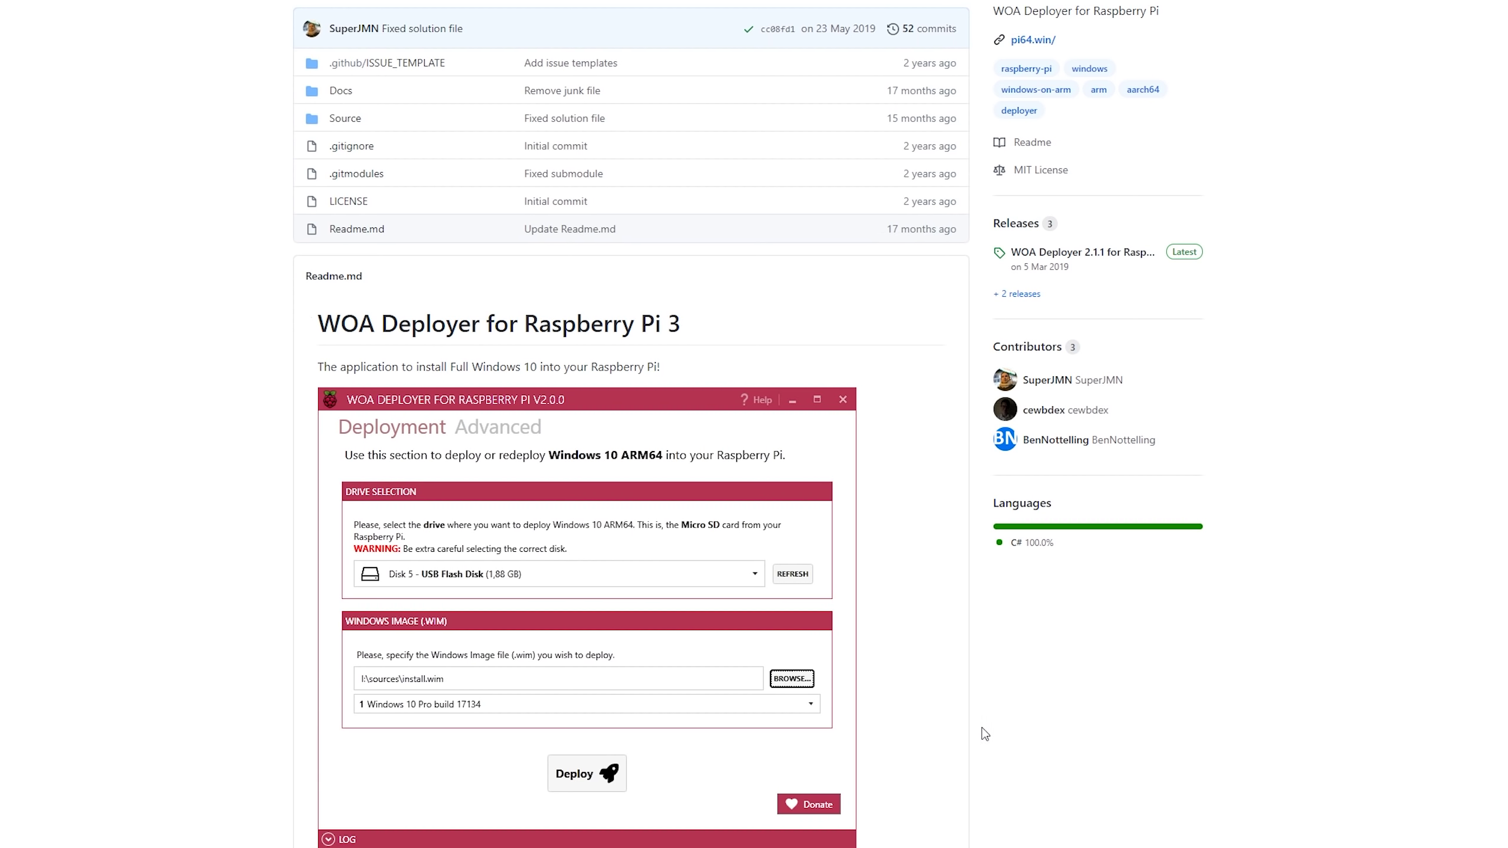
Step: Look over the WOA Deployer repository page and skim the Windows Latest article about Windows 10 ARM on Raspberry Pi 4
scroll(122, 489, up, 5)
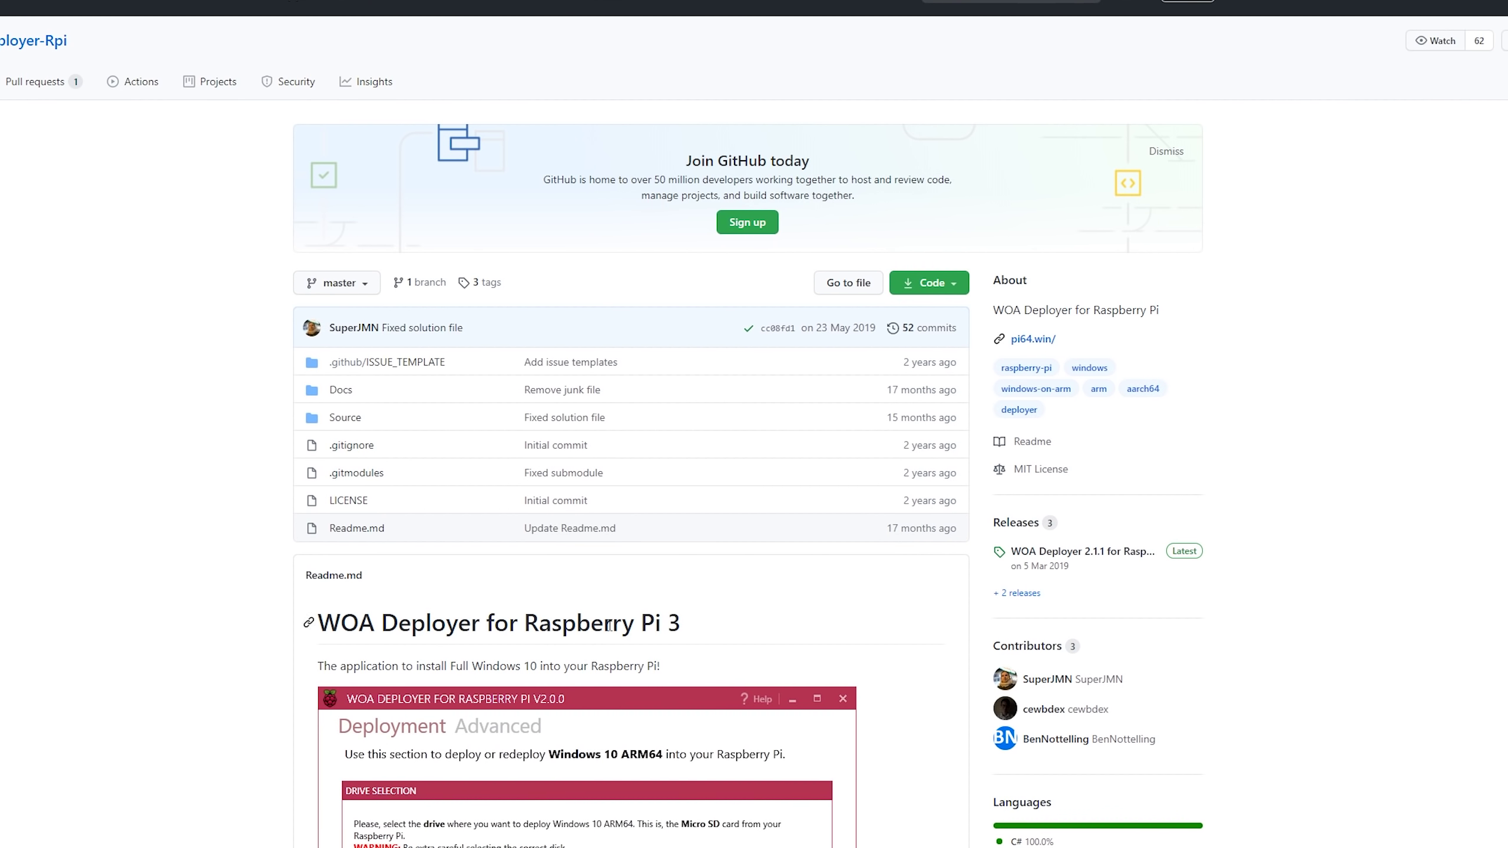
scroll(858, 566, down, 8)
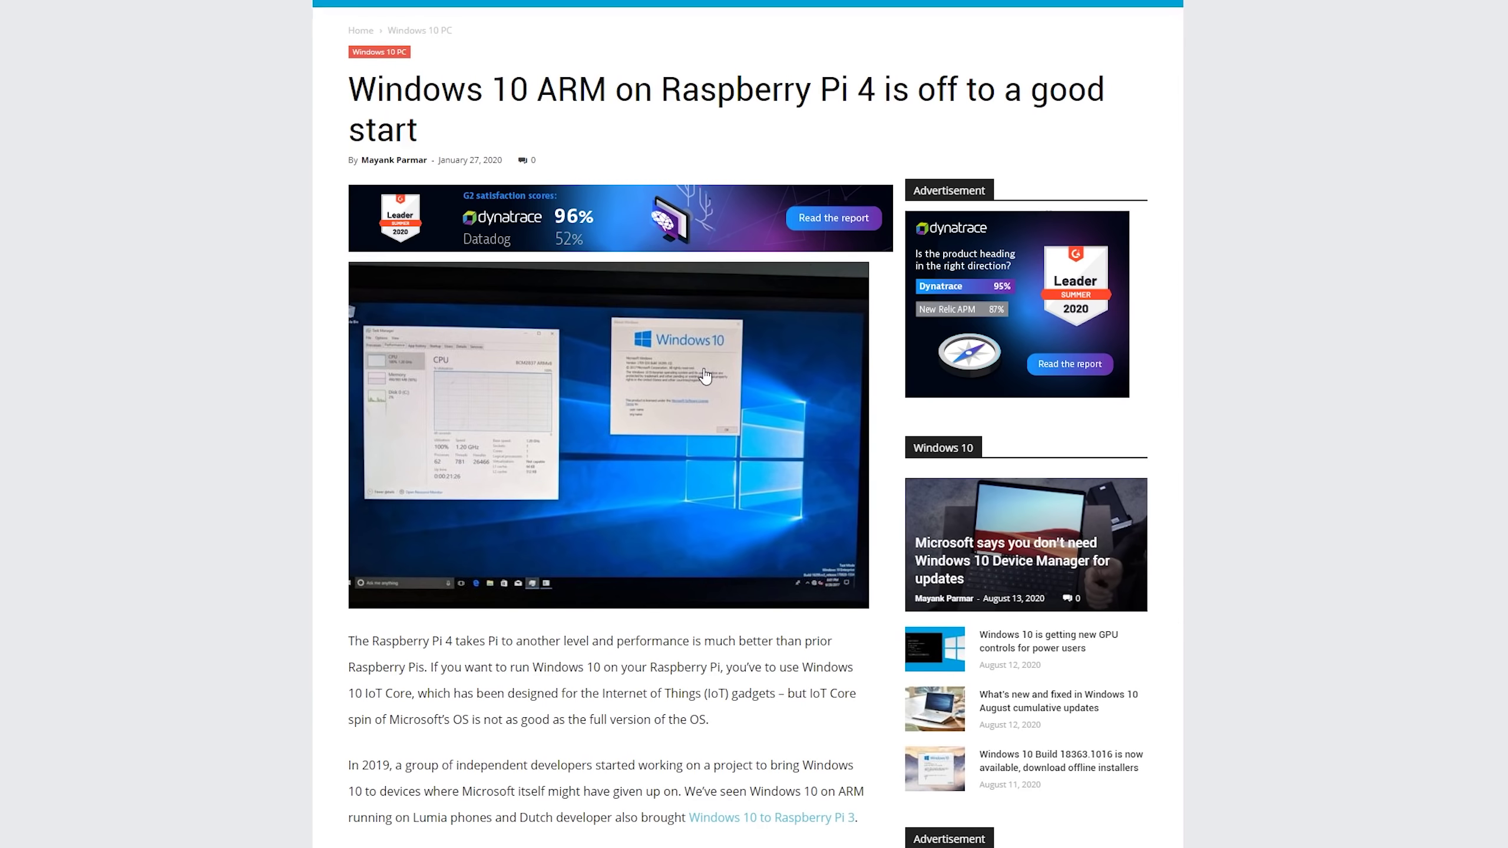
scroll(698, 378, down, 10)
scroll(695, 372, down, 12)
scroll(695, 373, up, 7)
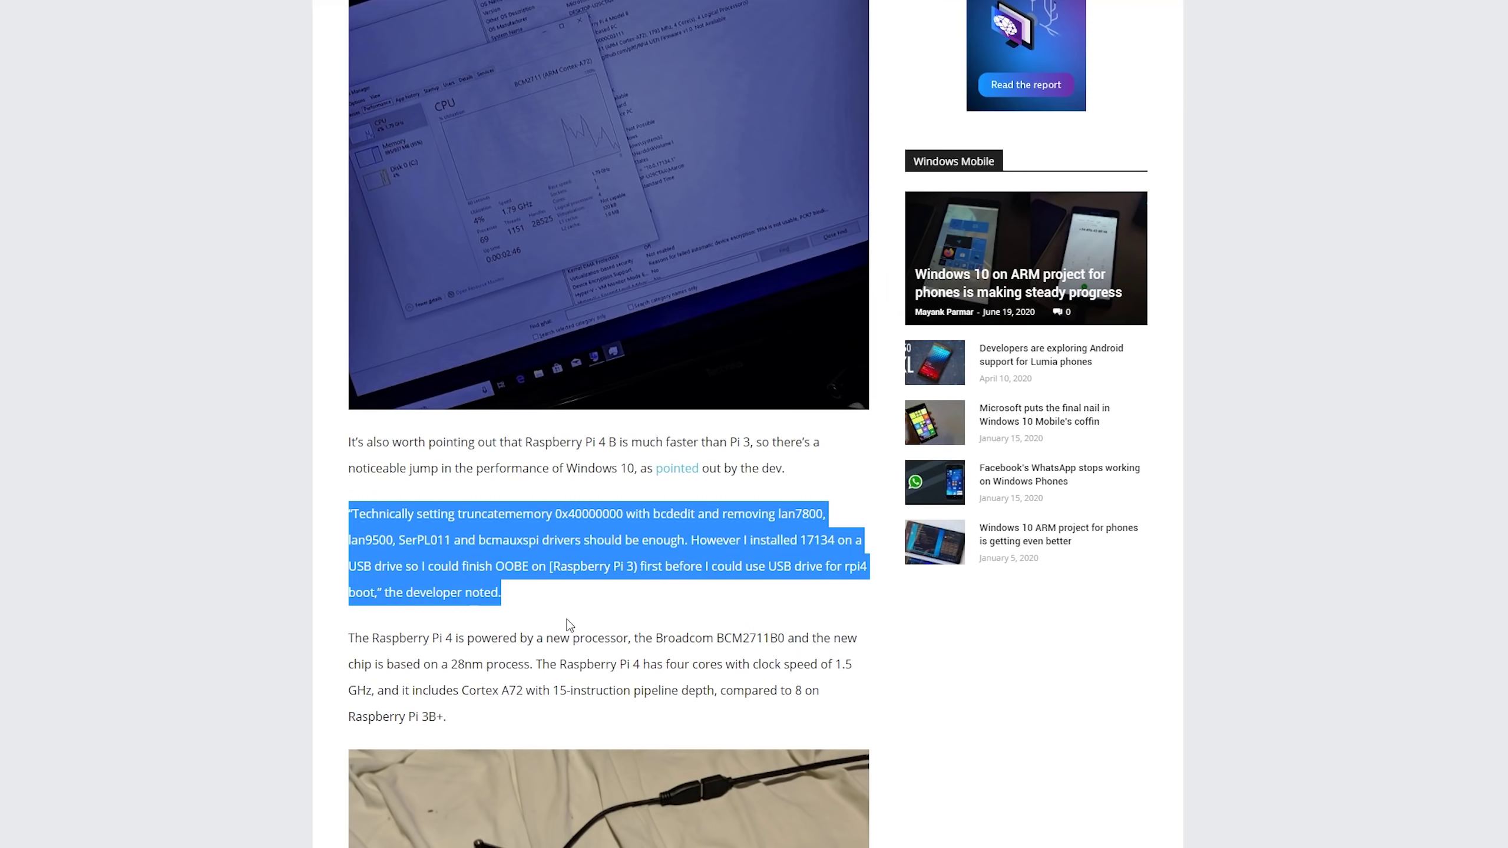
Step: Read the article's developer quote on the truncatememory setting, the drivers to remove and the USB drive installation
click(569, 624)
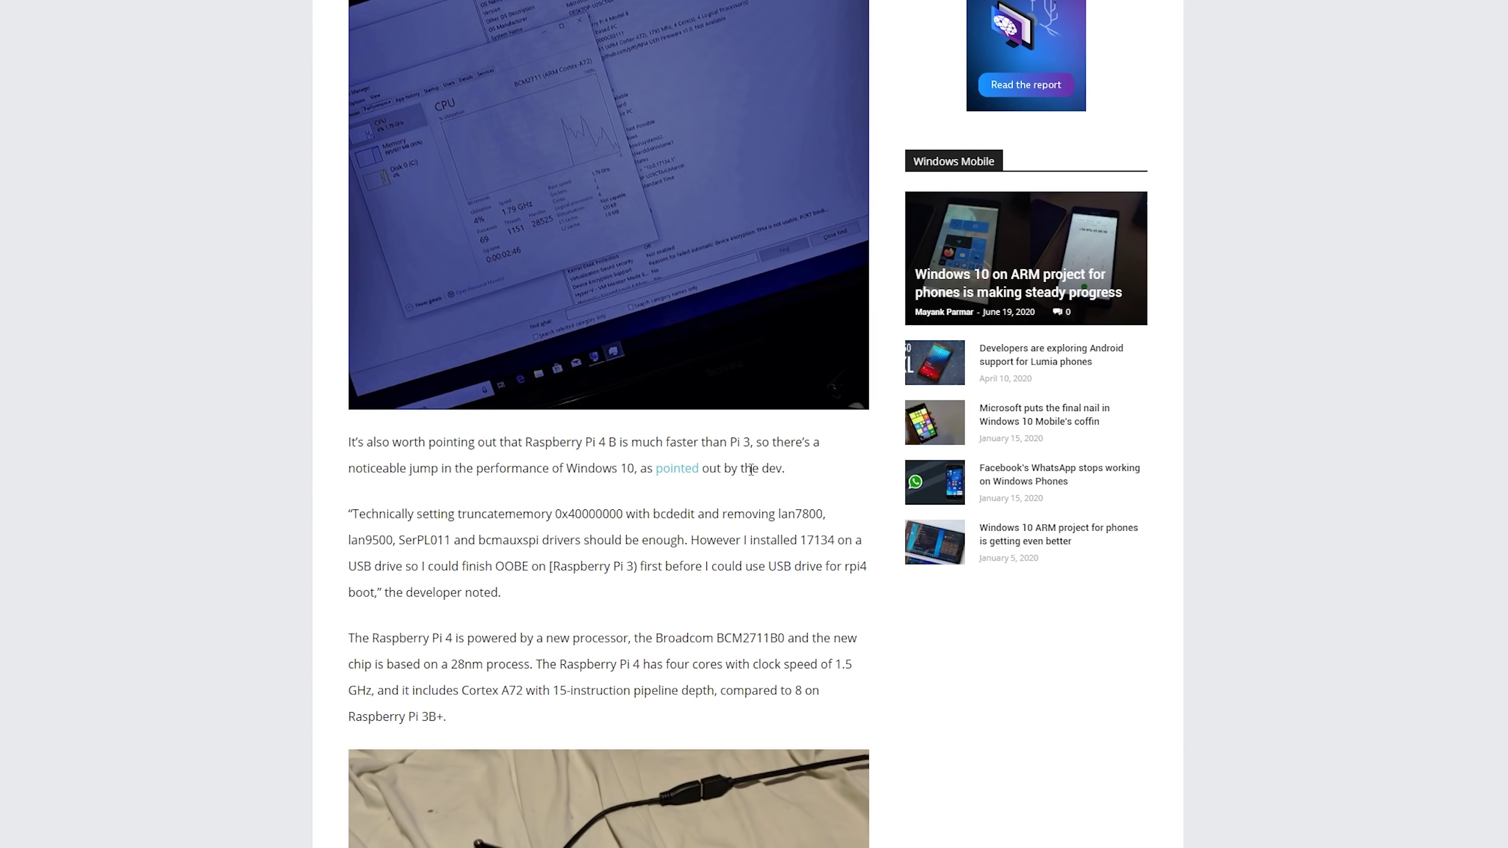
drag(418, 442, 642, 442)
click(506, 591)
drag(357, 511, 625, 515)
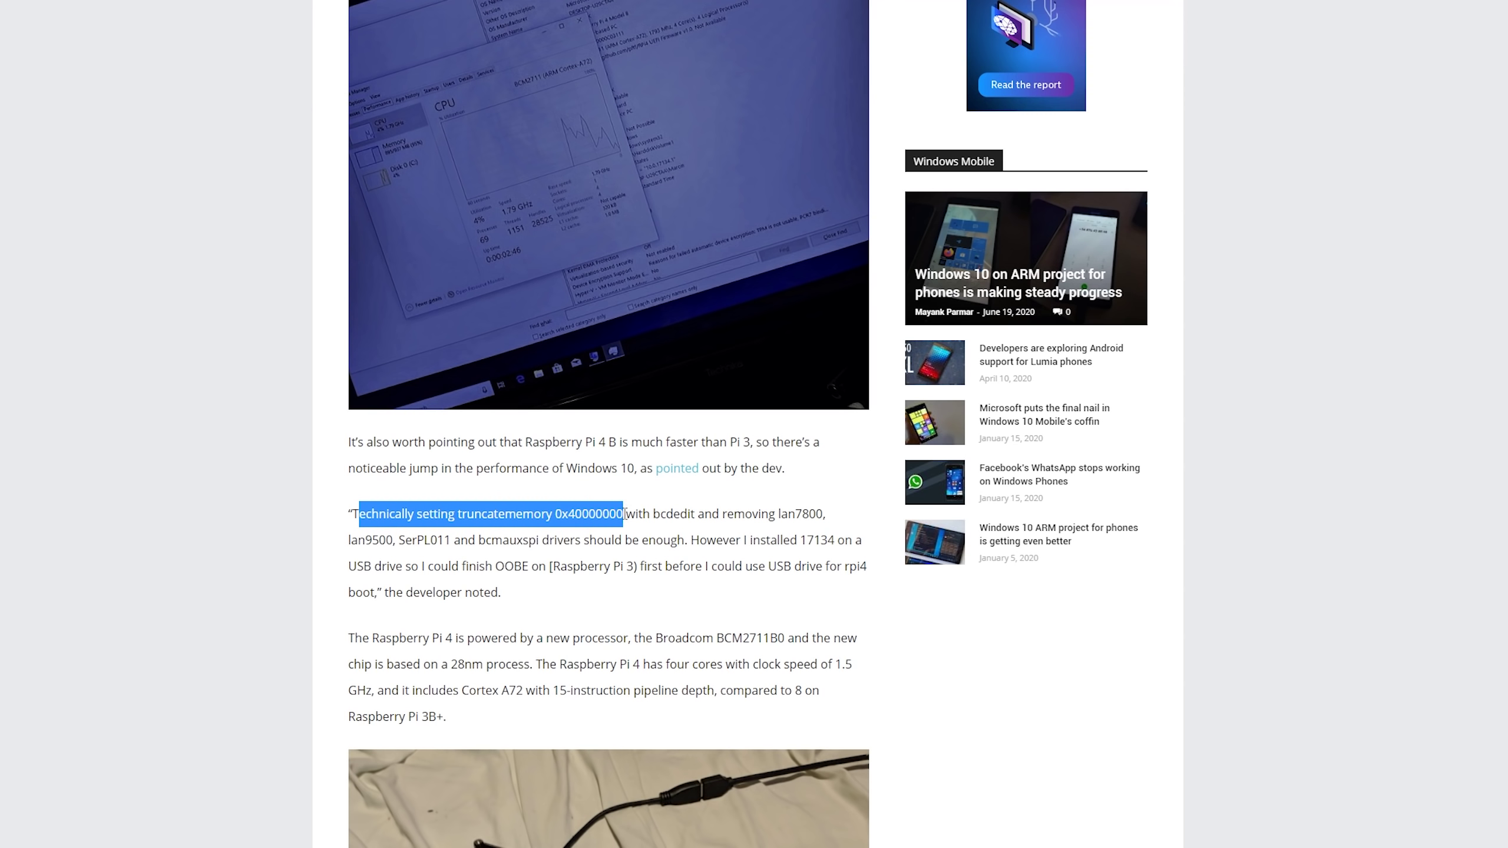
click(805, 540)
drag(774, 512, 671, 568)
click(693, 541)
click(582, 558)
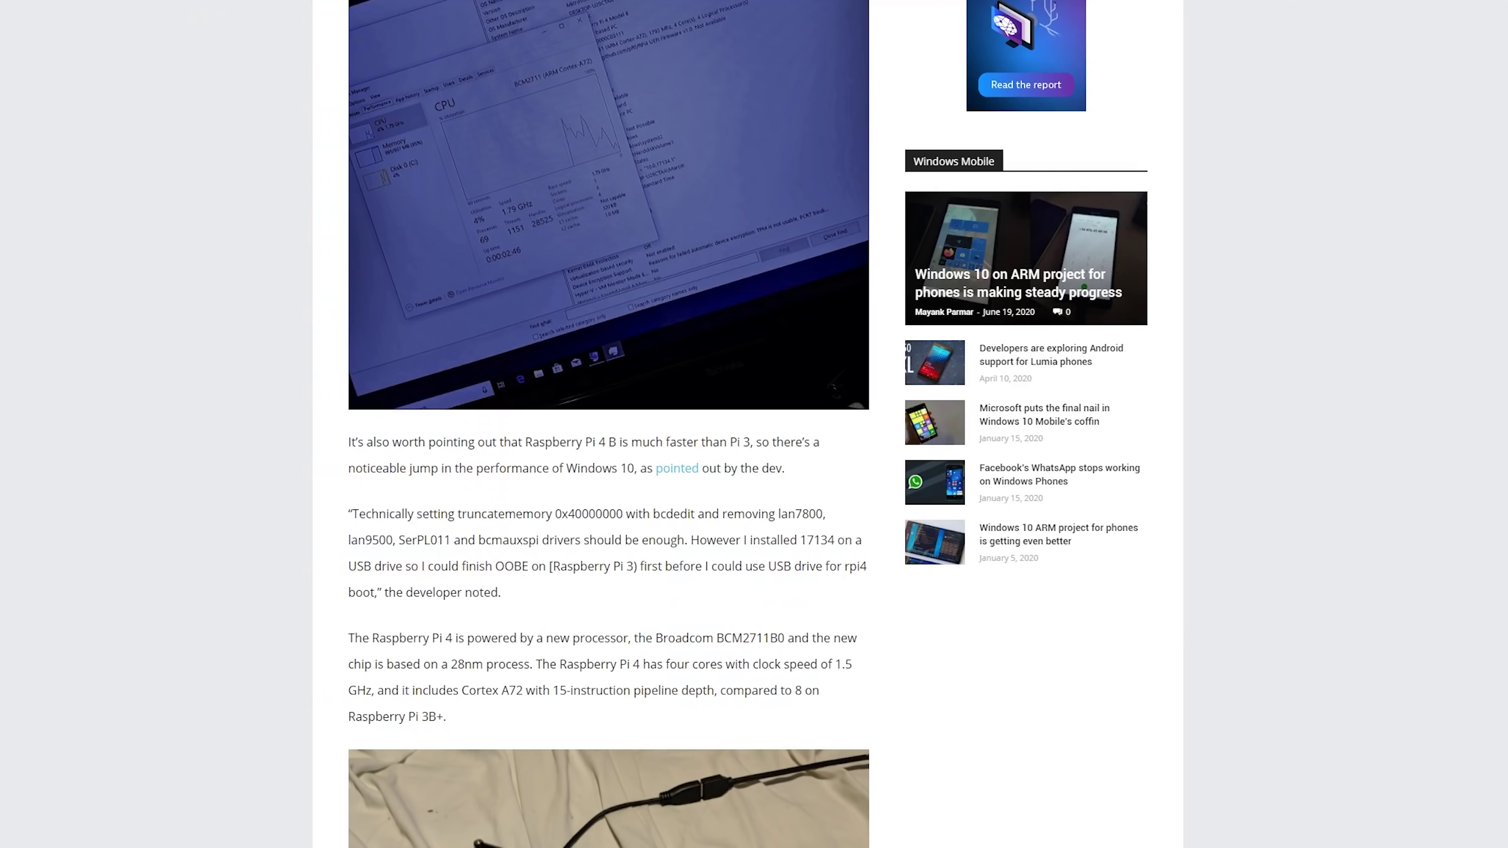
triple_click(590, 512)
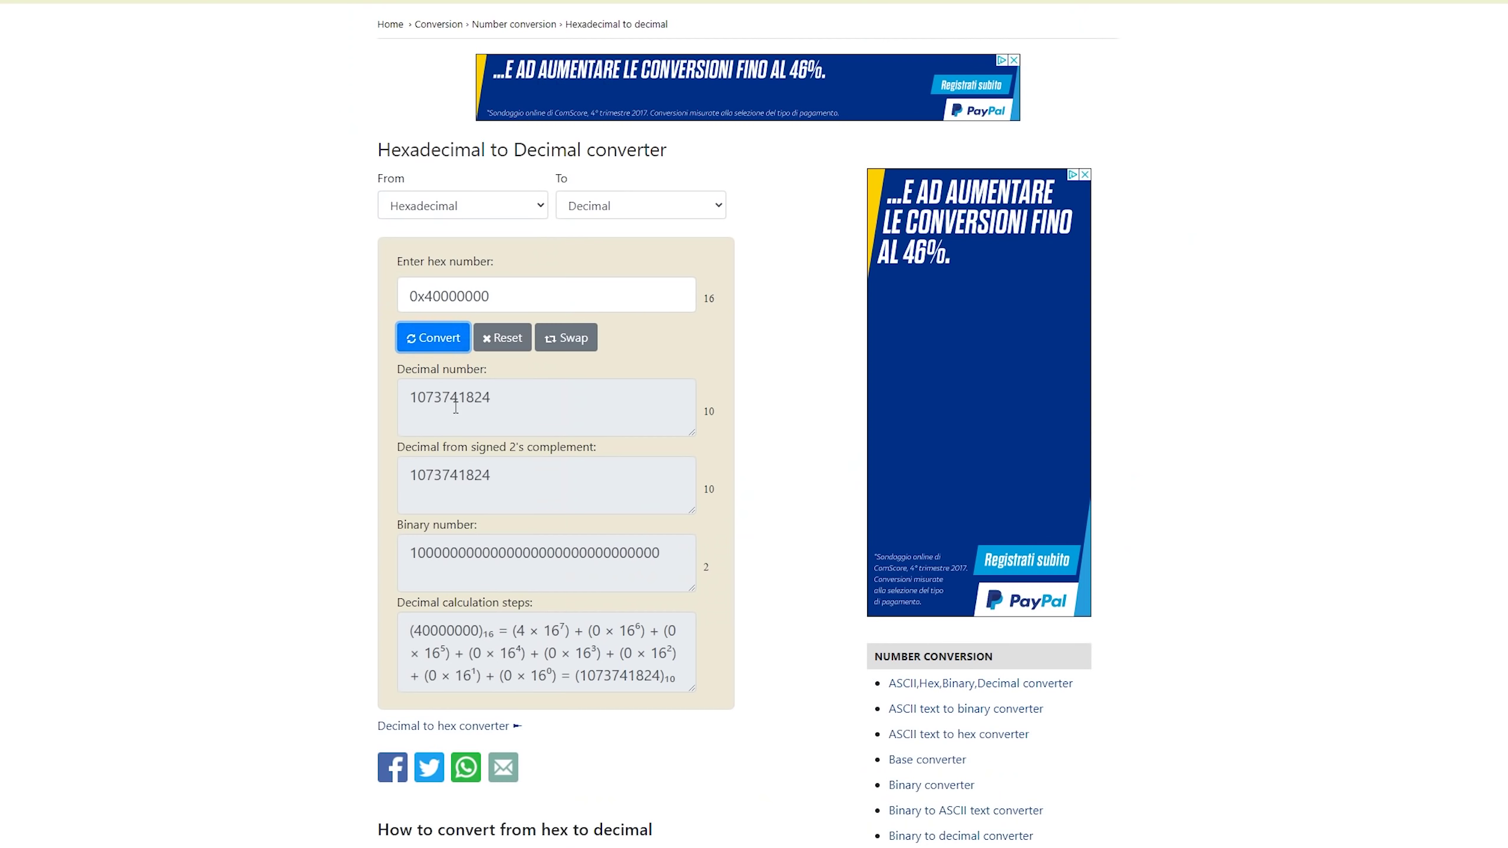
double_click(409, 398)
key(ctrl+c)
click(601, 42)
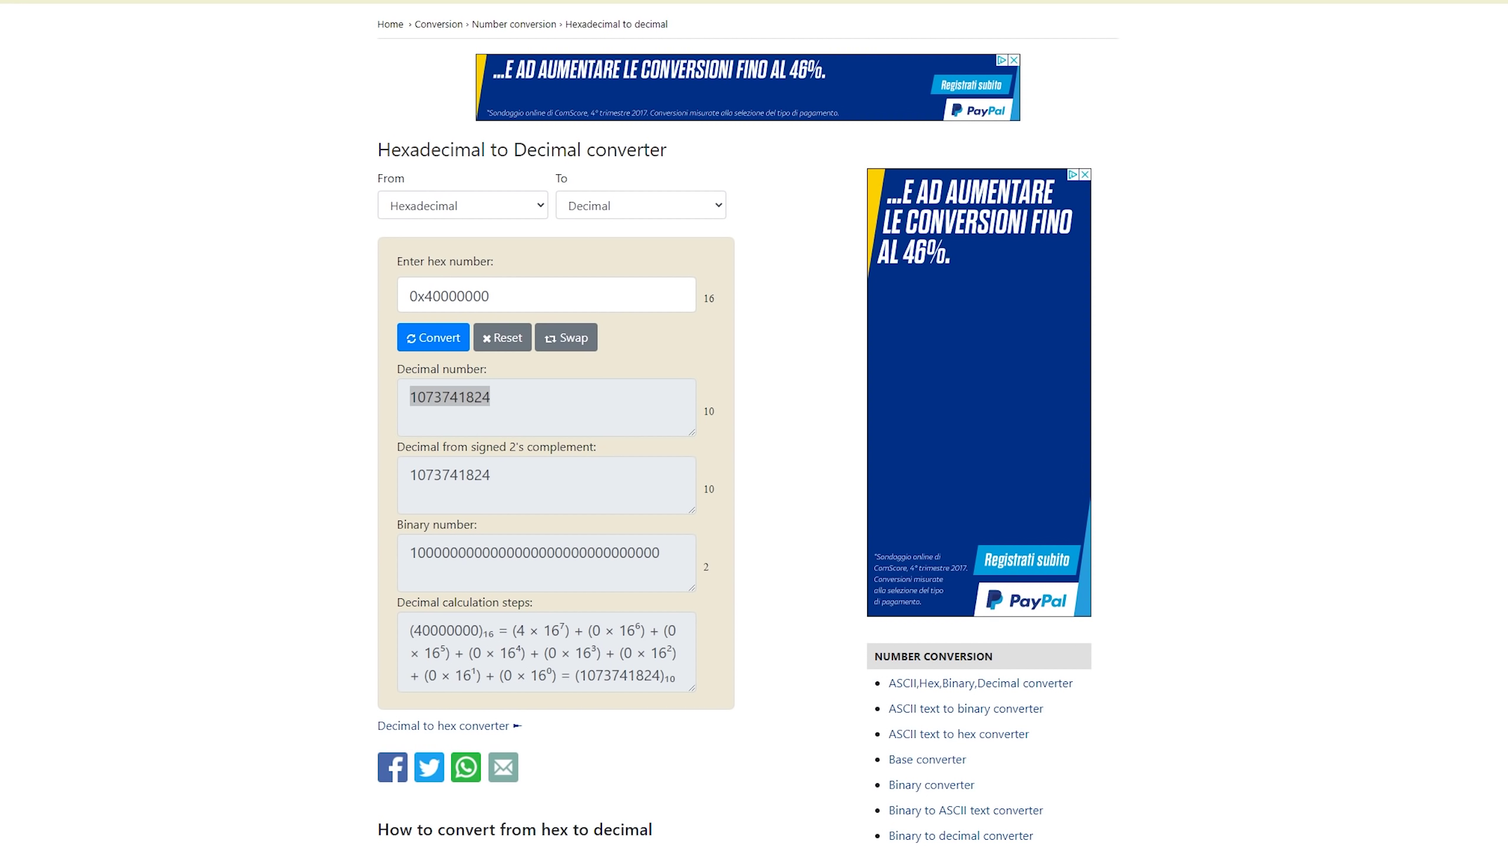
key(ctrl+v)
text(/1)
text(024/)
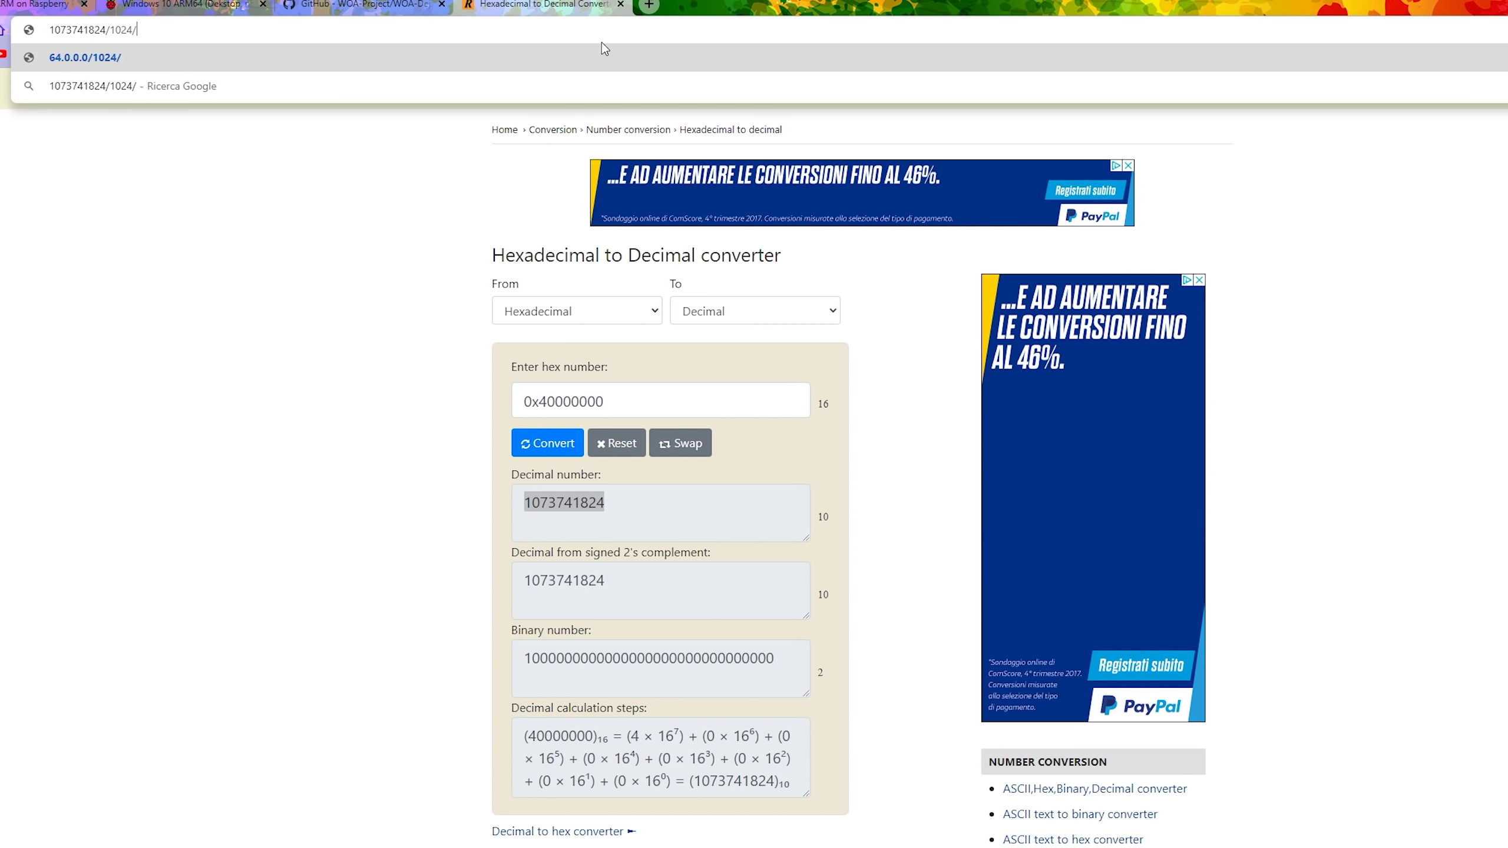
text(1024/1024/10)
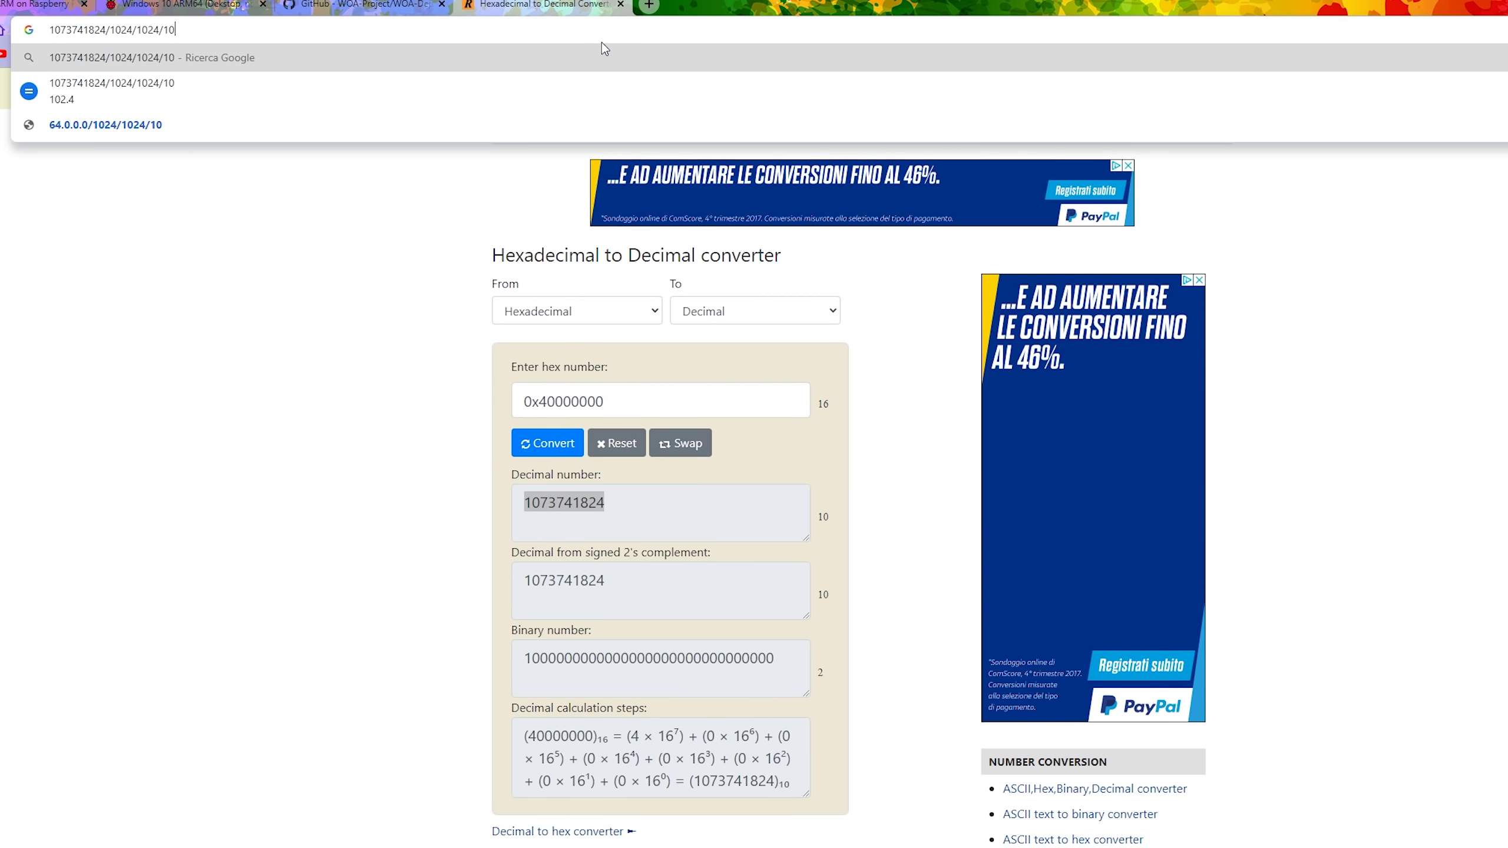
key(Return)
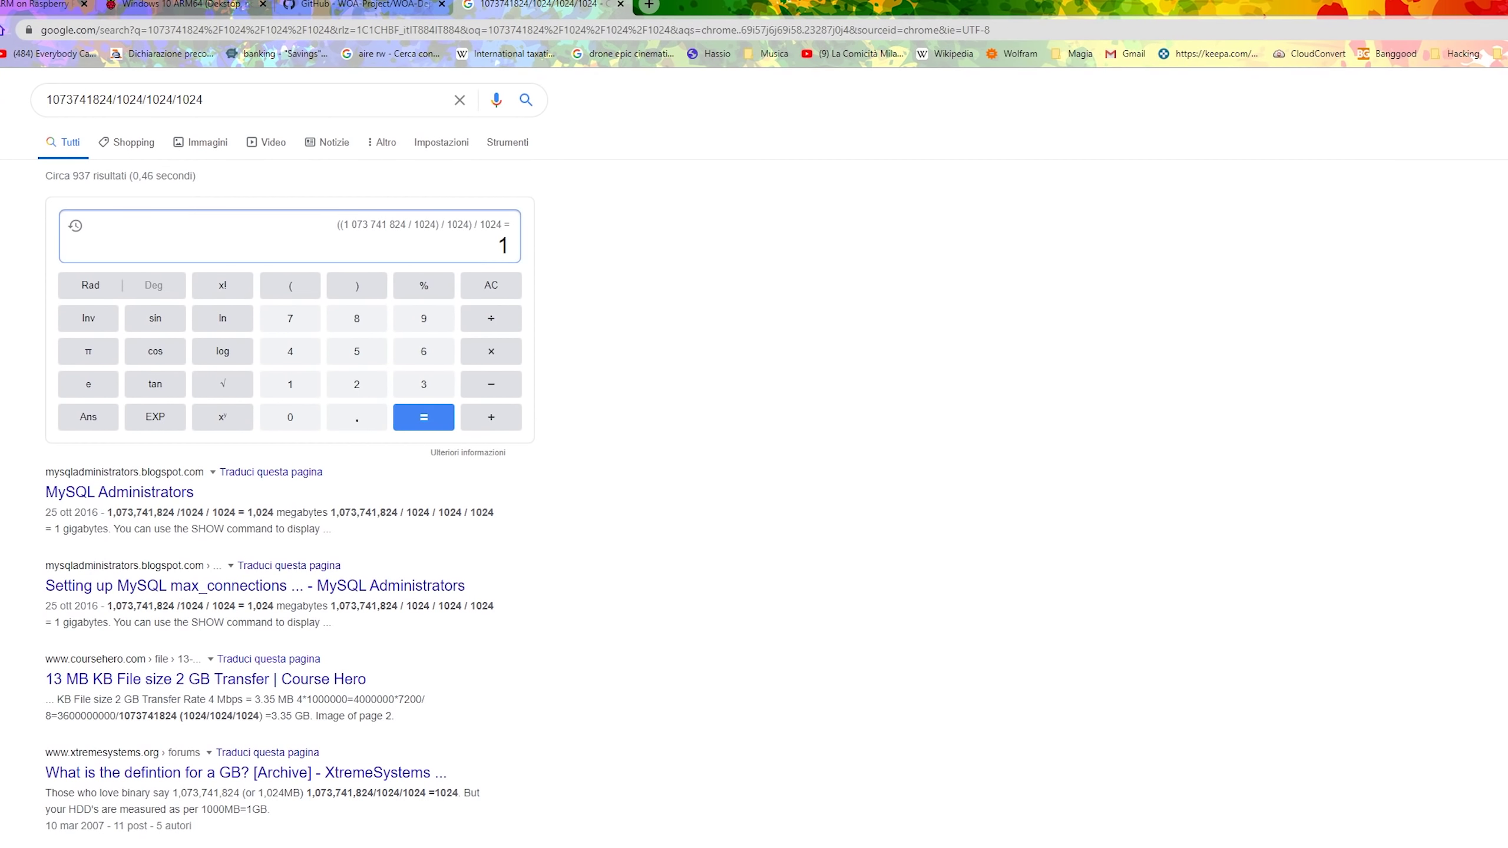
Step: Recheck the truncatememory 0x40000000 setting in the article and return to the calculator result
key(alt+Left)
key(alt+Left)
drag(572, 619, 739, 622)
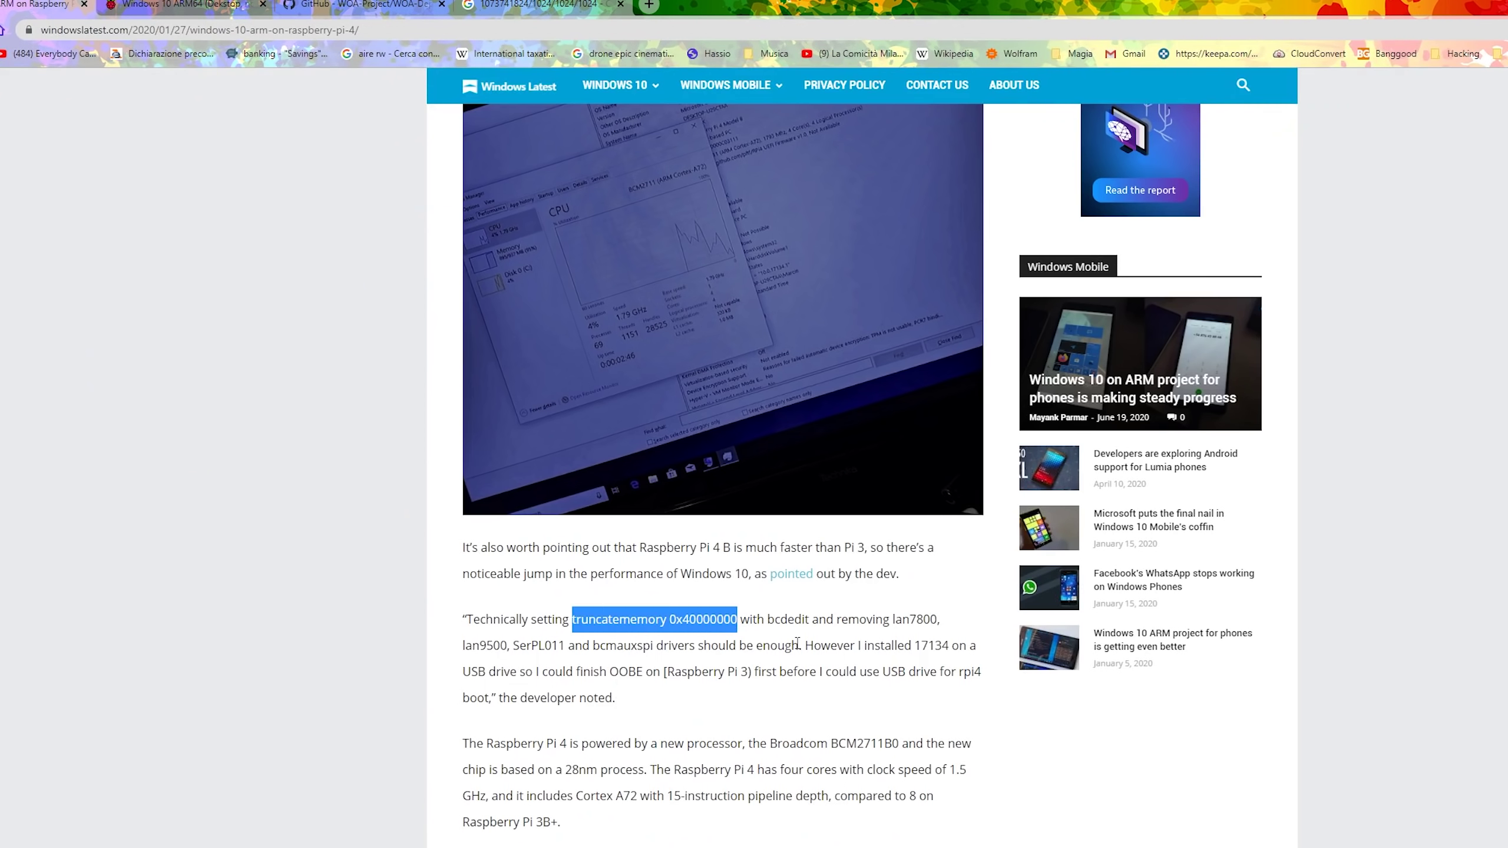
key(alt+Right)
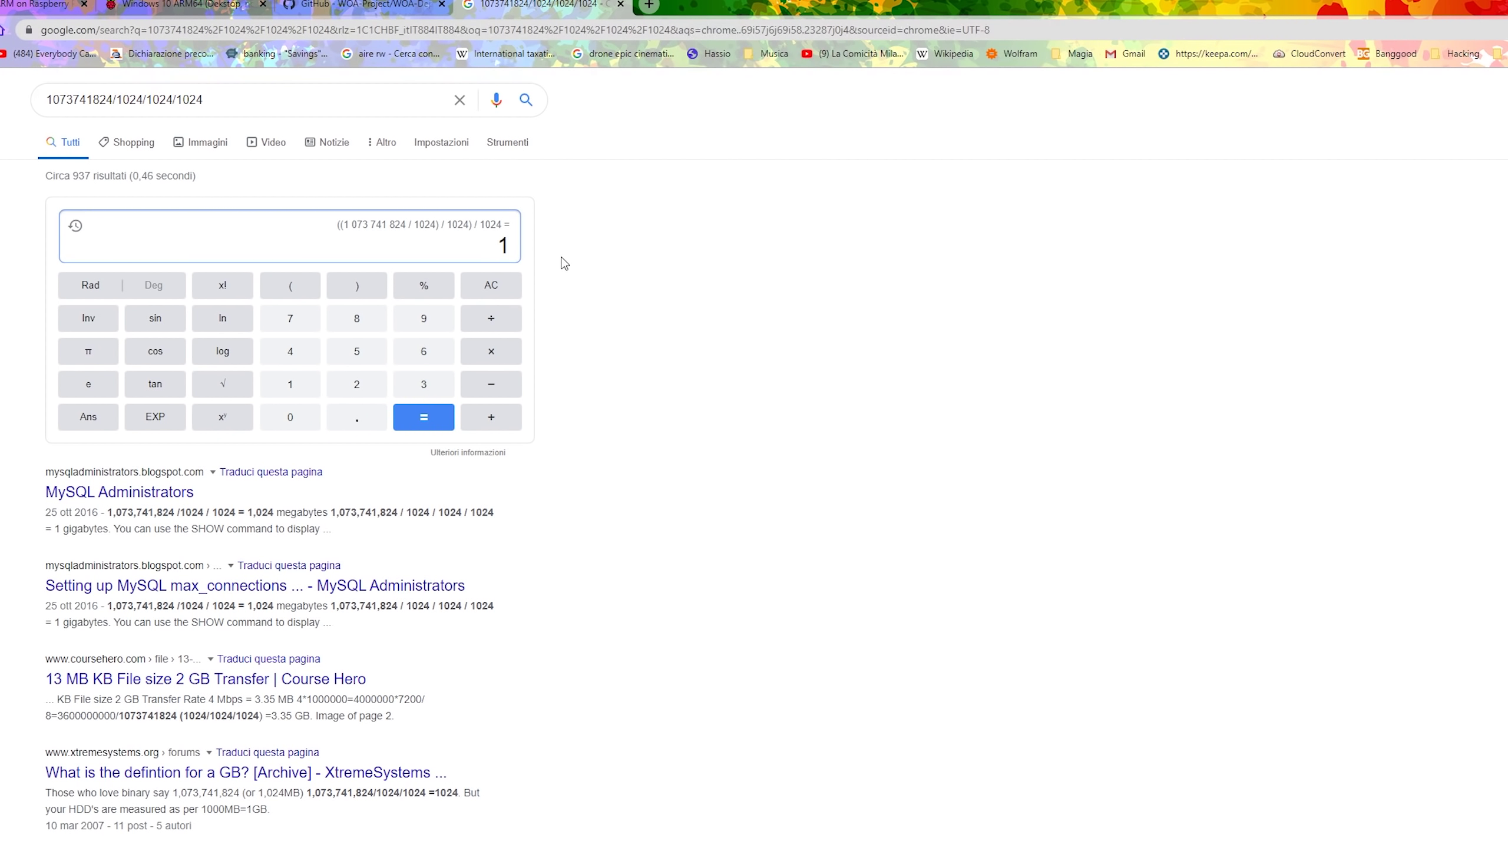
Step: Open the latest WOA Deployer release from the repository readme, check its release date and return to the readme
key(ctrl+shift+Tab)
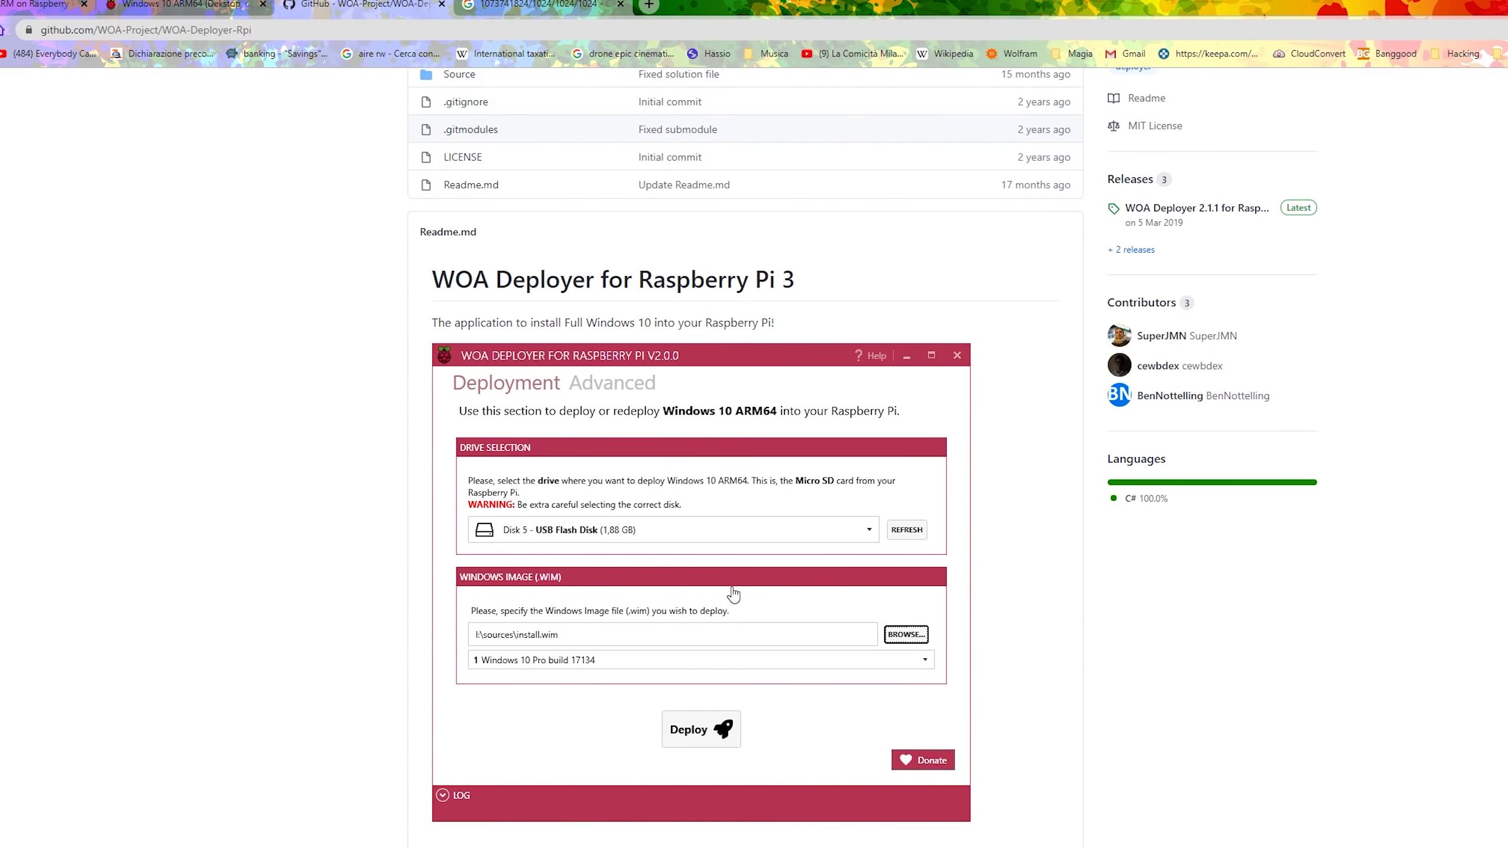
scroll(790, 564, up, 5)
scroll(692, 309, down, 4)
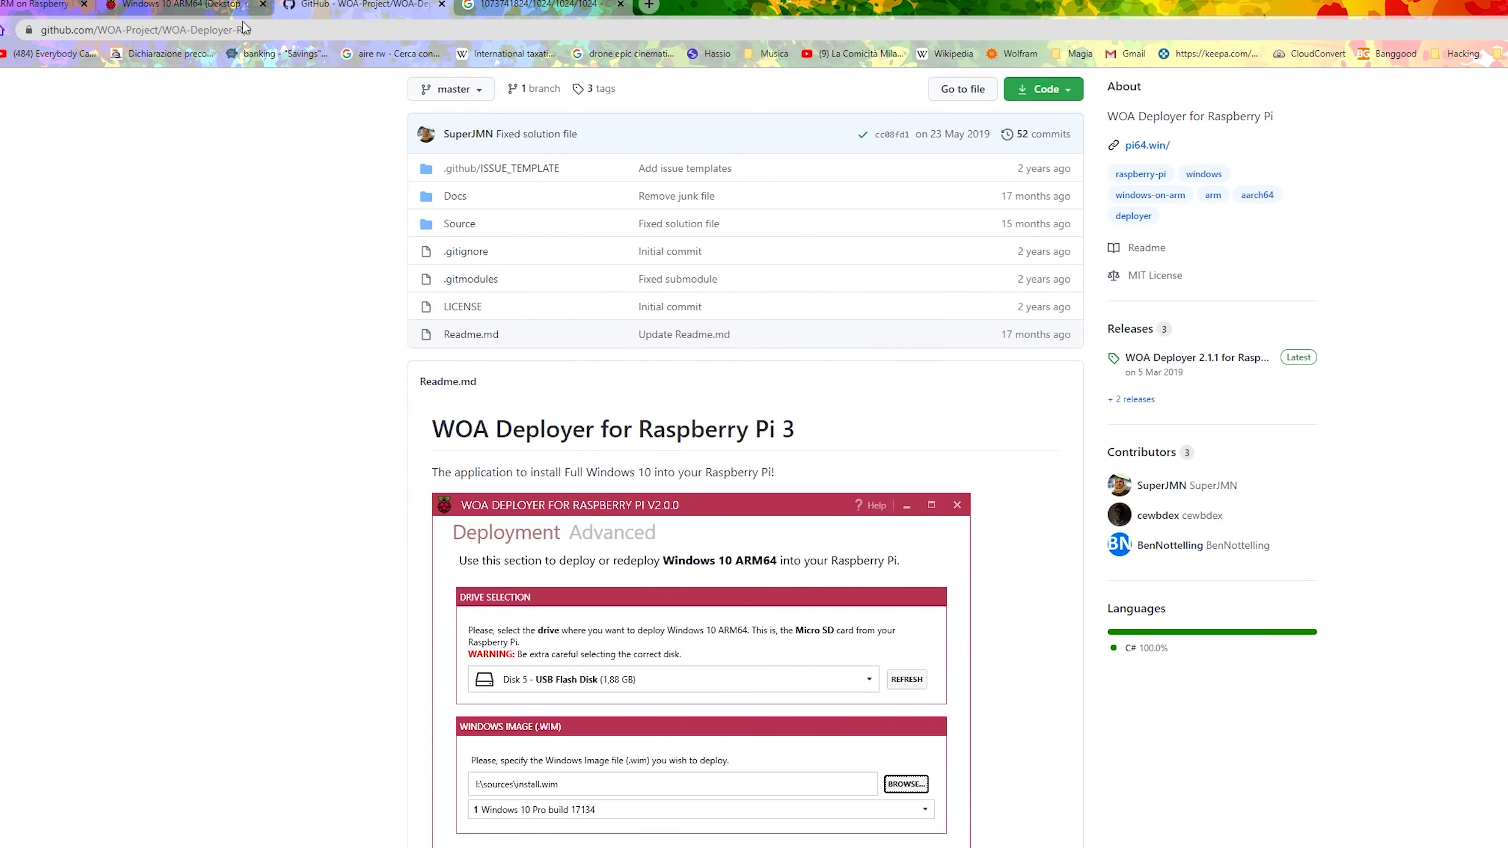
scroll(690, 308, down, 15)
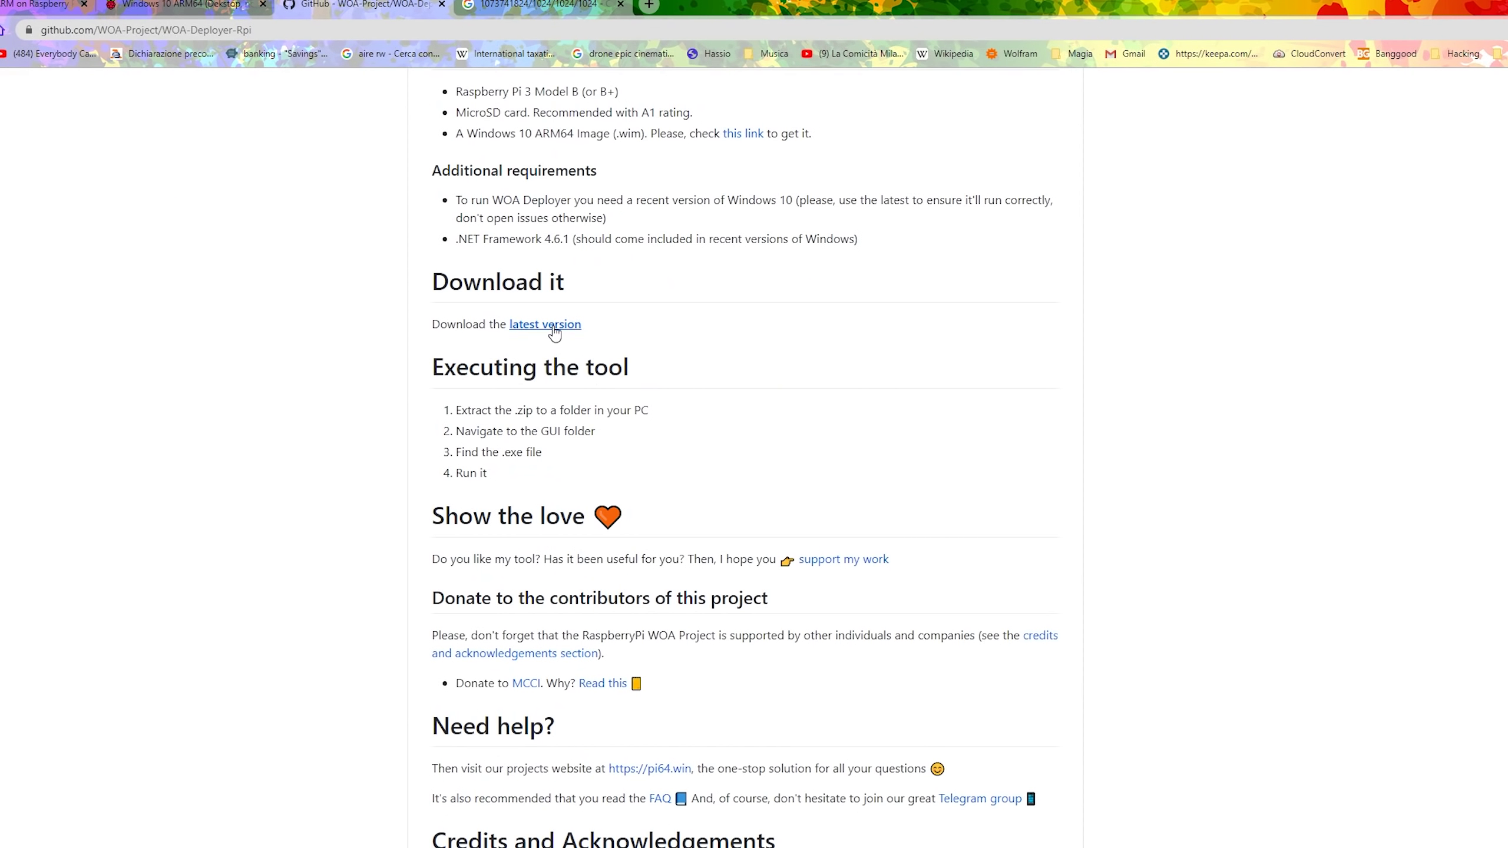
click(555, 334)
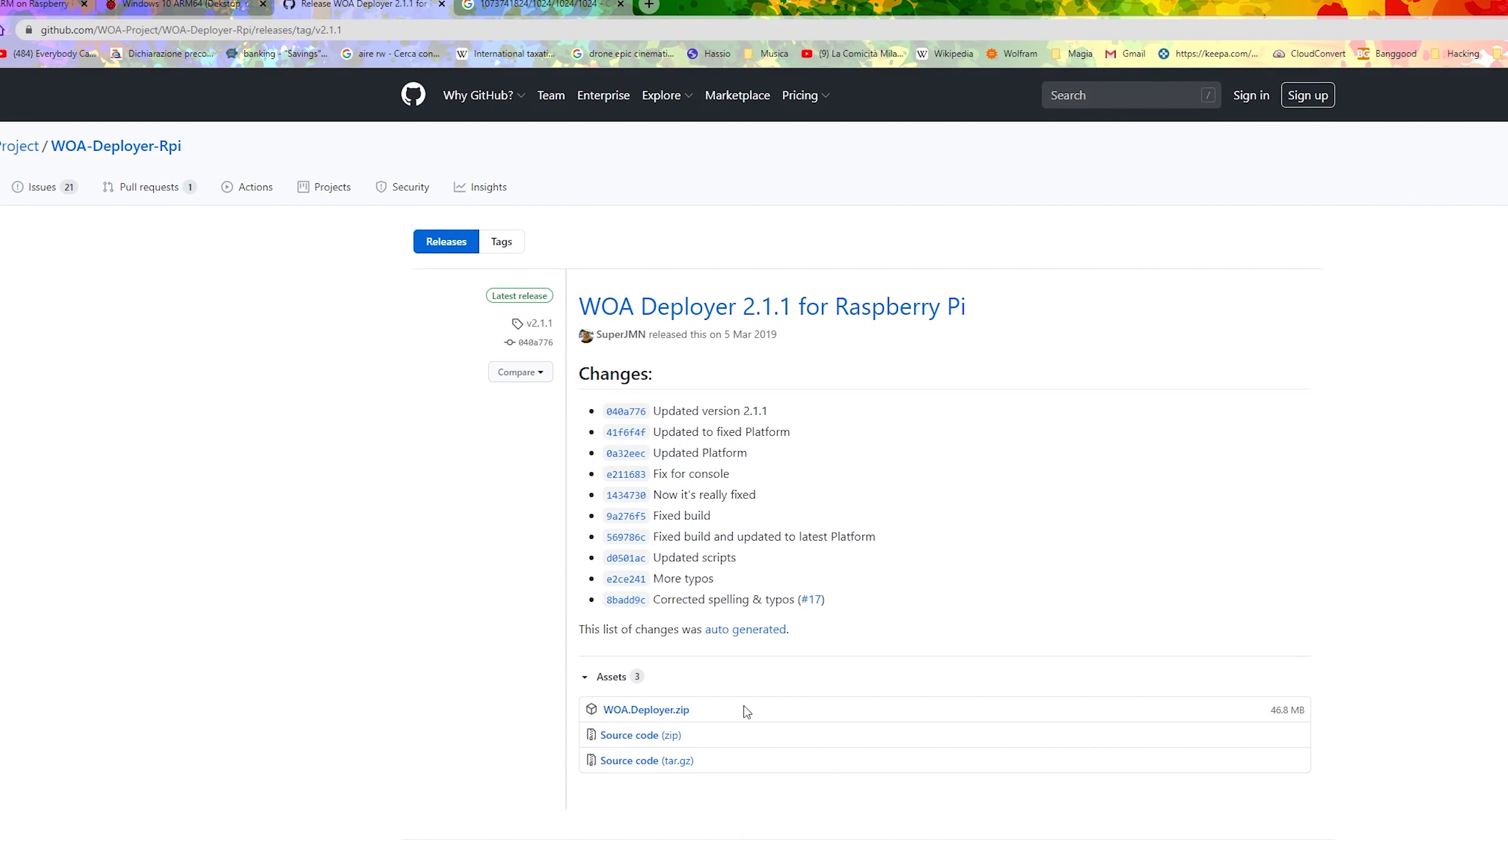
drag(724, 335, 777, 341)
key(alt+Left)
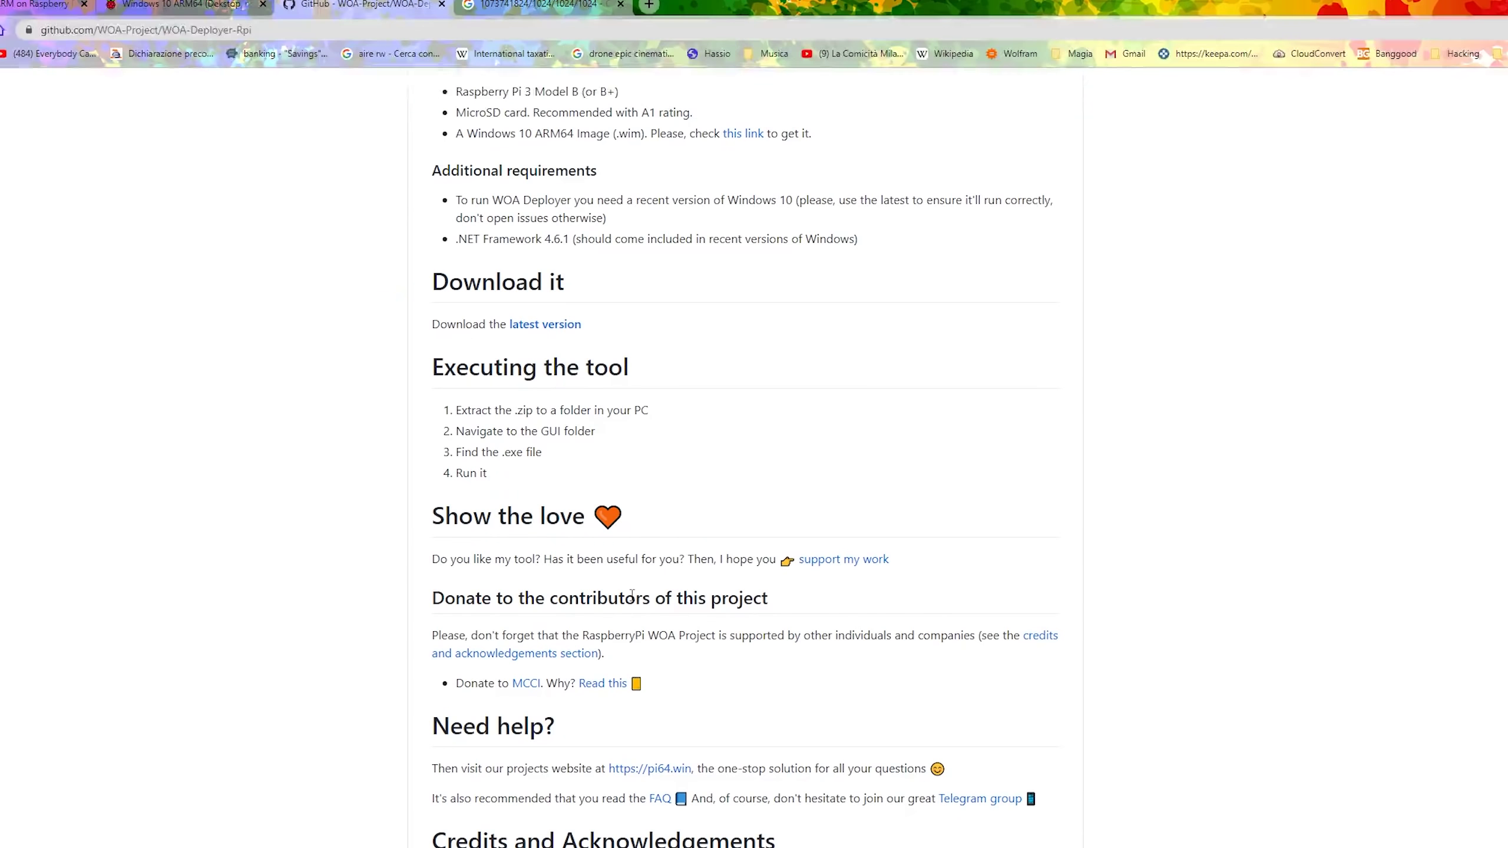
Step: Open the readme's guide for getting a Windows 10 ARM64 image and load its UUP dump link in a new tab
scroll(966, 505, up, 3)
click(742, 306)
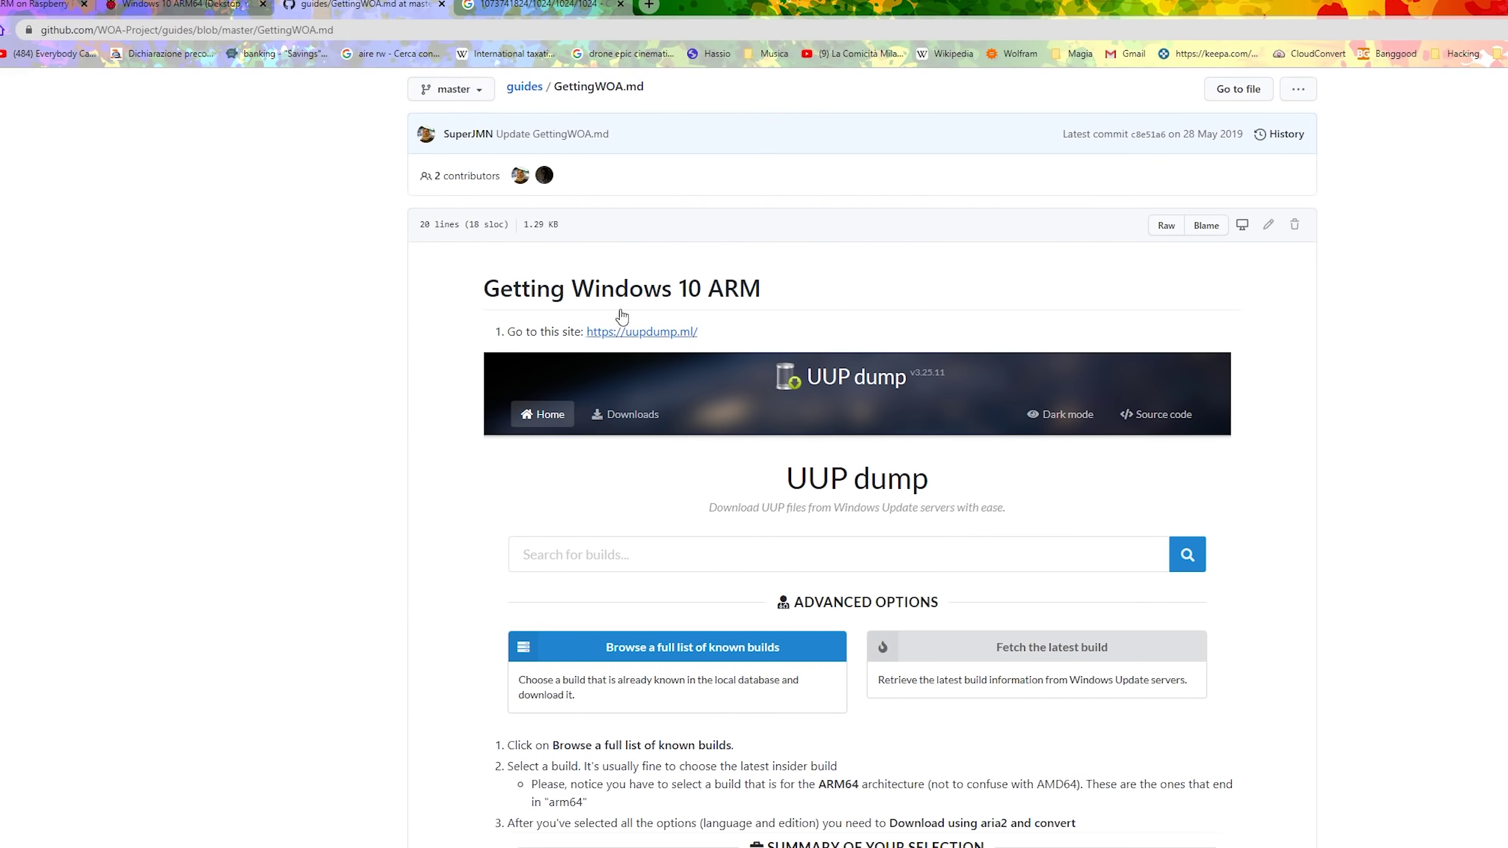
middle_click(642, 332)
Step: Read the guide's instructions on browsing known builds and selecting one for the ARM64 architecture
scroll(594, 416, down, 5)
drag(535, 445, 634, 446)
middle_click(697, 368)
click(538, 448)
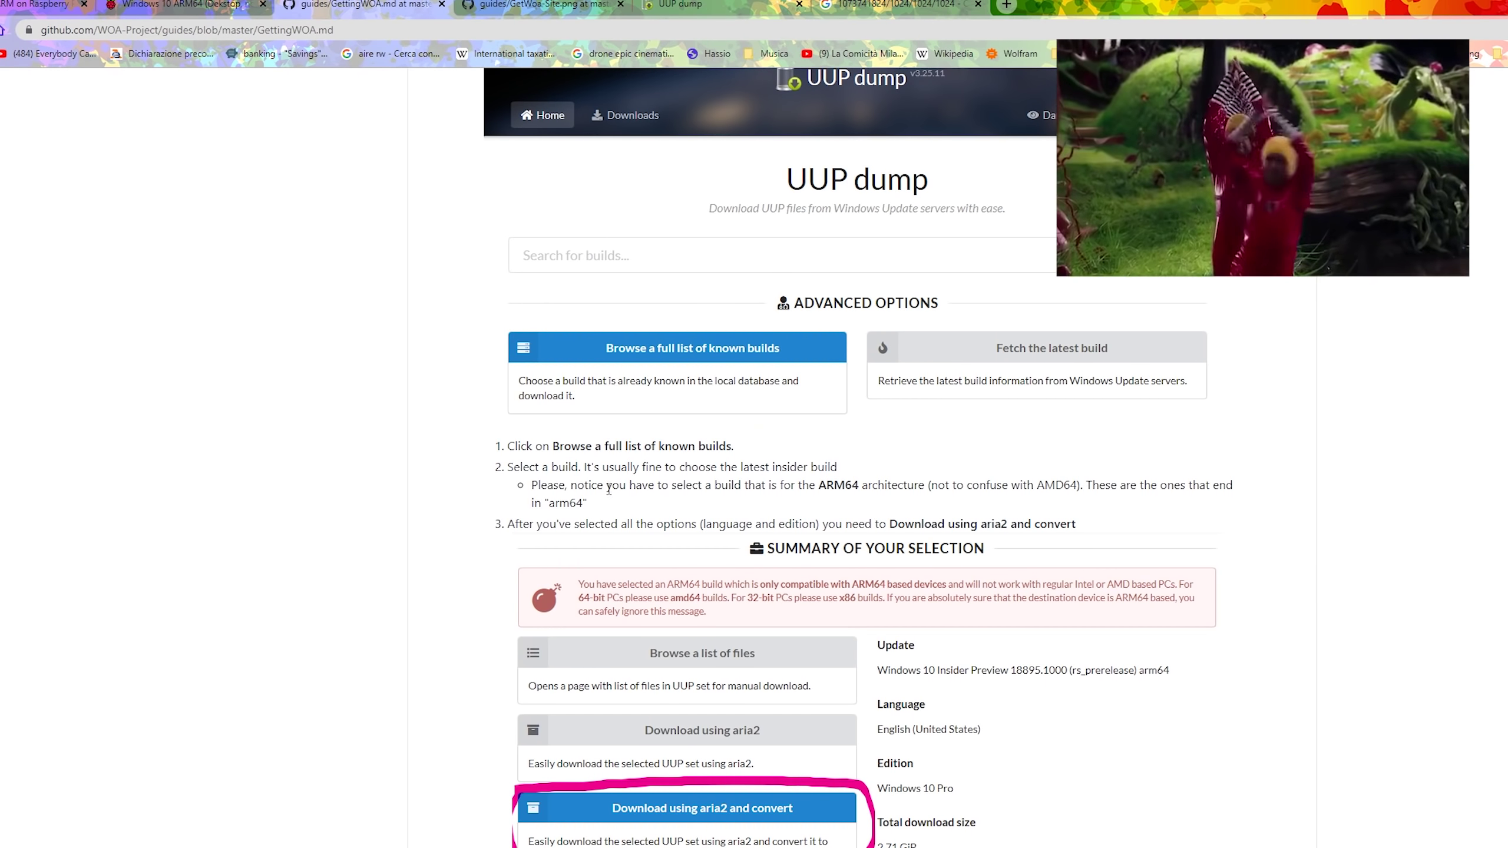
drag(559, 467, 820, 503)
click(818, 486)
double_click(820, 486)
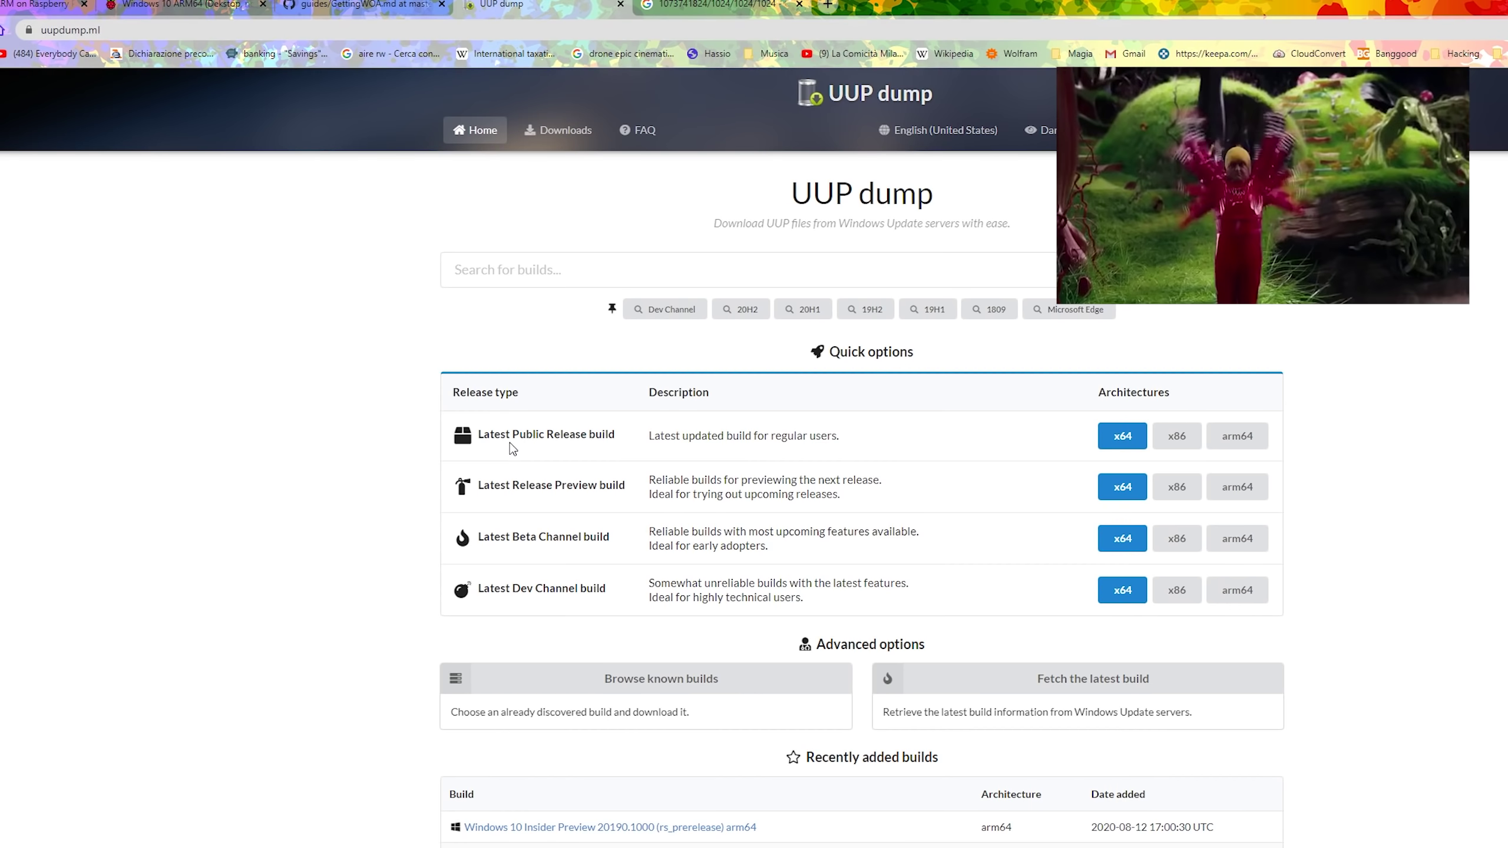
Step: Select the arm64 Latest Public Release build on UUP dump and open the feature update to Windows 10, version 2004 (19041.450)
drag(506, 434, 758, 435)
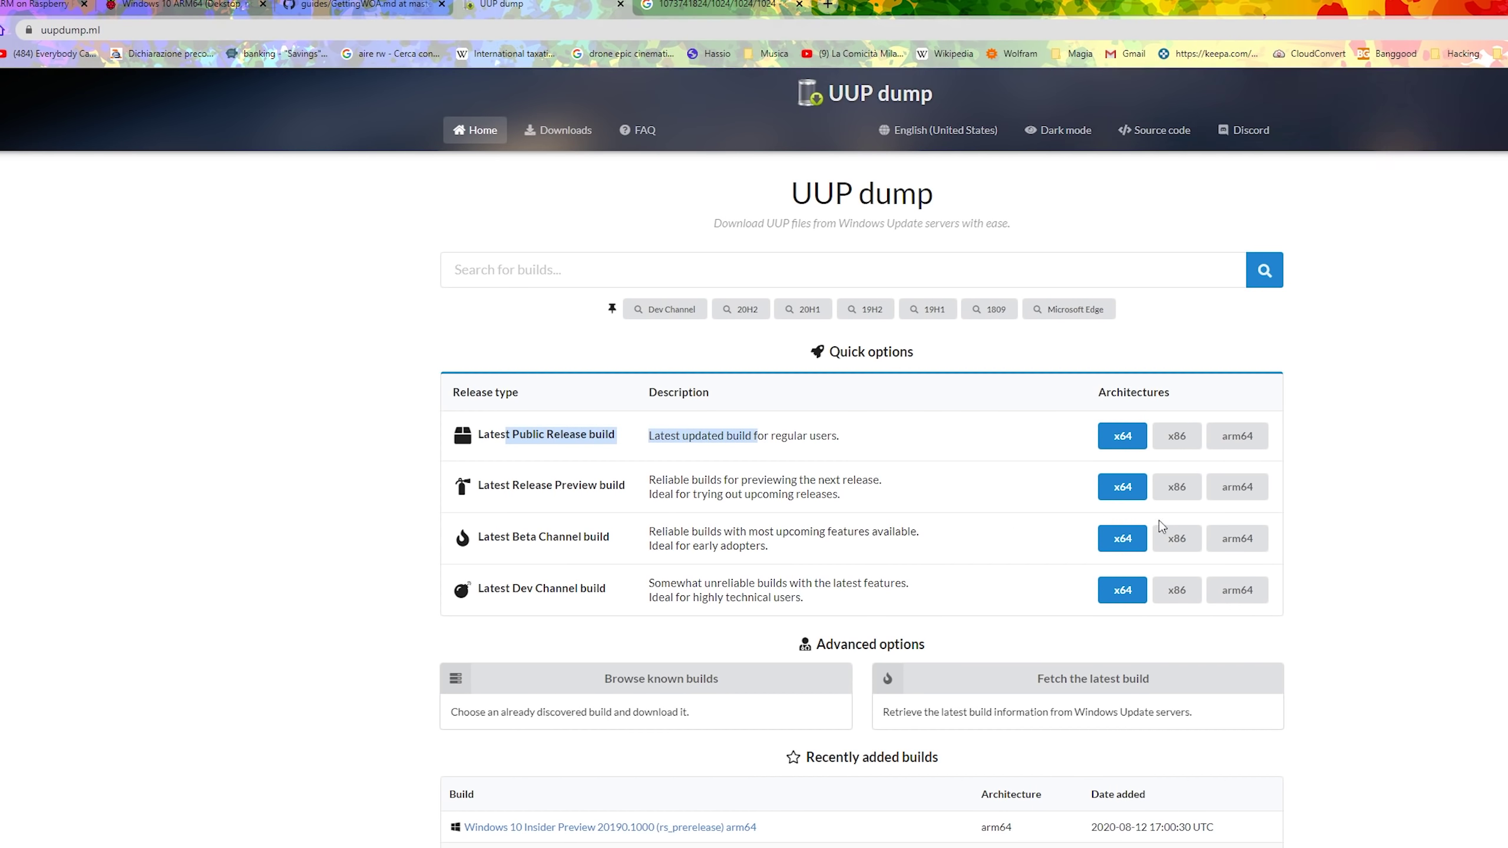
click(1246, 437)
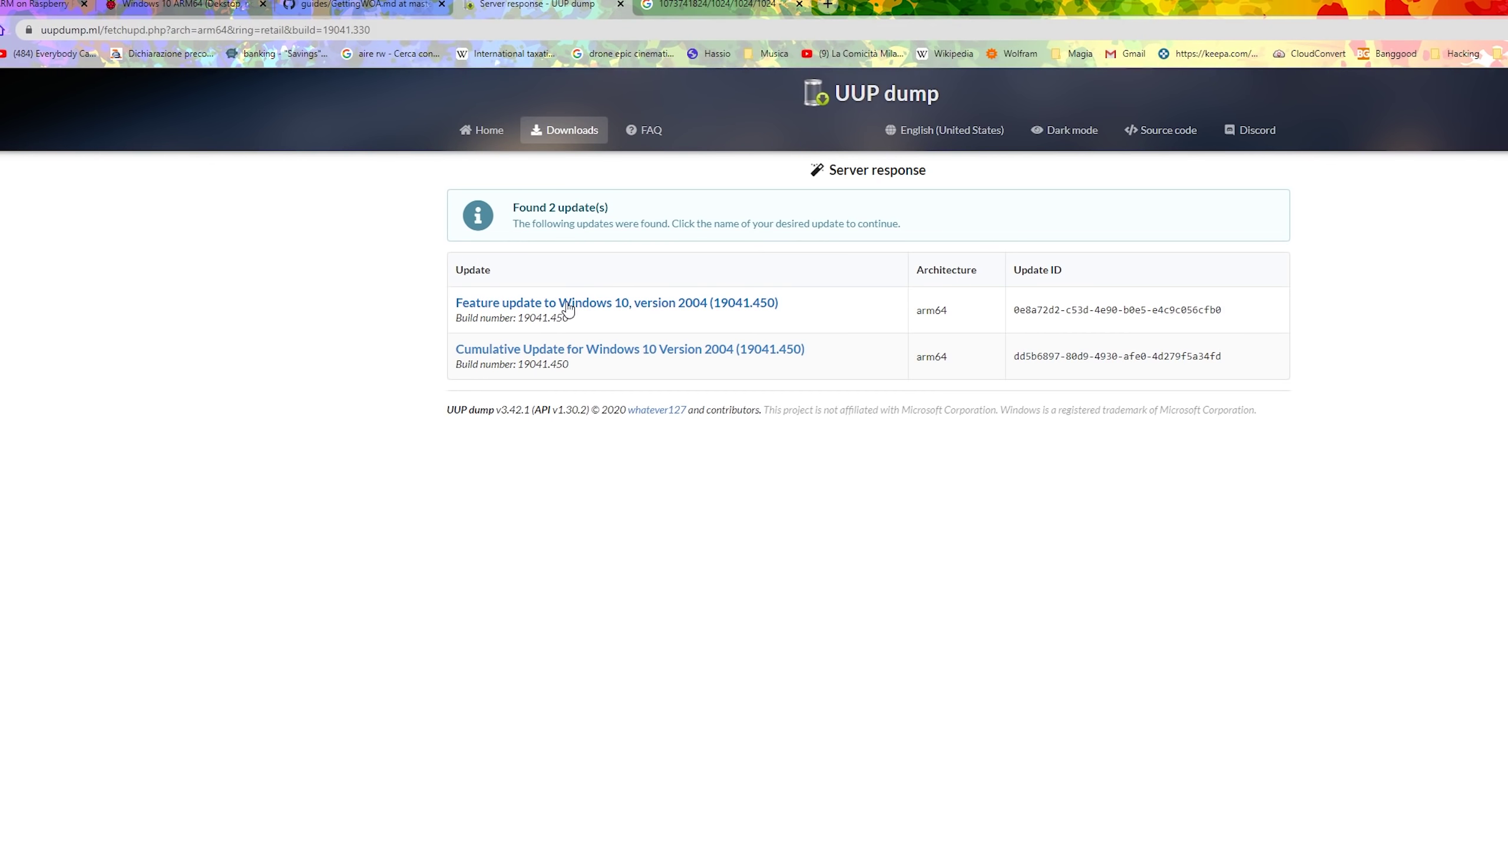
click(573, 304)
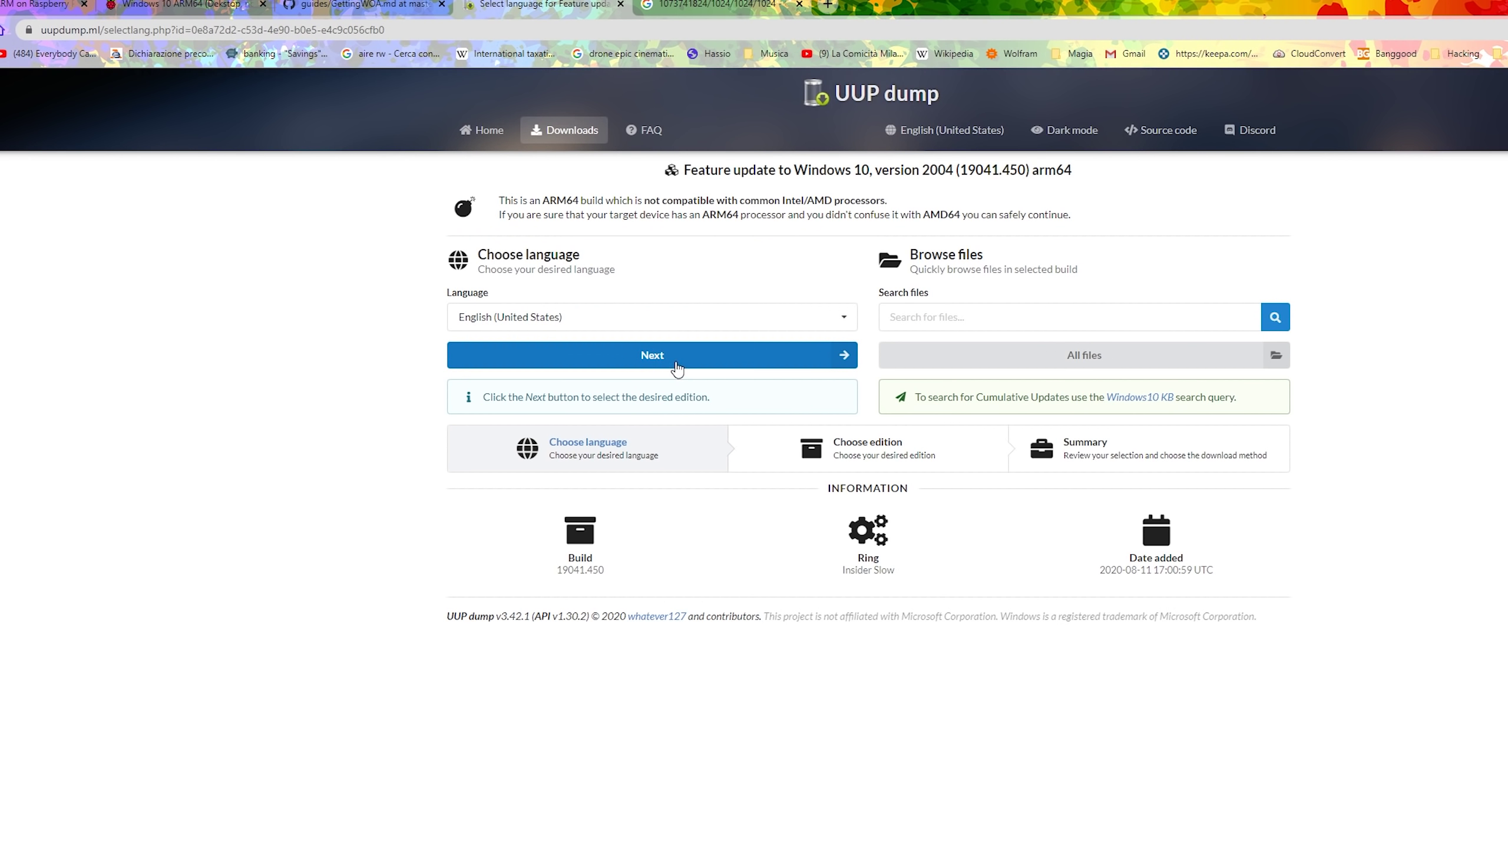
Step: Choose English (United States) and Windows 10 Home, and create the download package with the Download and convert to ISO method
click(674, 357)
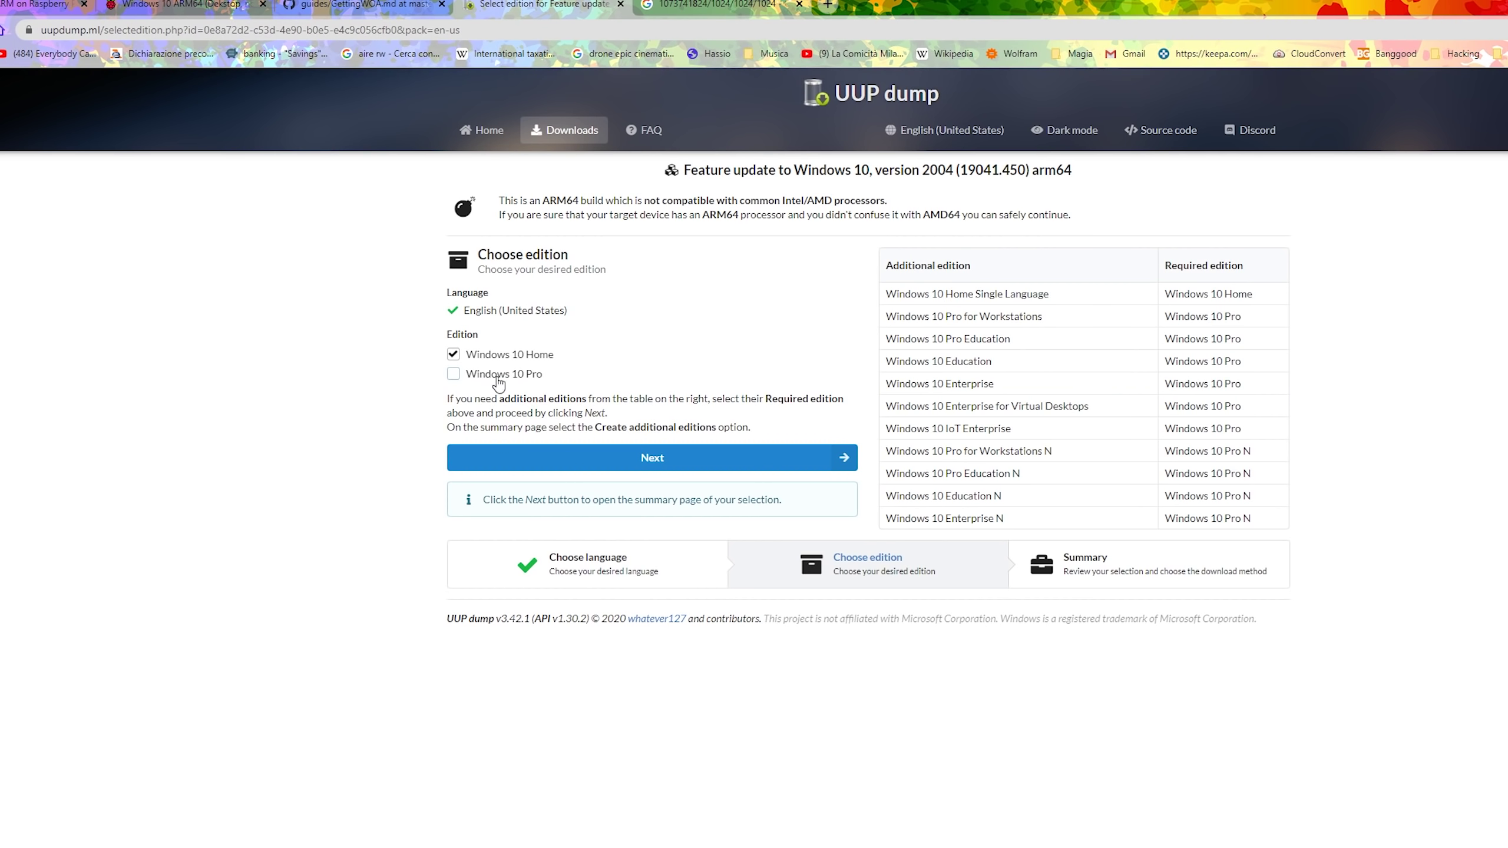
click(672, 466)
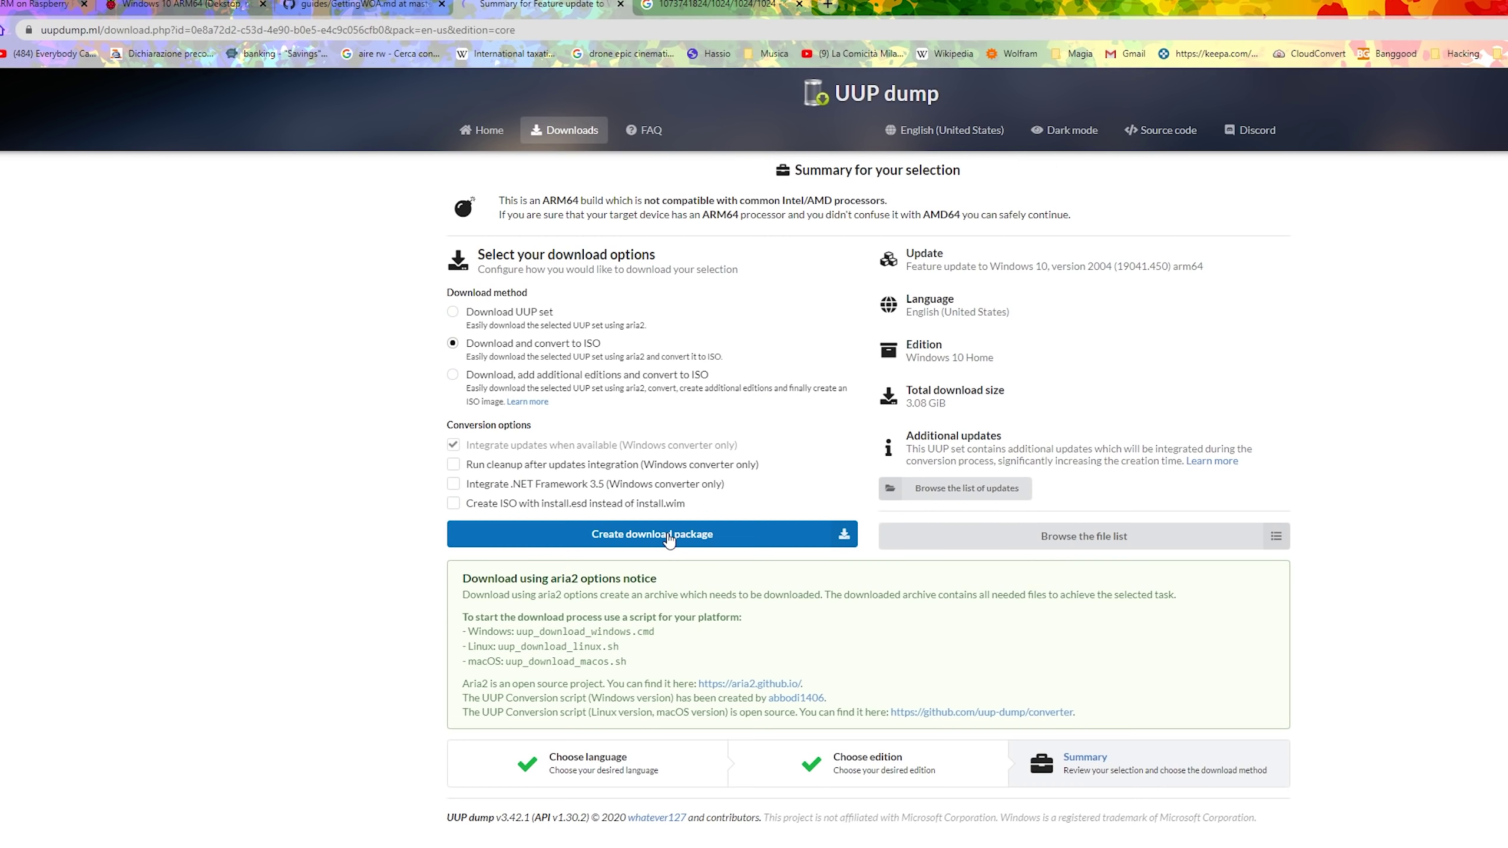
click(668, 533)
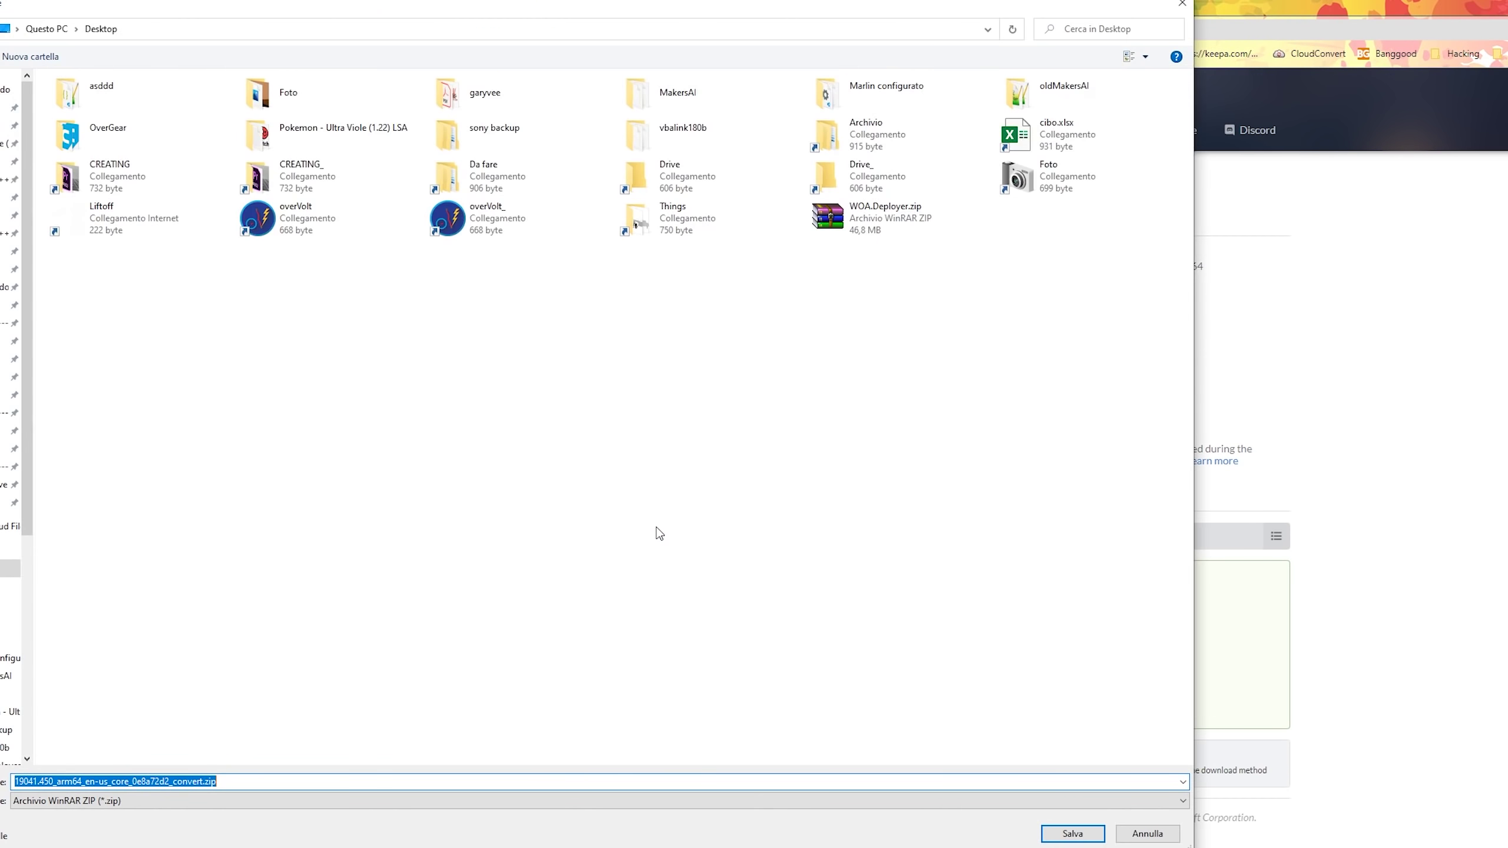
key(Escape)
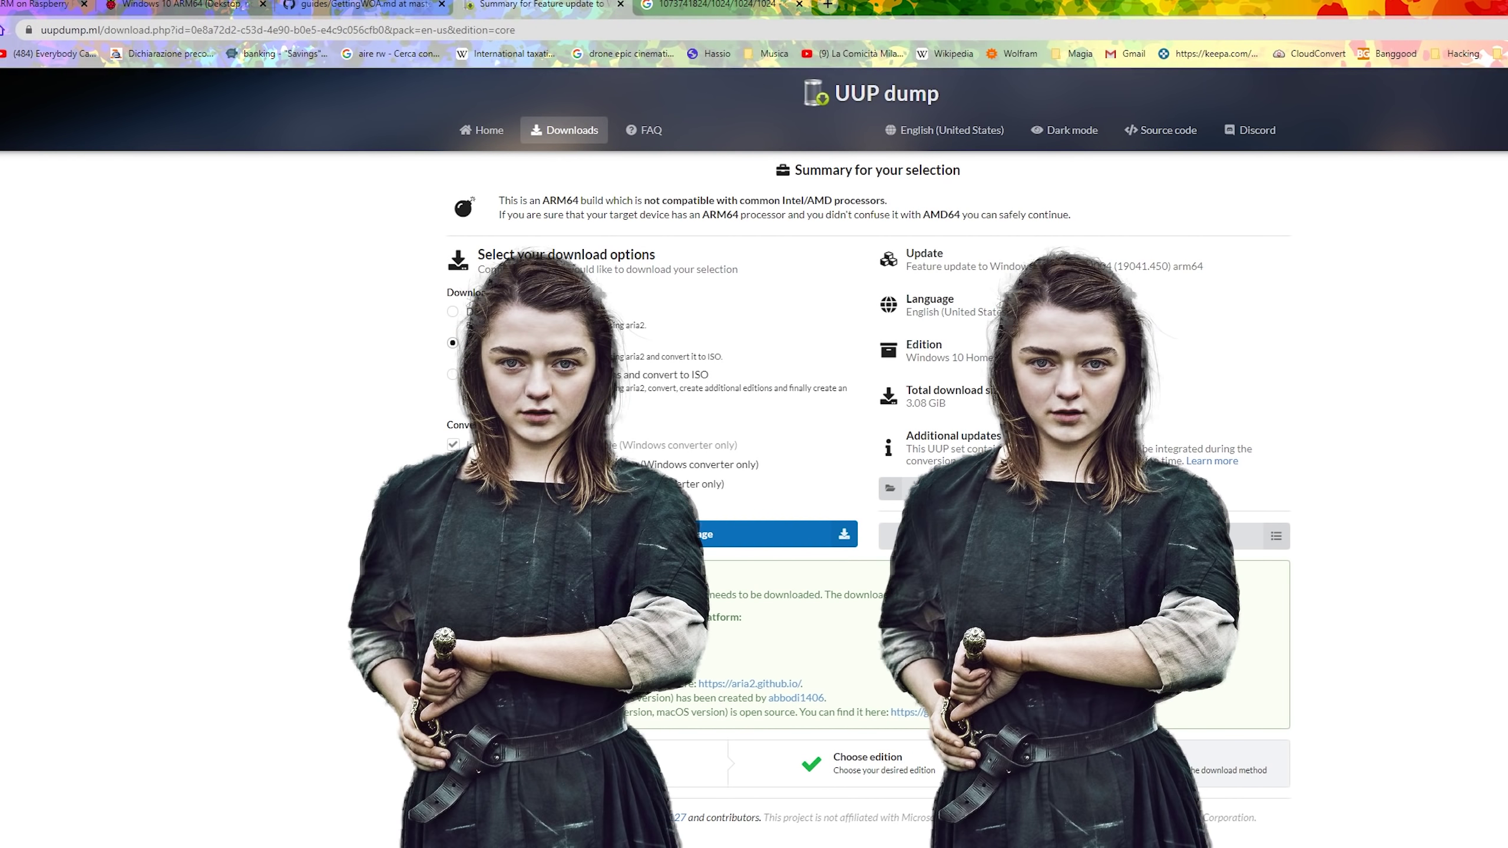
Step: Close the UUP dump page and read the guide's steps on extracting the zip and running aria2_download_windows.cmd
key(ctrl+w)
drag(522, 679, 772, 700)
drag(868, 695, 915, 701)
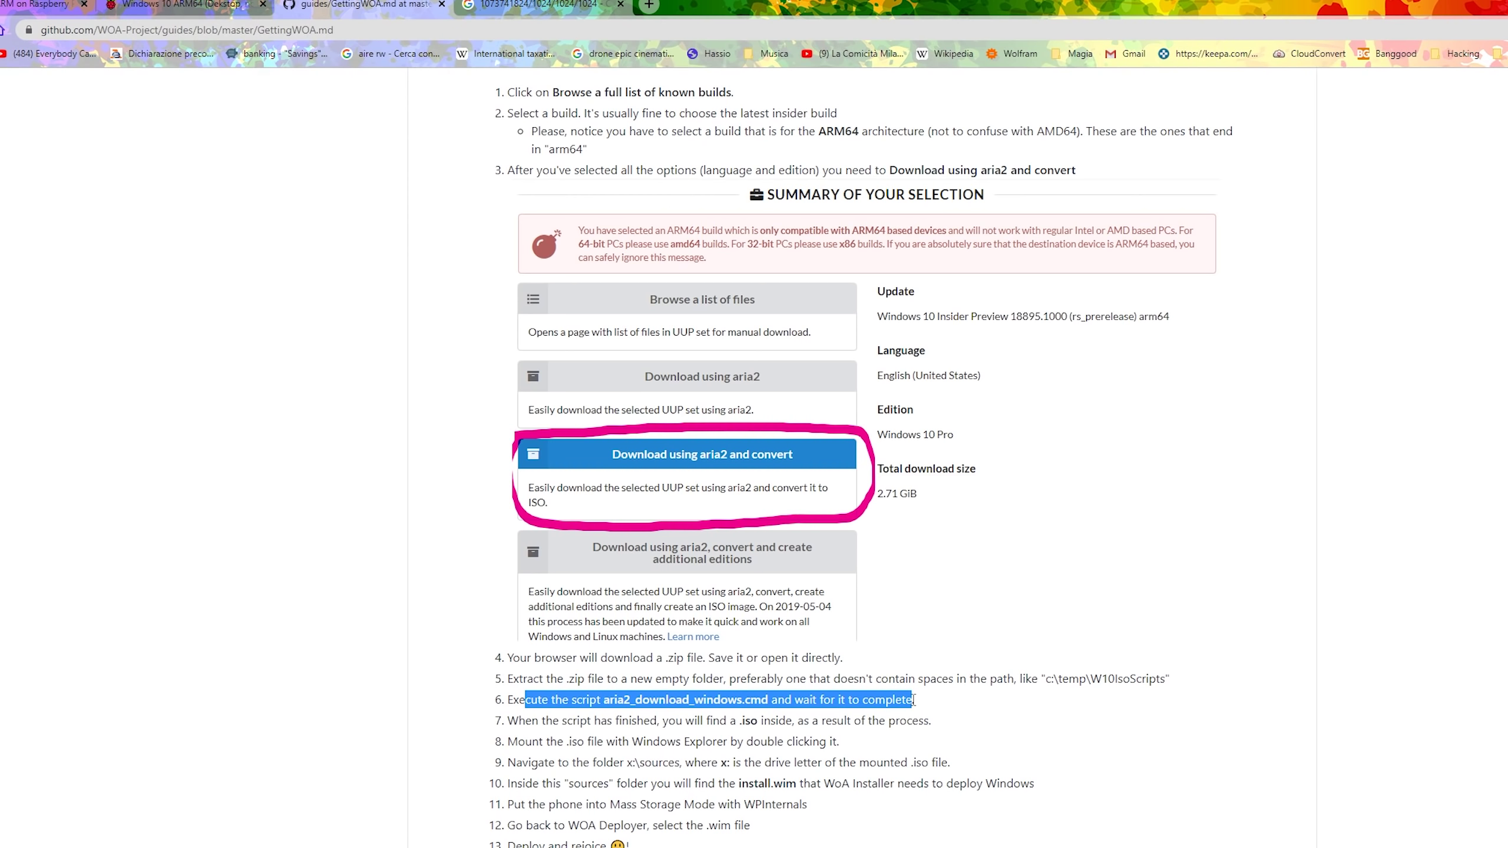
click(517, 725)
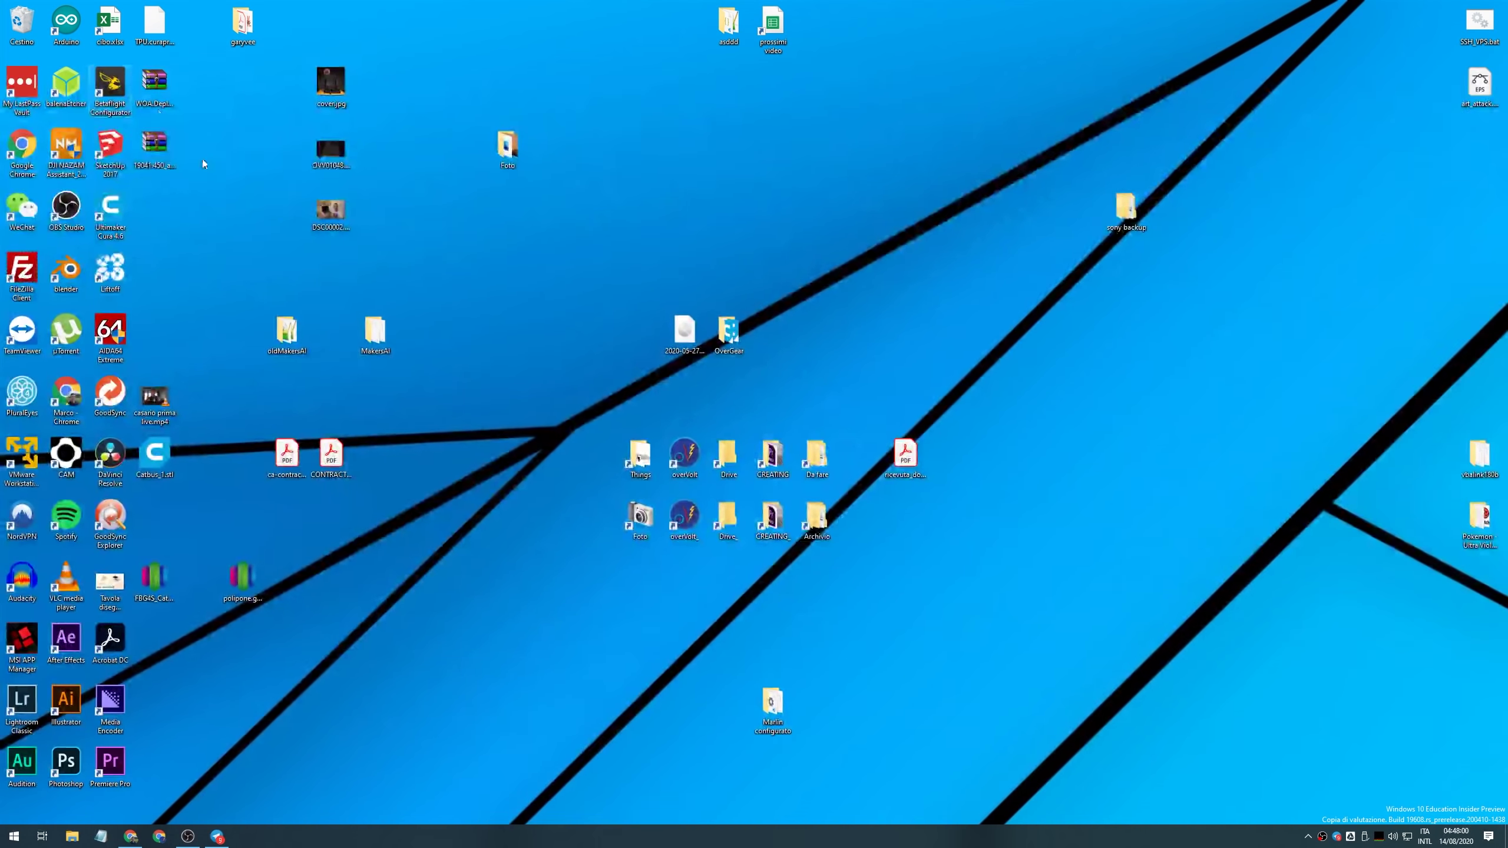
Step: Create a desktop folder named cose_windowsose, put the two downloaded zip archives in it and open it
click(508, 611)
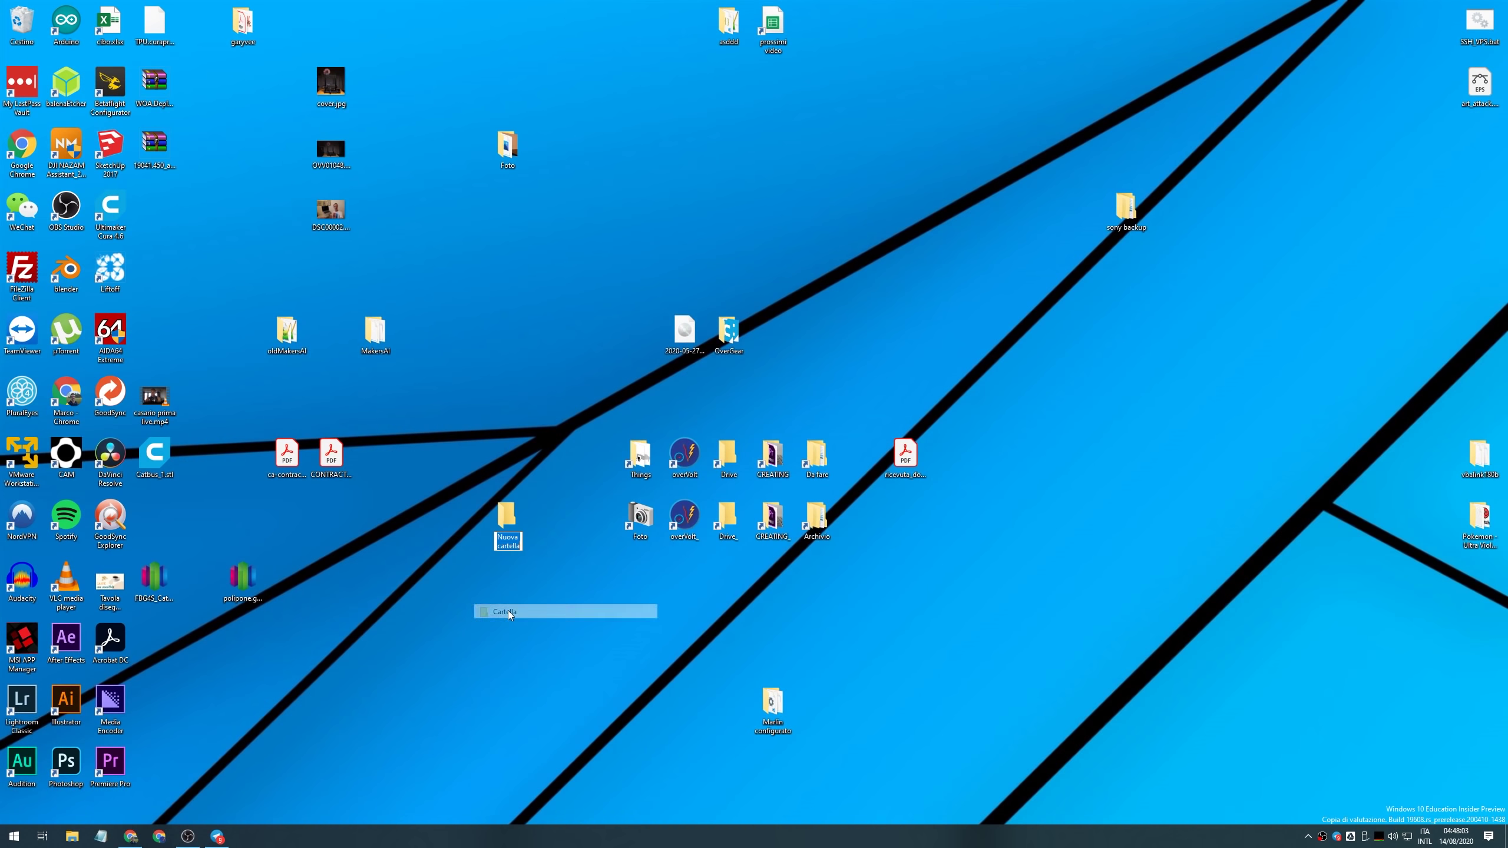
text(cose_windowso)
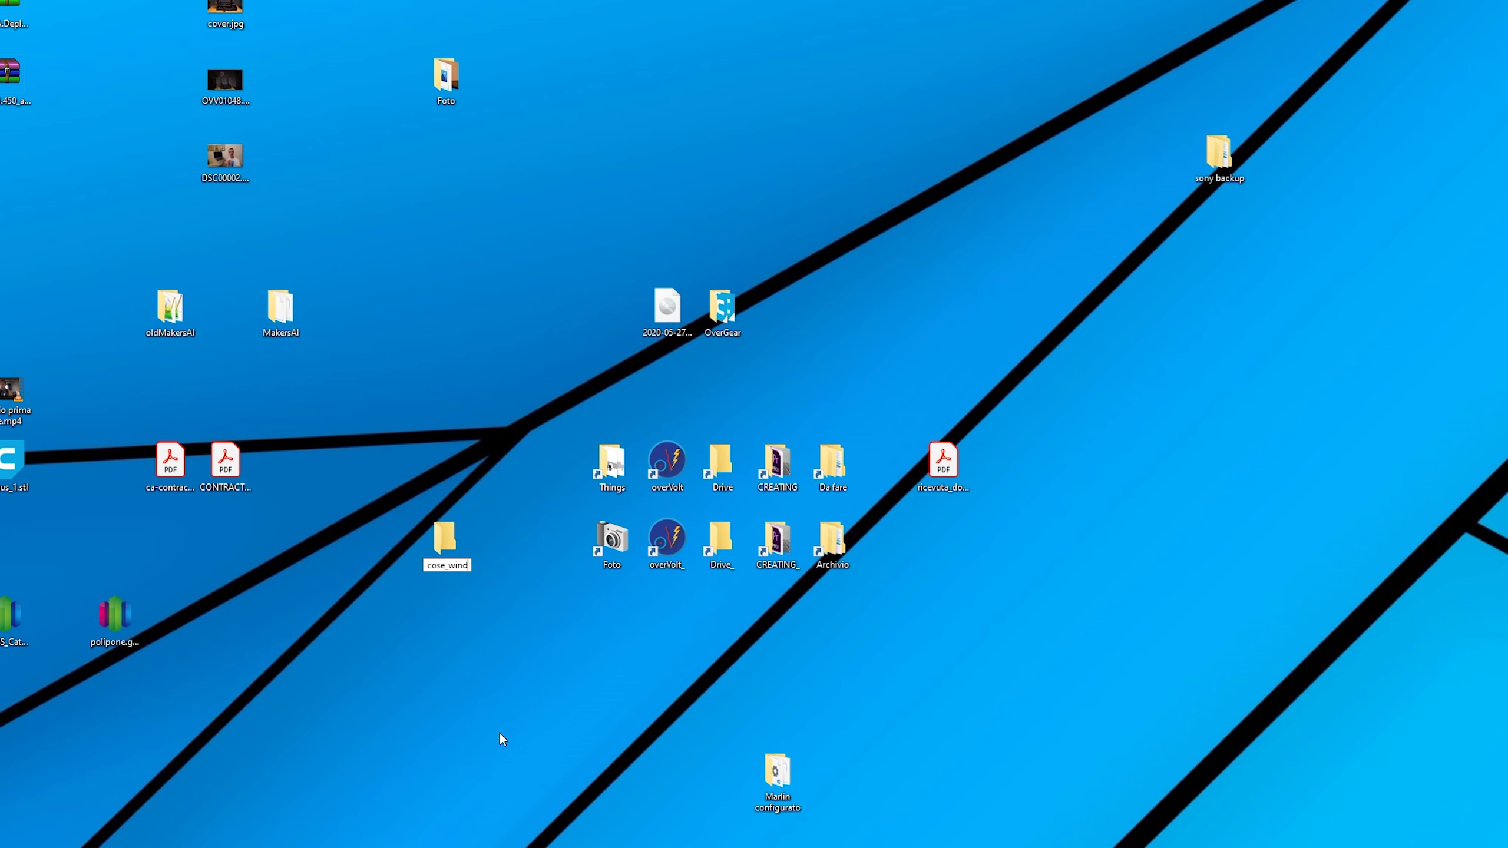
mouse_move(446, 538)
mouse_down()
mouse_move(446, 509)
mouse_move(447, 544)
mouse_up()
double_click(446, 544)
Step: Extract the 19041.450 arm64 archive into its own folder in cose_windowsose, name that folder win and open it
click(602, 140)
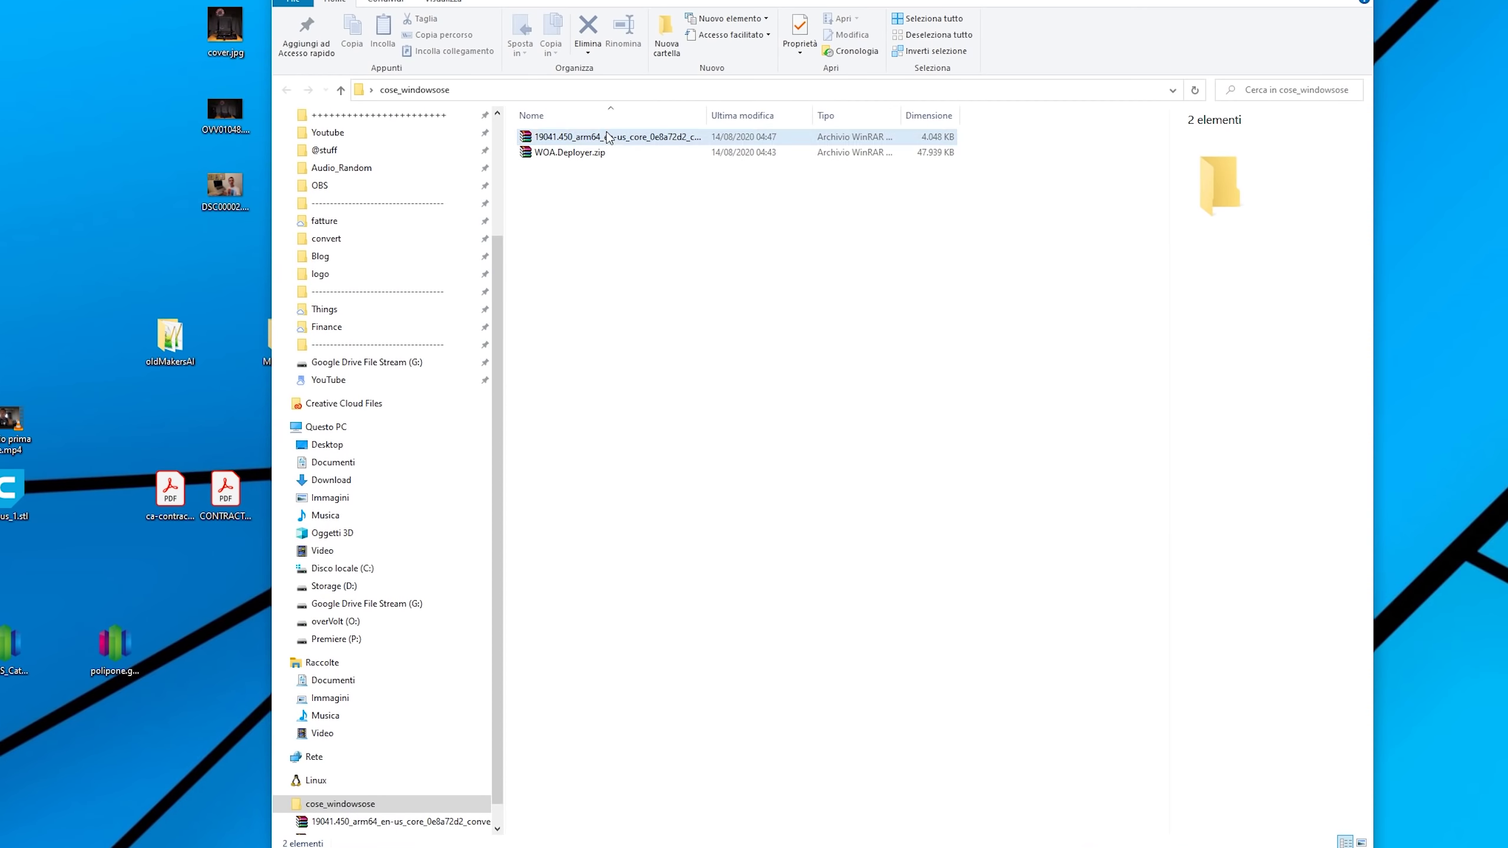
right_click(601, 141)
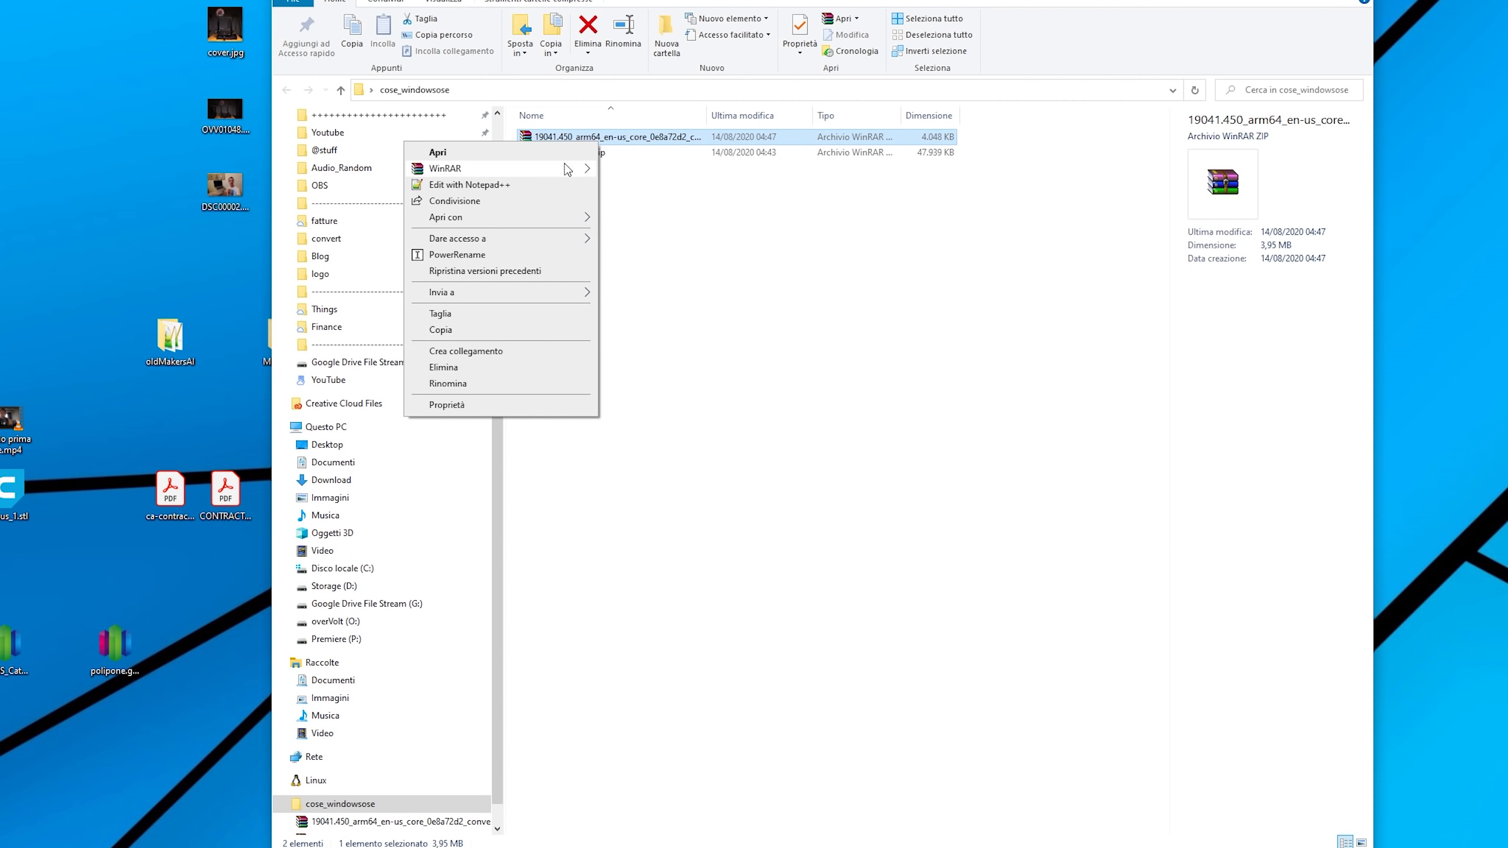
mouse_move(573, 171)
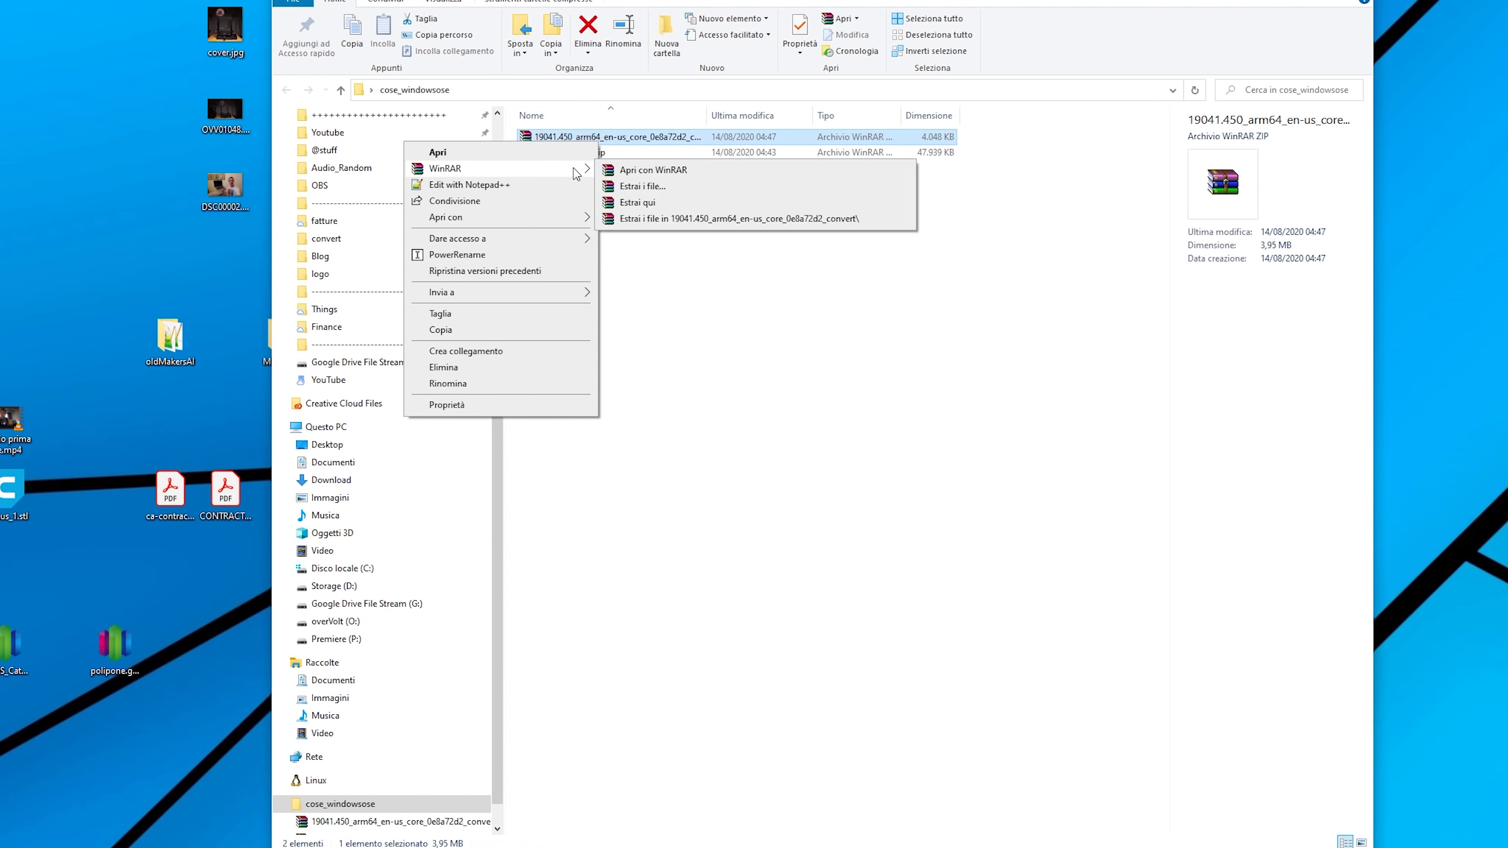
click(647, 224)
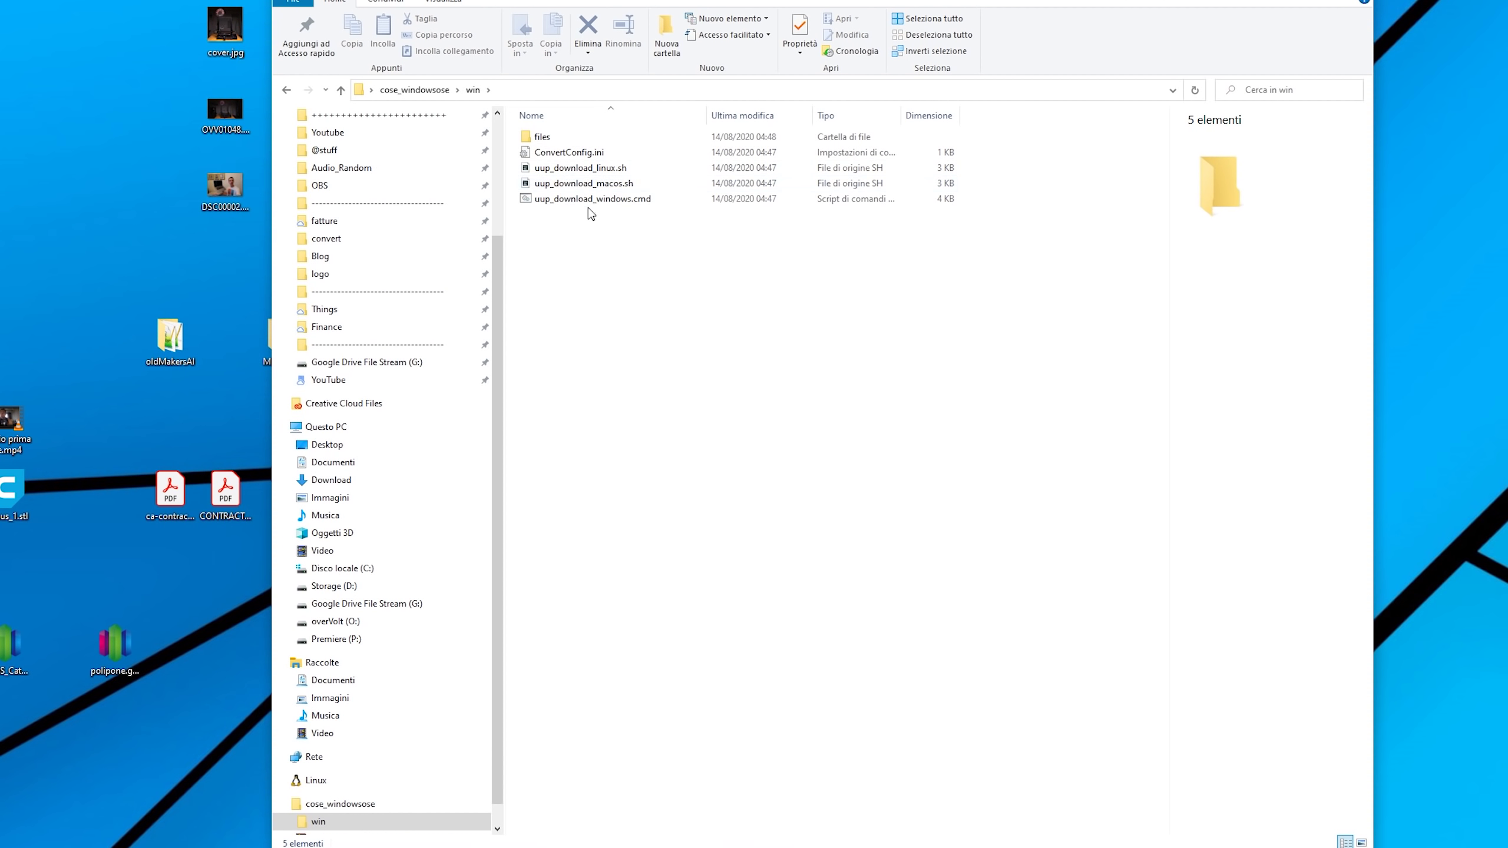
Step: Open uup_download_windows.cmd in Notepad at normal text size, read through the whole script and close it
click(589, 202)
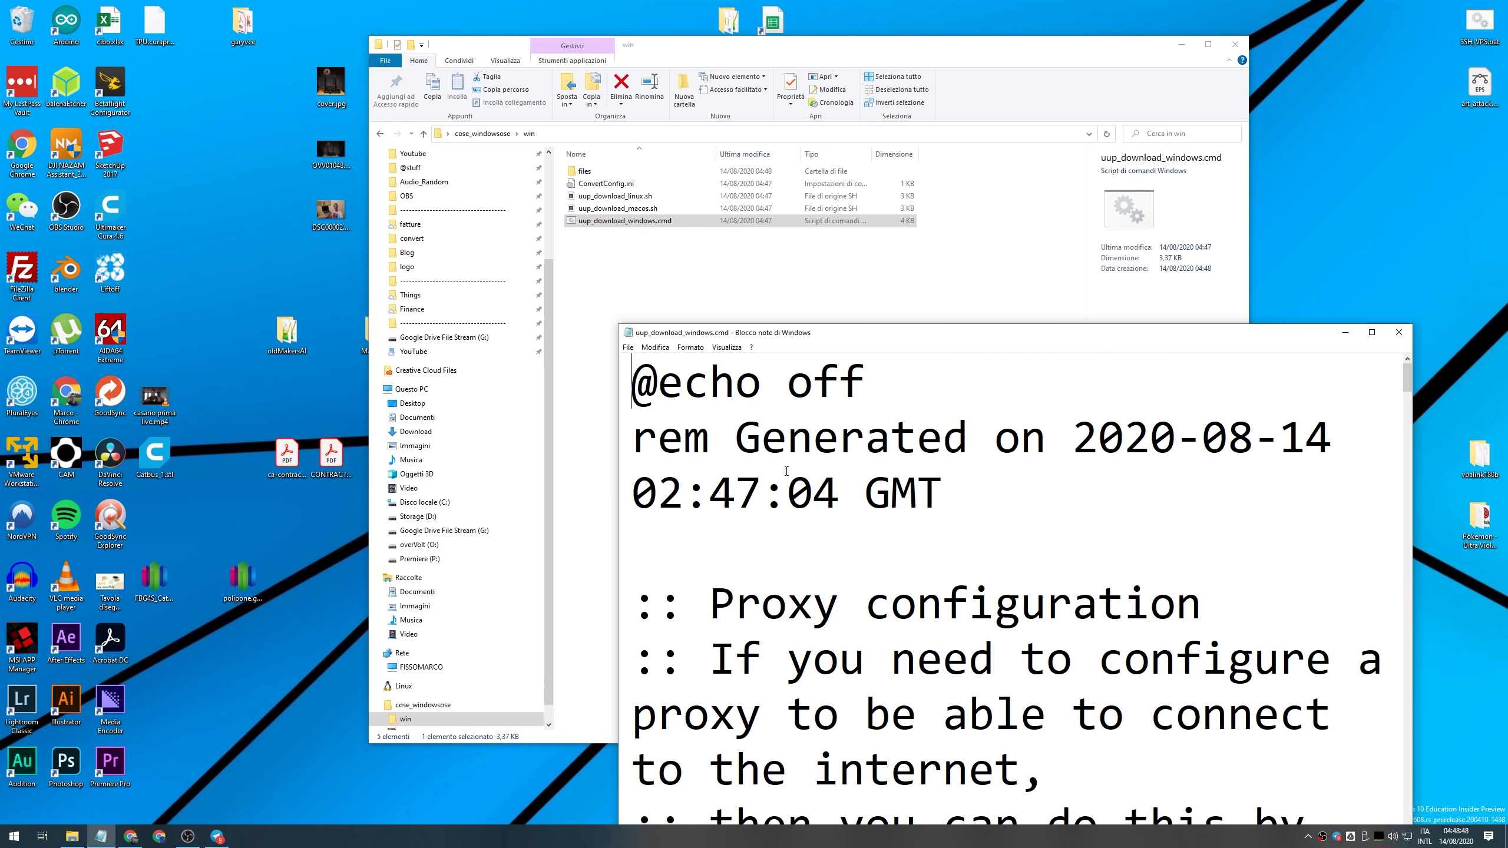
key(ctrl+0)
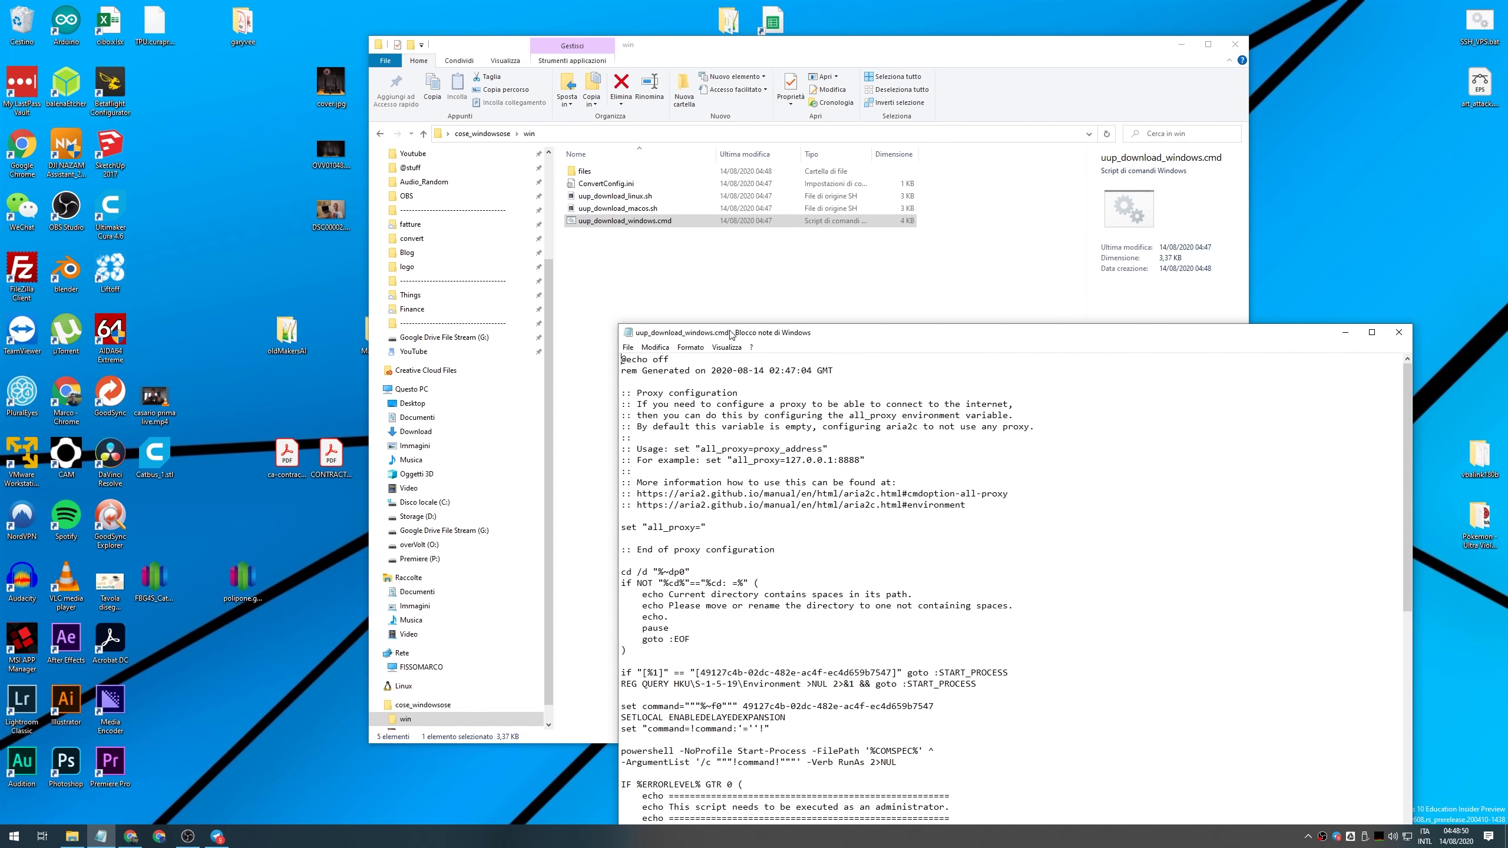
drag(730, 334, 431, 109)
drag(1116, 706, 1300, 806)
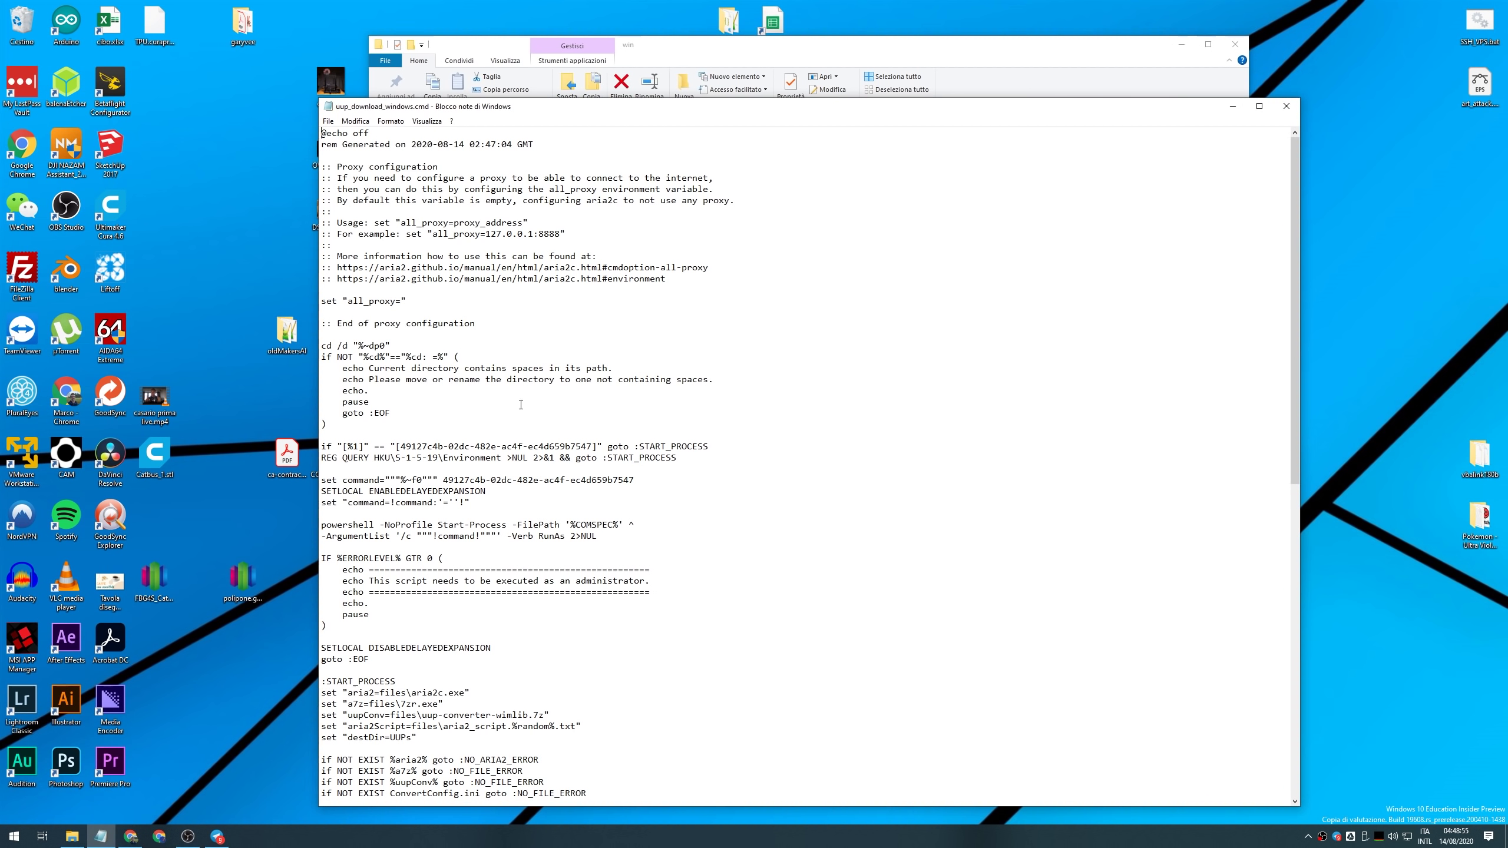
scroll(1183, 209, down, 18)
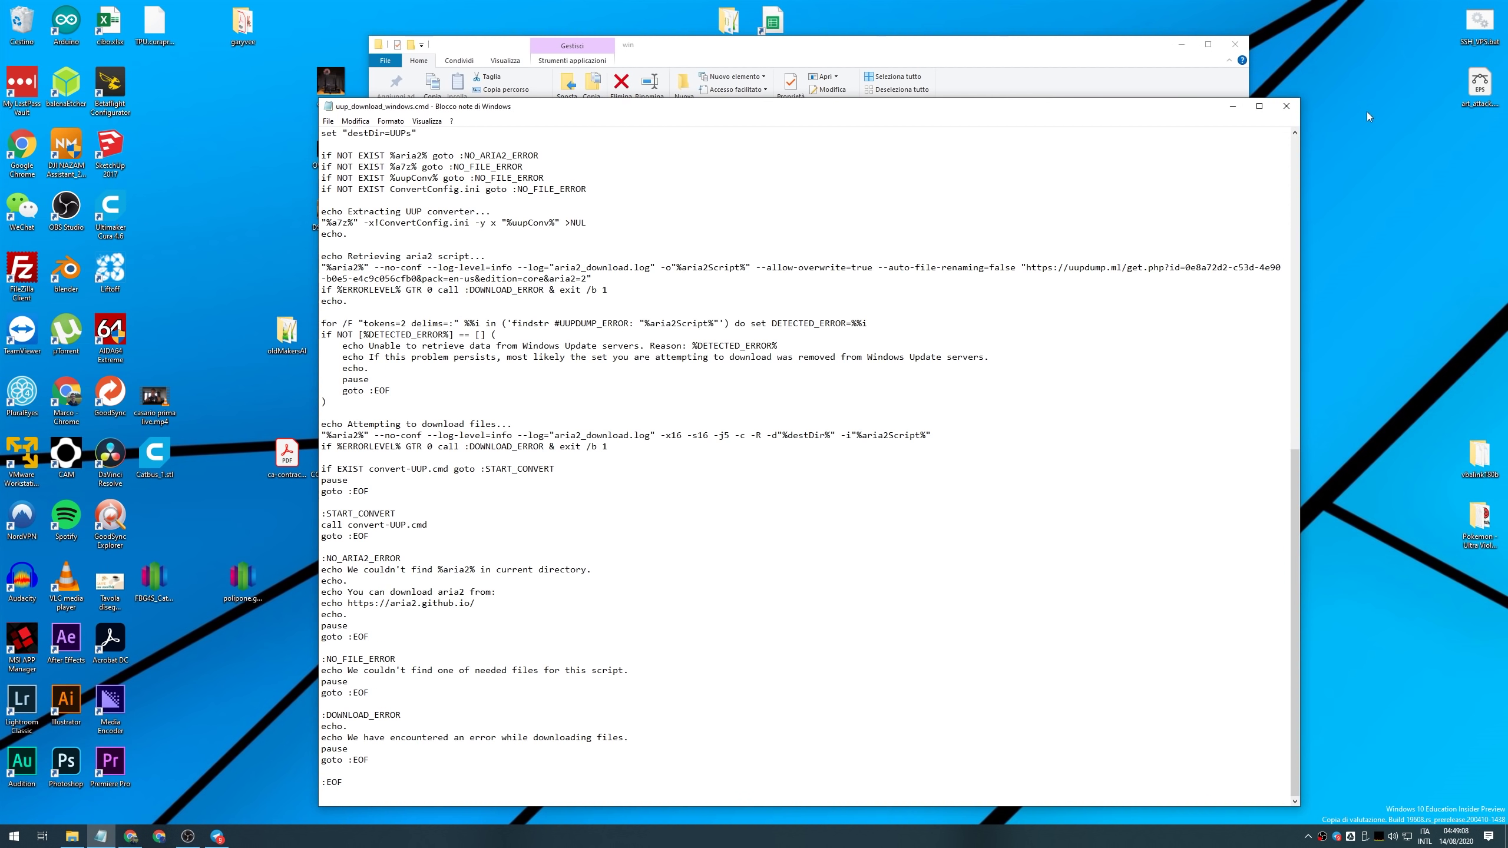
click(1286, 105)
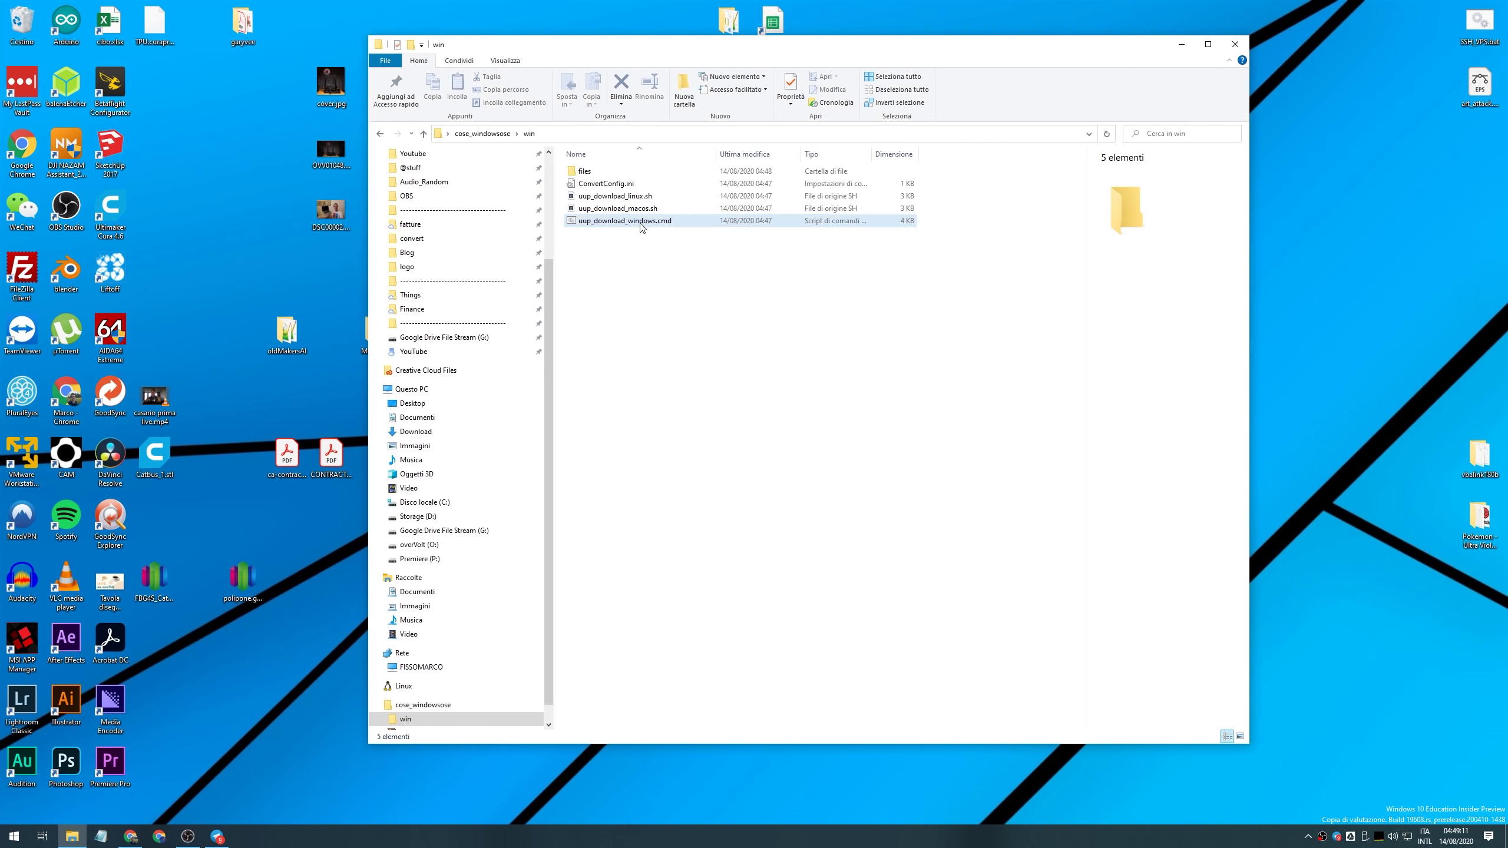
Step: Run uup_download_windows.cmd, allow it to make changes, and minimize its console window while the files download
double_click(638, 220)
click(717, 487)
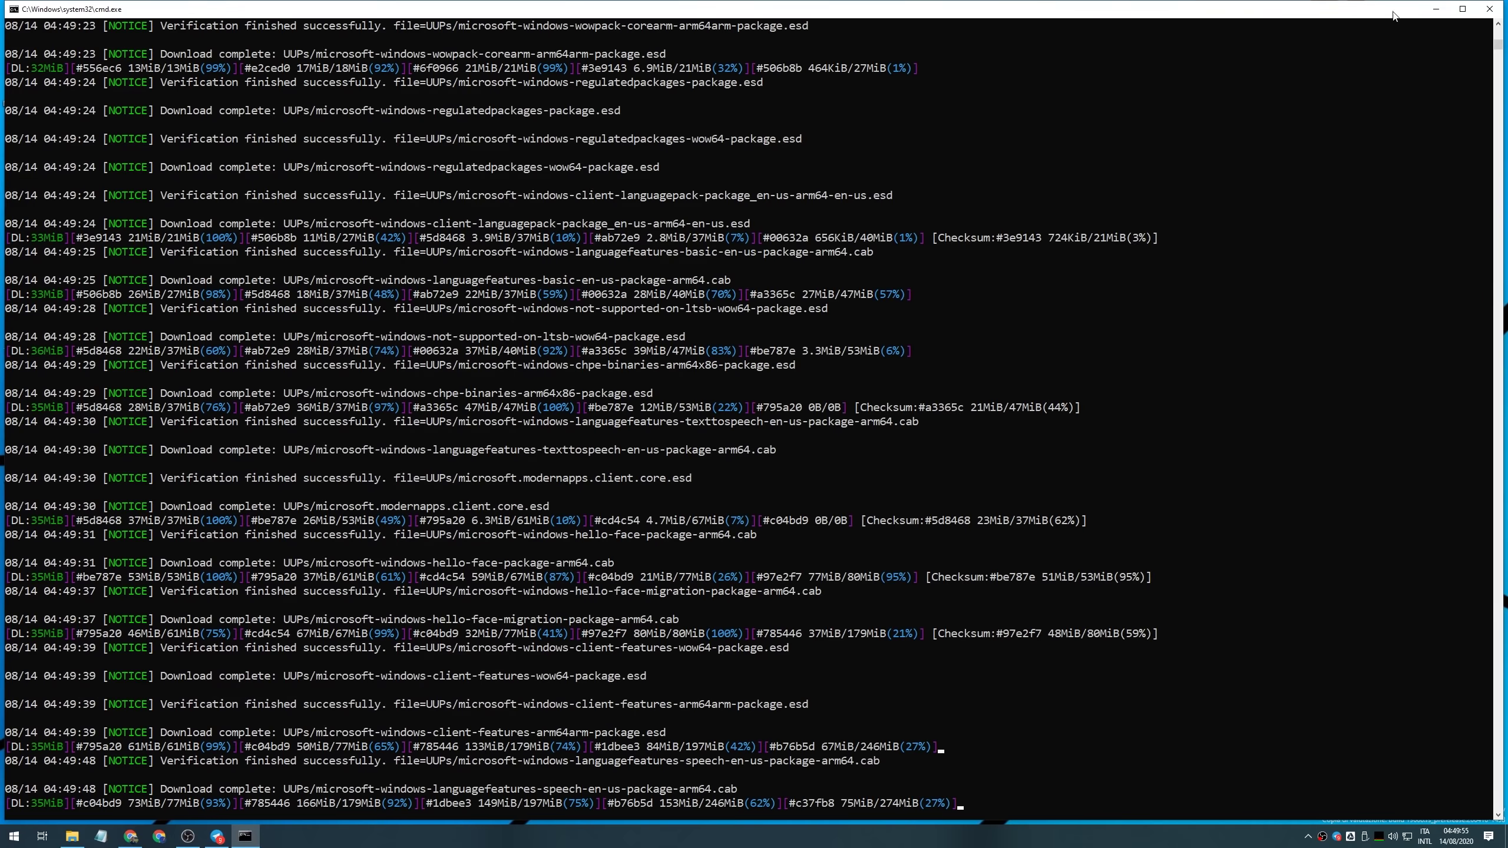
click(1450, 10)
click(1443, 8)
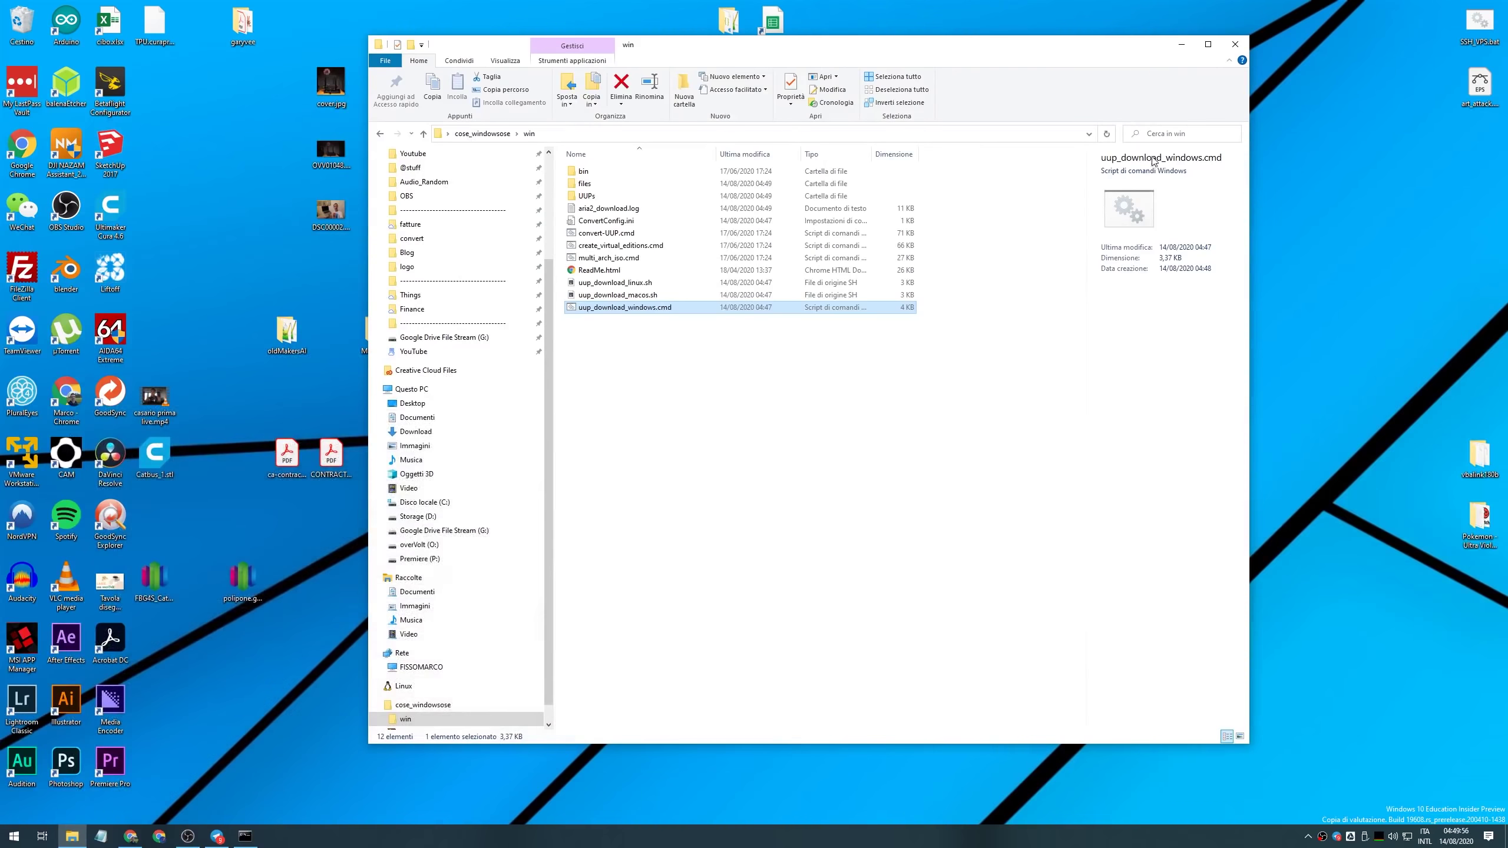
Step: Go back to the cose_windowsose folder and extract WOA.Deployer.zip into its own WOA.Deployer folder
click(750, 423)
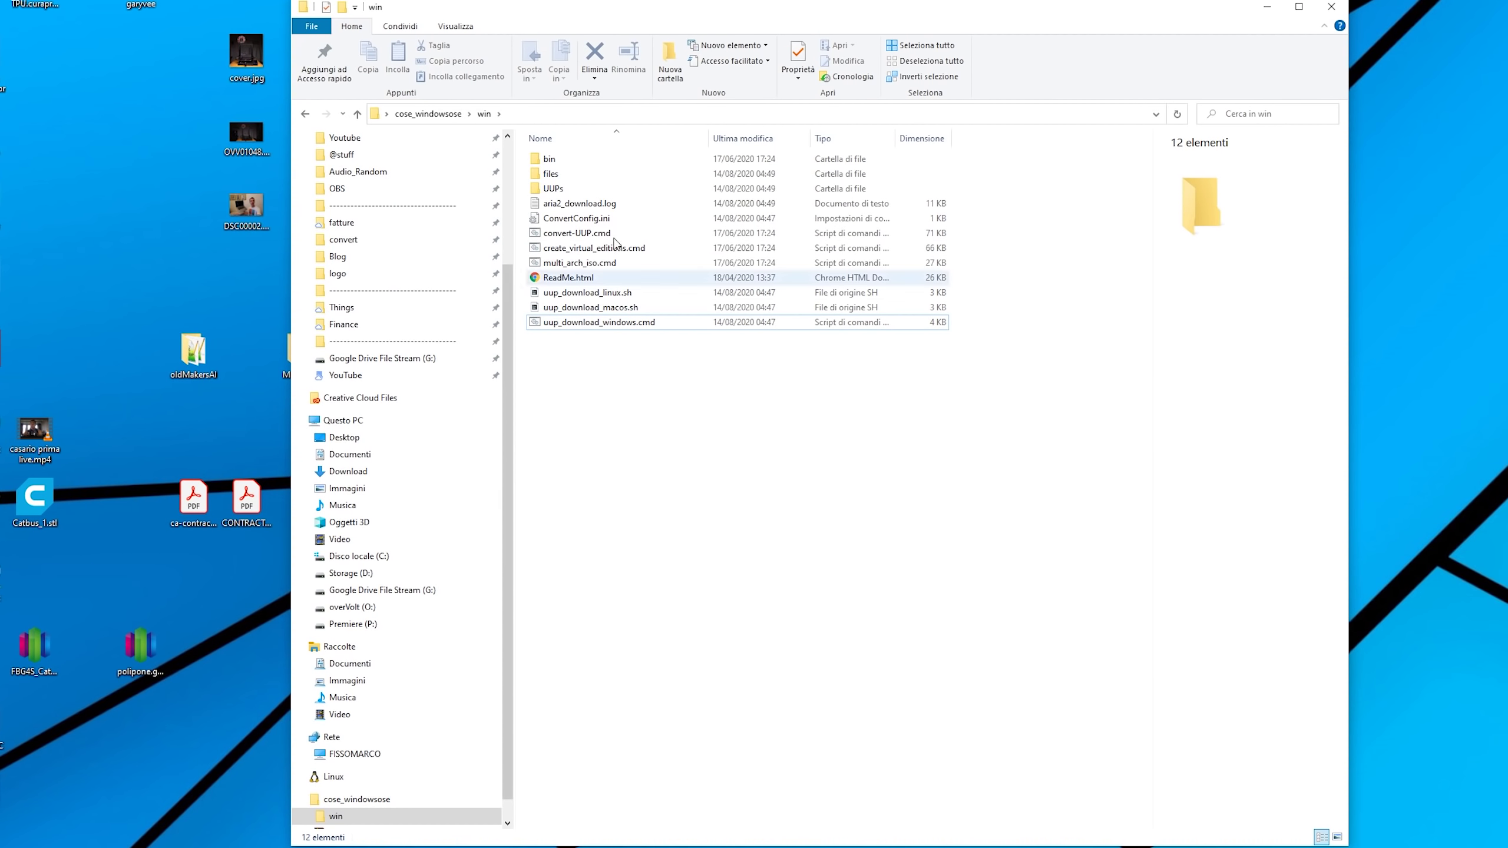
key(alt+Left)
right_click(585, 174)
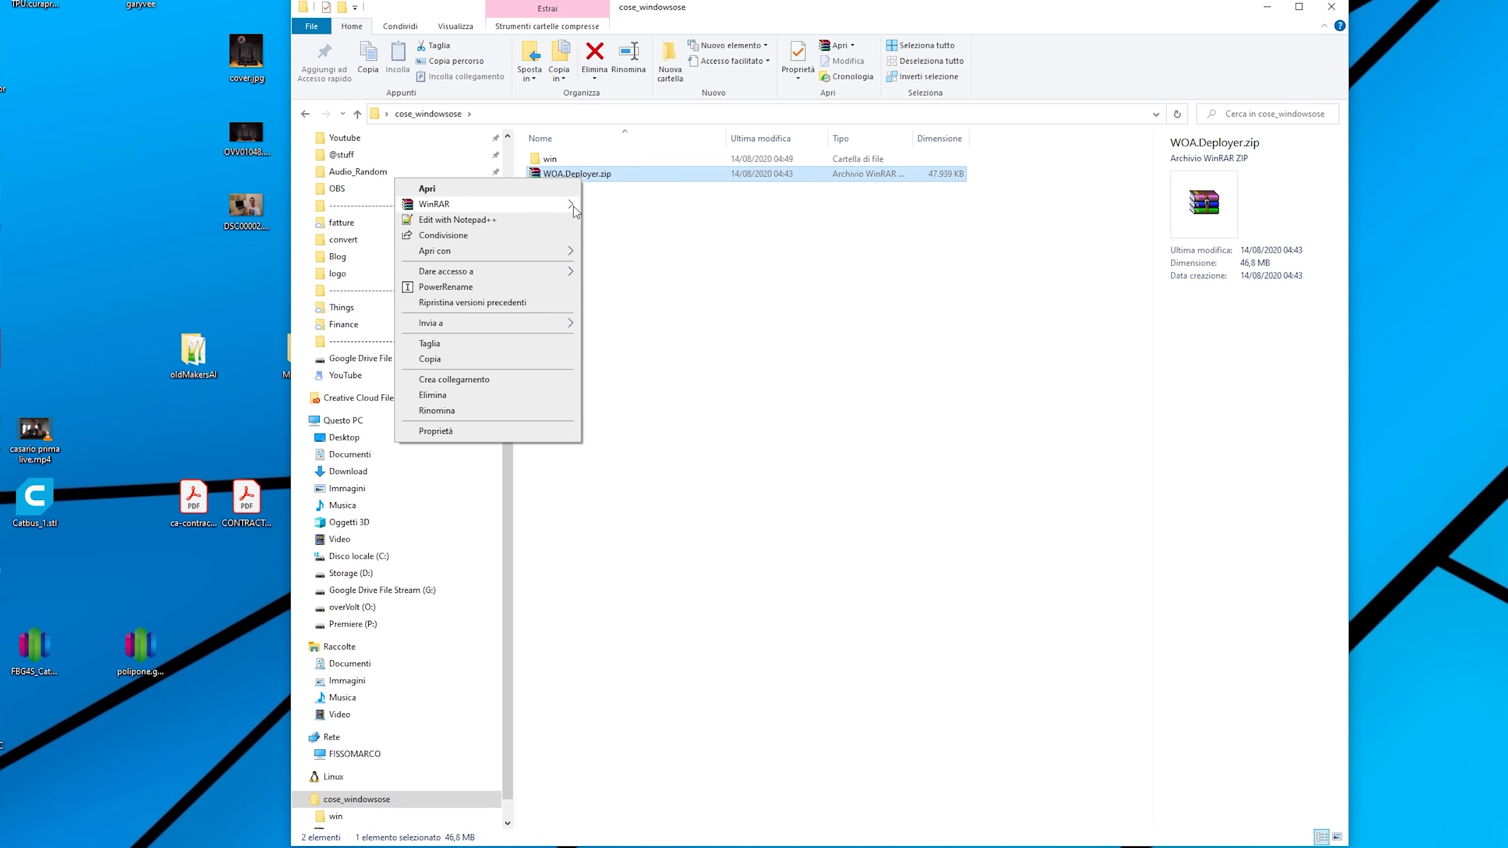
mouse_move(574, 211)
Step: Look through the extracted WOA.Deployer folder and locate WoaDeployer.exe among its files
scroll(722, 333, down, 20)
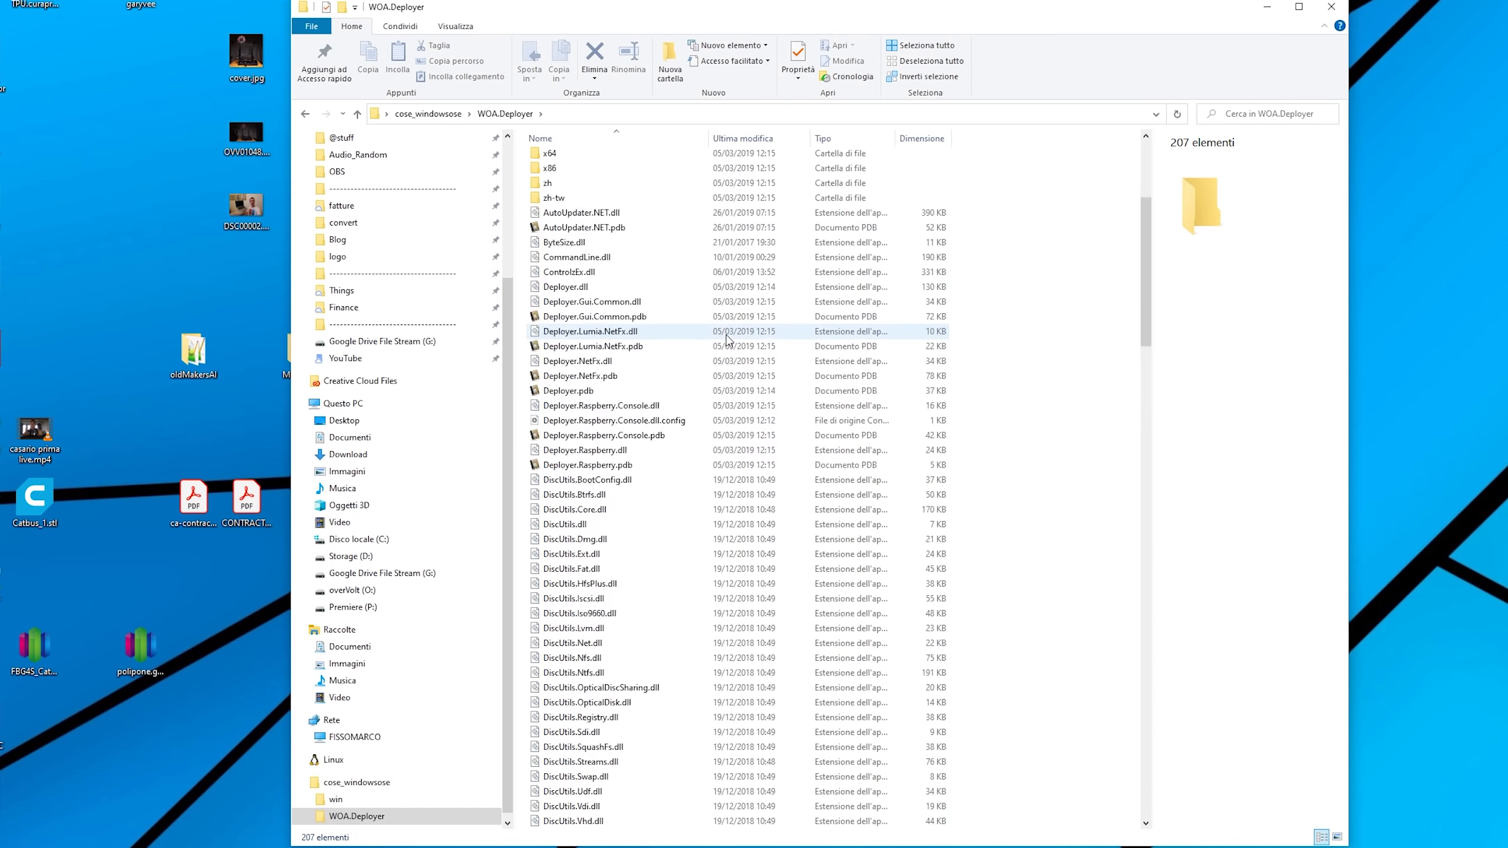
scroll(722, 333, down, 4)
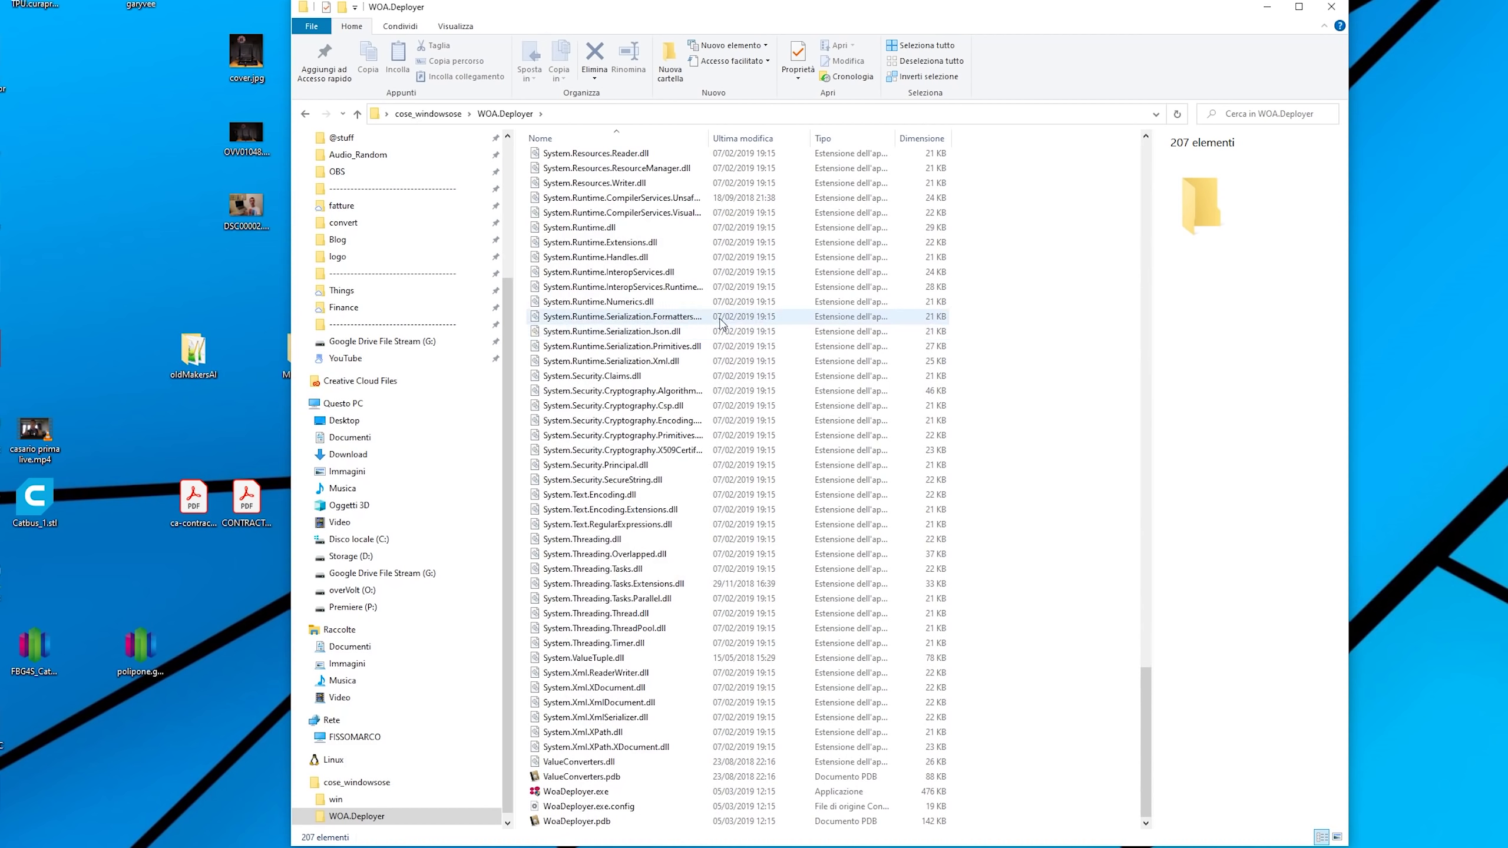
click(606, 793)
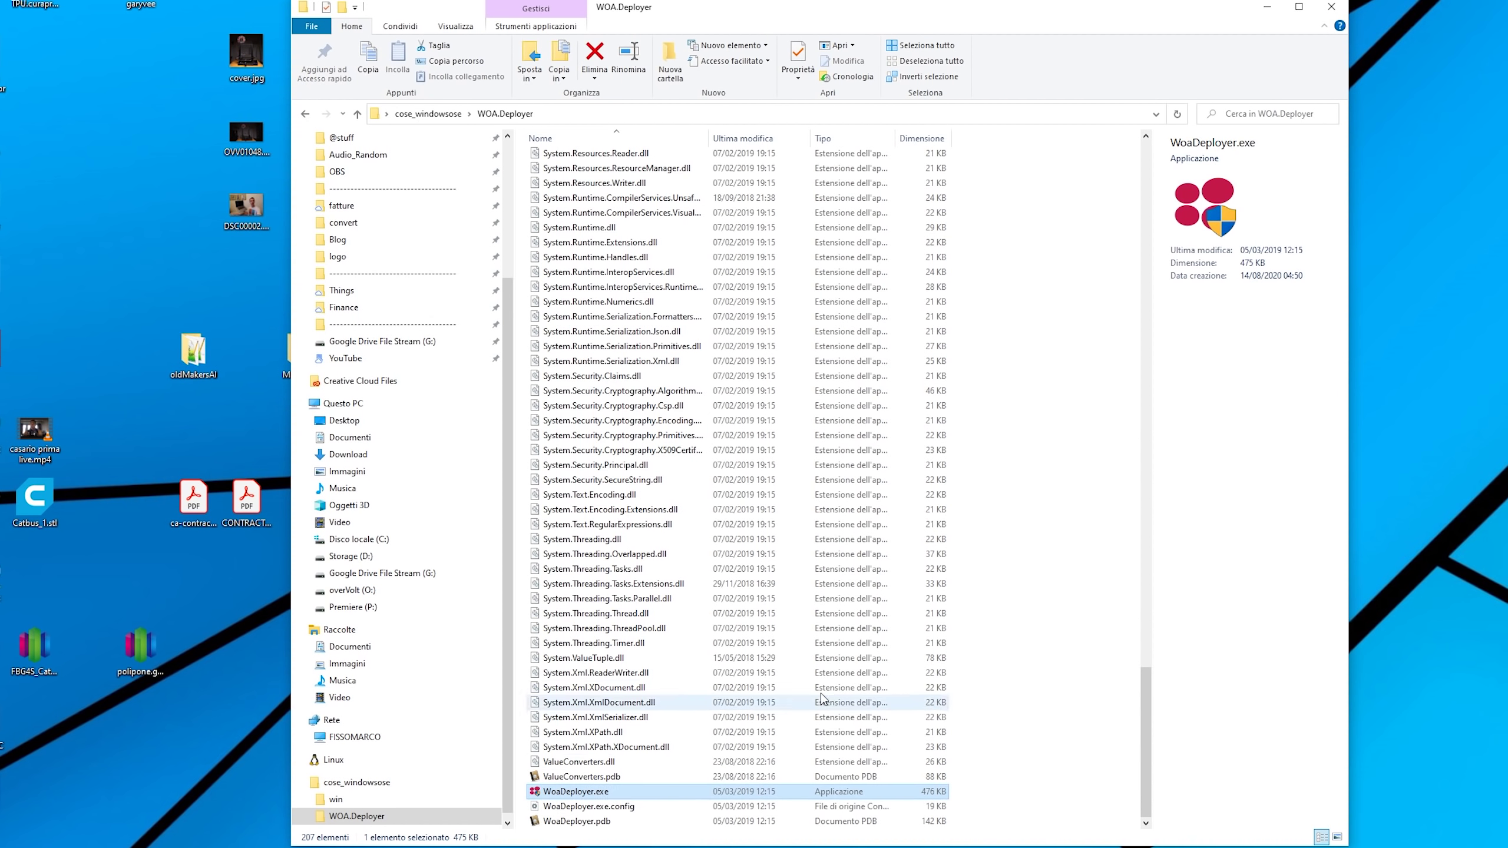
scroll(758, 678, up, 20)
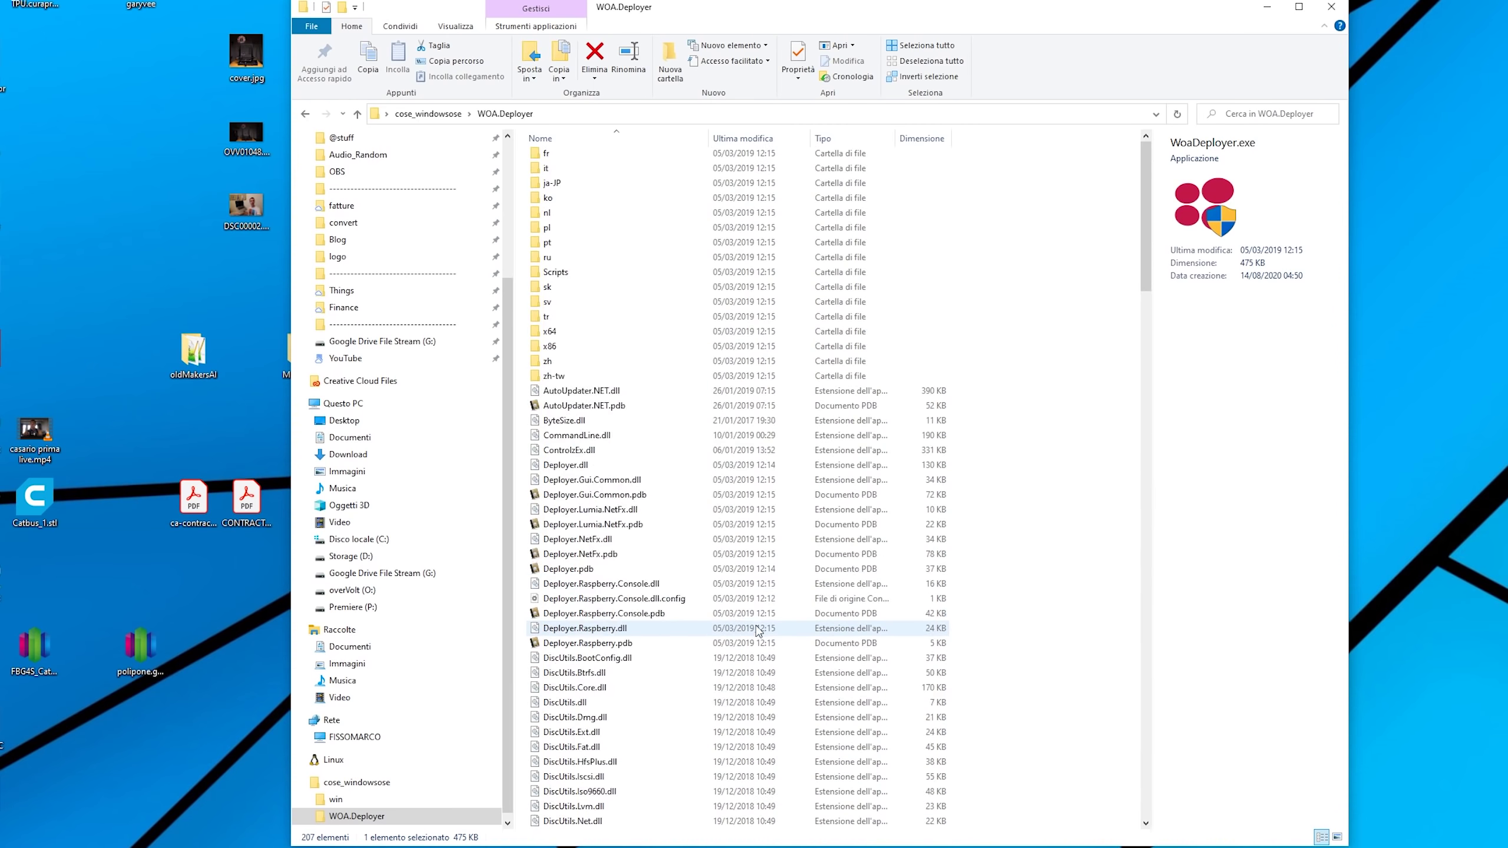
scroll(756, 620, down, 20)
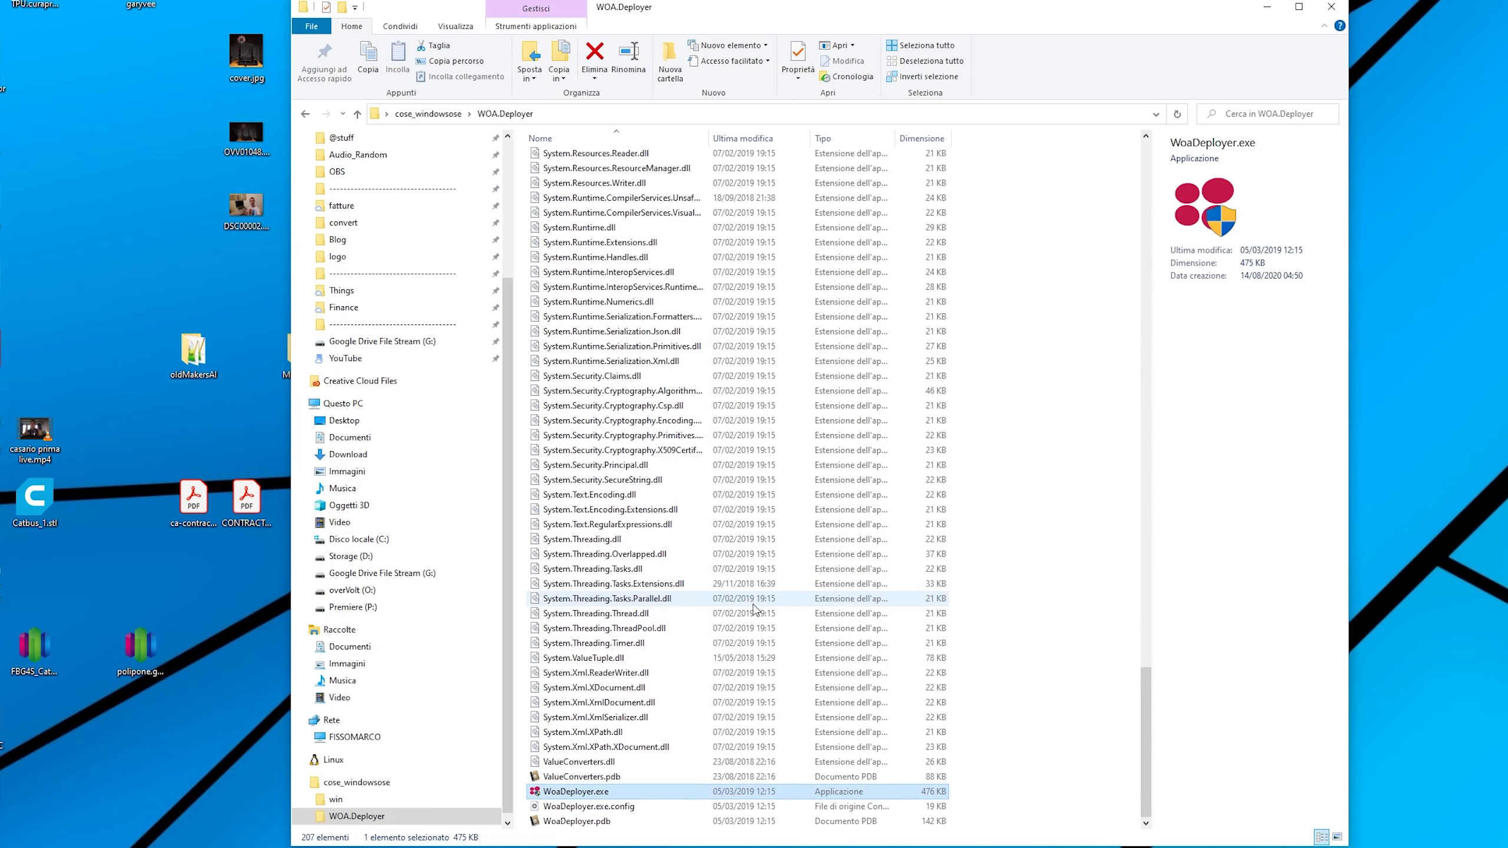
scroll(659, 416, up, 20)
scroll(659, 397, up, 8)
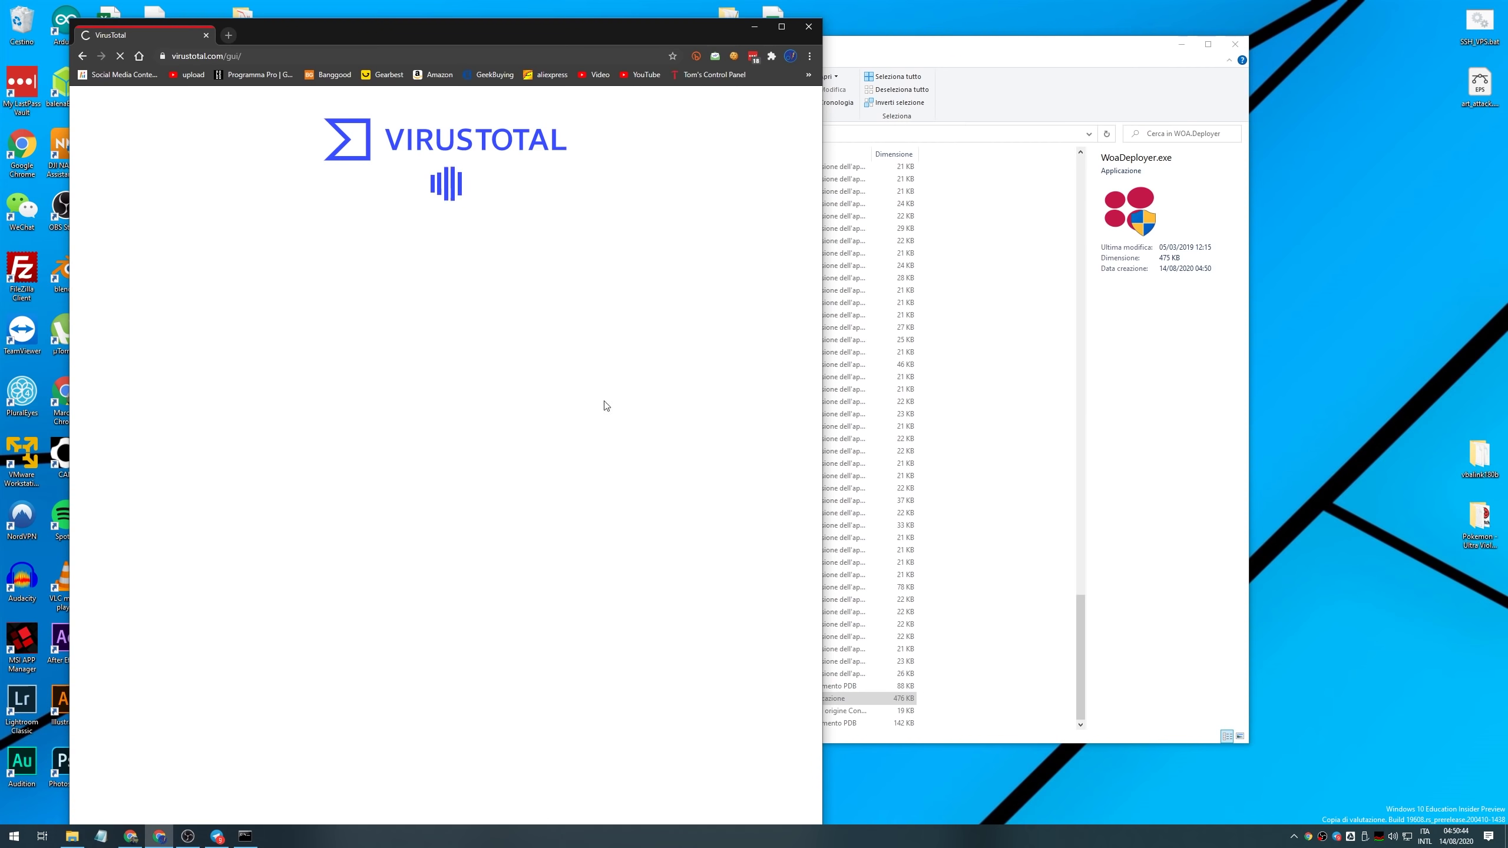
Step: Submit WoaDeployer.exe to VirusTotal, examine the engines that flag the file and maximize the results page
key(alt+tab)
drag(866, 698, 420, 476)
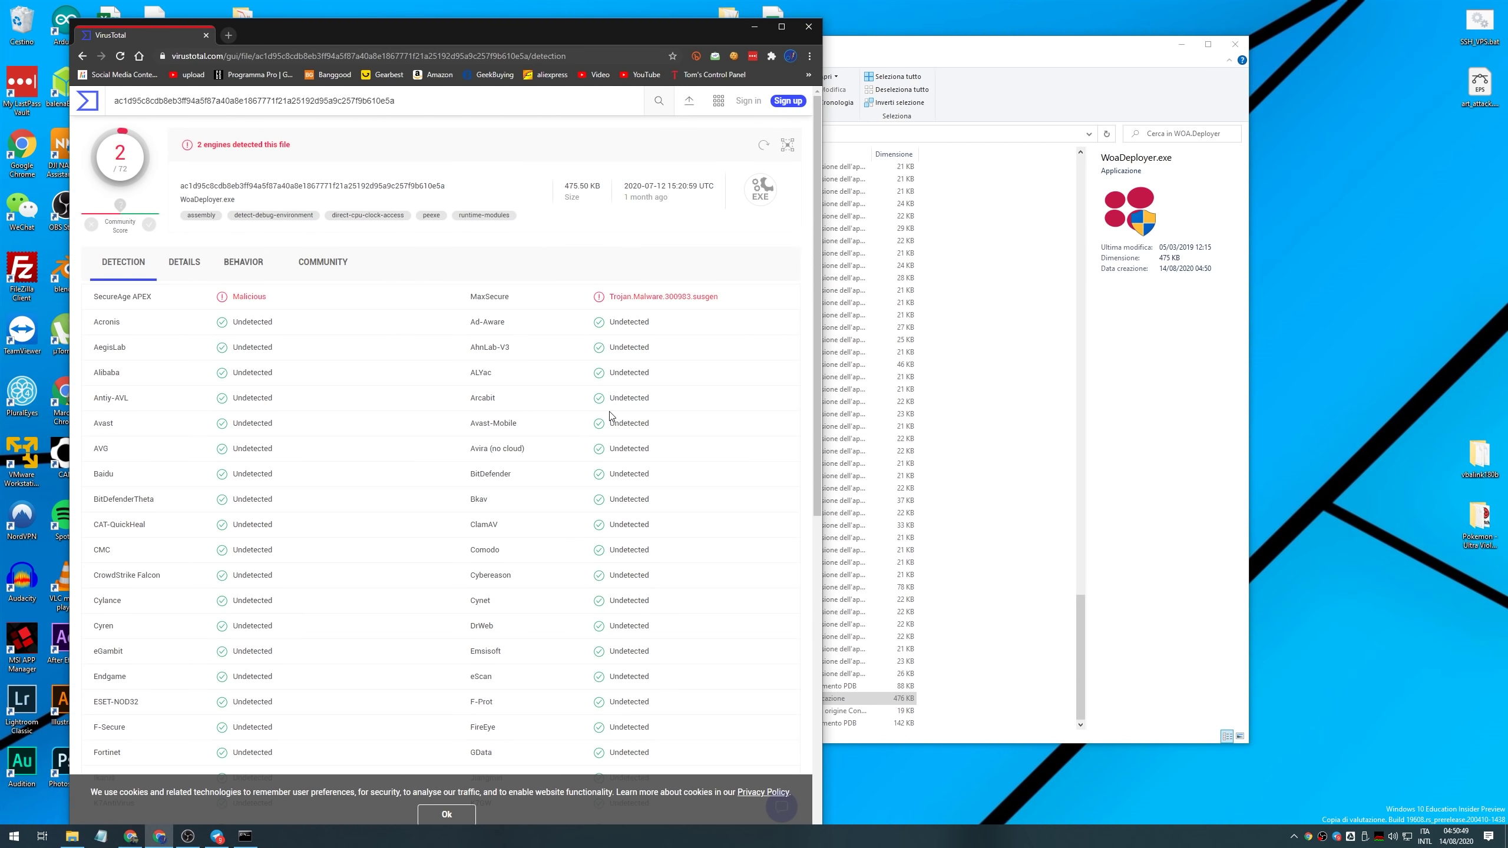
drag(97, 296, 710, 296)
click(781, 26)
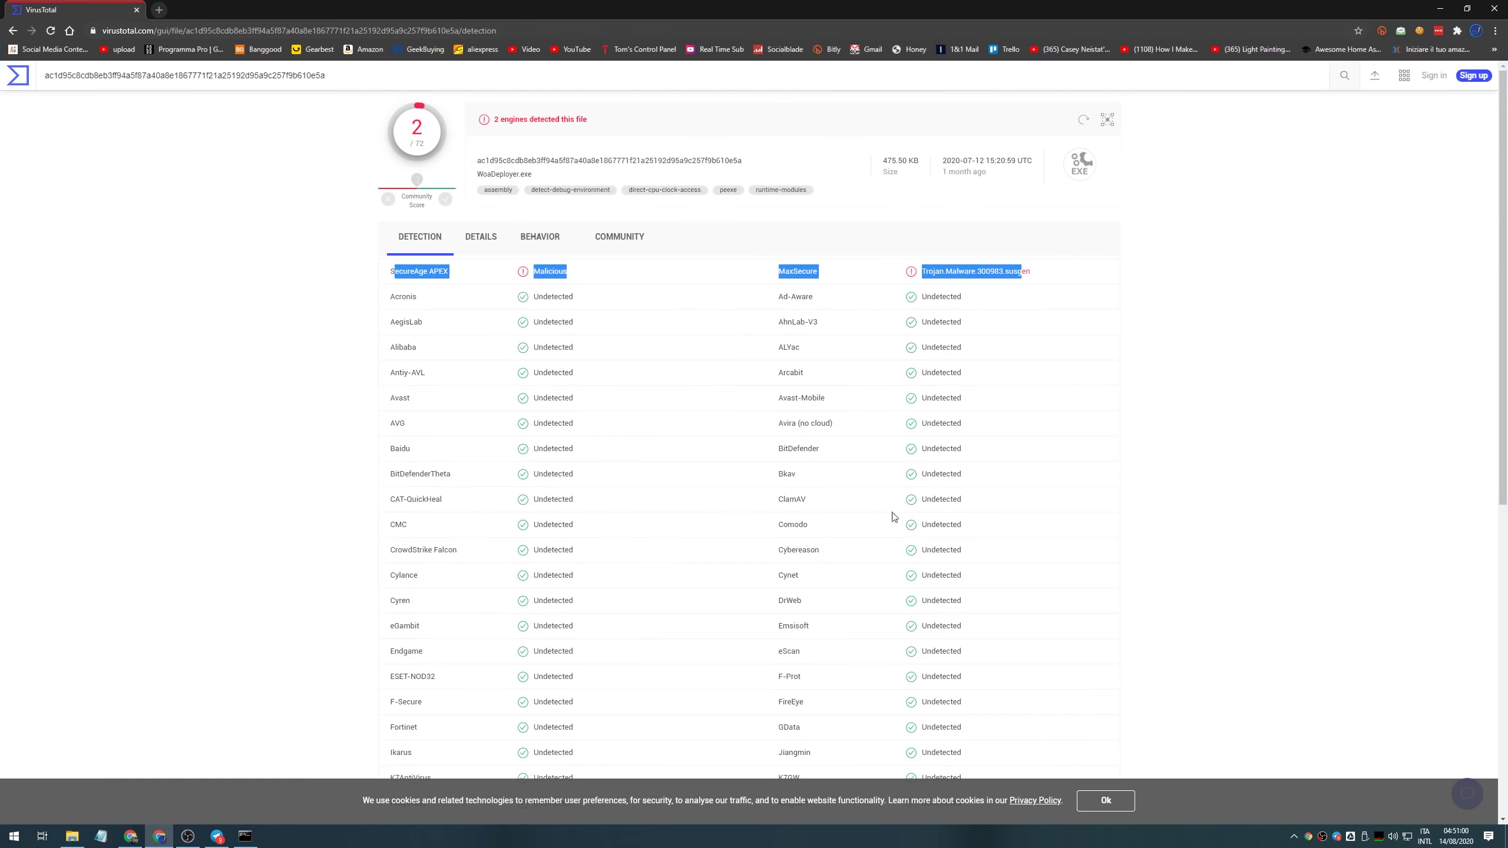
Step: Review the VirusTotal verdicts of the other engines, including Alibaba, Avast, Kaspersky, Malwarebytes and Microsoft
drag(390, 347, 568, 347)
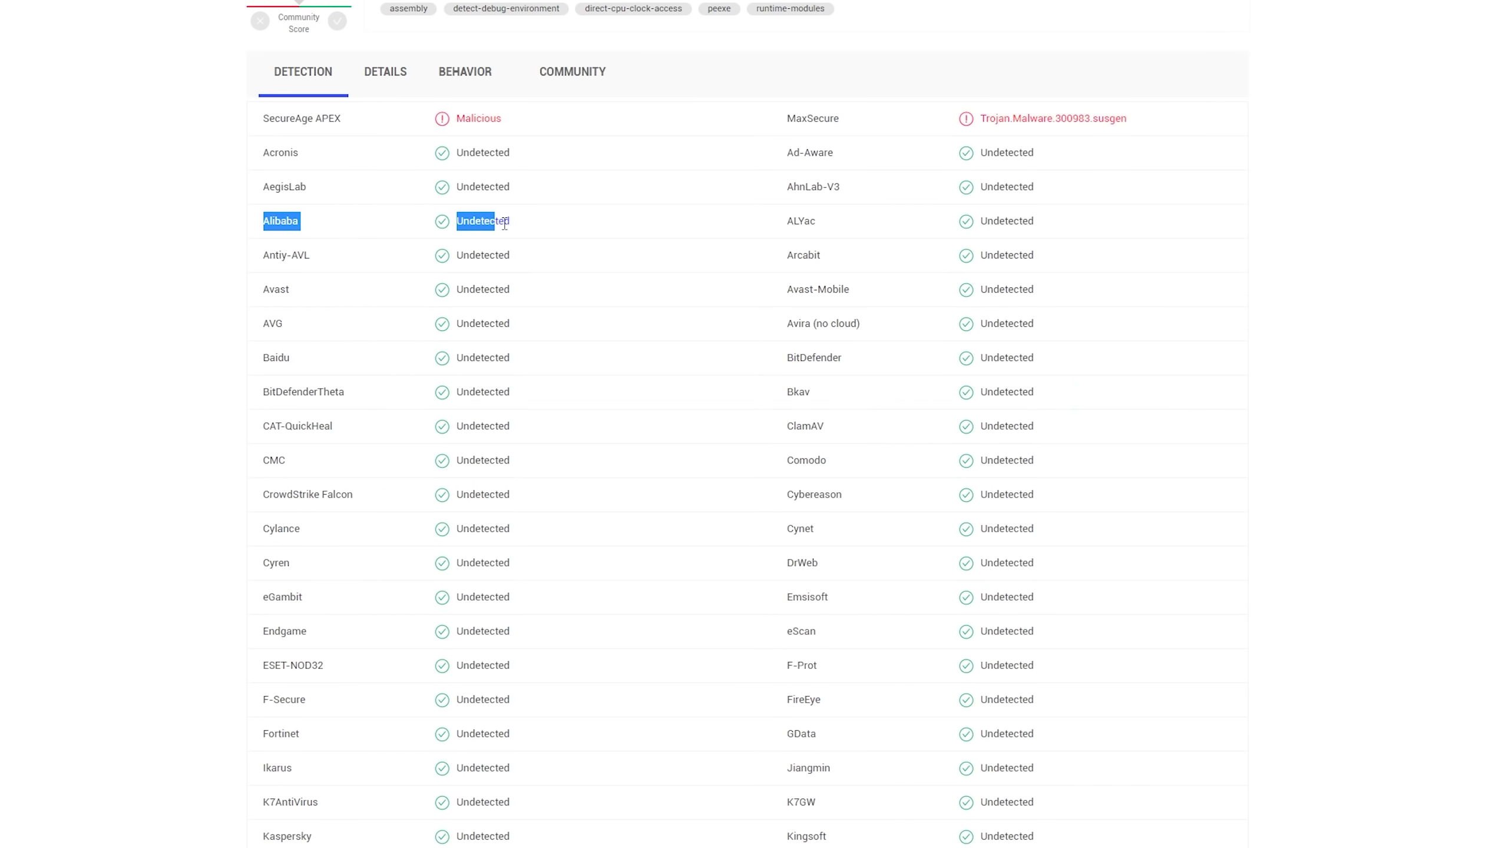
drag(271, 289, 568, 296)
click(316, 328)
scroll(317, 328, down, 3)
drag(275, 518, 487, 523)
drag(278, 557, 504, 556)
drag(789, 587, 887, 580)
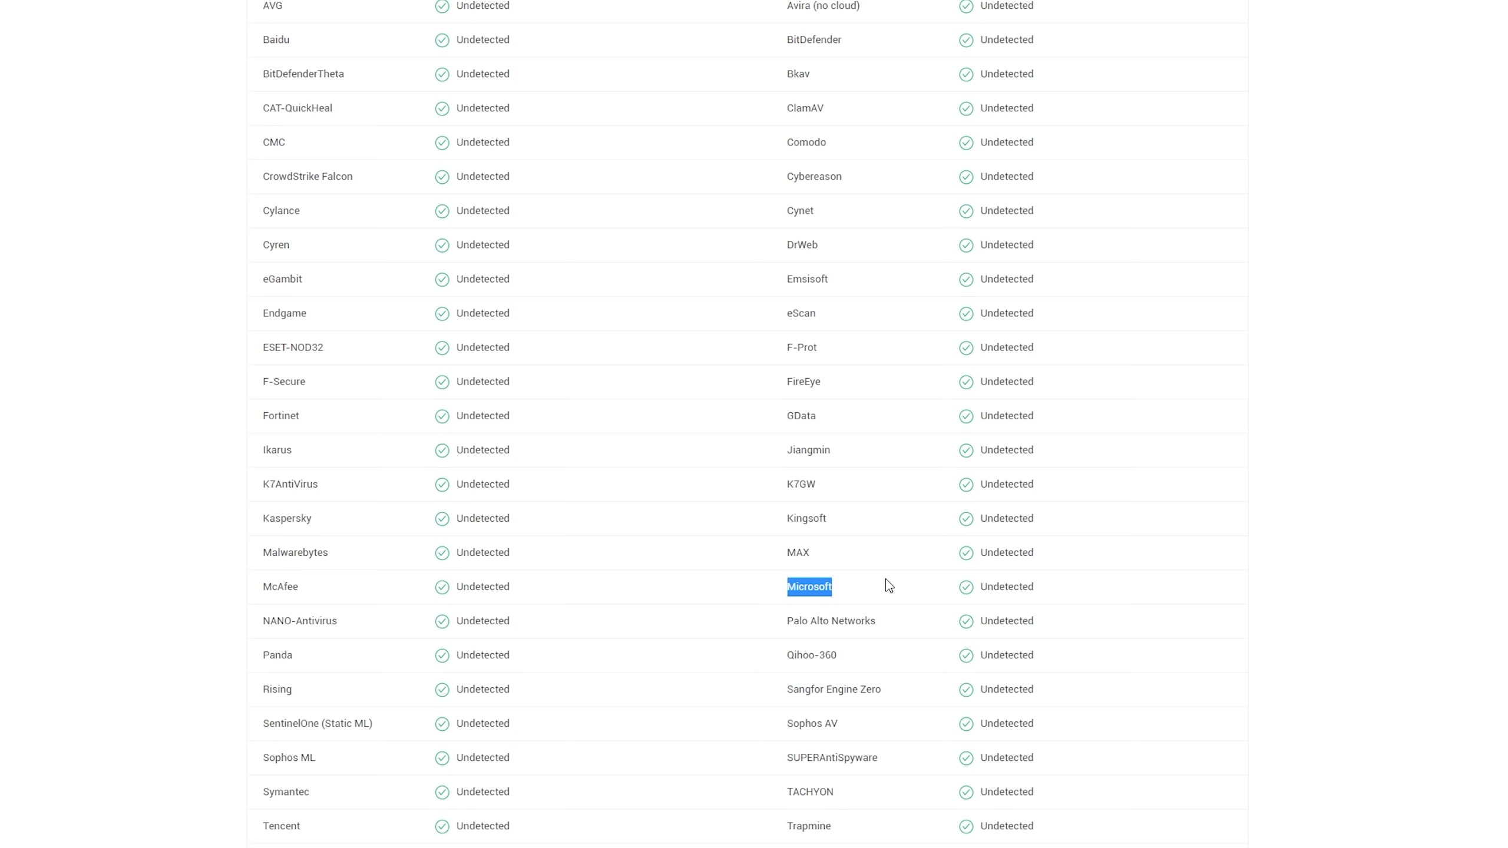
click(150, 586)
scroll(151, 585, up, 4)
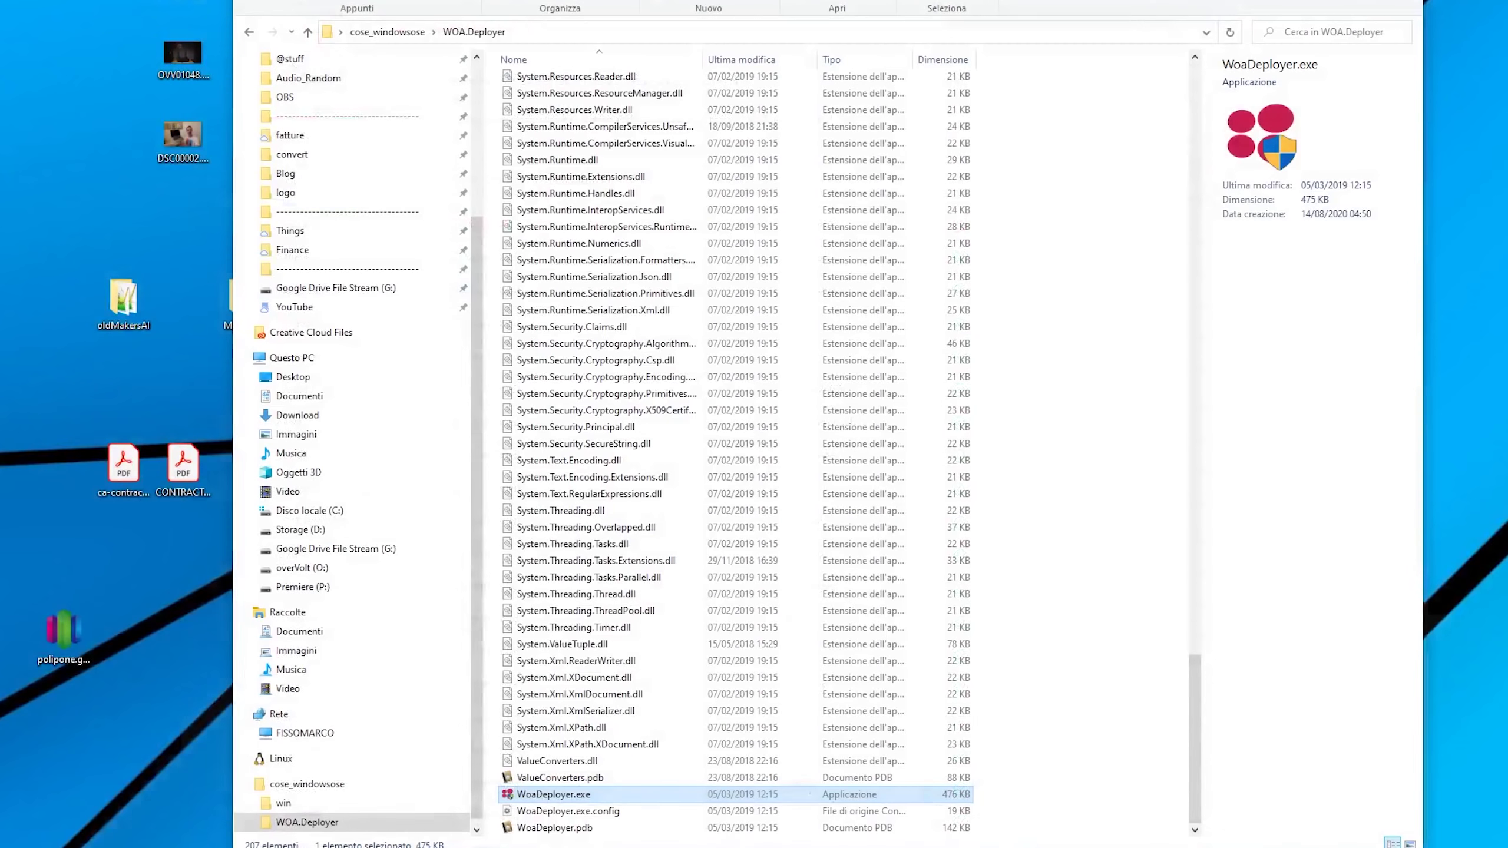
Step: Launch WoaDeployer.exe from the WOA.Deployer folder and allow it to make changes to the device
click(1143, 703)
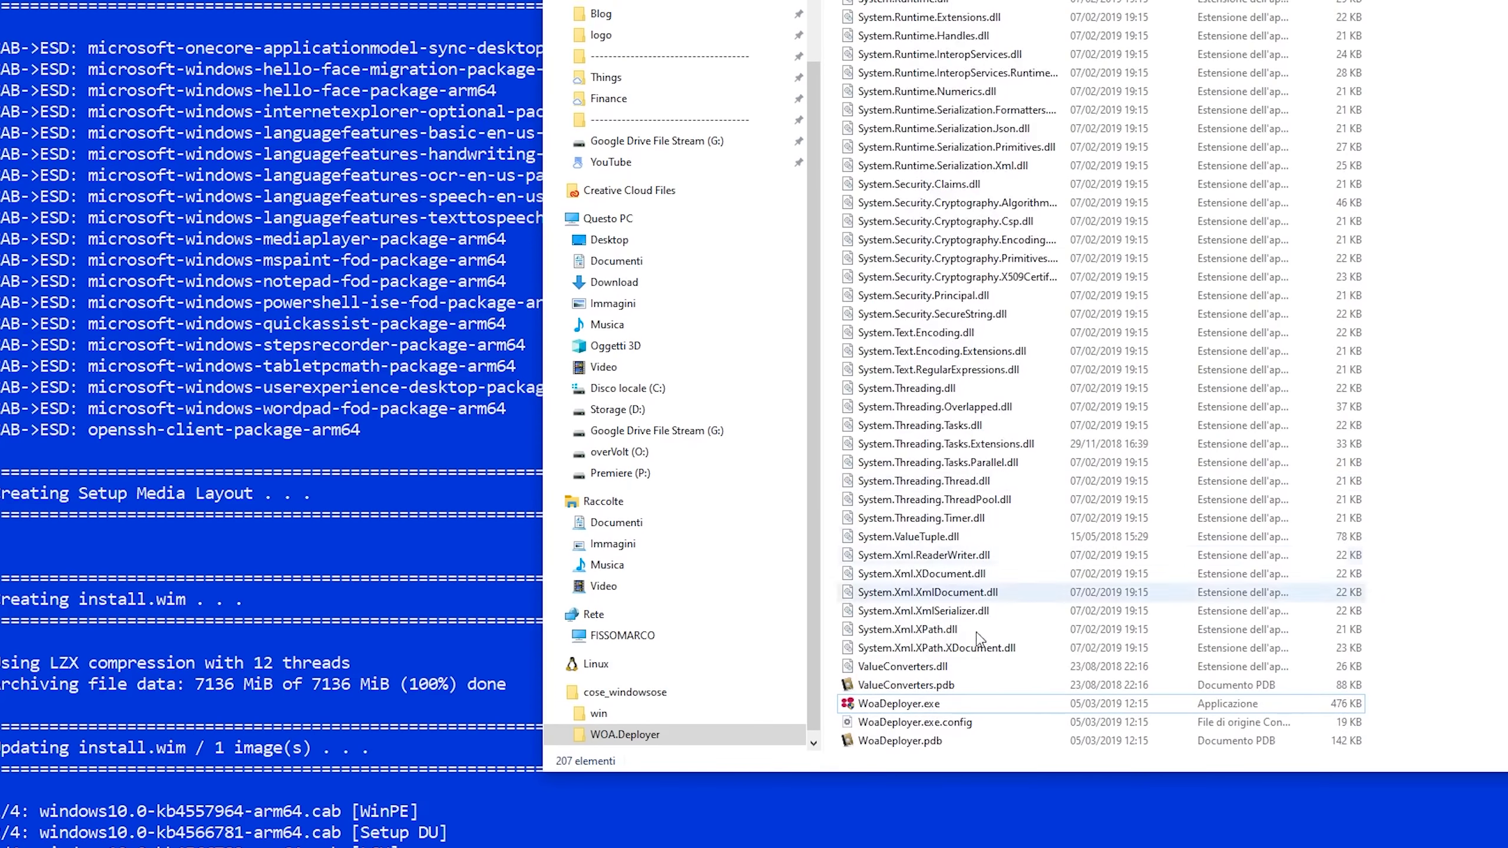
double_click(897, 704)
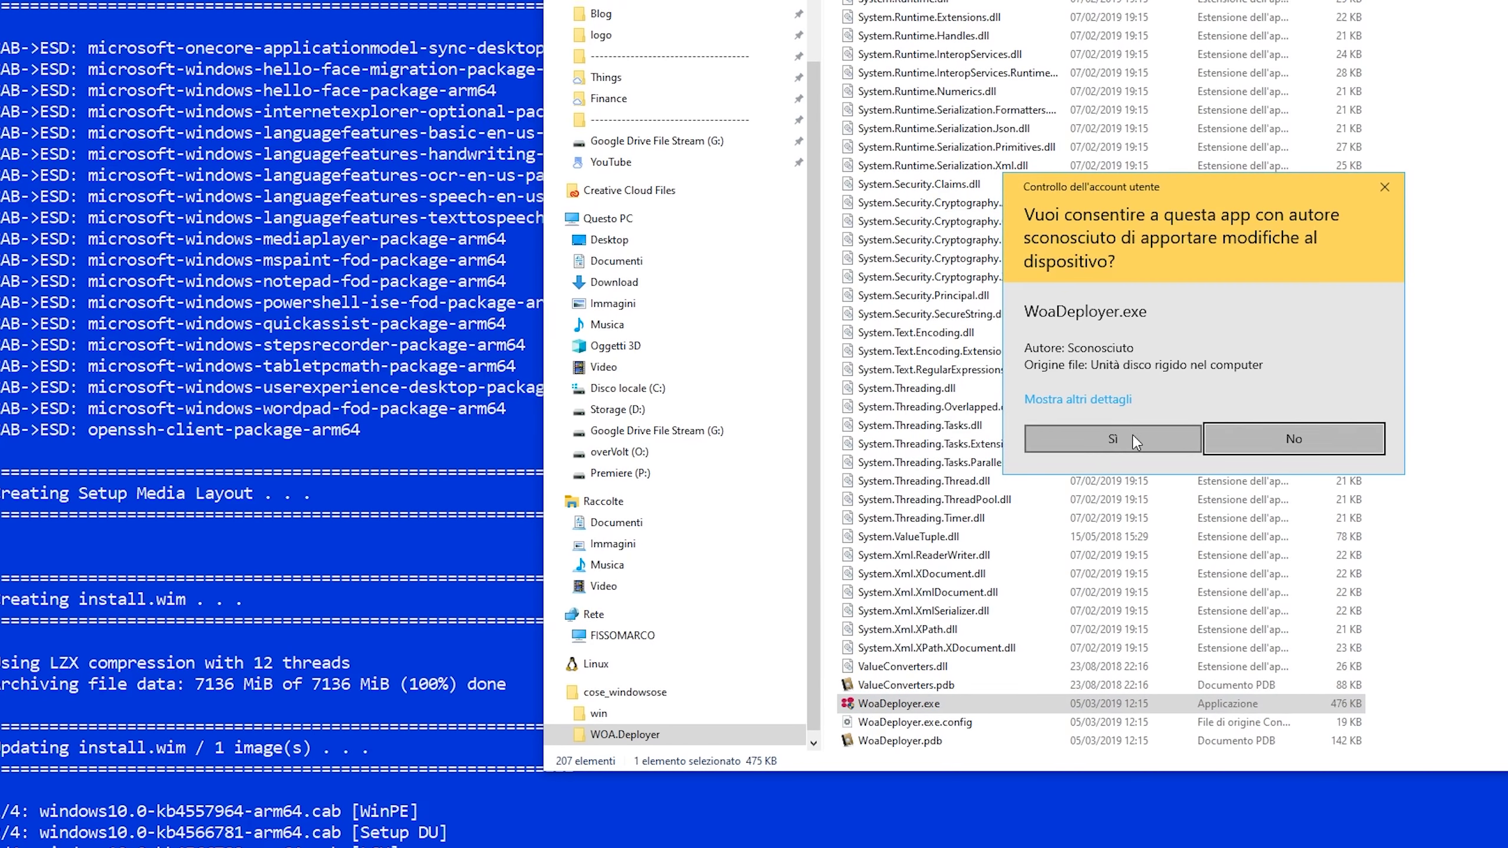
click(1135, 441)
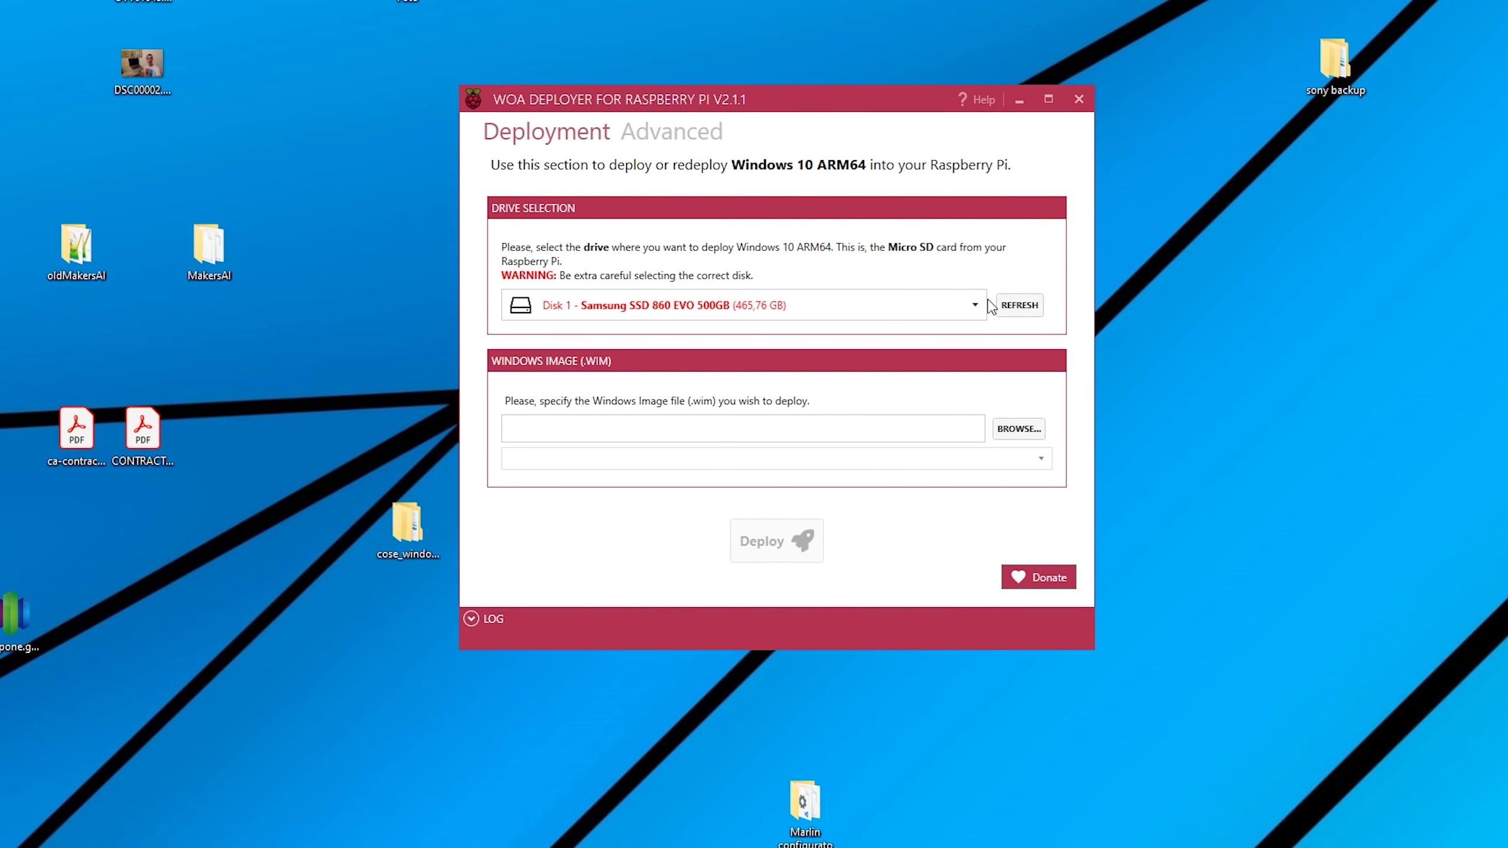
Step: Select Disk 6 - Generic- SD/MMC/MS PRO (28,91 GB) as the drive to deploy Windows 10 ARM64 to
click(990, 306)
click(899, 535)
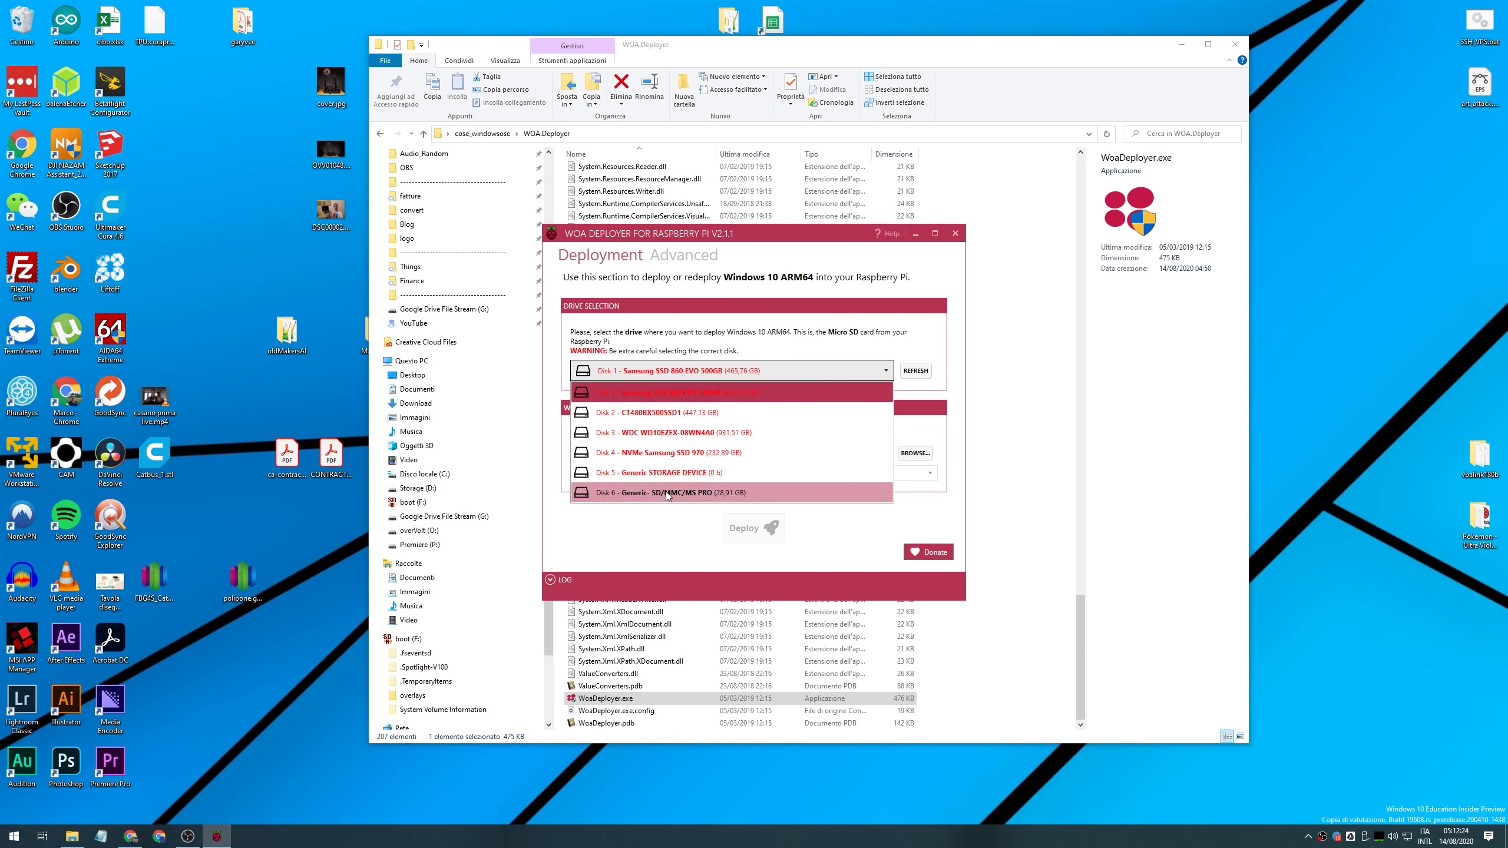
click(665, 491)
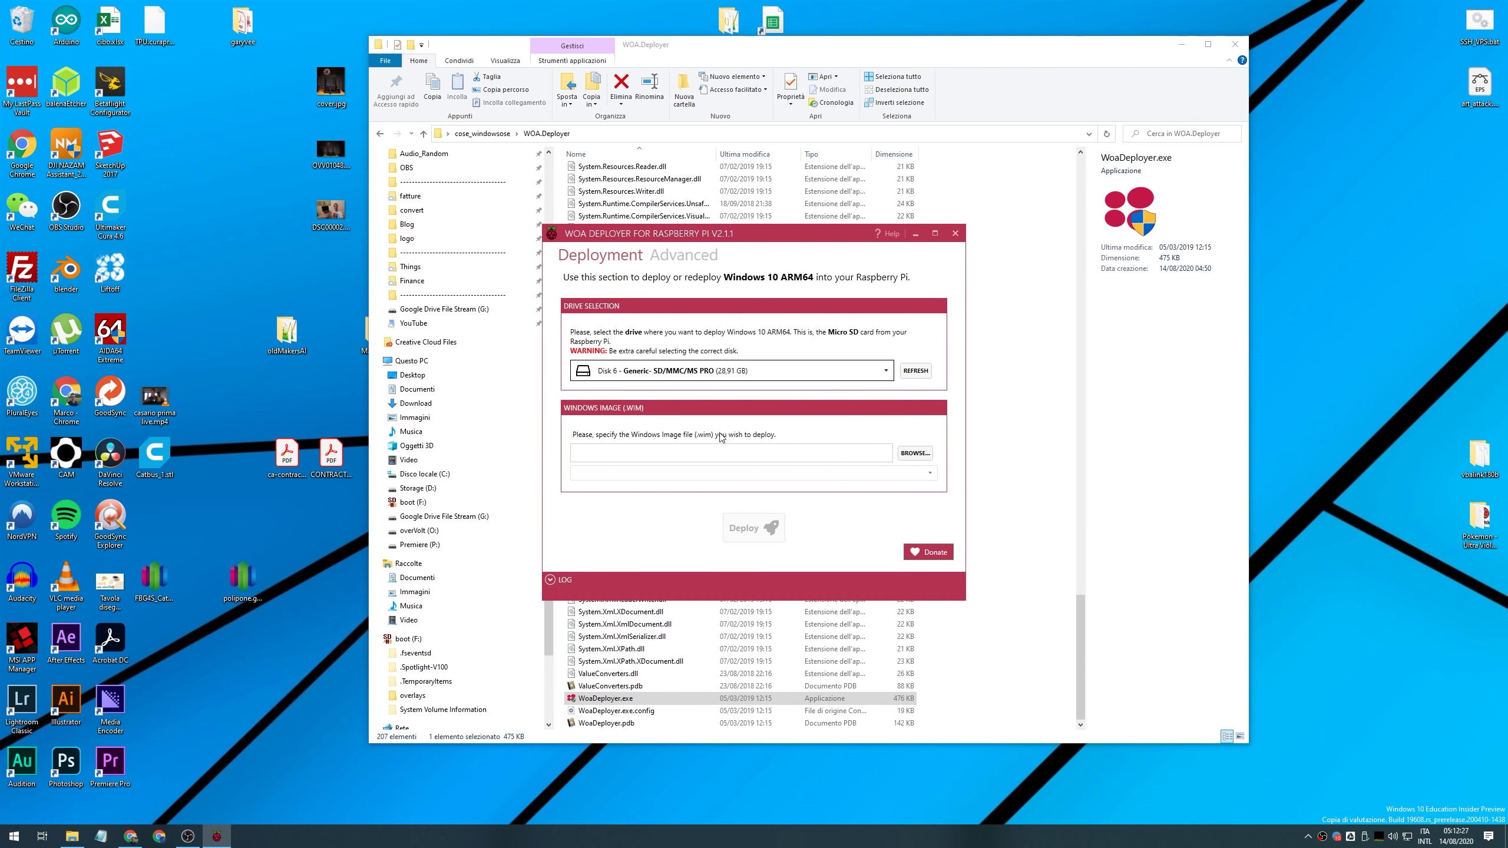
Step: Start browsing for the Windows image and mount the 19041.450.200807-1903 ISO from the win folder
click(914, 458)
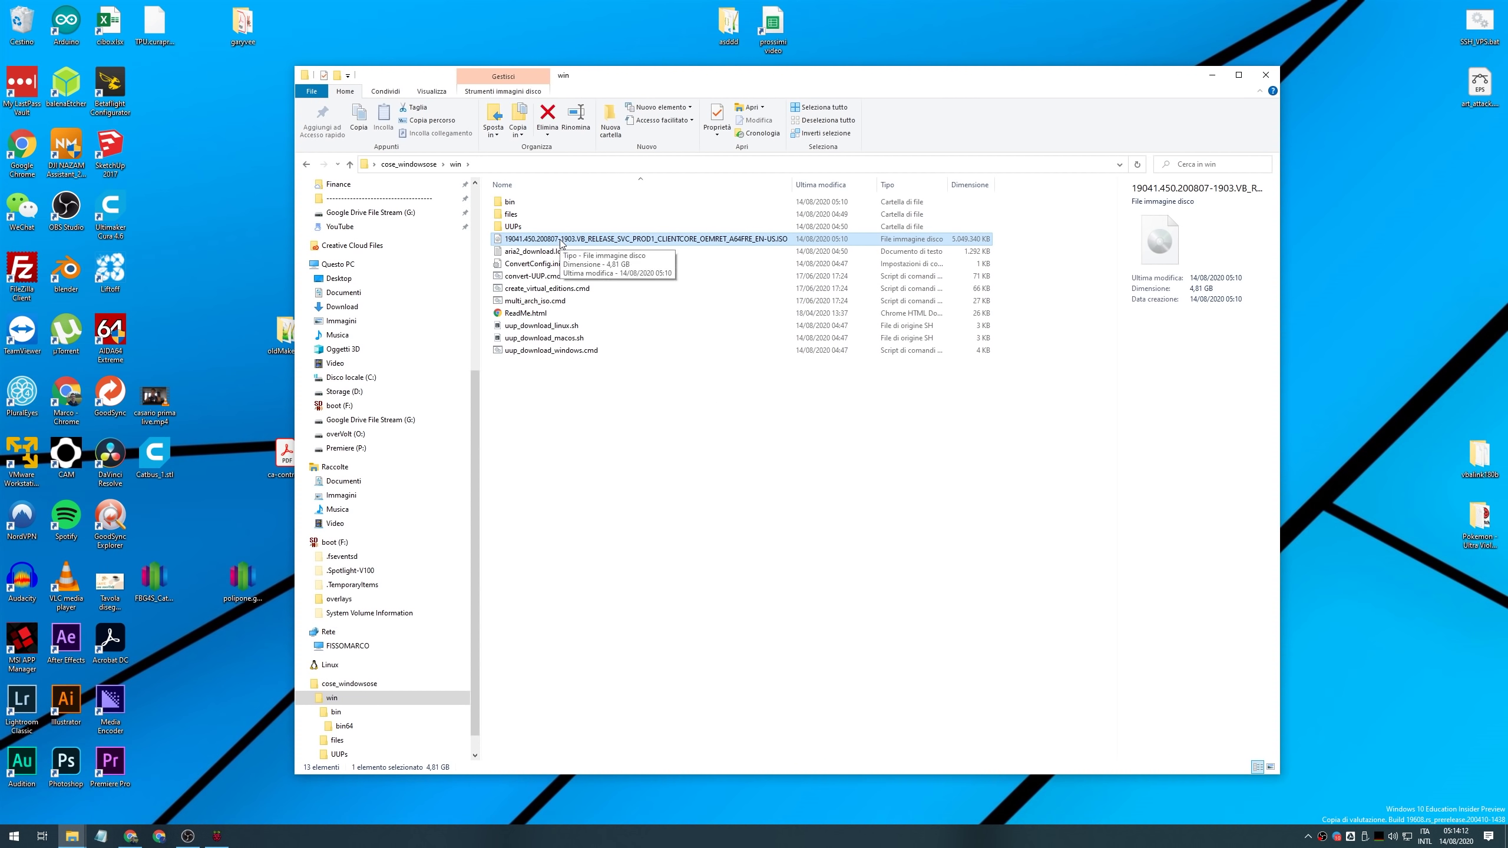
right_click(561, 240)
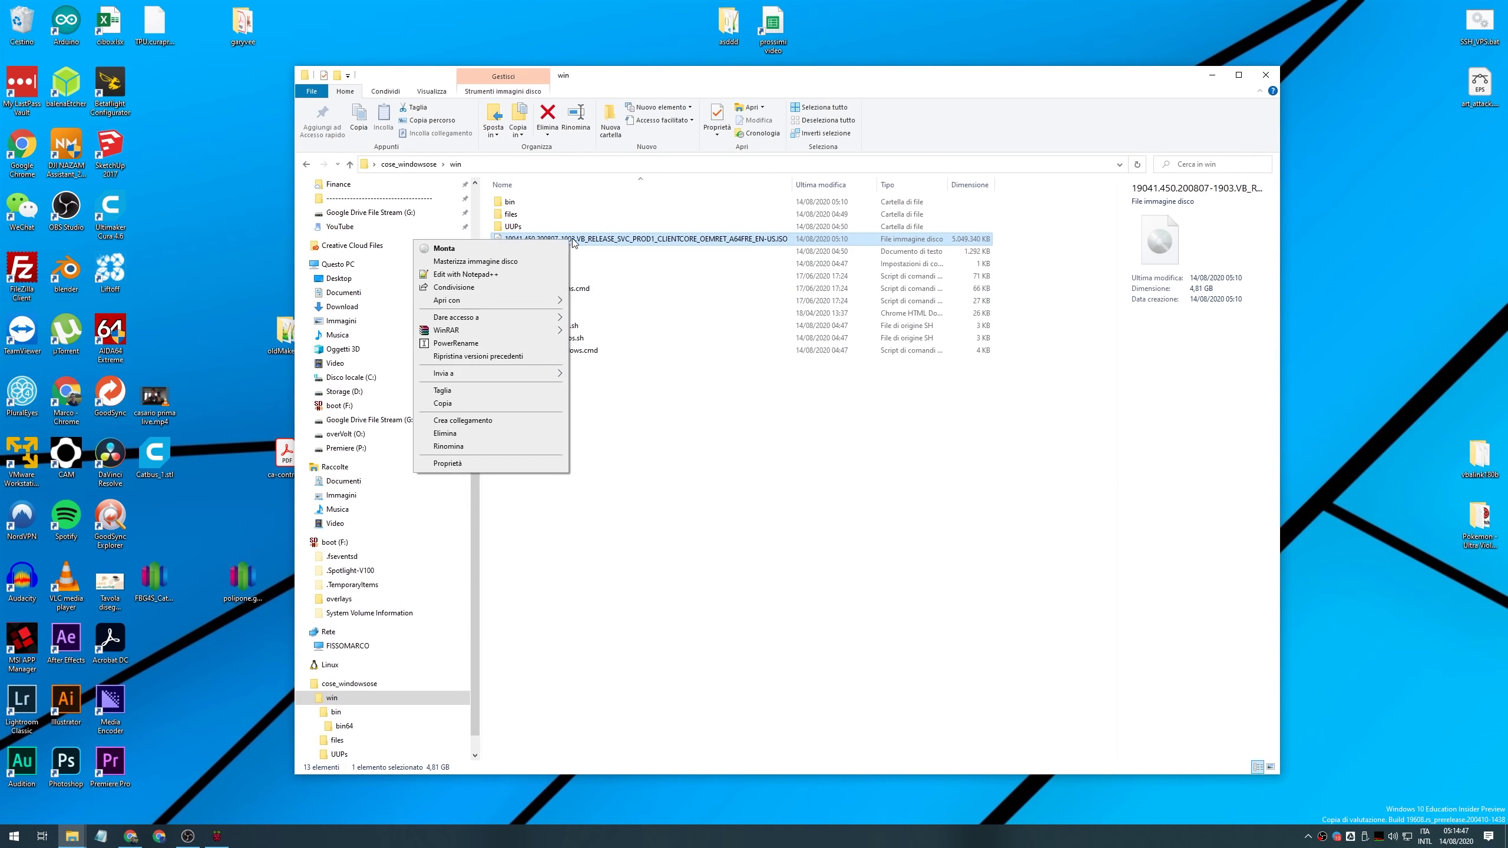
click(541, 249)
Step: Load install.wim from the sources folder of the mounted DVD drive (E:) as the Windows image in WOA Deployer
key(alt+Tab)
click(597, 462)
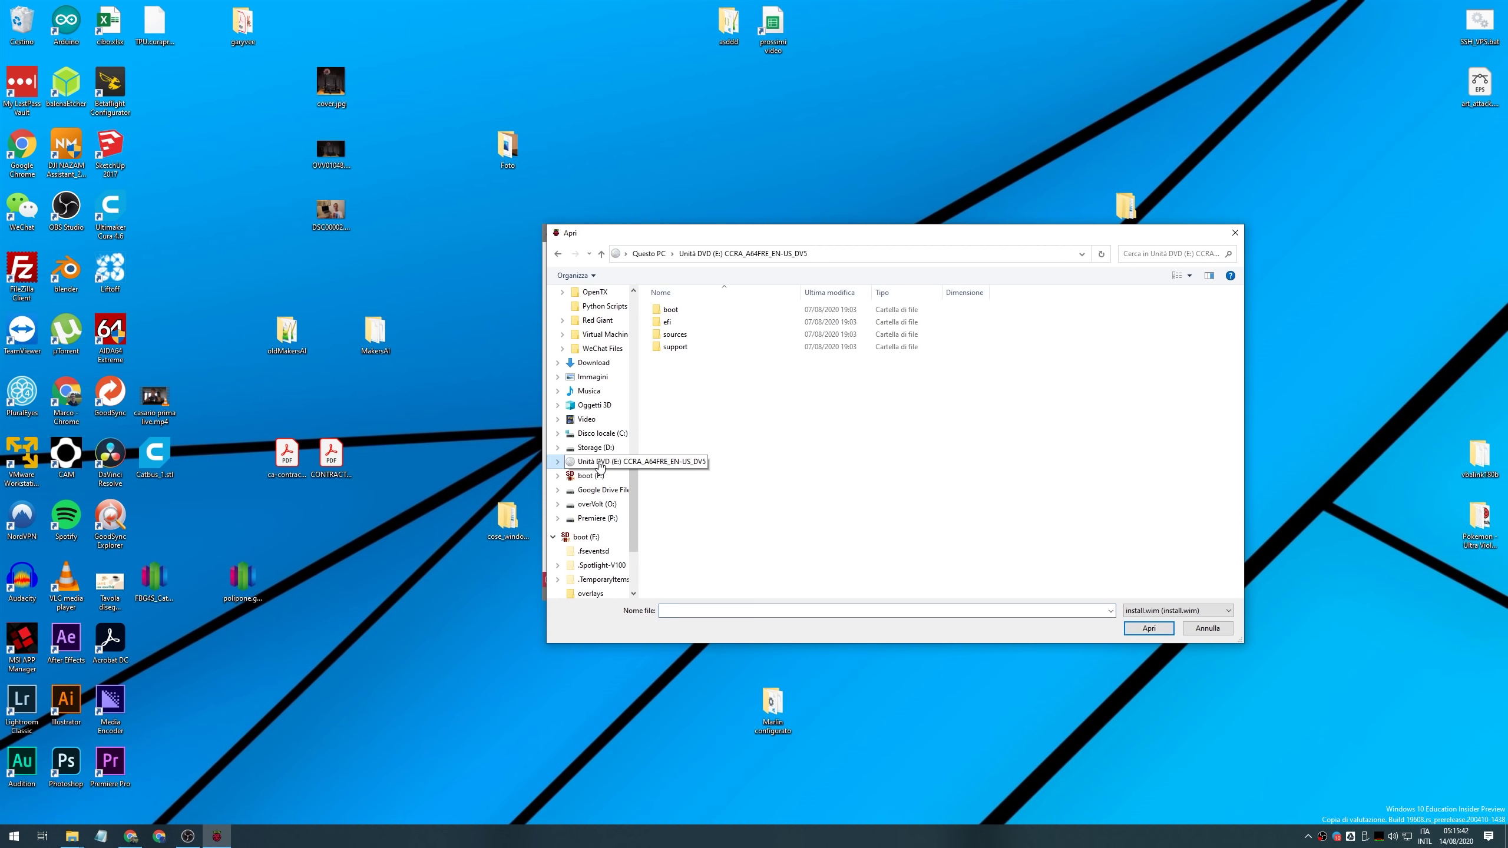
double_click(708, 336)
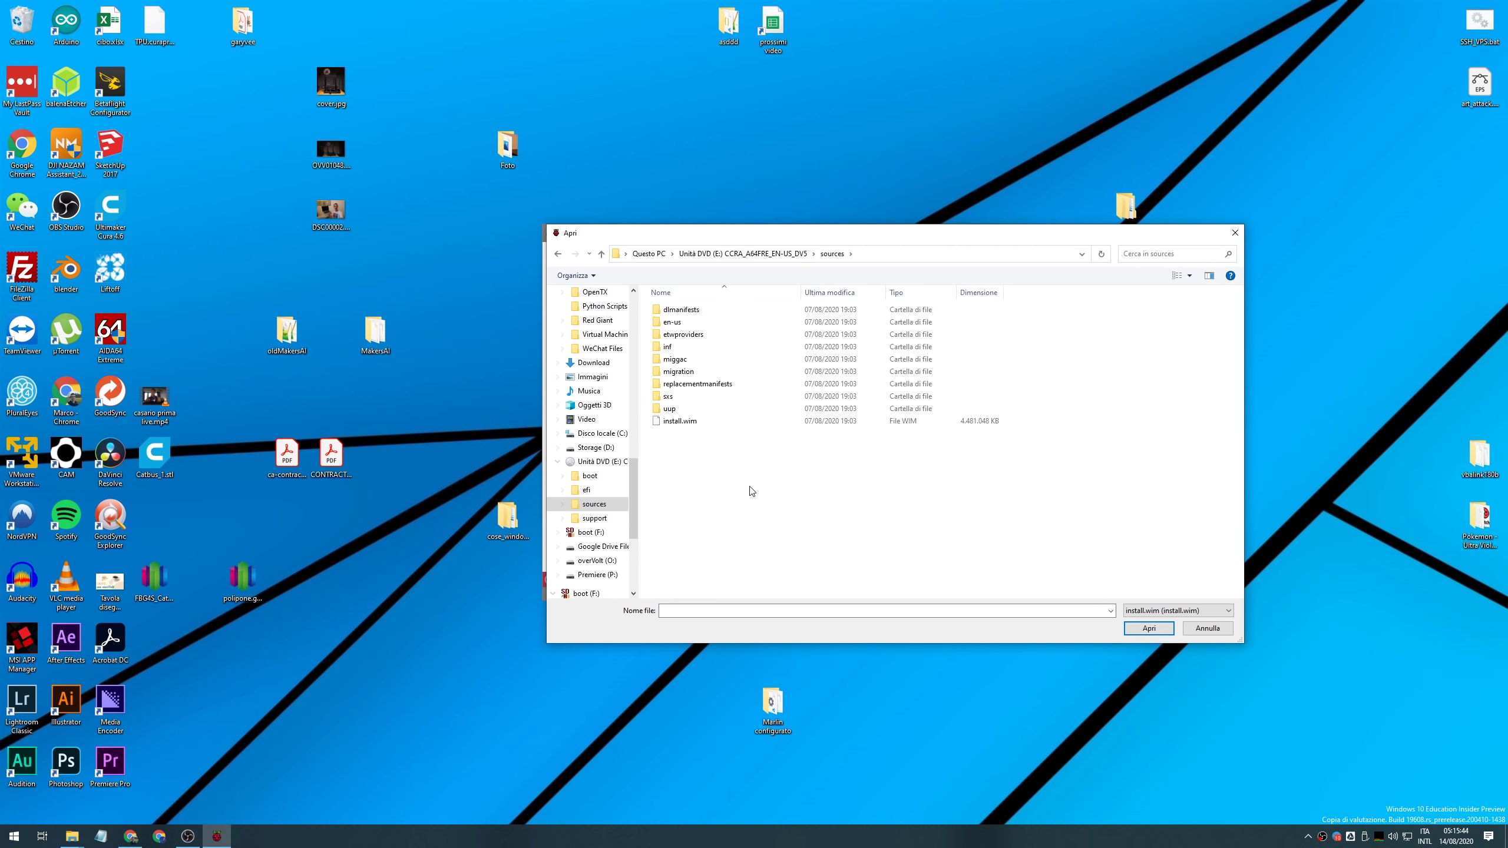
click(712, 423)
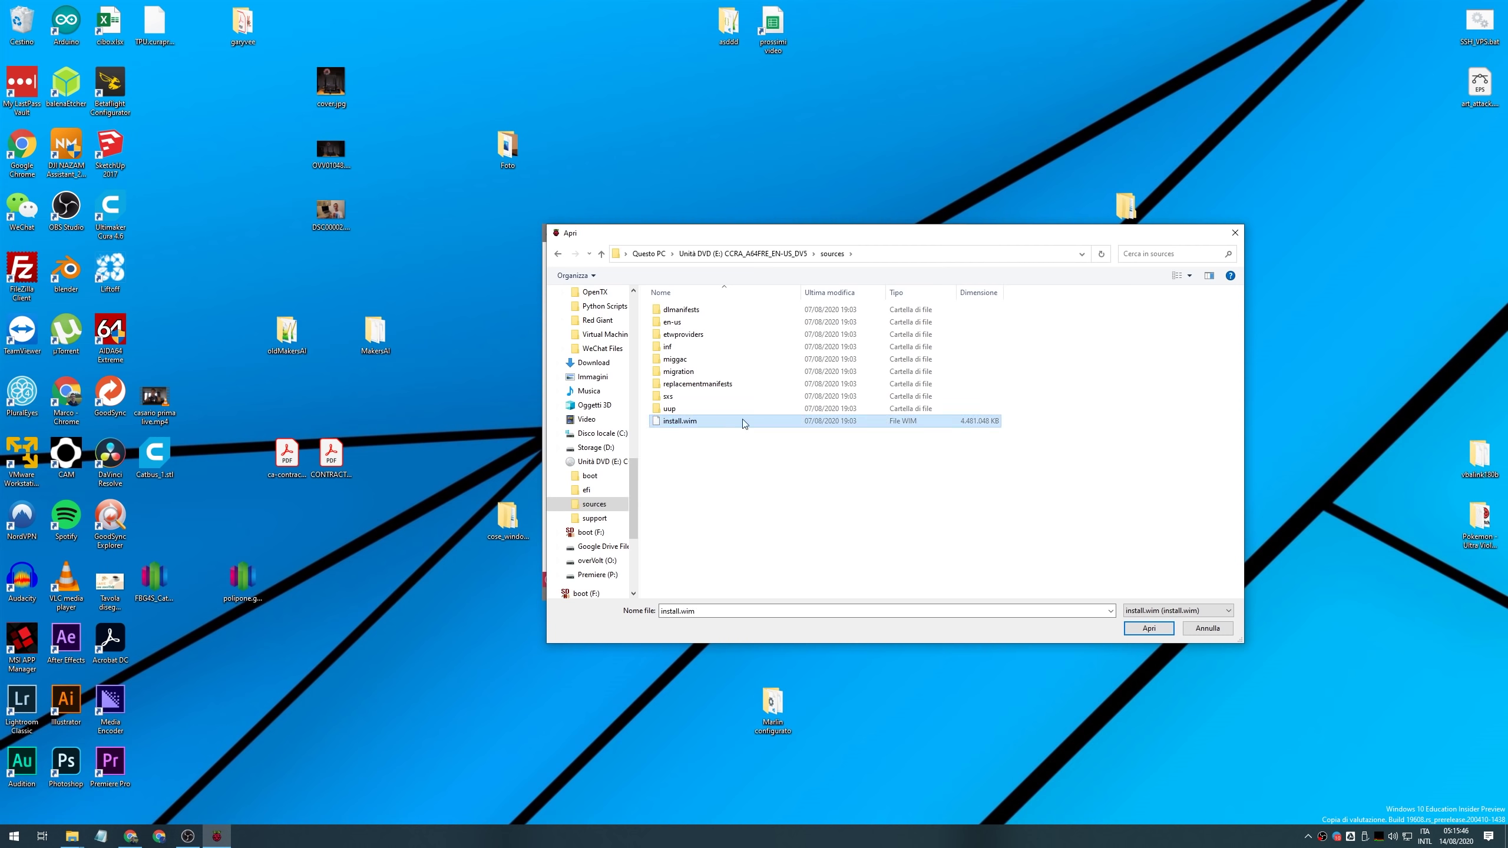
click(1151, 630)
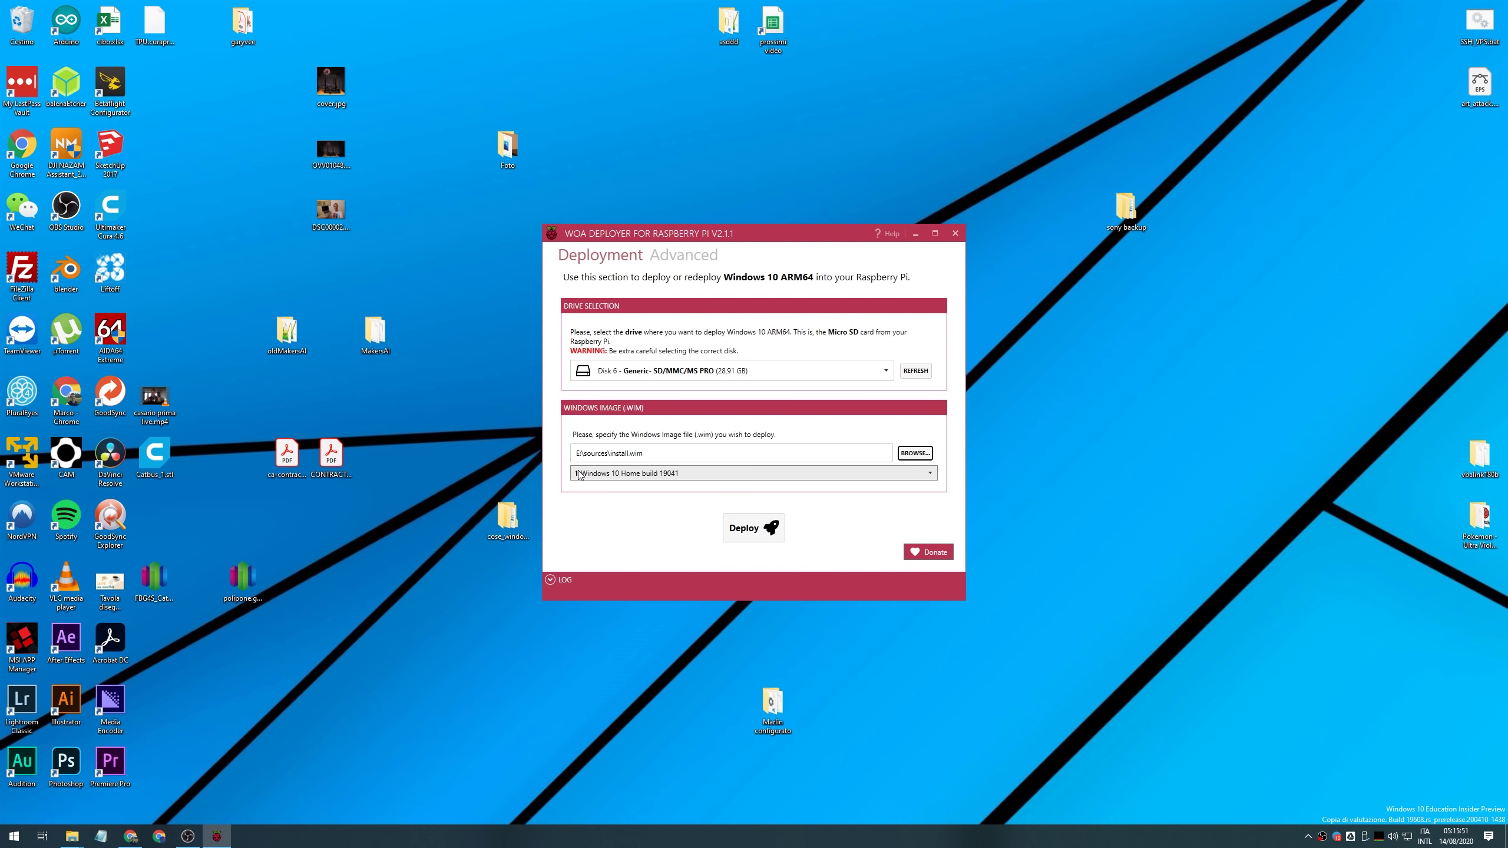
Step: Start deploying the Windows 10 Home build 19041 image to the selected microSD card
click(753, 525)
click(779, 477)
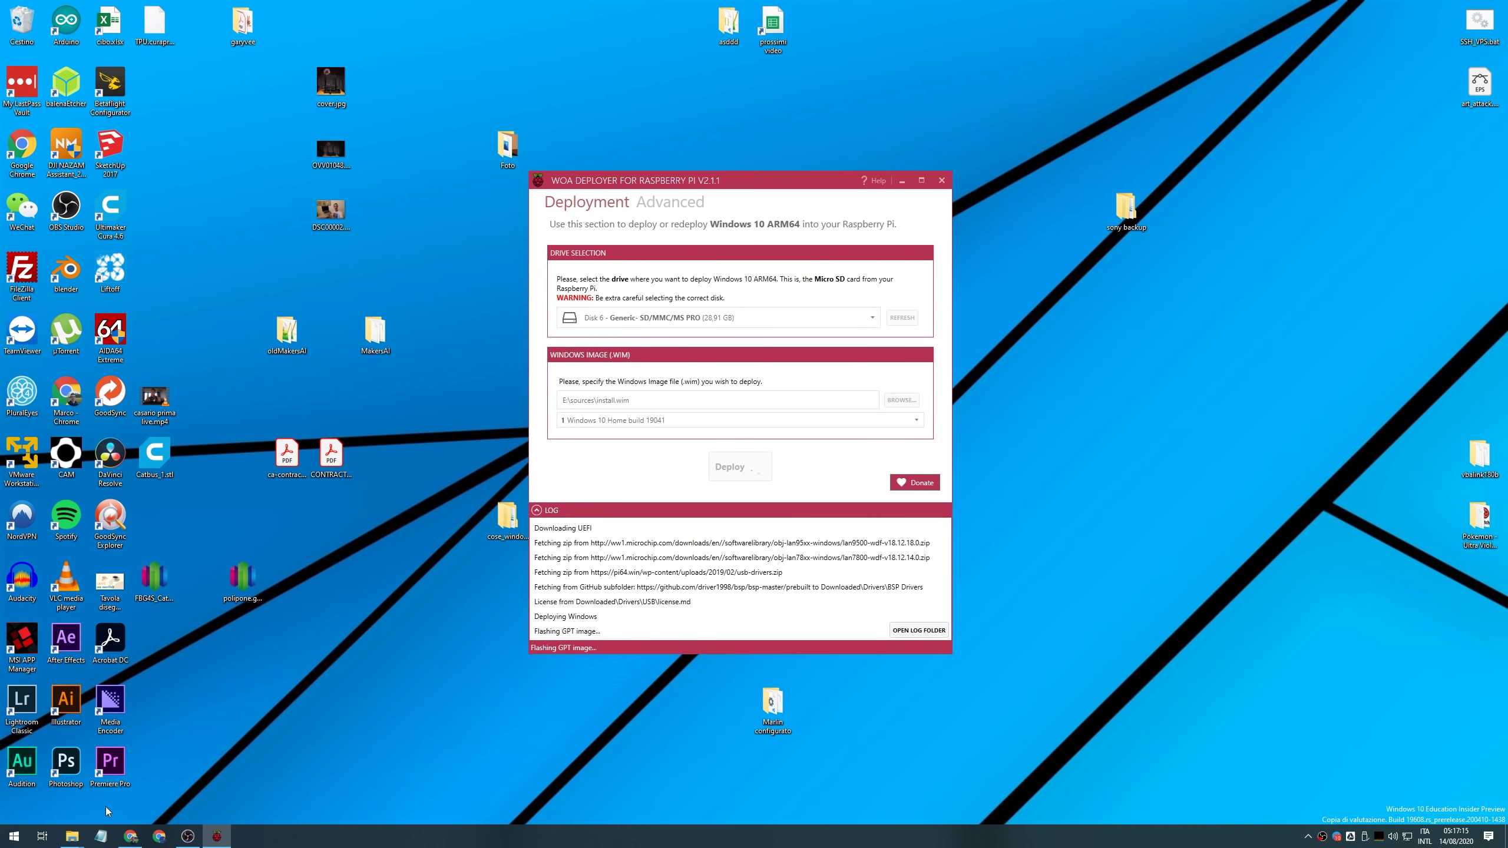
Step: Switch to Chrome and read the Windows Latest article's passage on setting truncatememory and removing the lan7800, lan9500, SerPL011 and bcmauxspi drivers
click(130, 836)
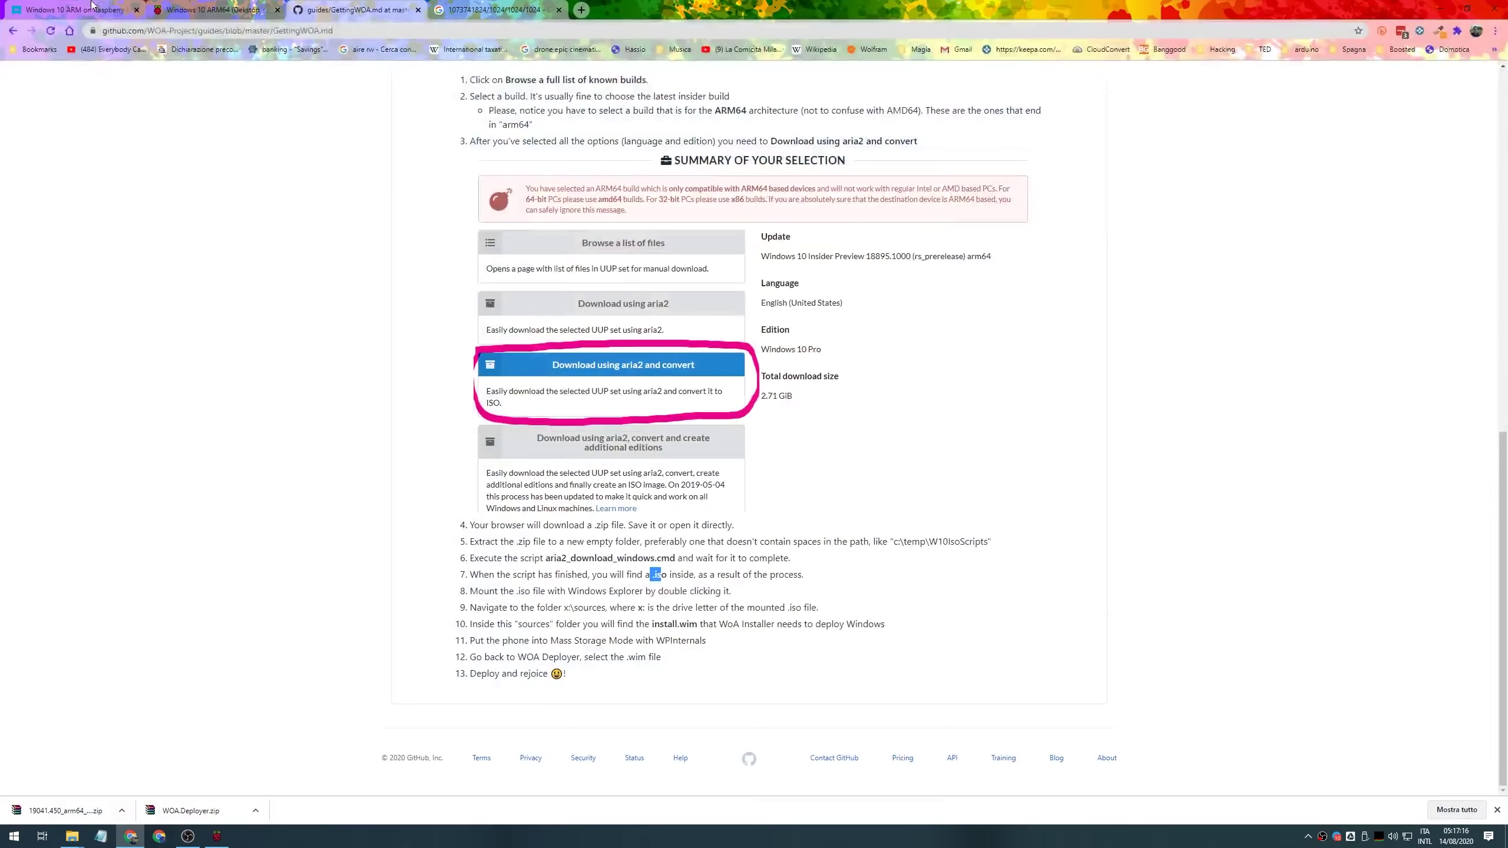
click(67, 7)
click(638, 555)
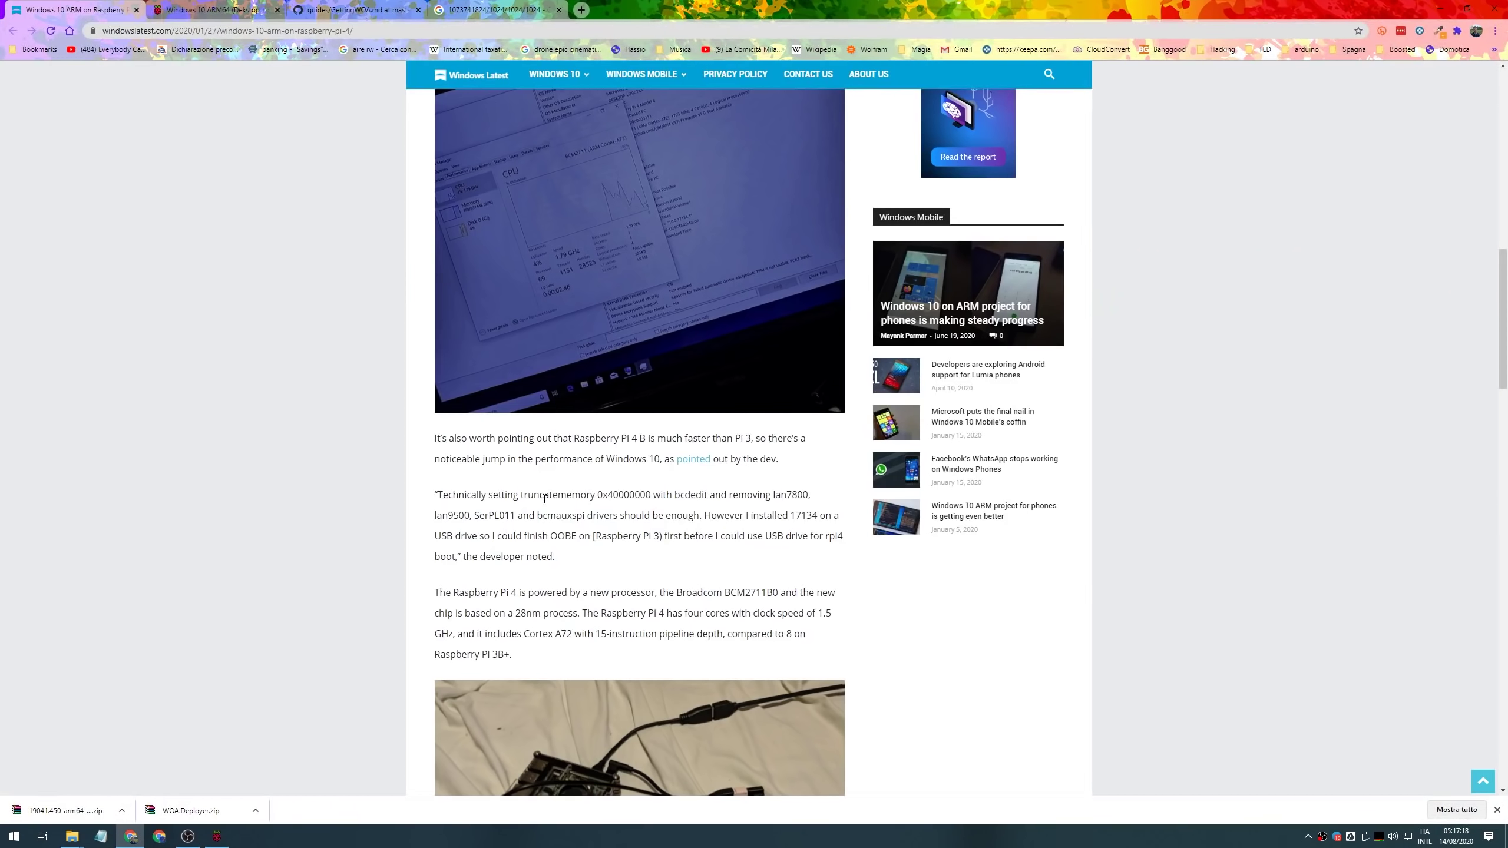
drag(770, 495, 720, 495)
drag(720, 495, 594, 515)
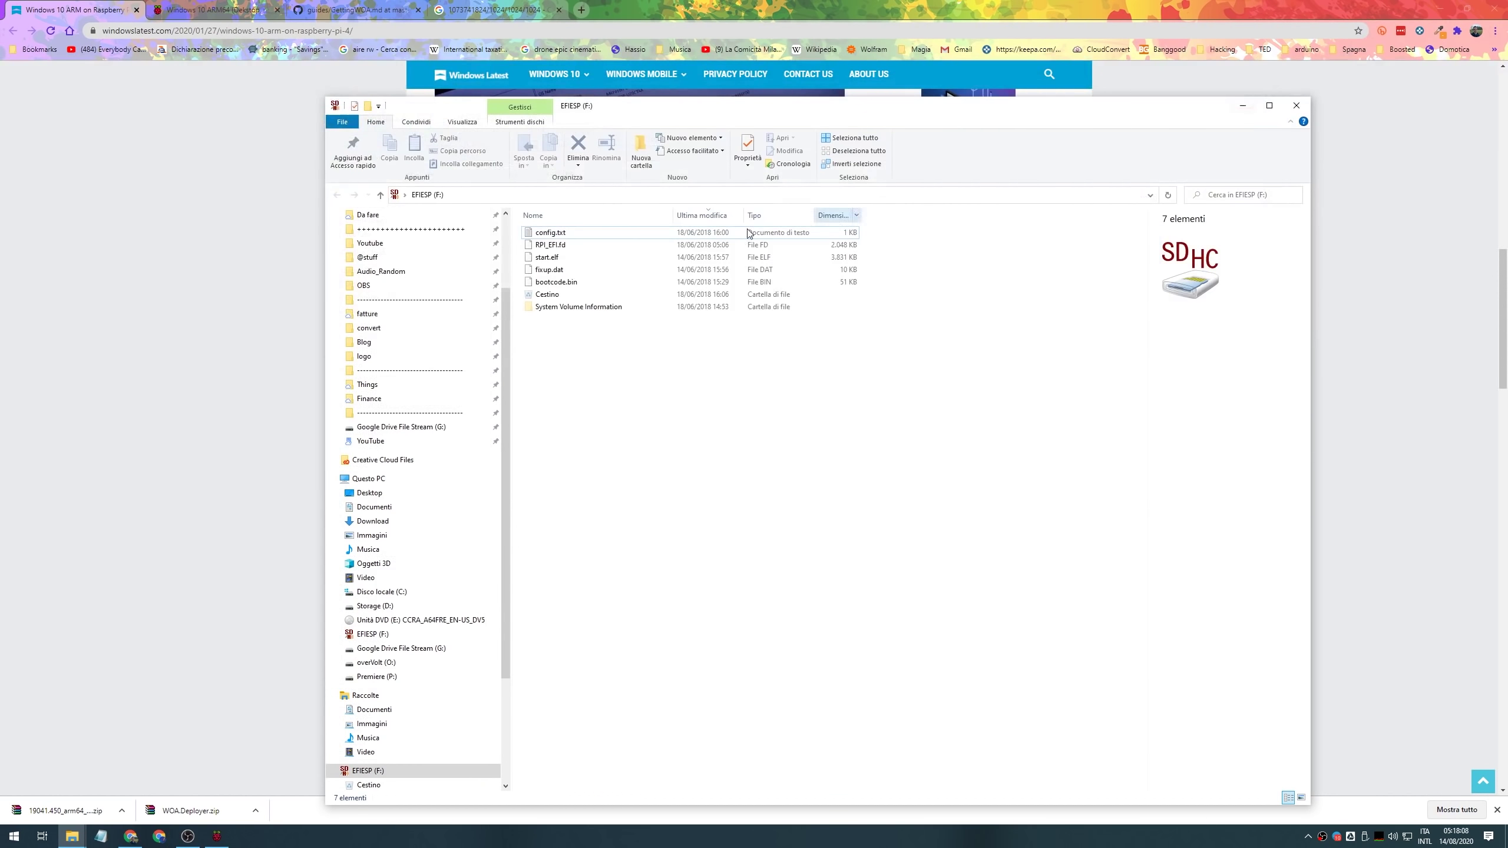
Step: Look over the contents of the EFIESP (F:) drive and check the deployment progress in WOA Deployer
scroll(413, 434, down, 2)
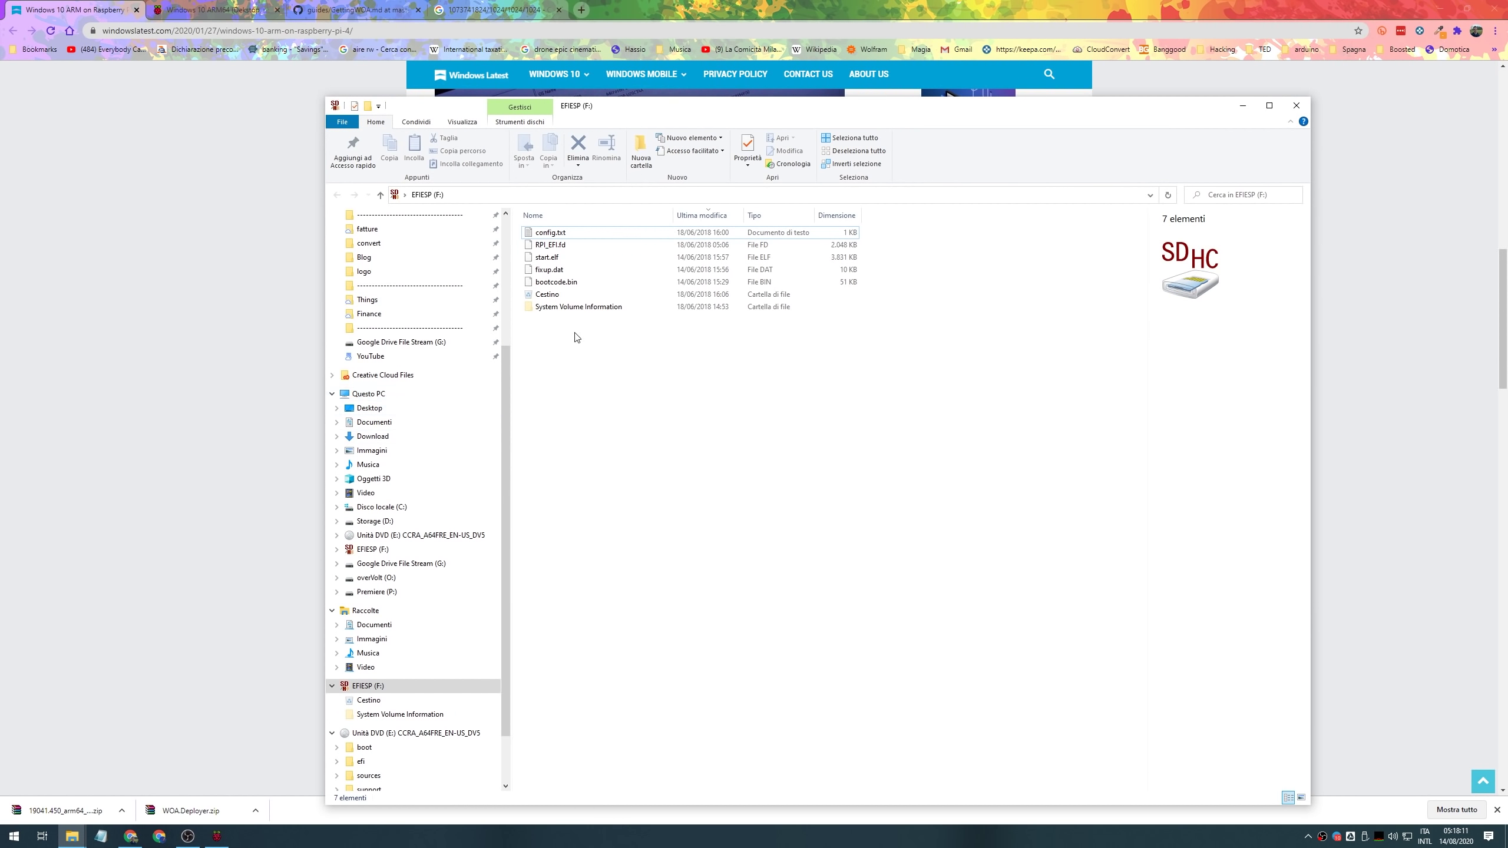
click(217, 835)
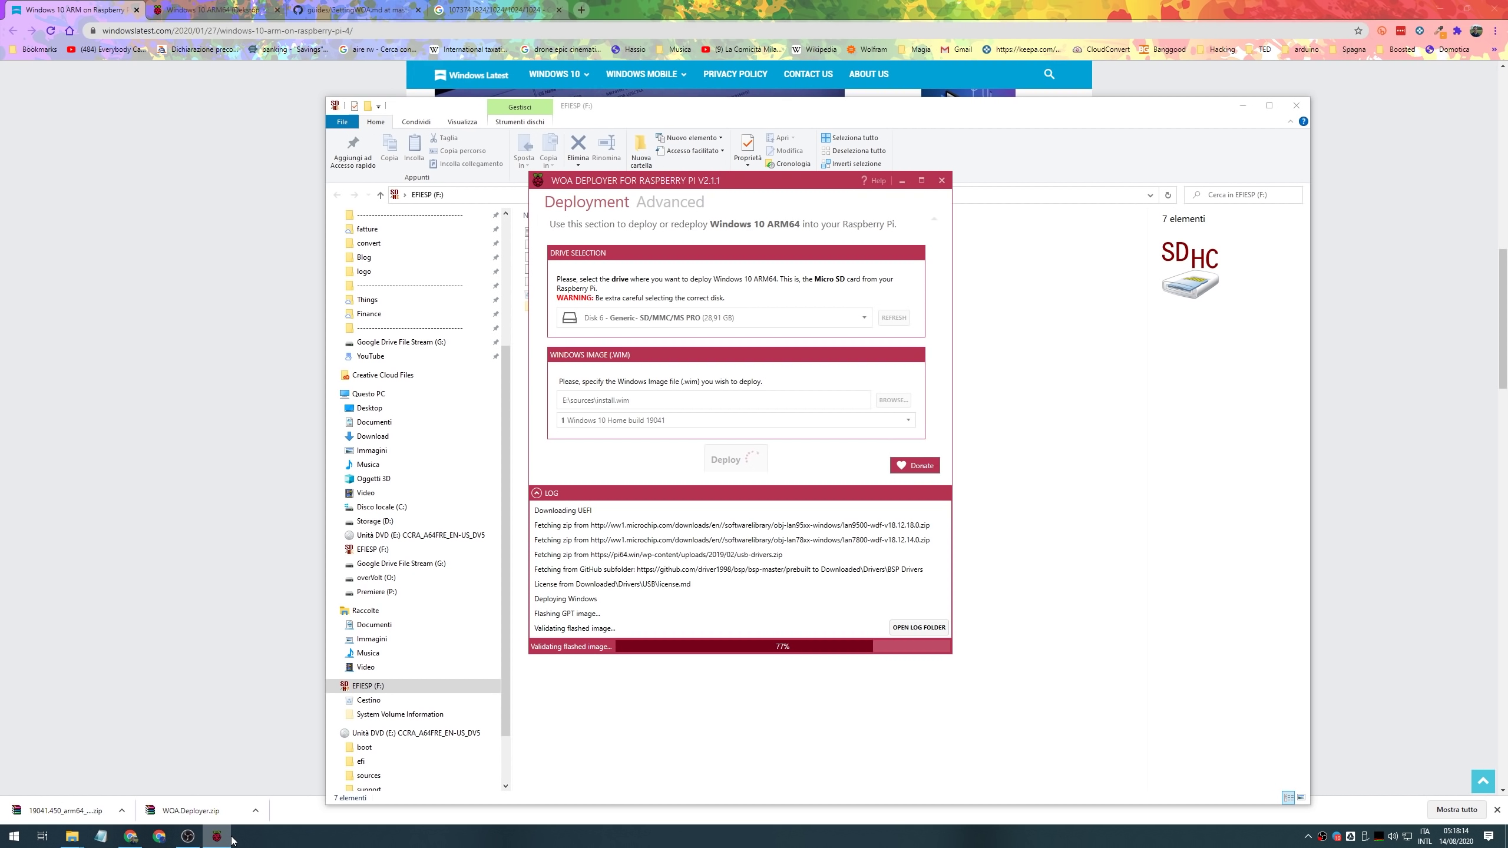
key(super+d)
click(217, 836)
click(824, 431)
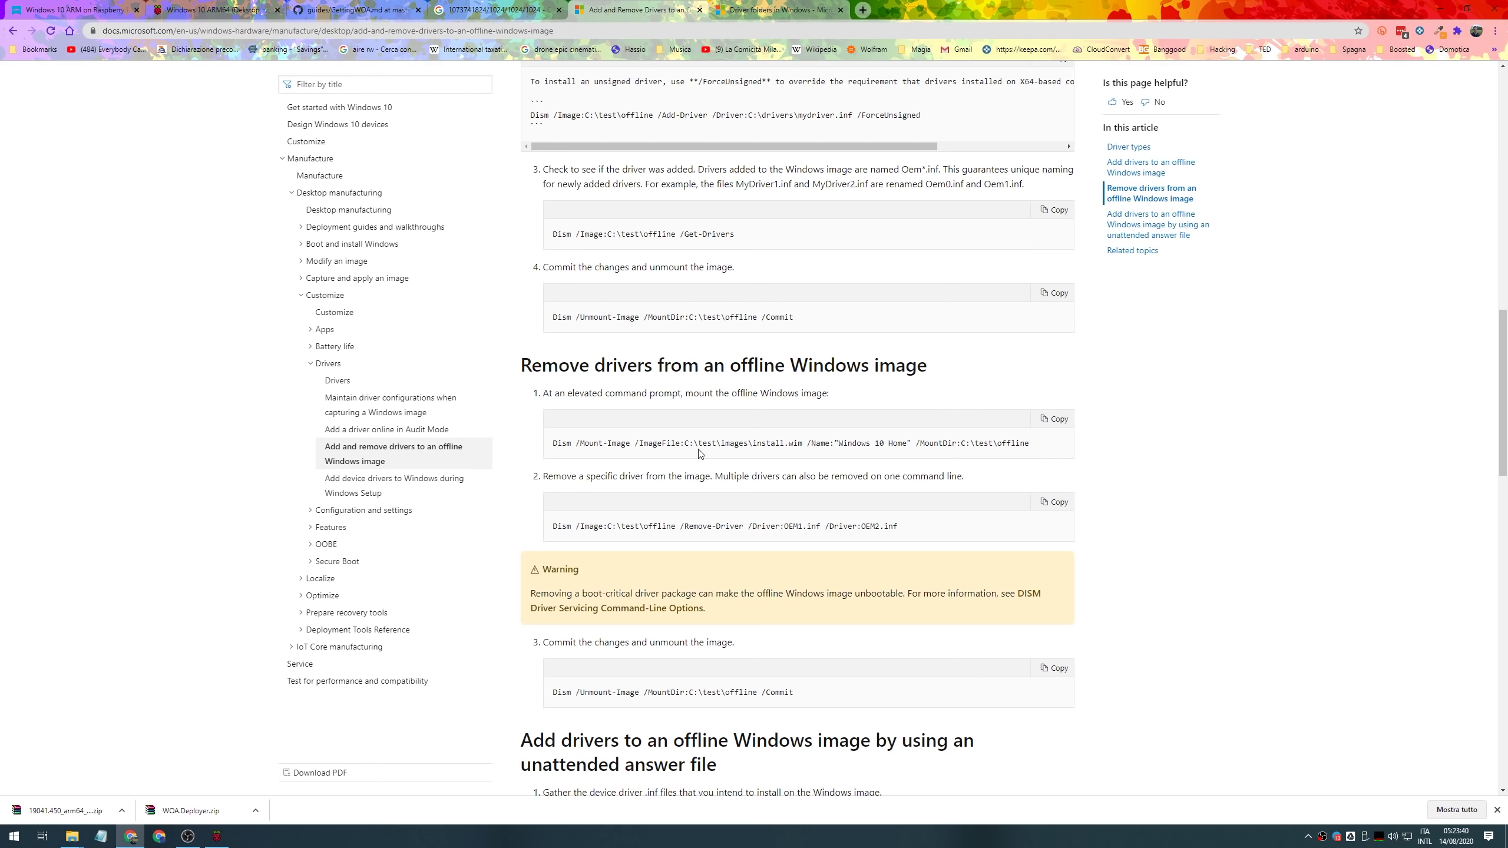
Step: Highlight the Dism command in the driver guide and open Command Prompt as administrator, allowing it to make changes to the device
drag(555, 444, 580, 443)
click(13, 837)
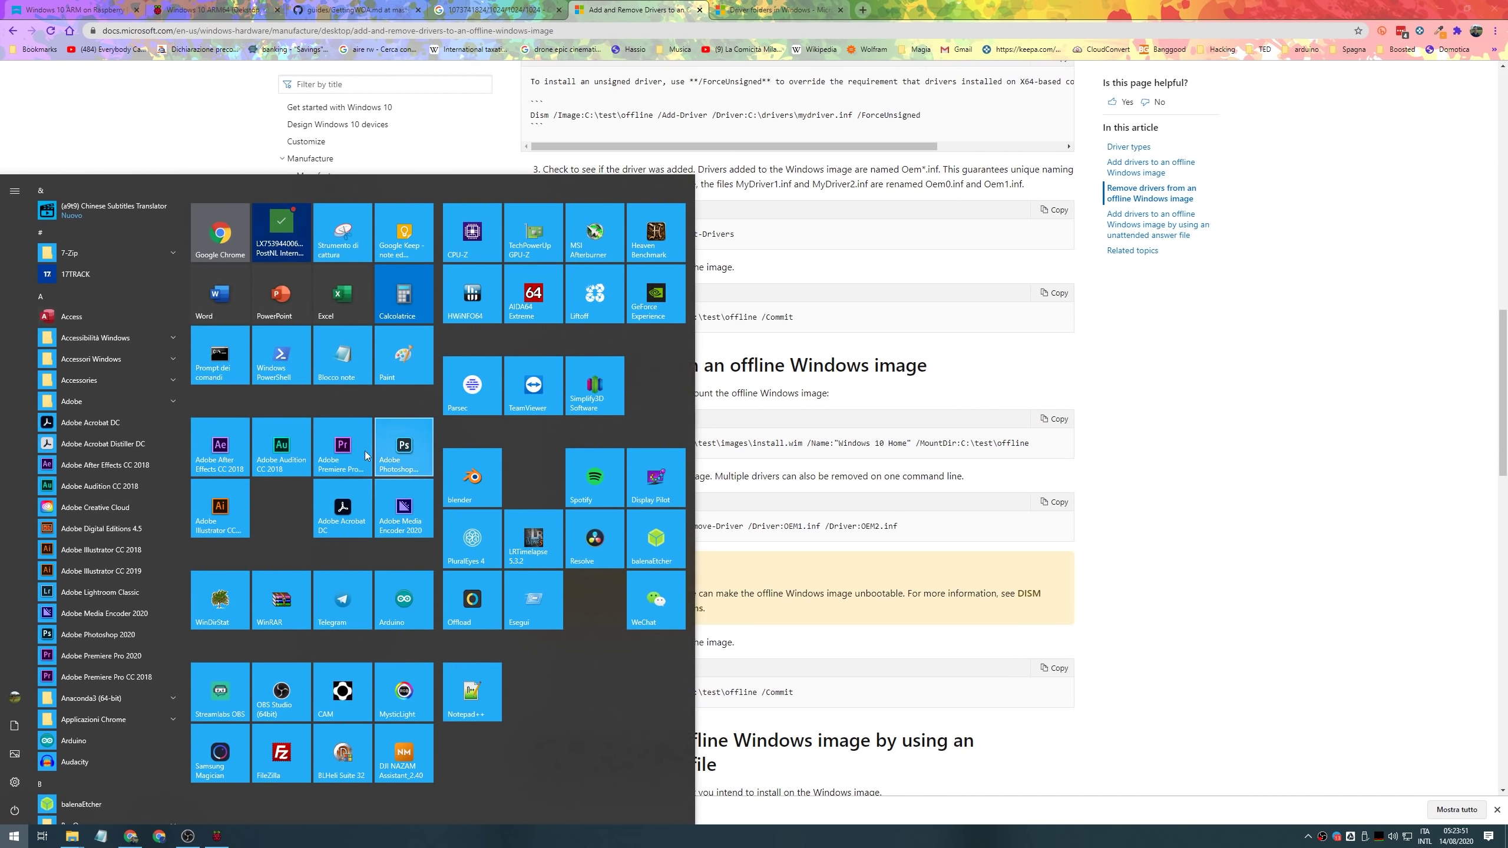
right_click(231, 349)
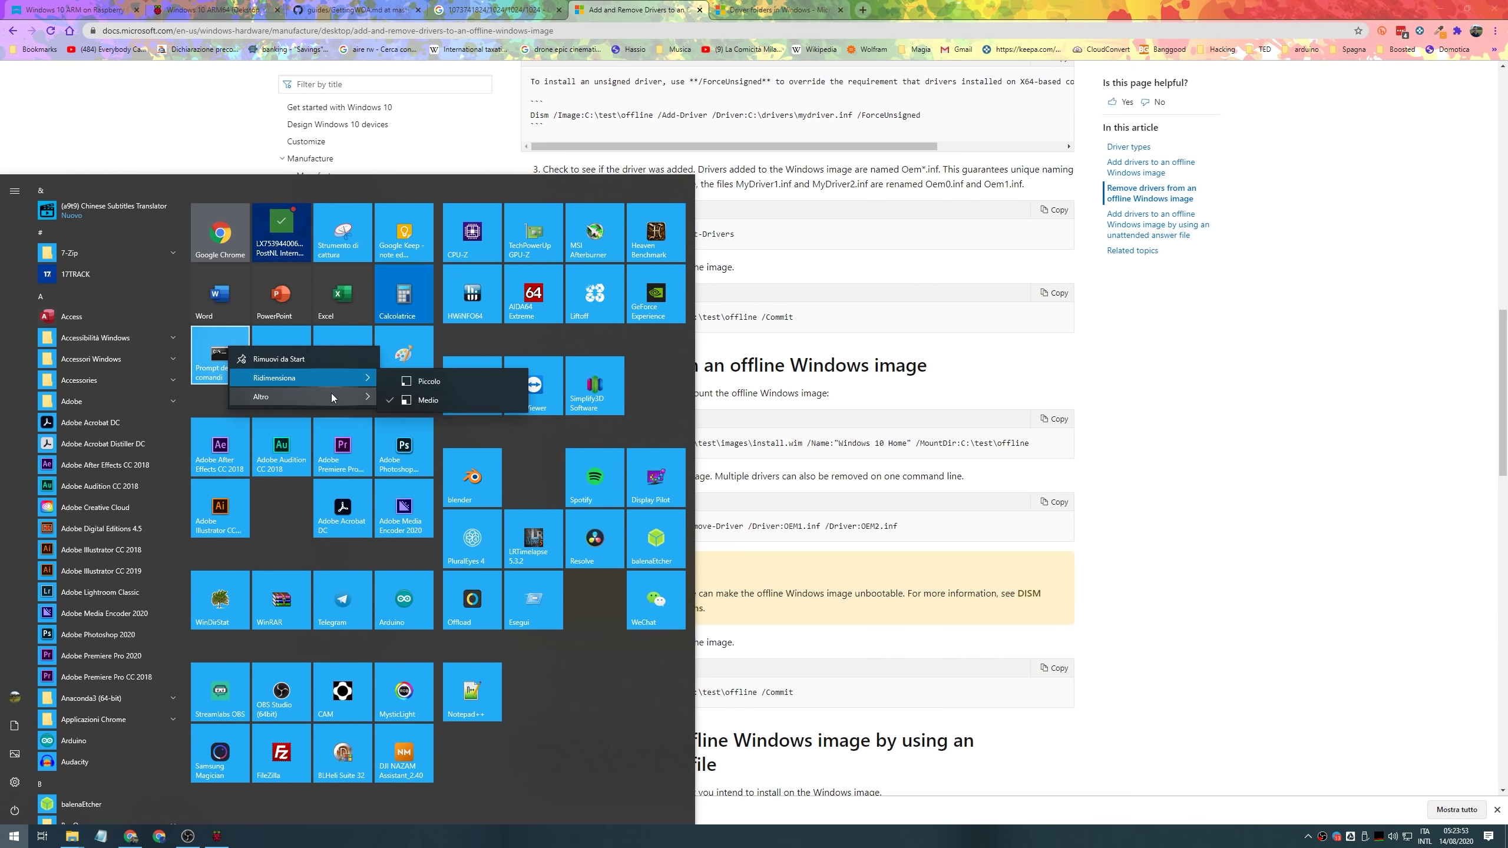
mouse_move(371, 394)
click(434, 419)
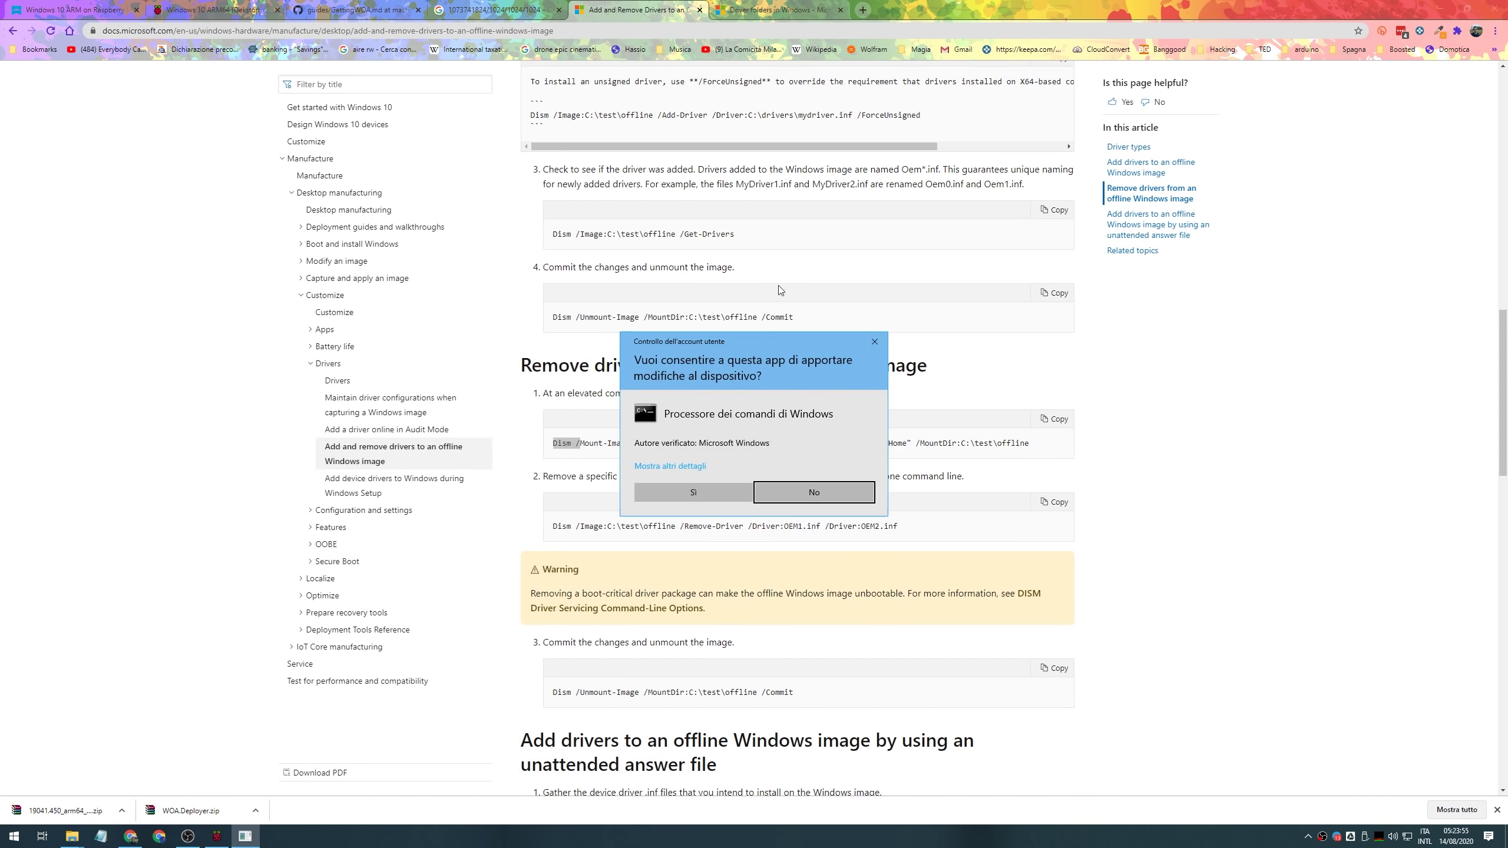
click(697, 486)
drag(655, 281, 882, 390)
Step: Run the Dism command without arguments and read through its listed options
text(D)
text(ism)
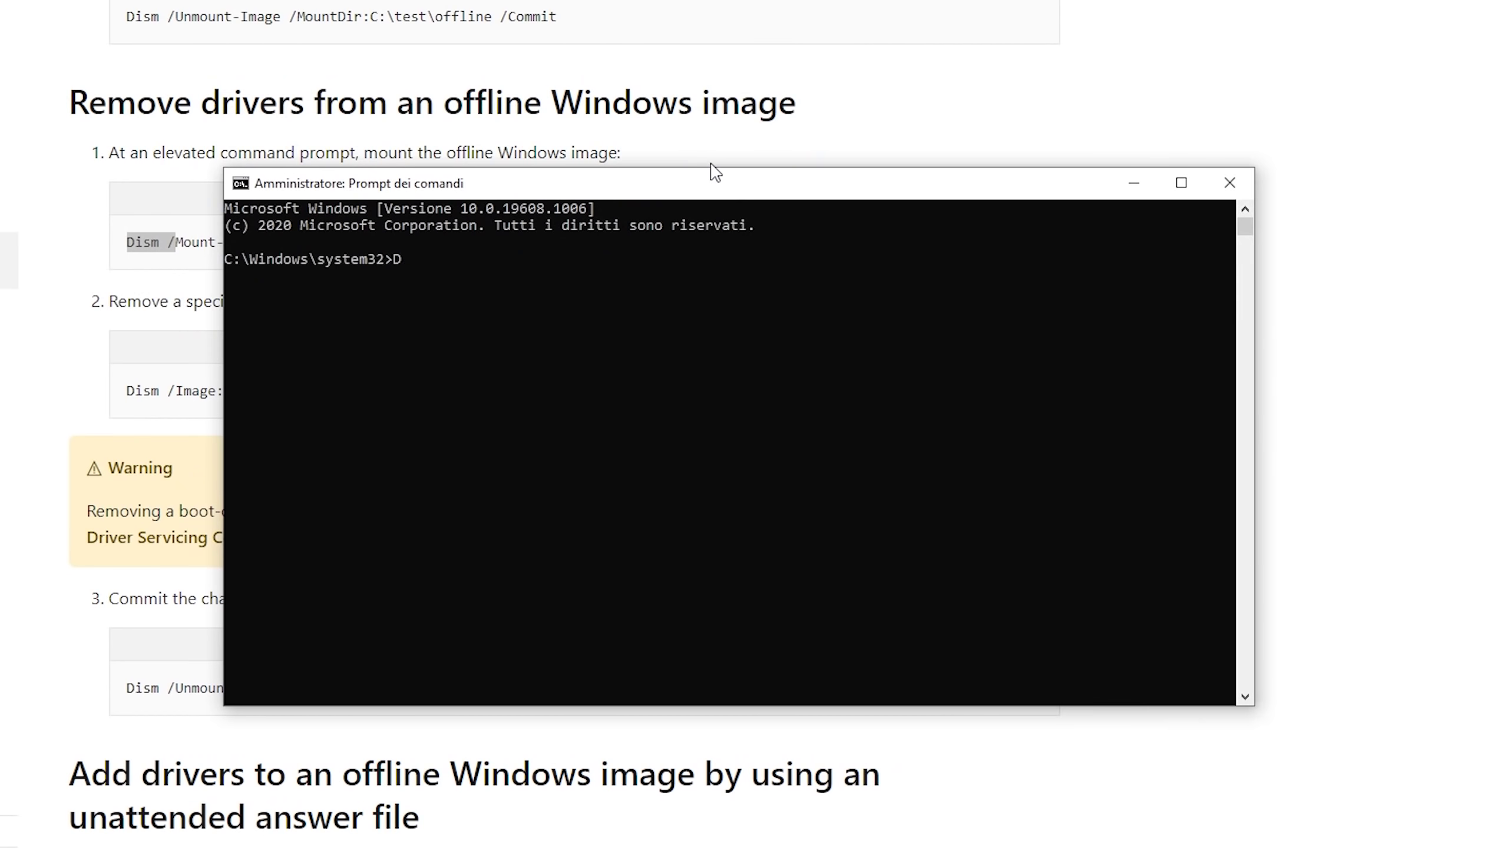
key(Return)
scroll(681, 612, up, 2)
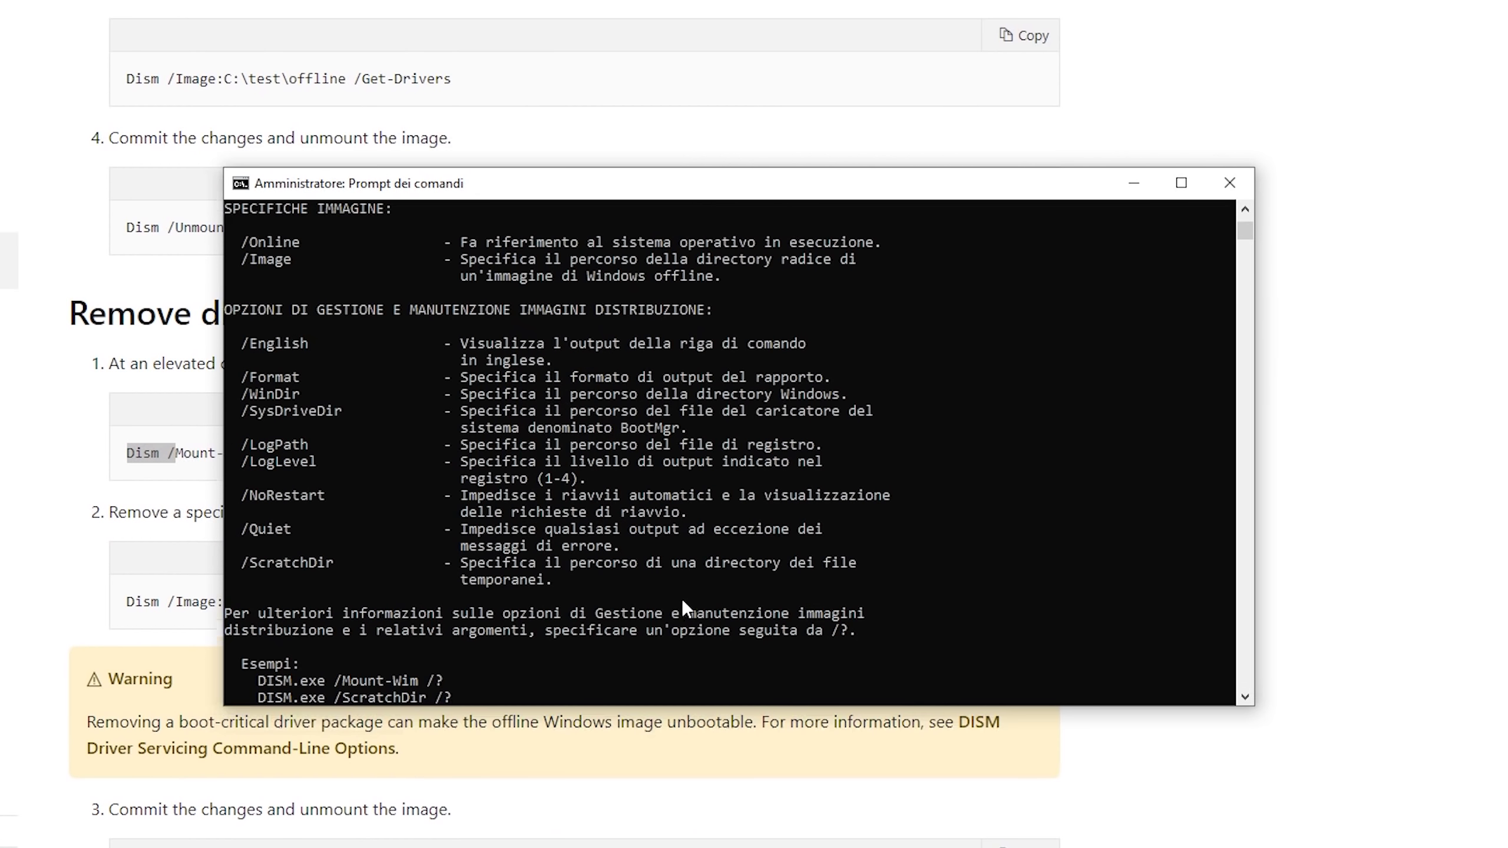
scroll(497, 274, up, 15)
Step: Examine the guide's Dism /Mount-Image example for removing drivers from an offline image and check the deployment progress
drag(317, 292, 508, 296)
drag(682, 292, 590, 300)
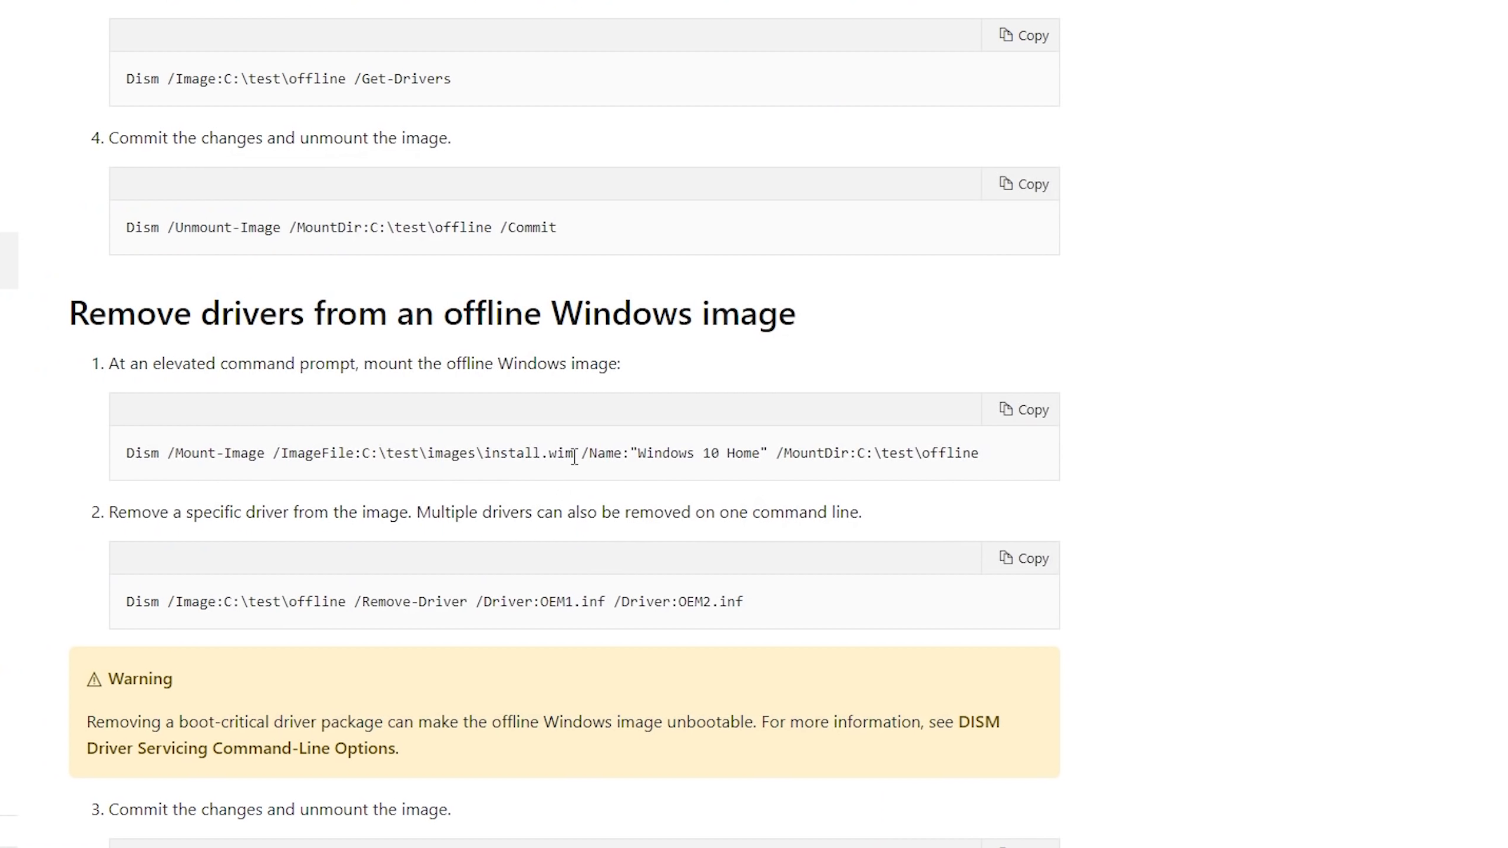
drag(574, 456, 127, 476)
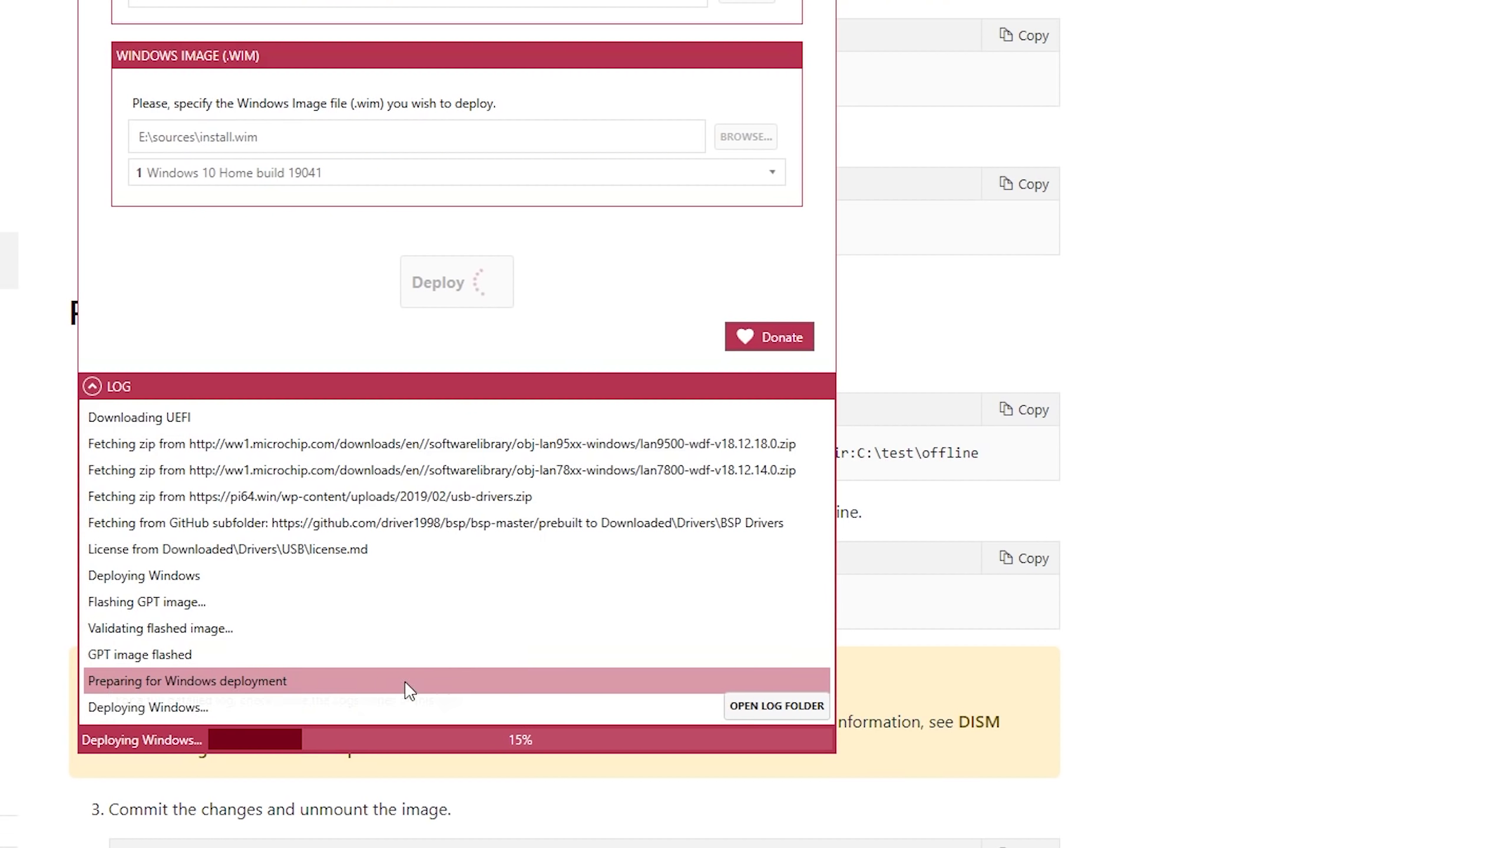
click(1087, 497)
scroll(1086, 498, down, 3)
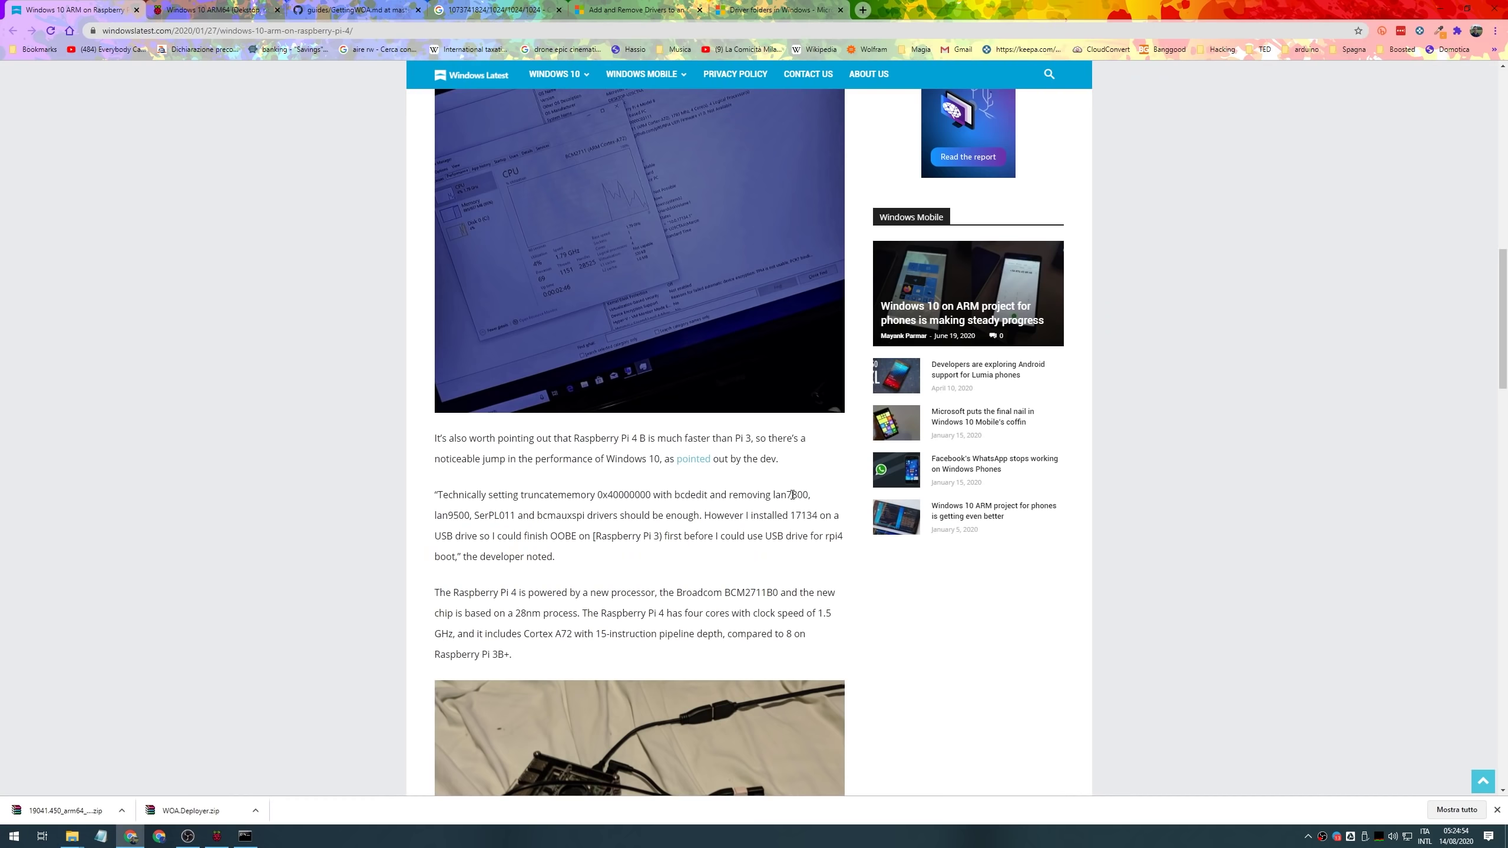
Step: Search Google for the driver name lan7800 from the Windows Latest article
double_click(790, 494)
right_click(787, 498)
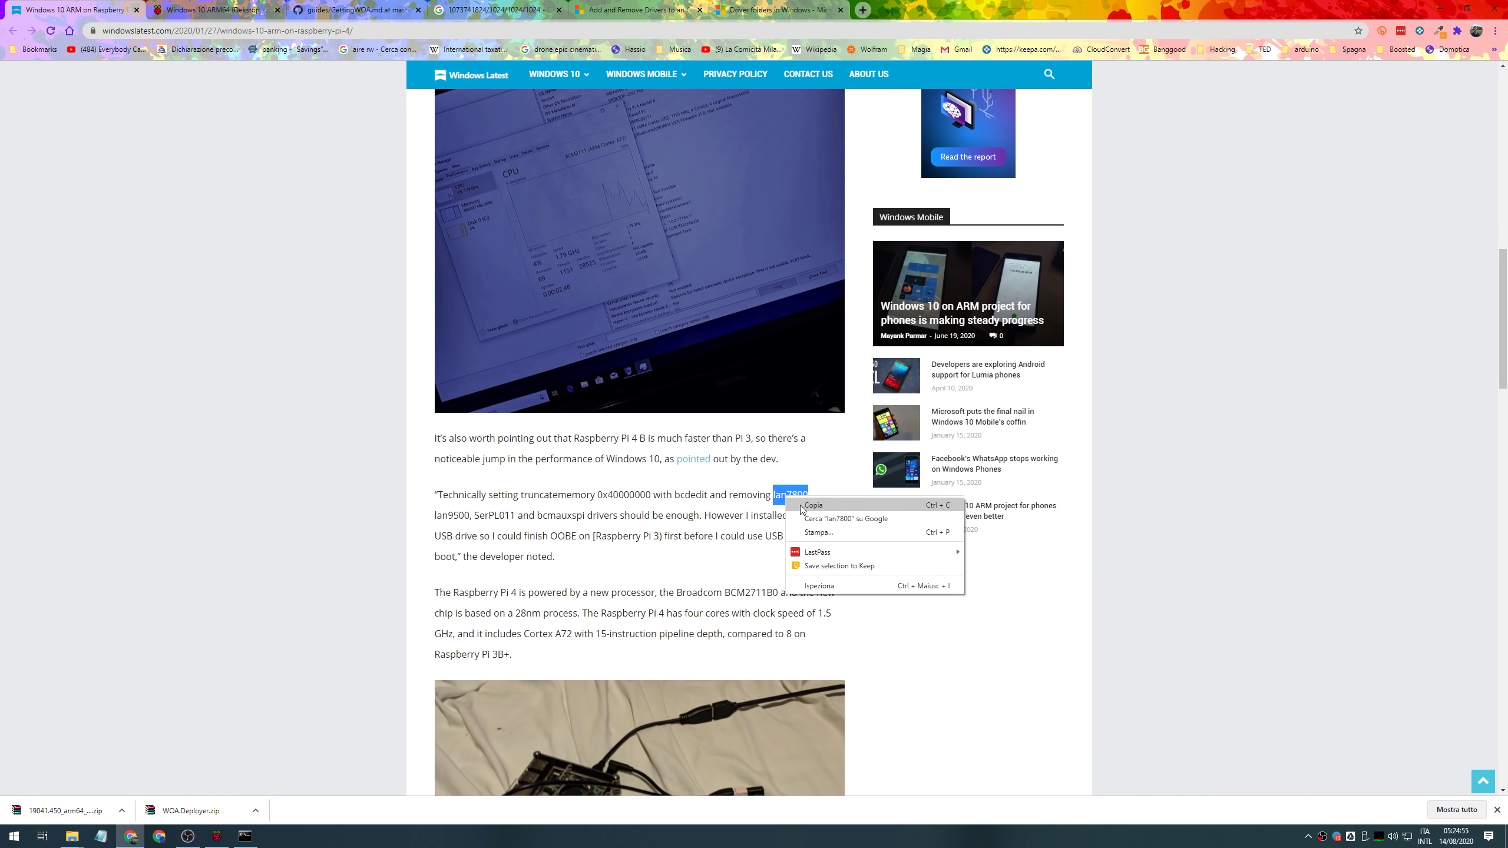
click(818, 519)
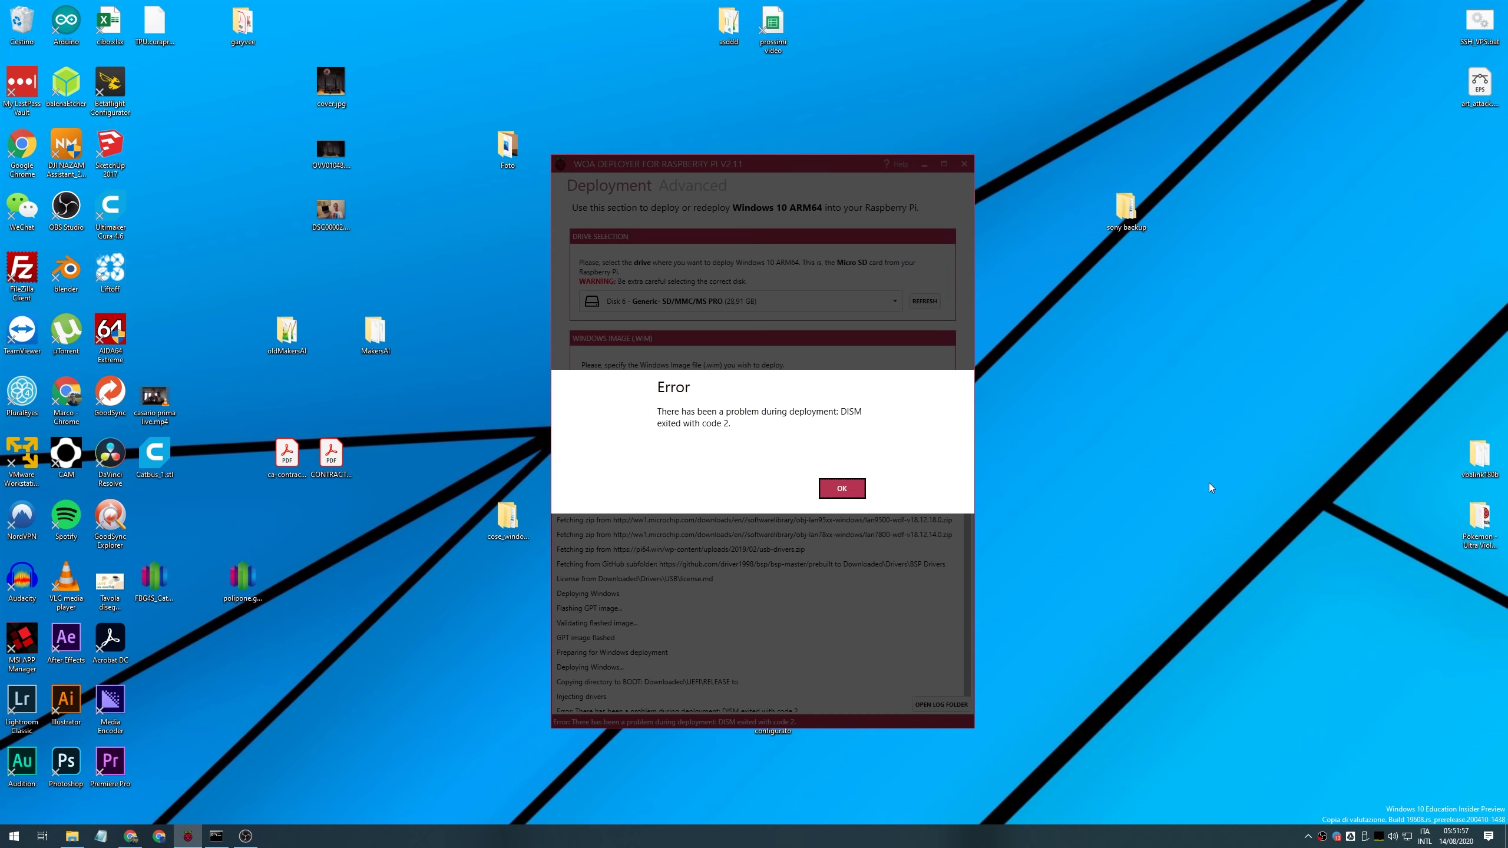
Step: Dismiss the deployment error, browse the WindowsARM (H:) drive from System32\drivers up to its root, and close the folder window
key(Return)
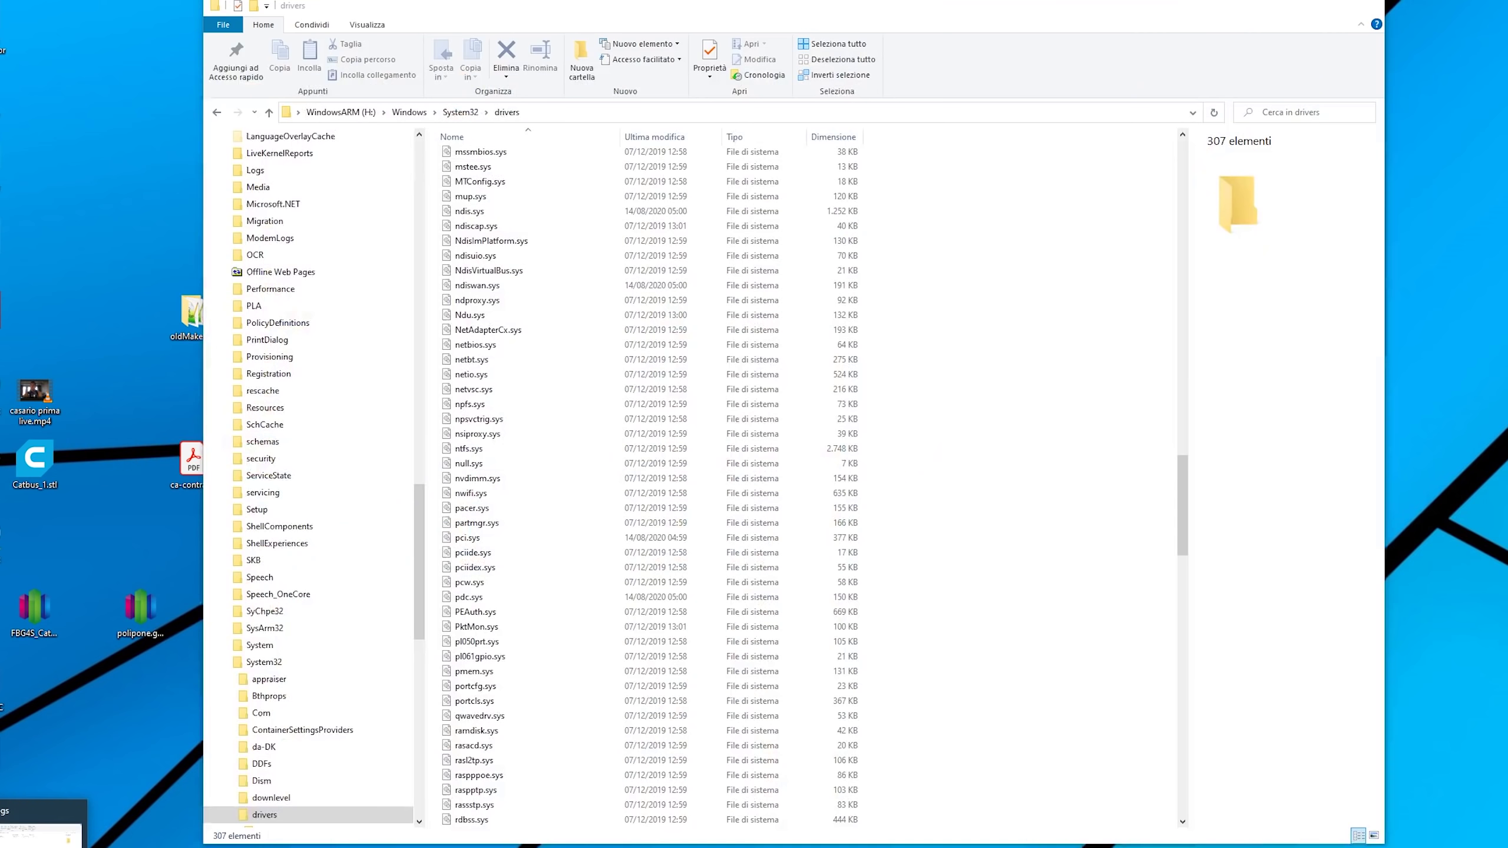
click(460, 113)
click(410, 112)
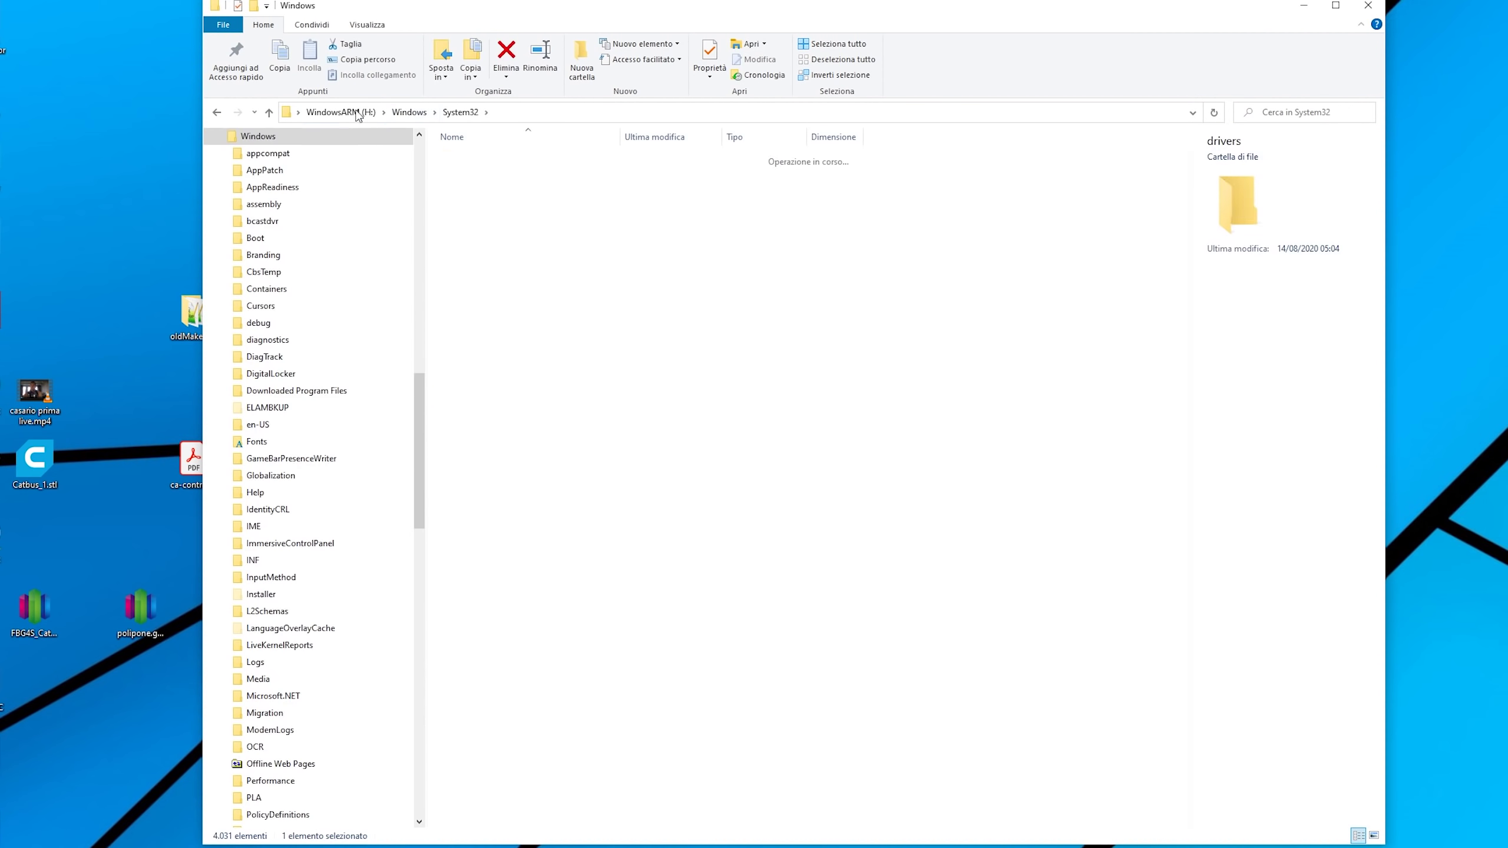
key(alt+Up)
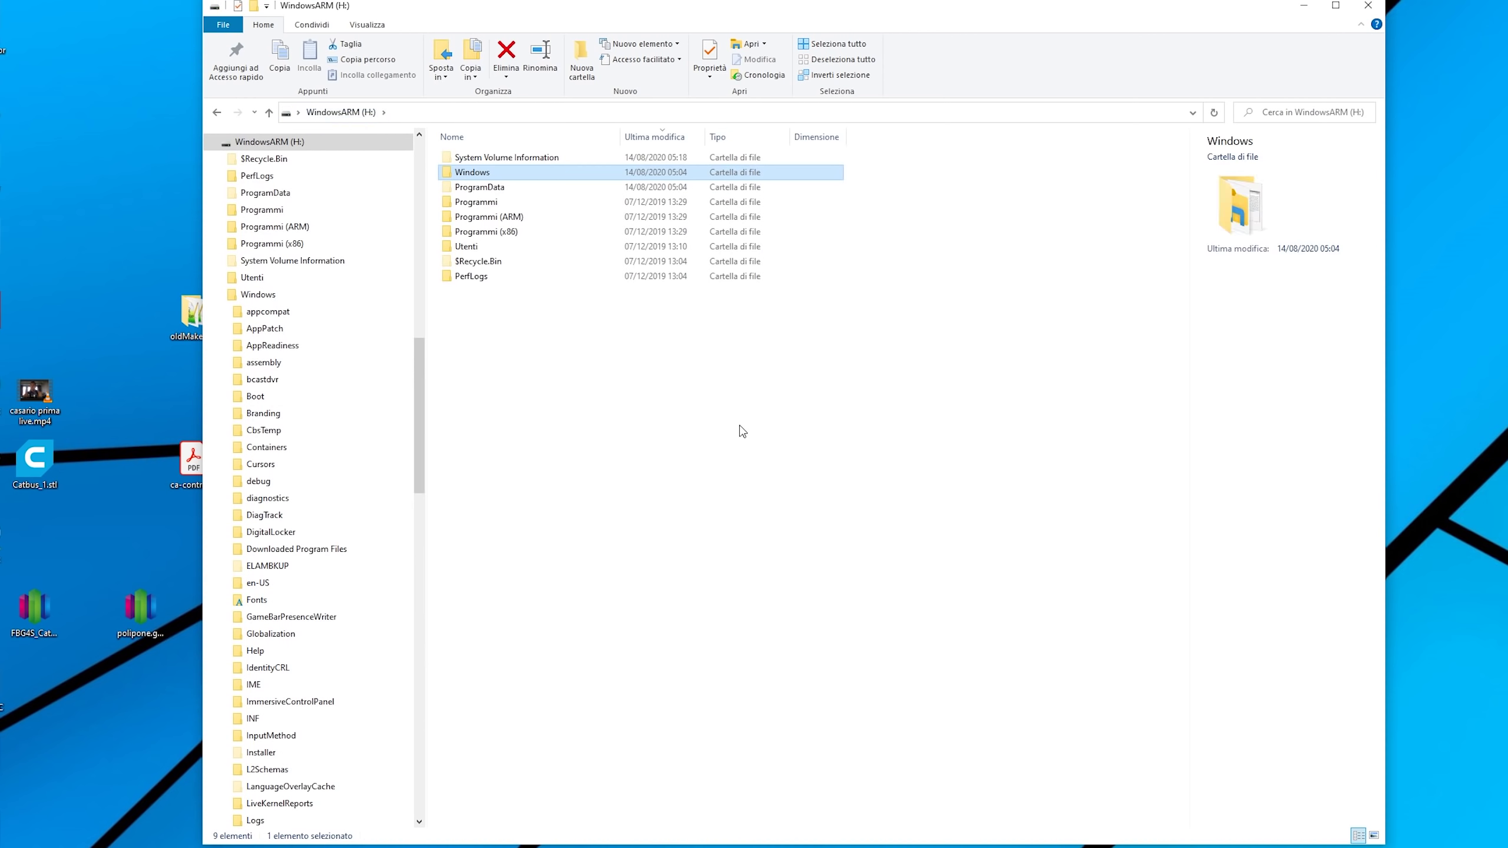
click(1153, 214)
click(1368, 5)
Step: Open Log-20200814.txt from the WOA.Deployer Logs folder, examine the DISM error entries about BSP Drivers, and close the log
click(978, 760)
double_click(522, 193)
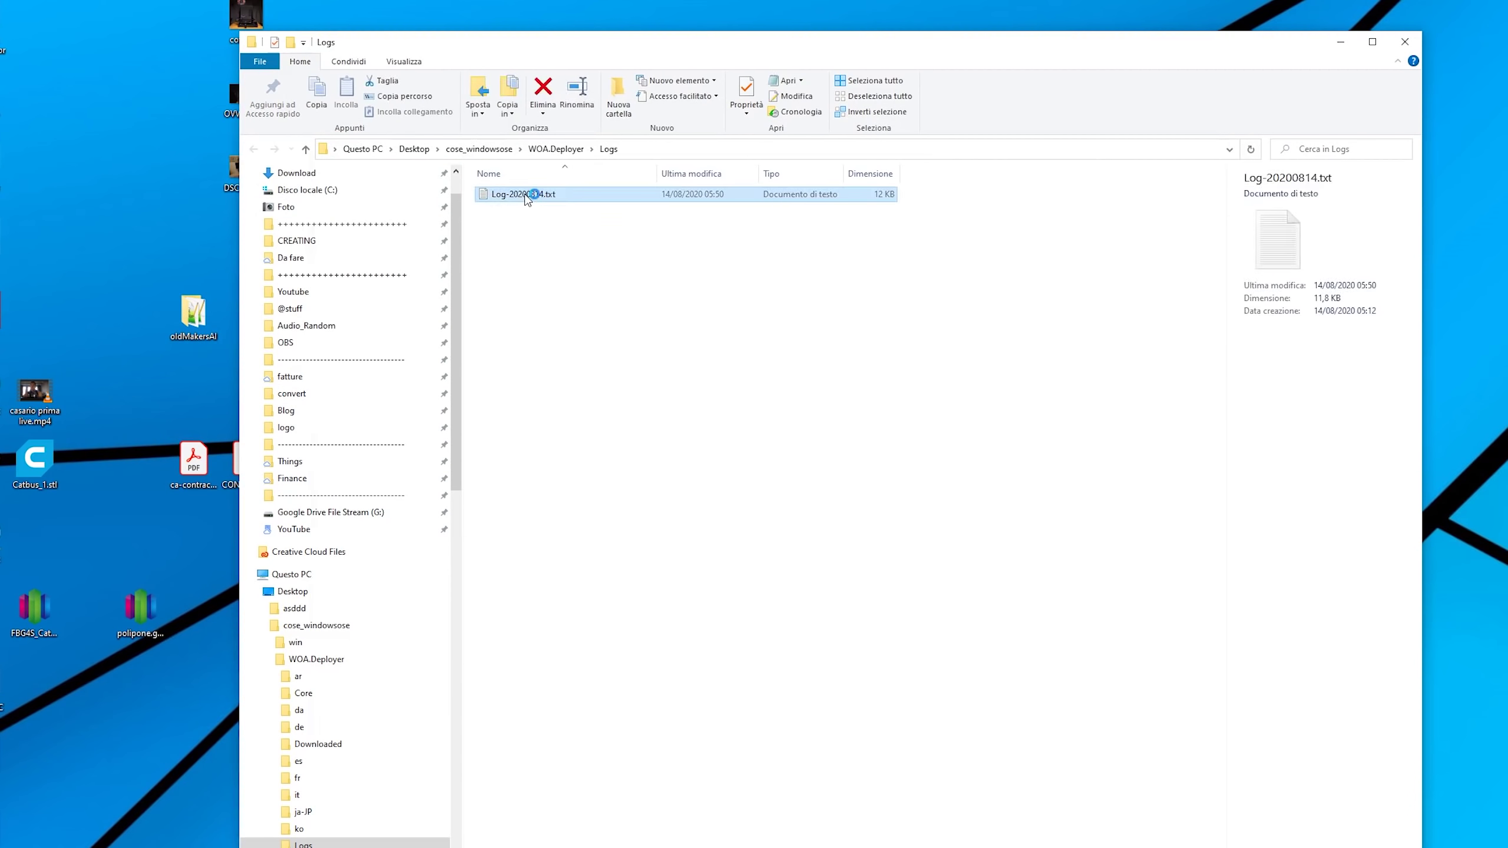
key(ctrl+0)
scroll(800, 405, down, 15)
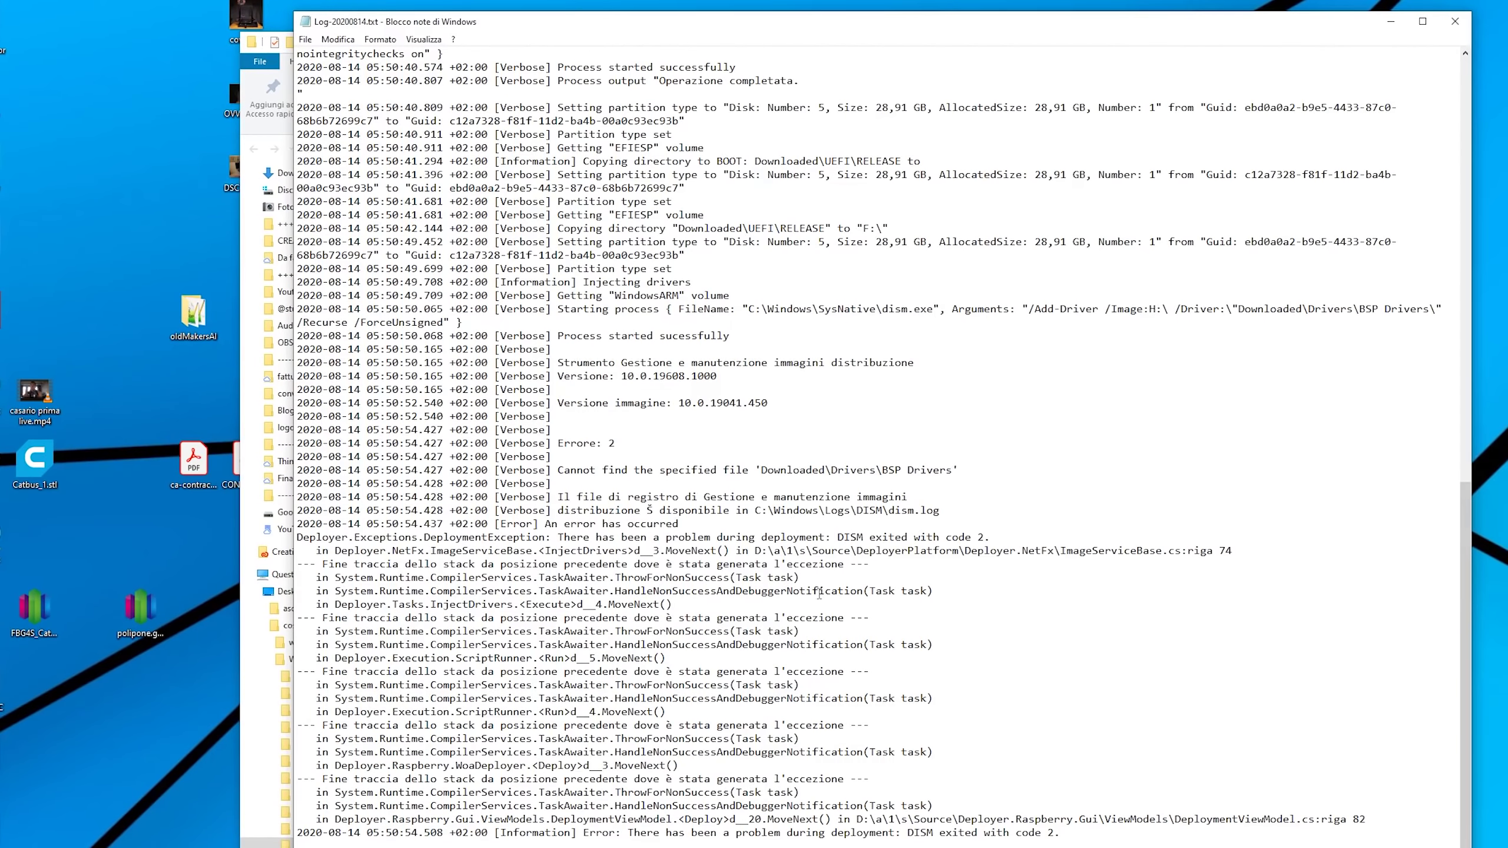
drag(760, 469, 953, 470)
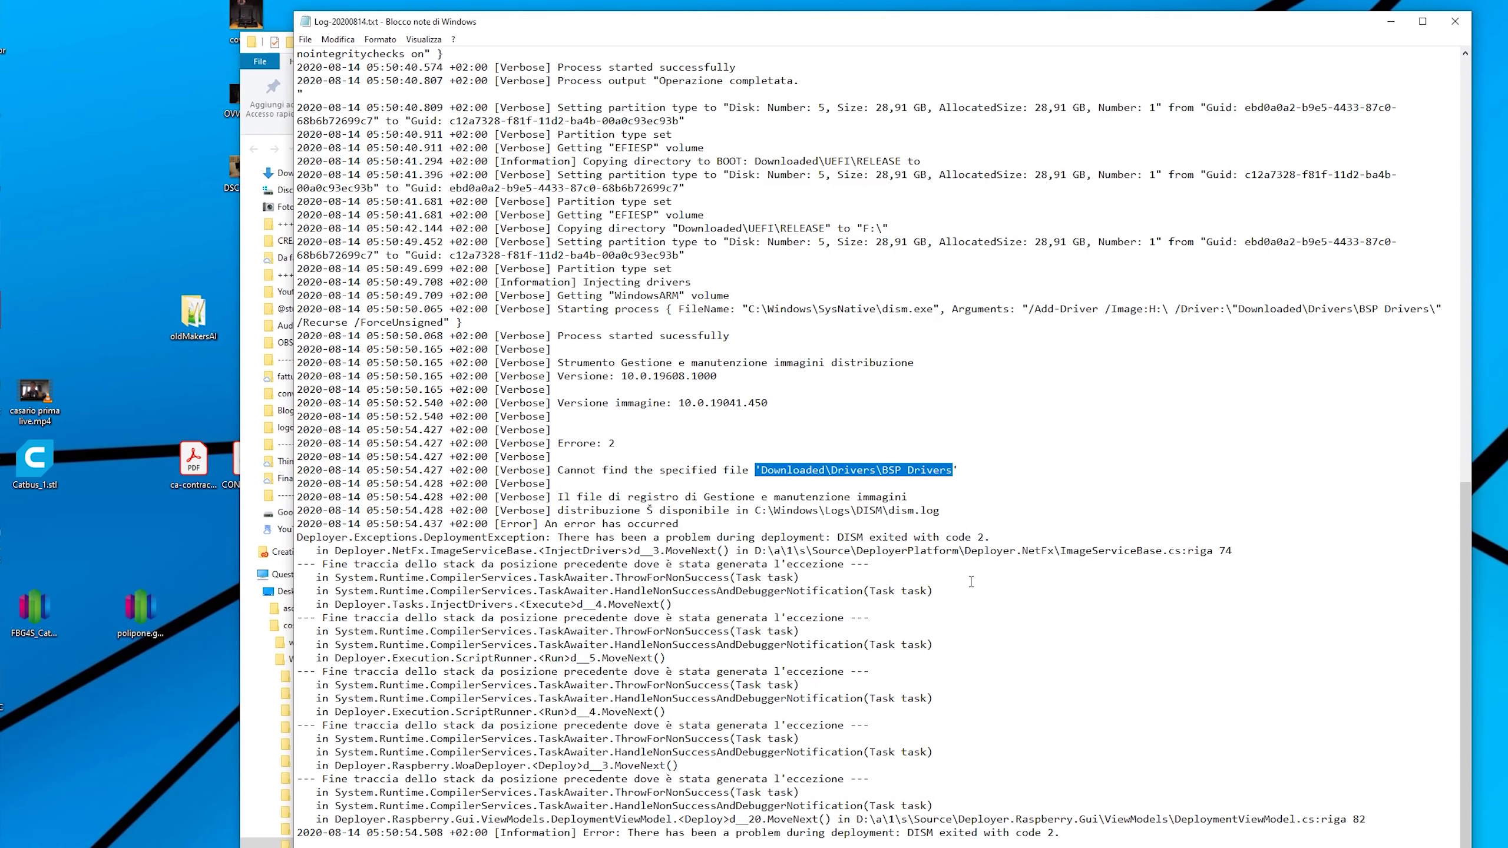
key(alt+F4)
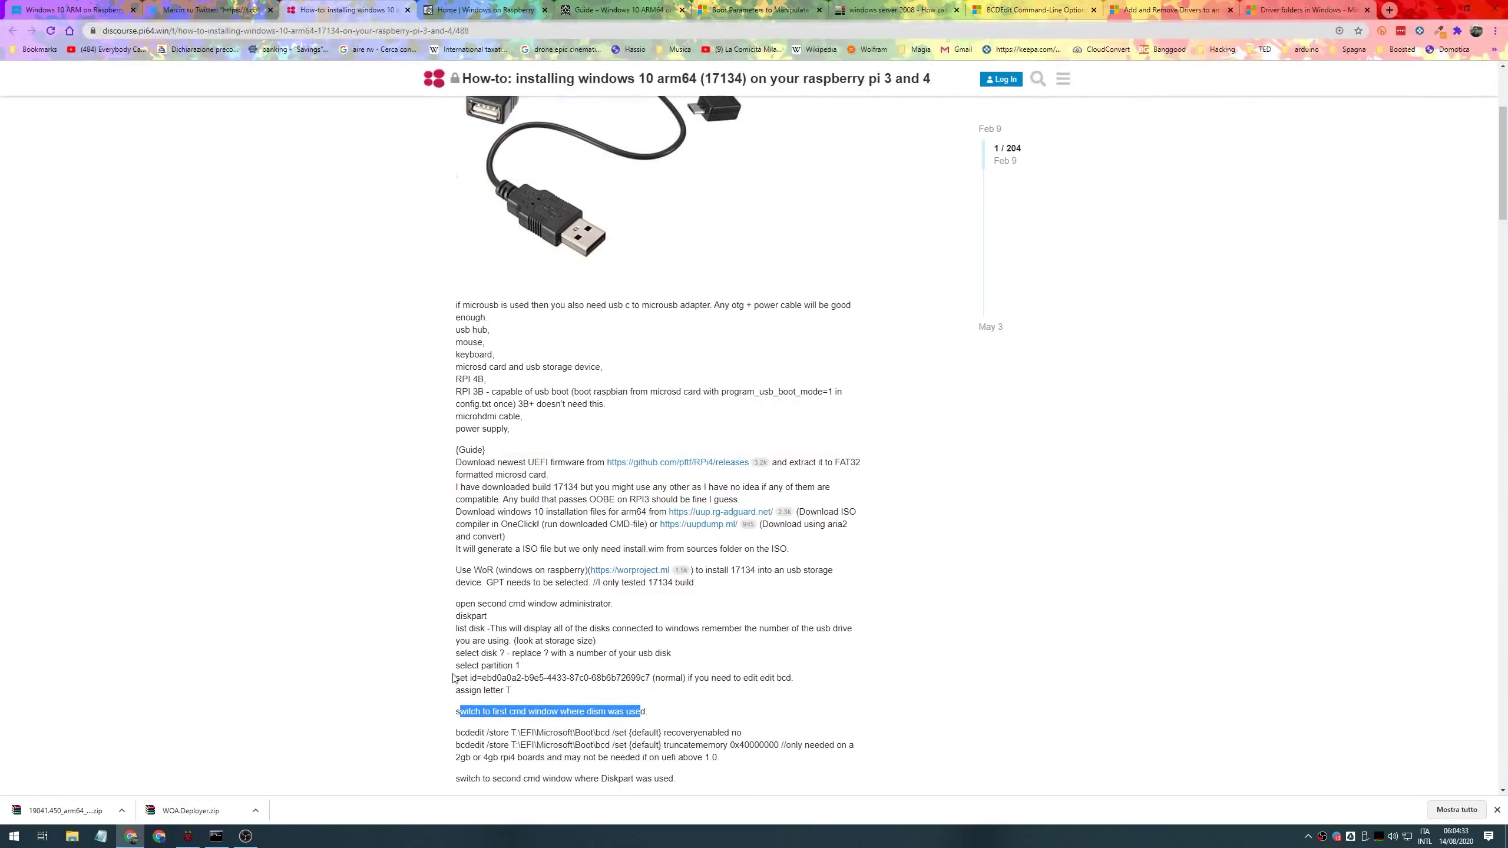
Step: Review the discourse.pi64.win installation guide, checking its uup.rg-adguard.net link and the instruction for downloading the newest UEFI firmware
click(677, 513)
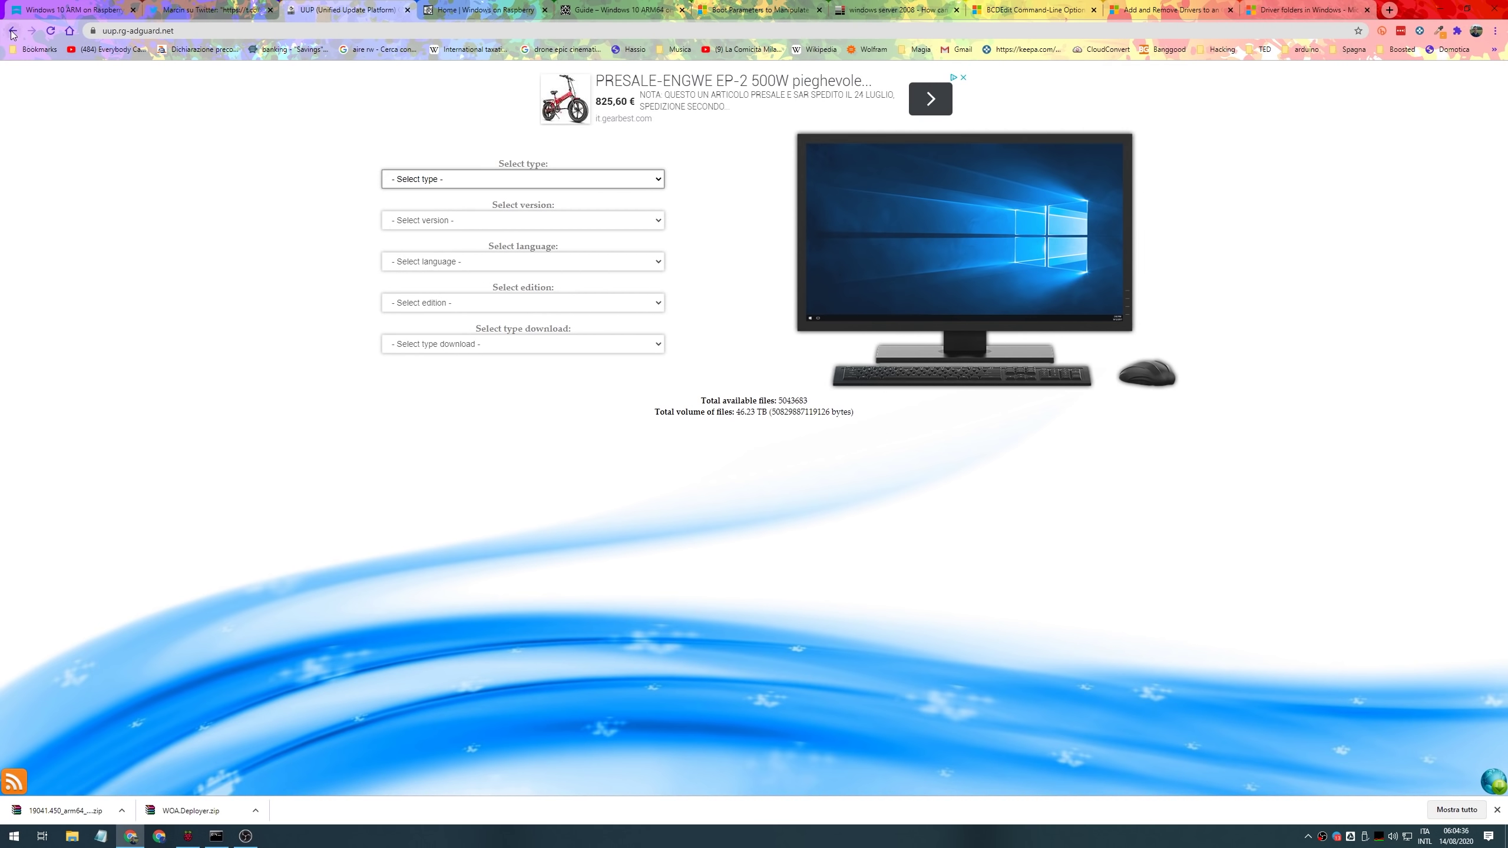
click(13, 30)
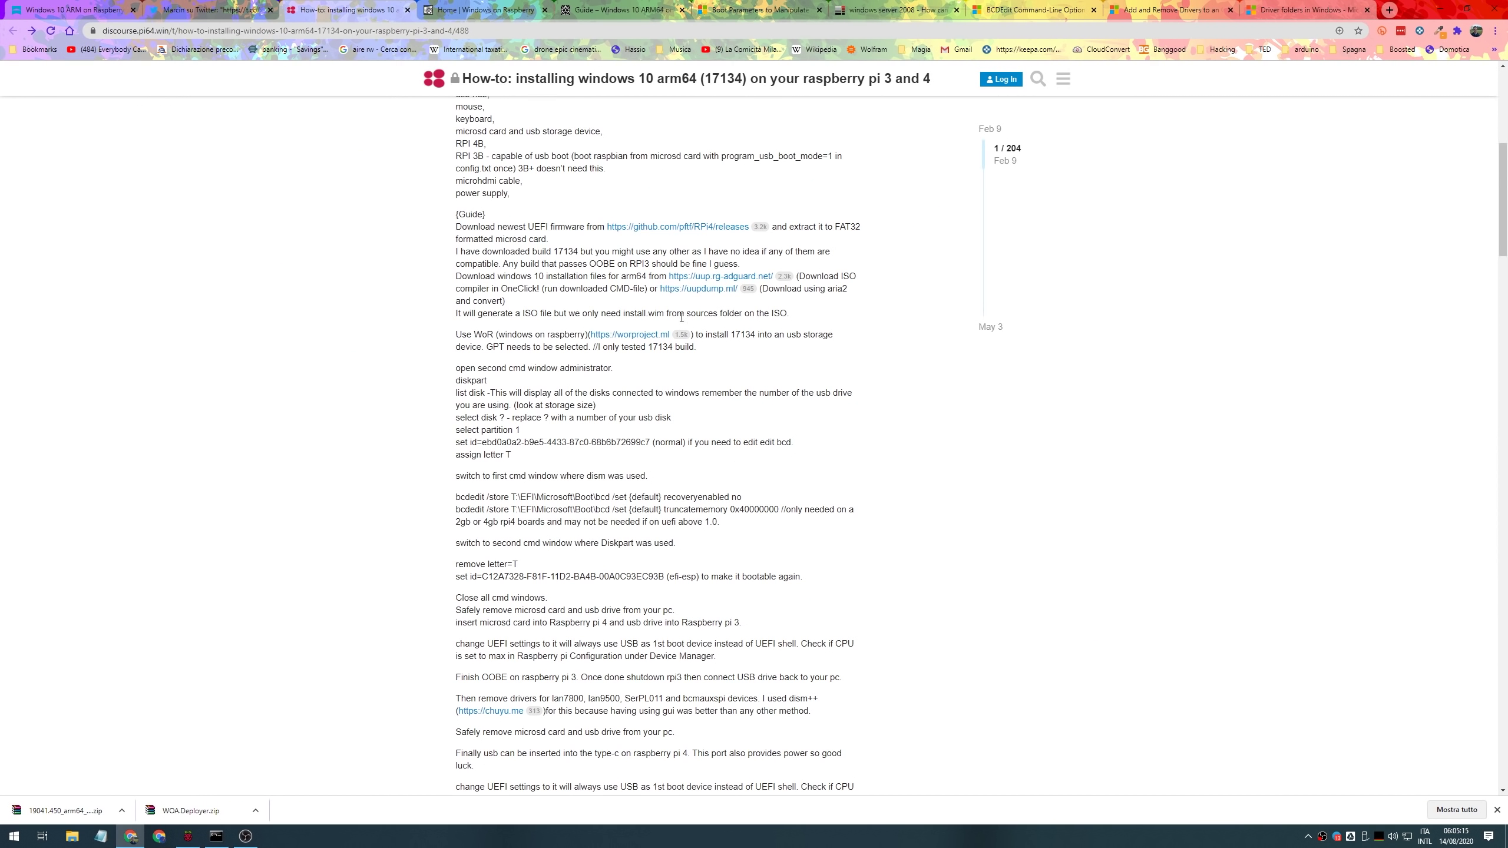
drag(463, 226, 548, 239)
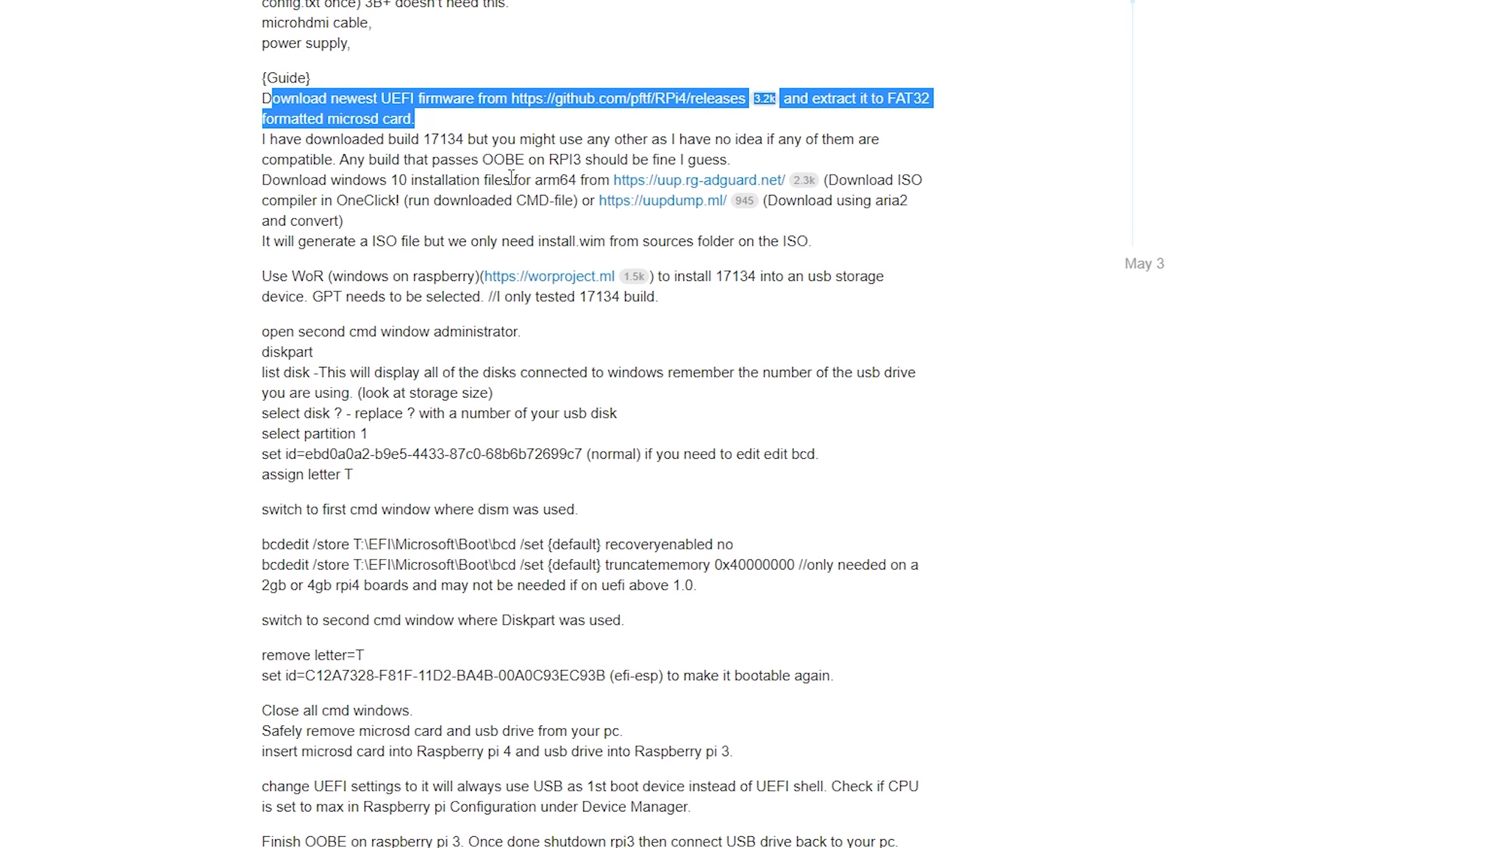
Step: Open the worproject.ml site from the guide and look through the Windows on Raspberry imager page
click(557, 278)
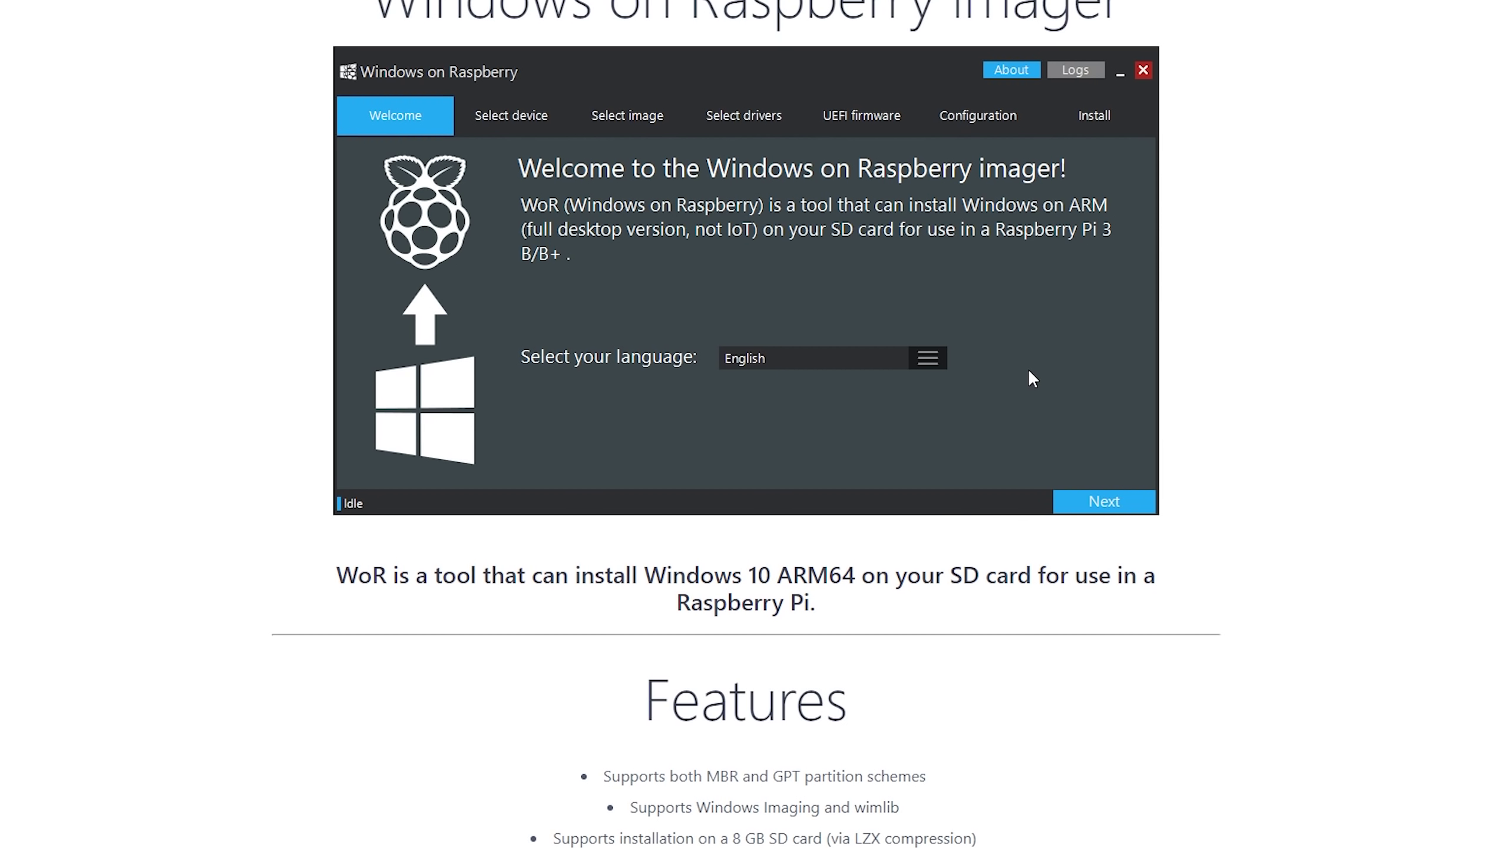
scroll(1030, 380, down, 10)
scroll(1030, 391, up, 10)
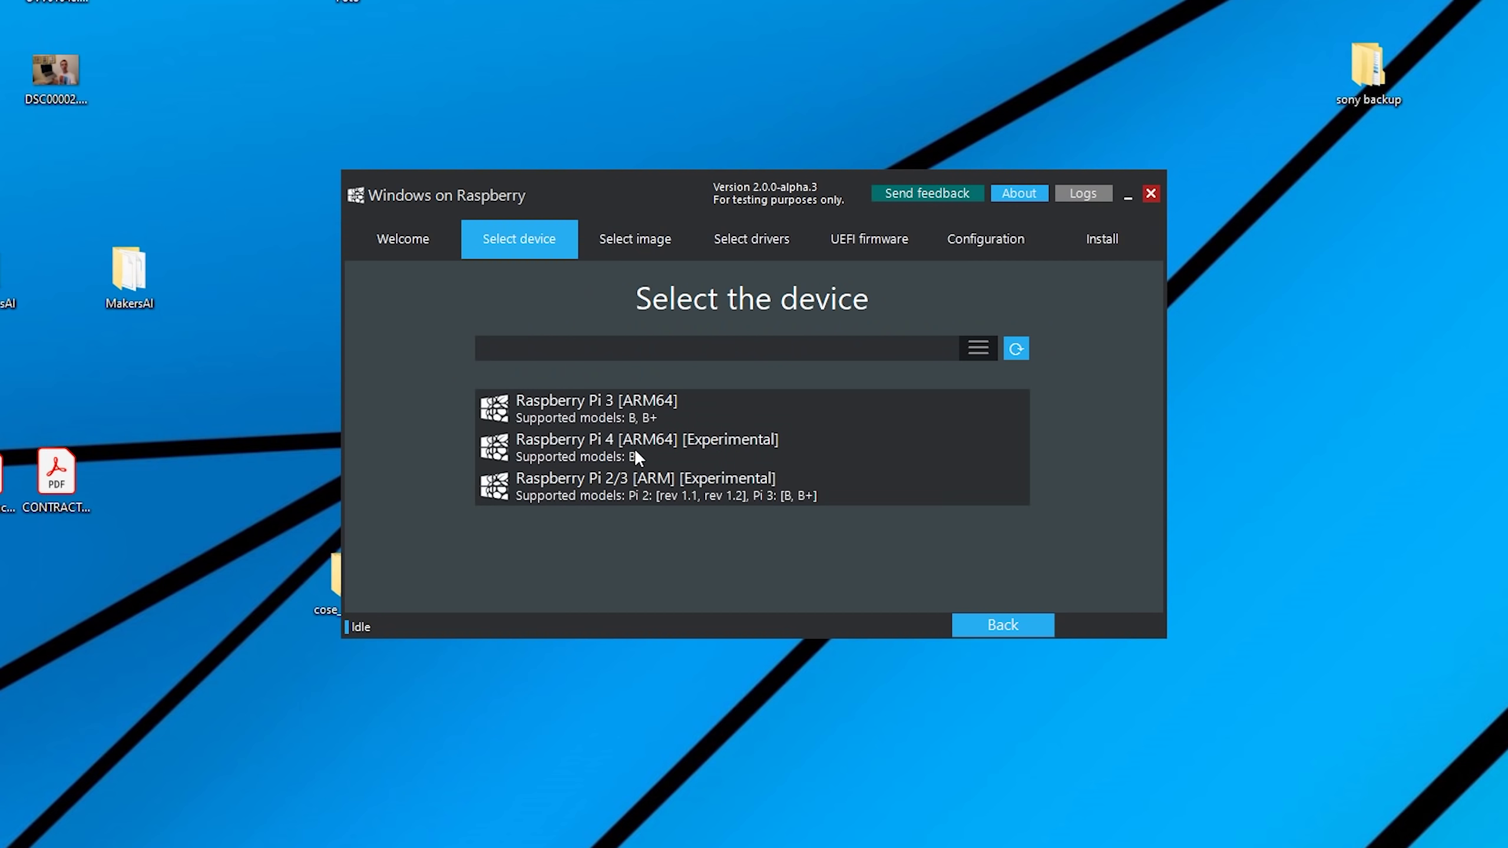
Step: Select Raspberry Pi 4 [ARM64] [Experimental] as the device type in the Windows on Raspberry imager
click(583, 435)
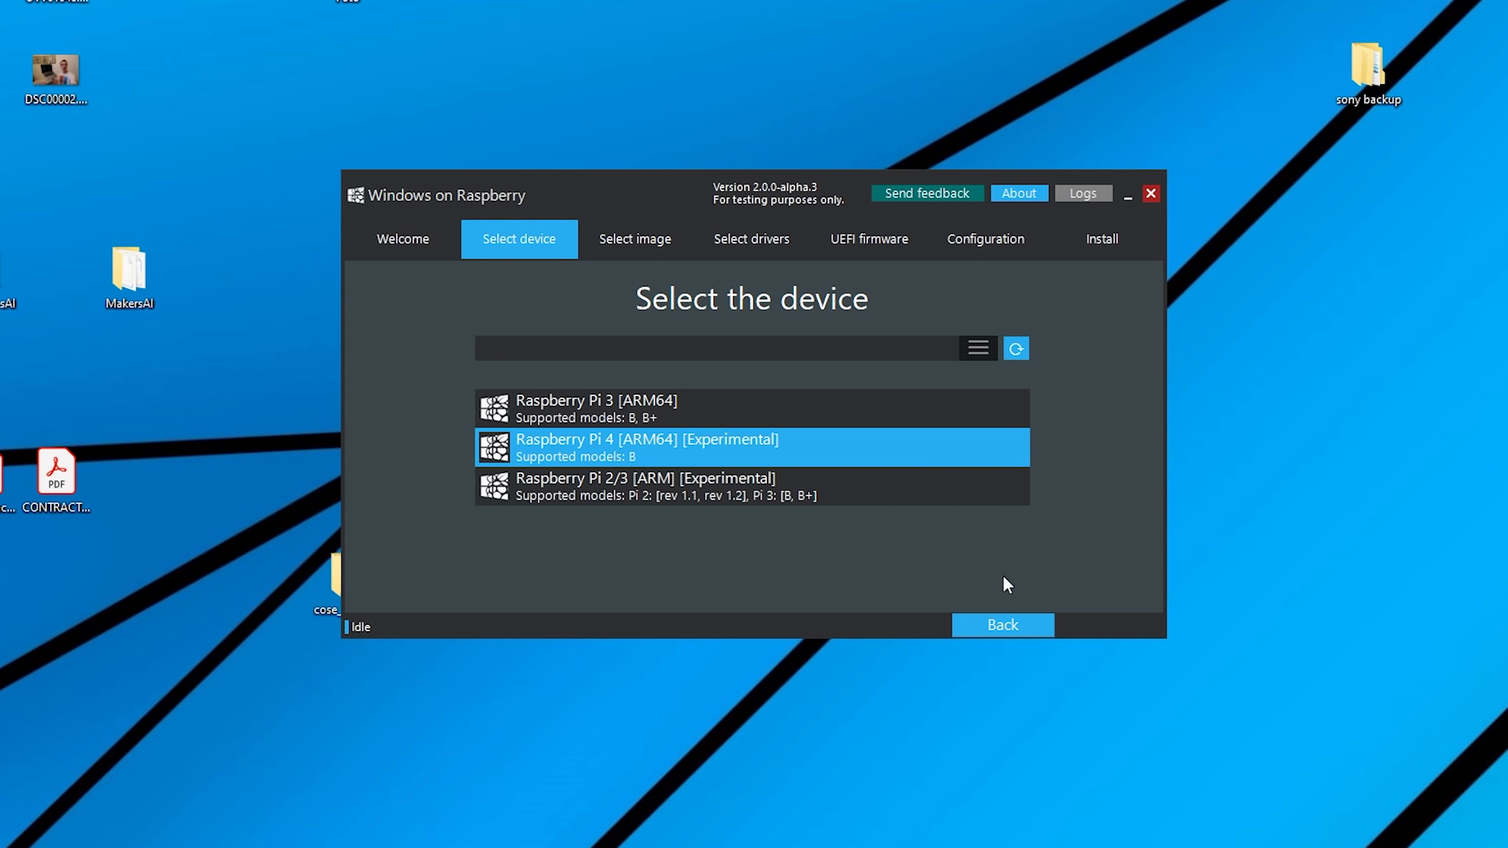
click(1002, 625)
click(596, 460)
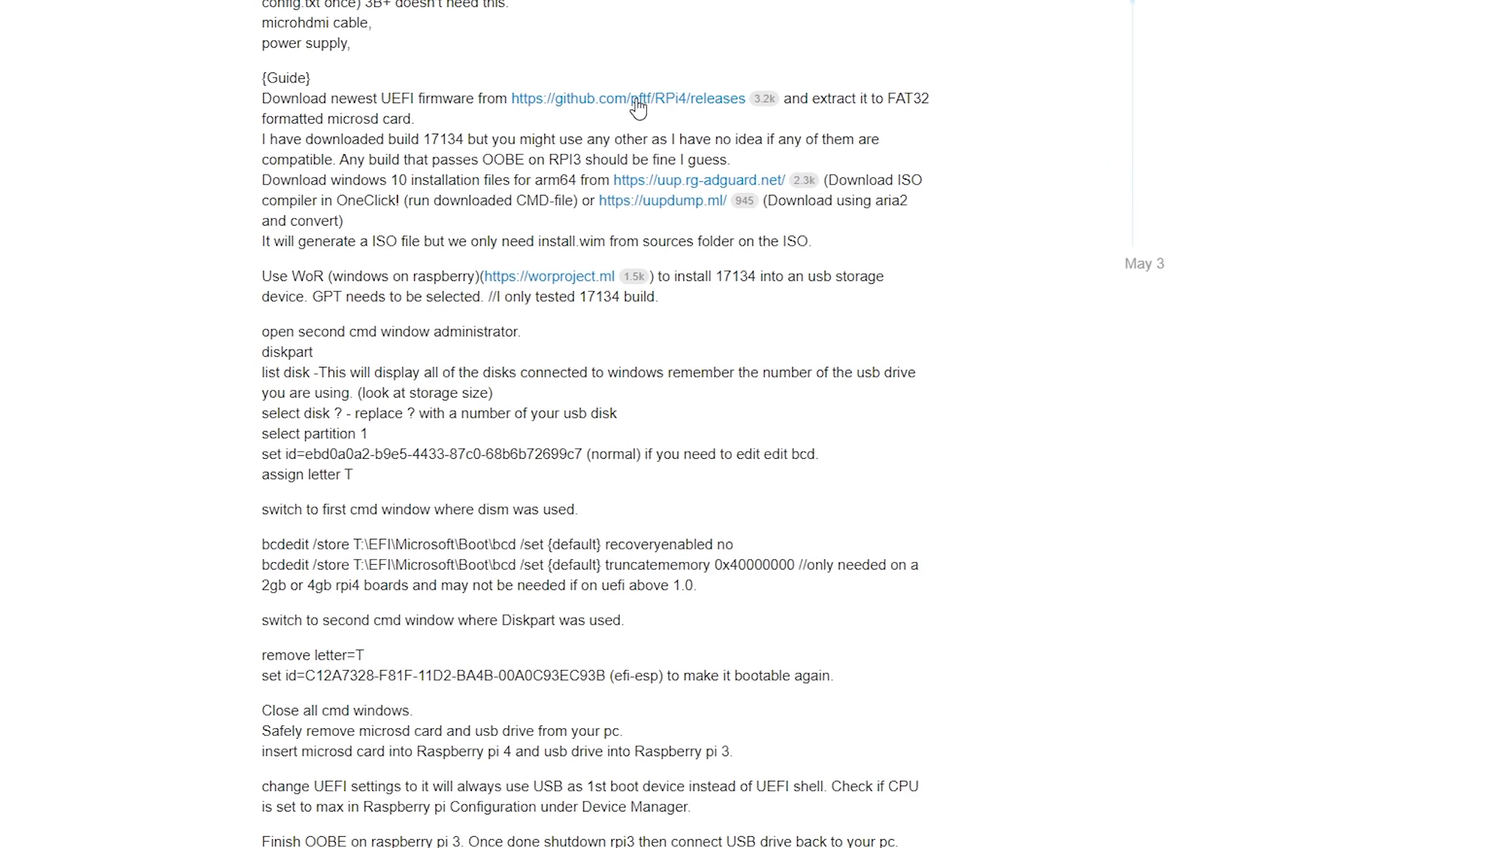
Step: Open the guide's pftf/RPi4 releases page and load RPi4_UEFI_Firmware_v1.19.zip from cose_windowsose as the imager's UEFI firmware
click(635, 99)
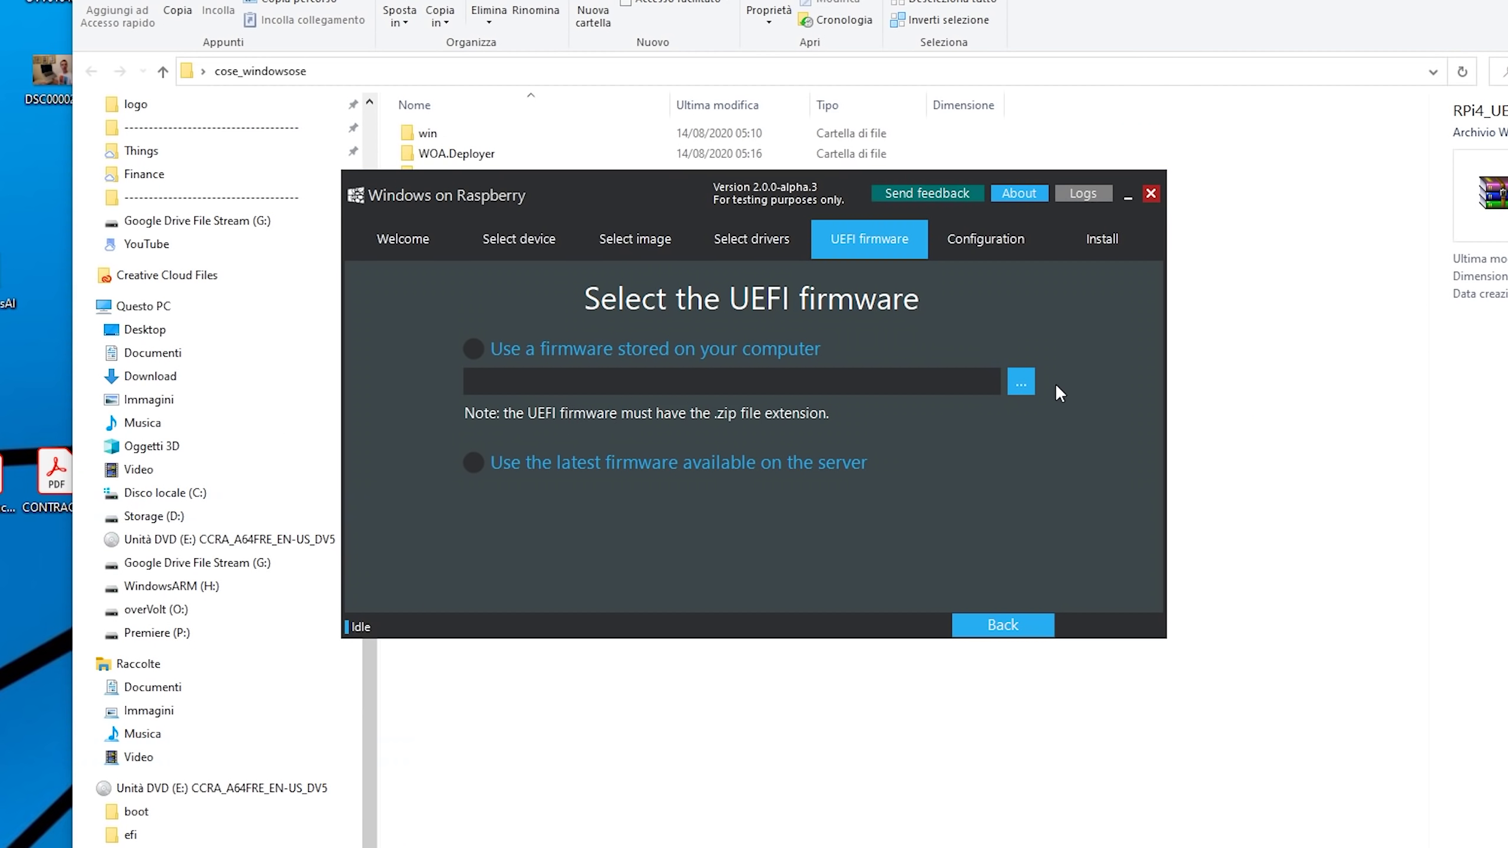
click(1021, 381)
double_click(593, 366)
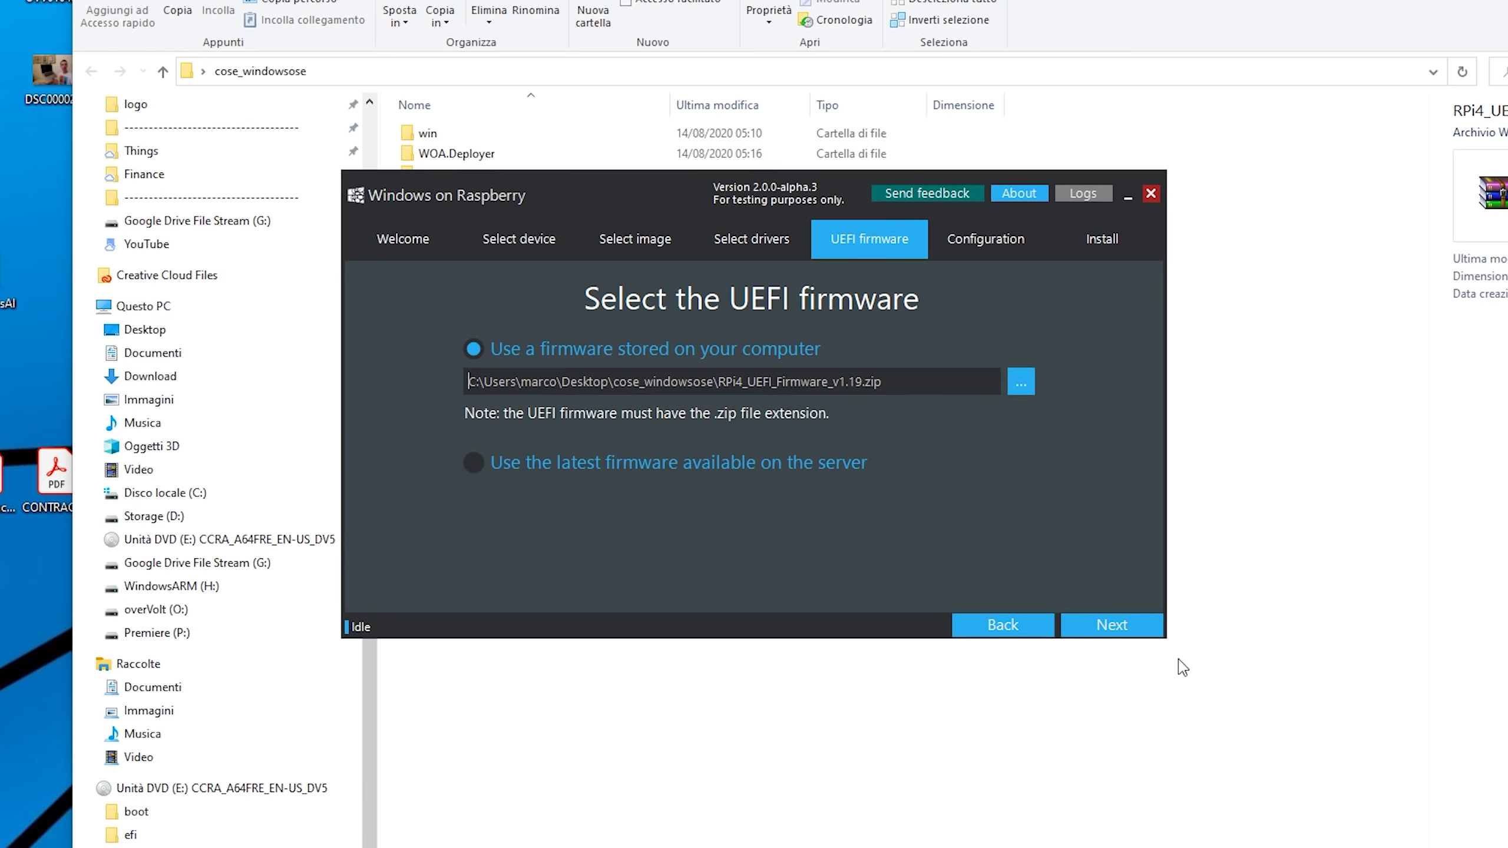
Step: Proceed to the configuration and choose Windows Imaging as the method for installing the image
click(1135, 625)
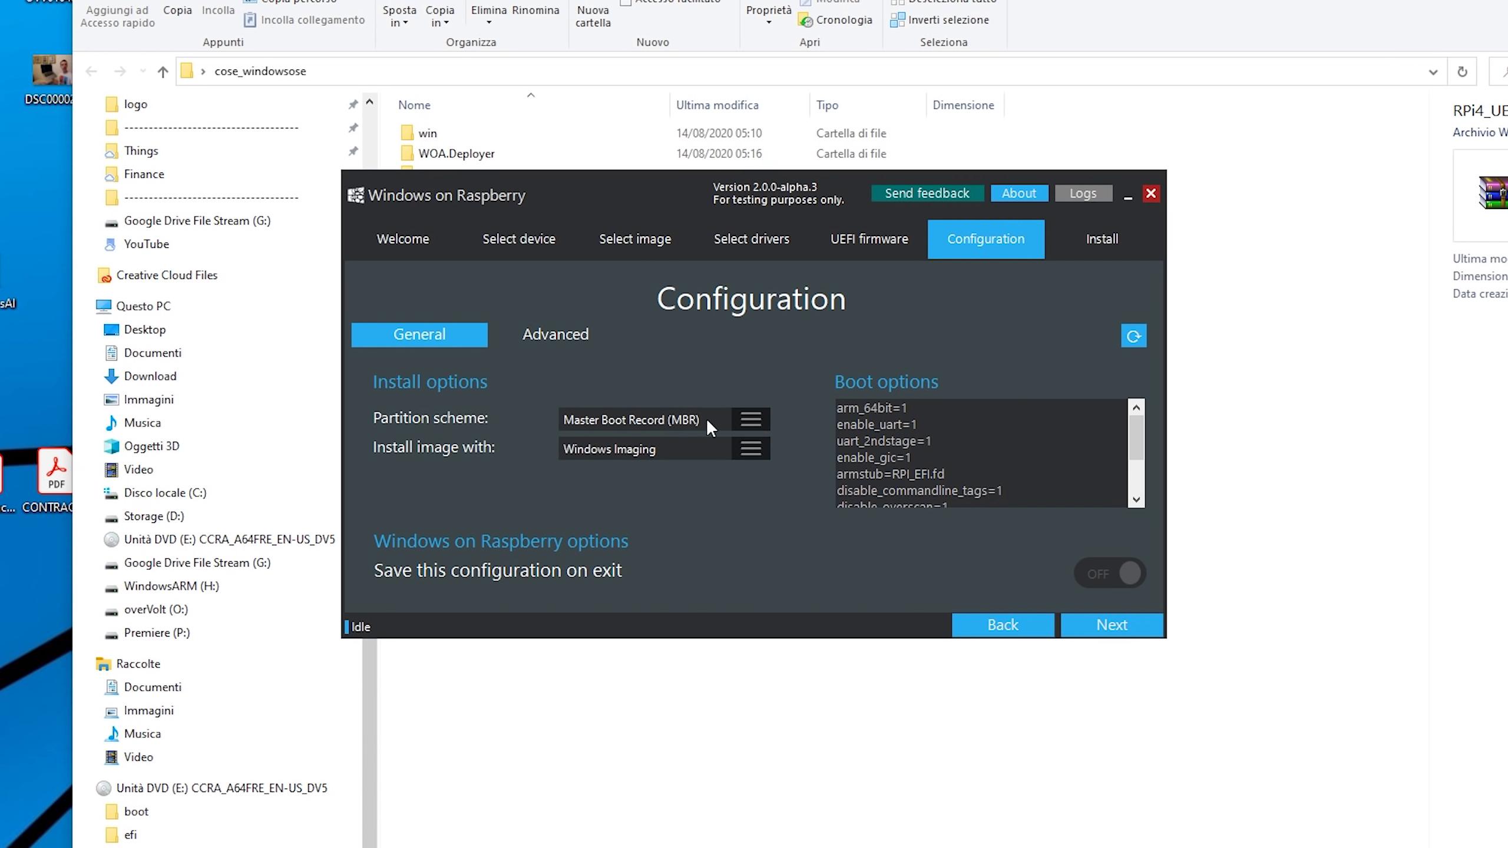
click(603, 448)
click(617, 450)
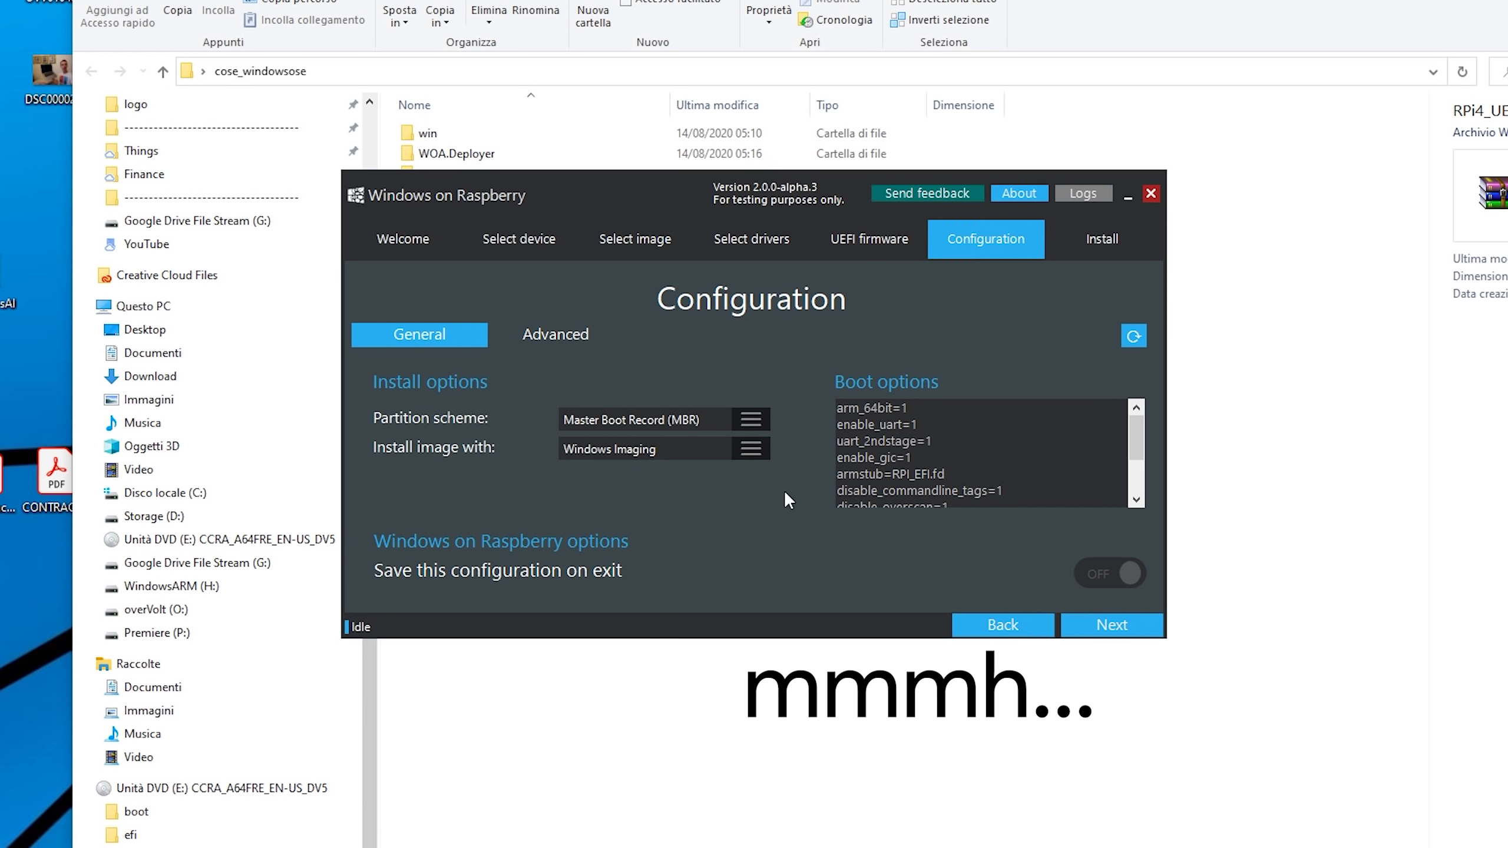
Step: Check the advanced configuration, run the Windows installation on the SD card and finish the imager
click(556, 334)
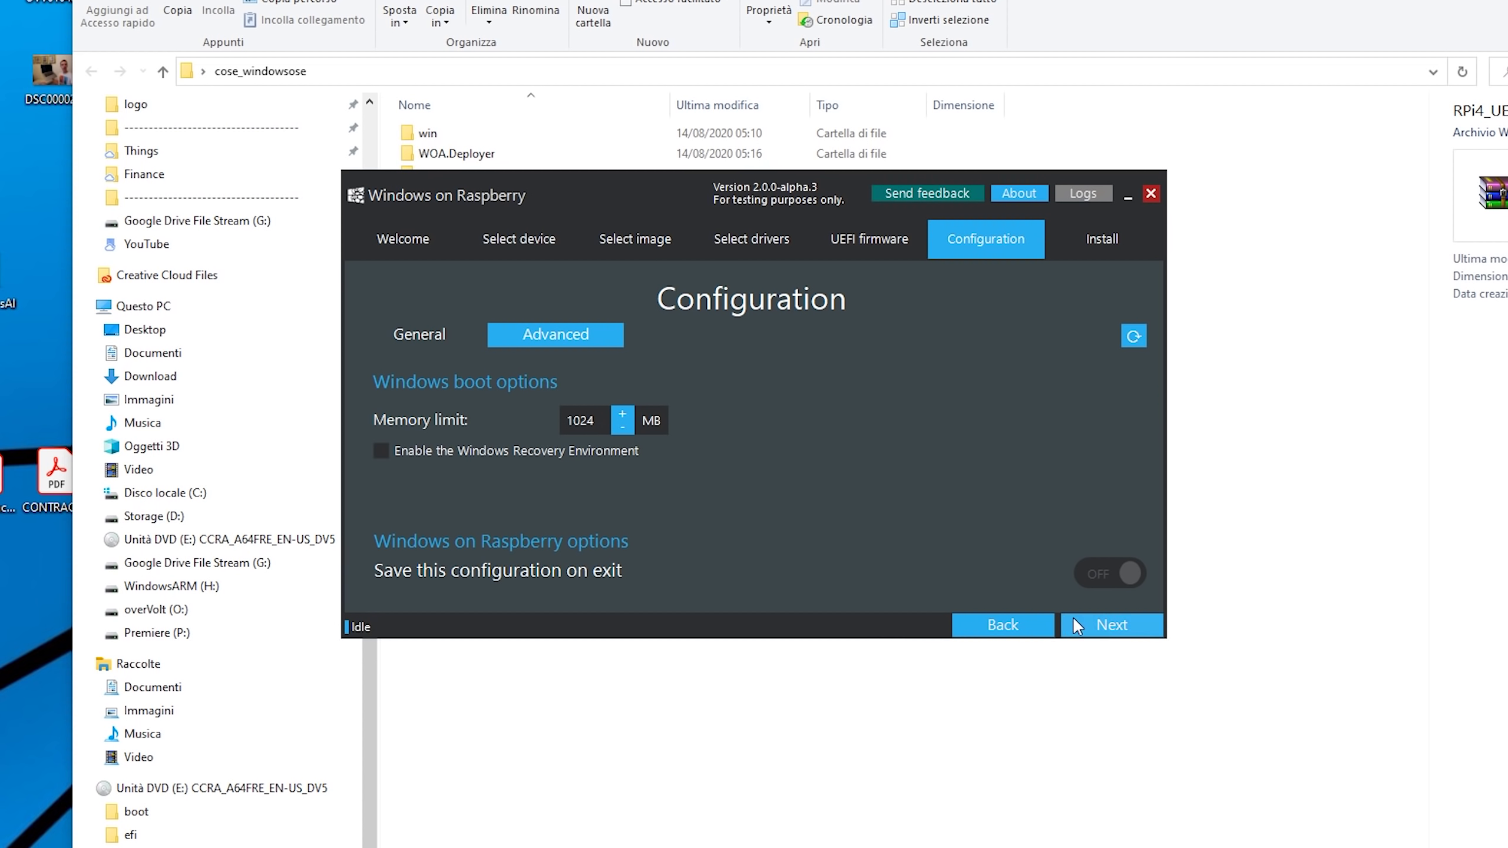
click(1111, 626)
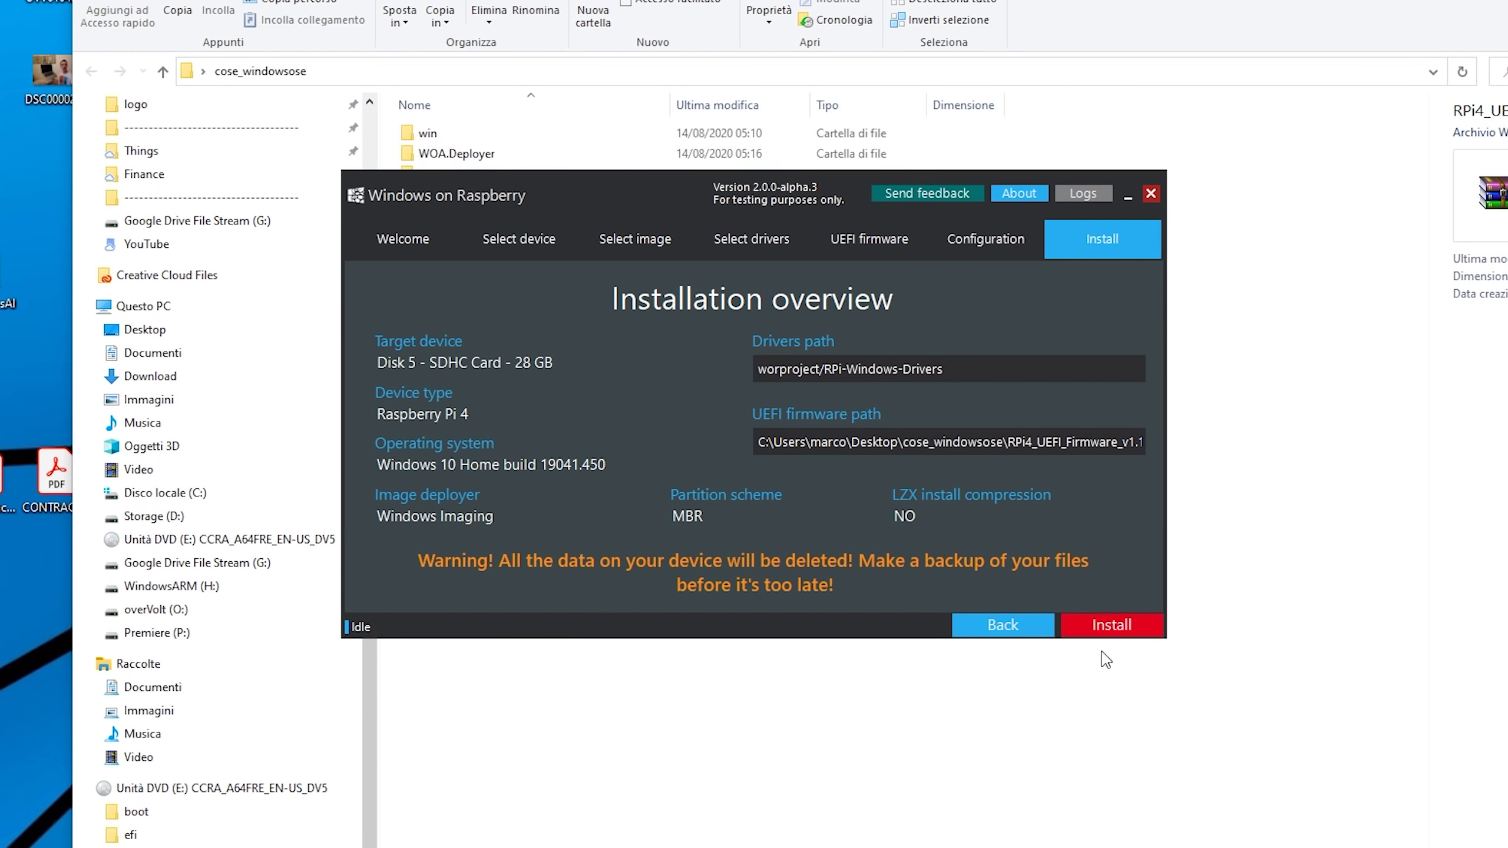
click(1119, 627)
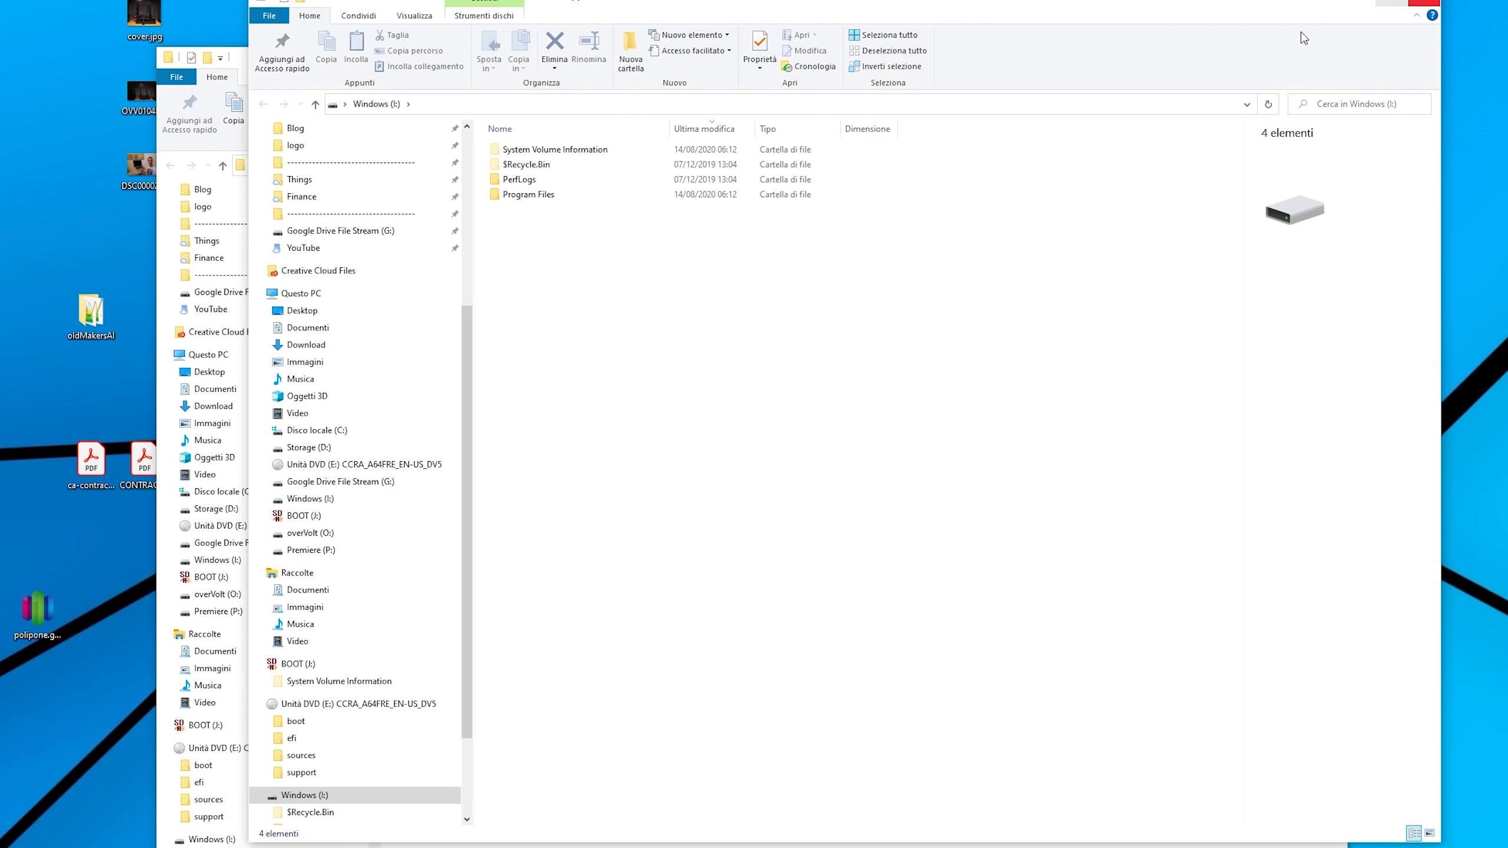
click(1420, 5)
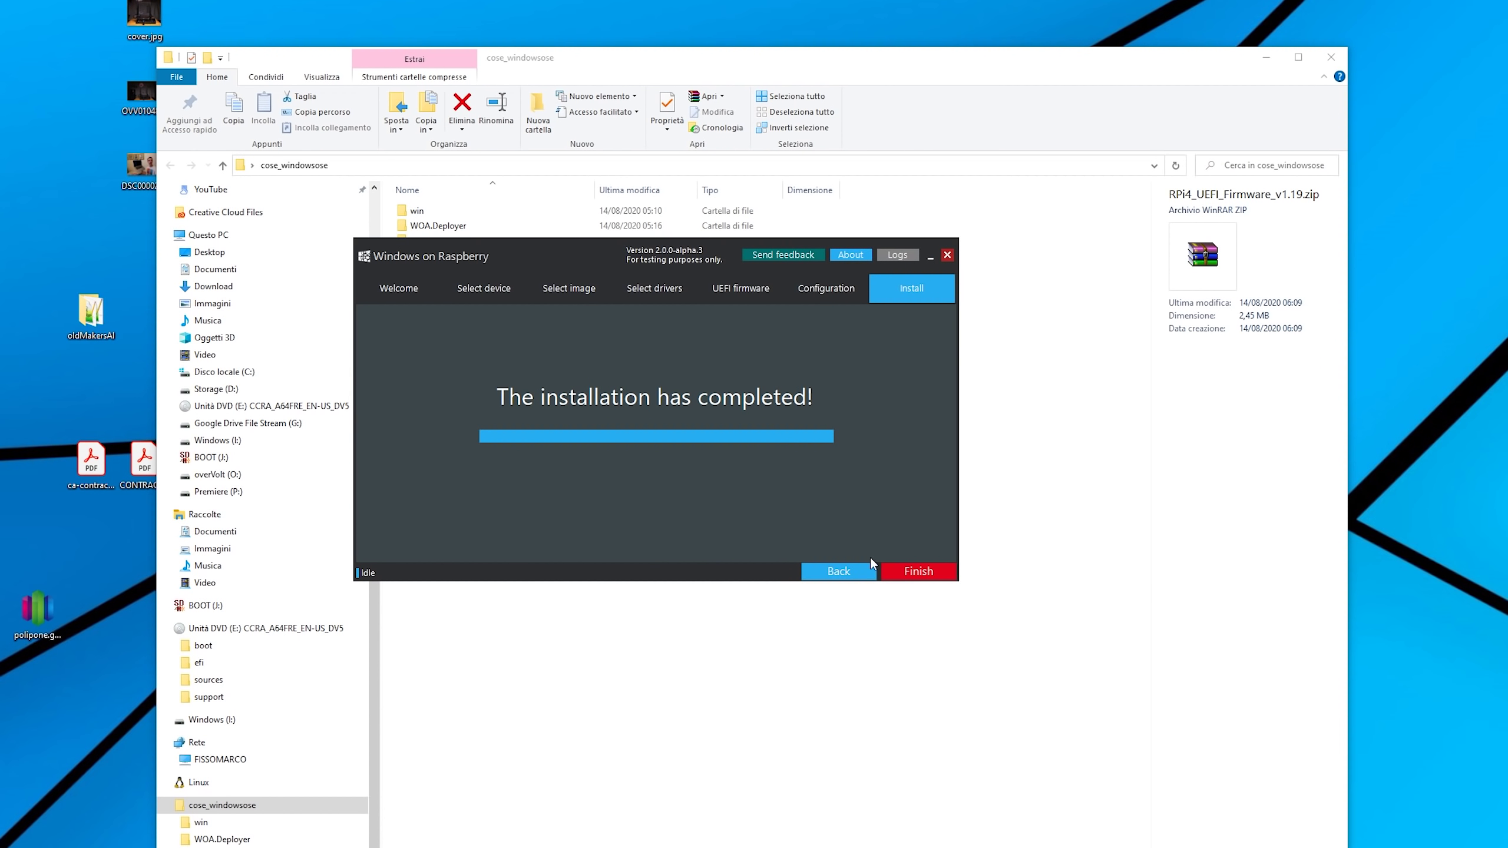
click(914, 571)
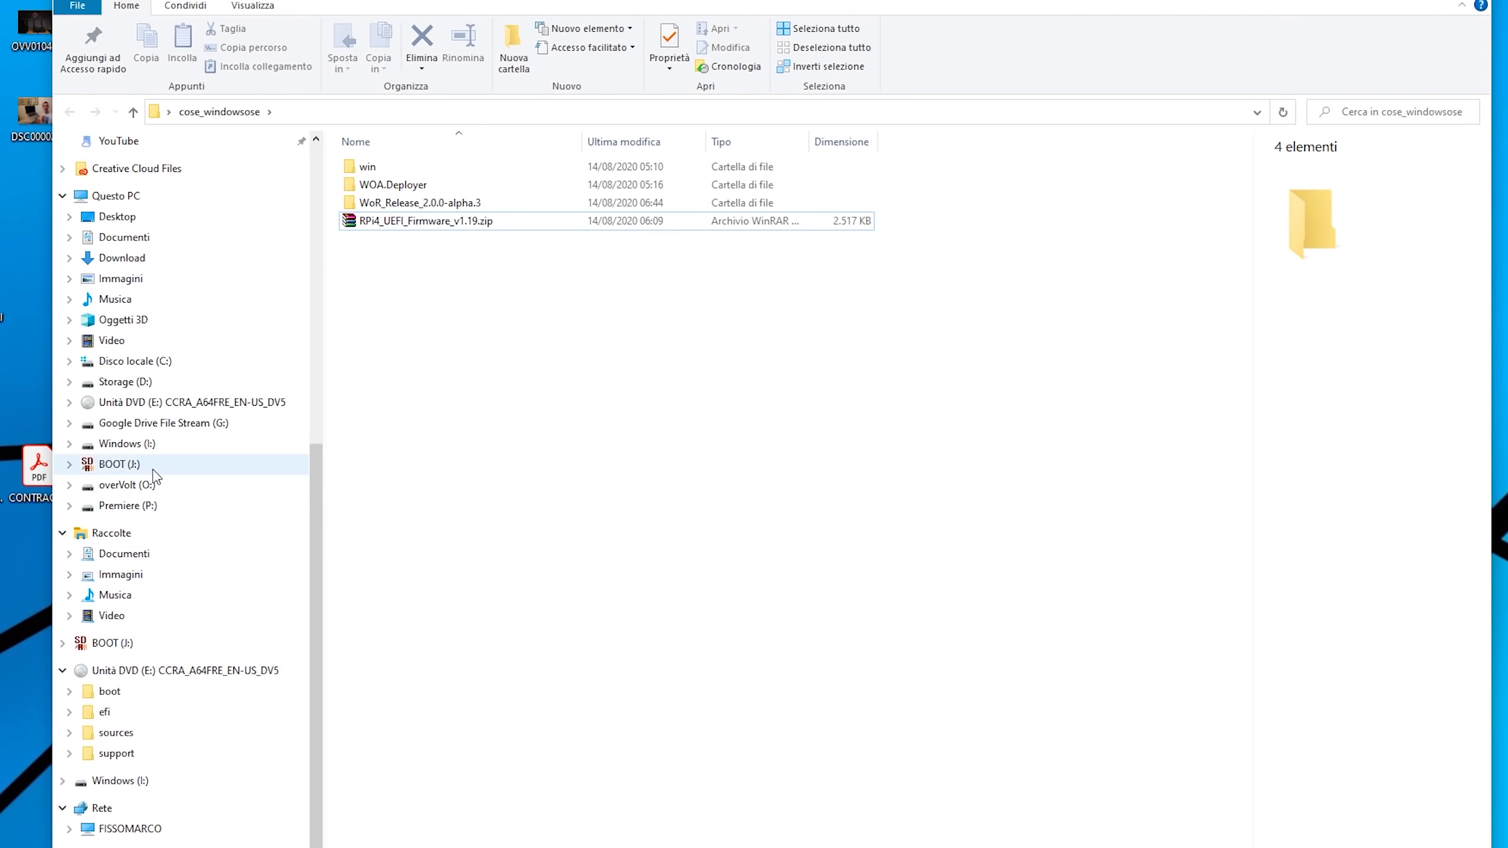
Step: Inspect the installed files on the Windows (I:) drive and on BOOT (J:), down to bootaa64.efi in EFI\Boot
click(143, 444)
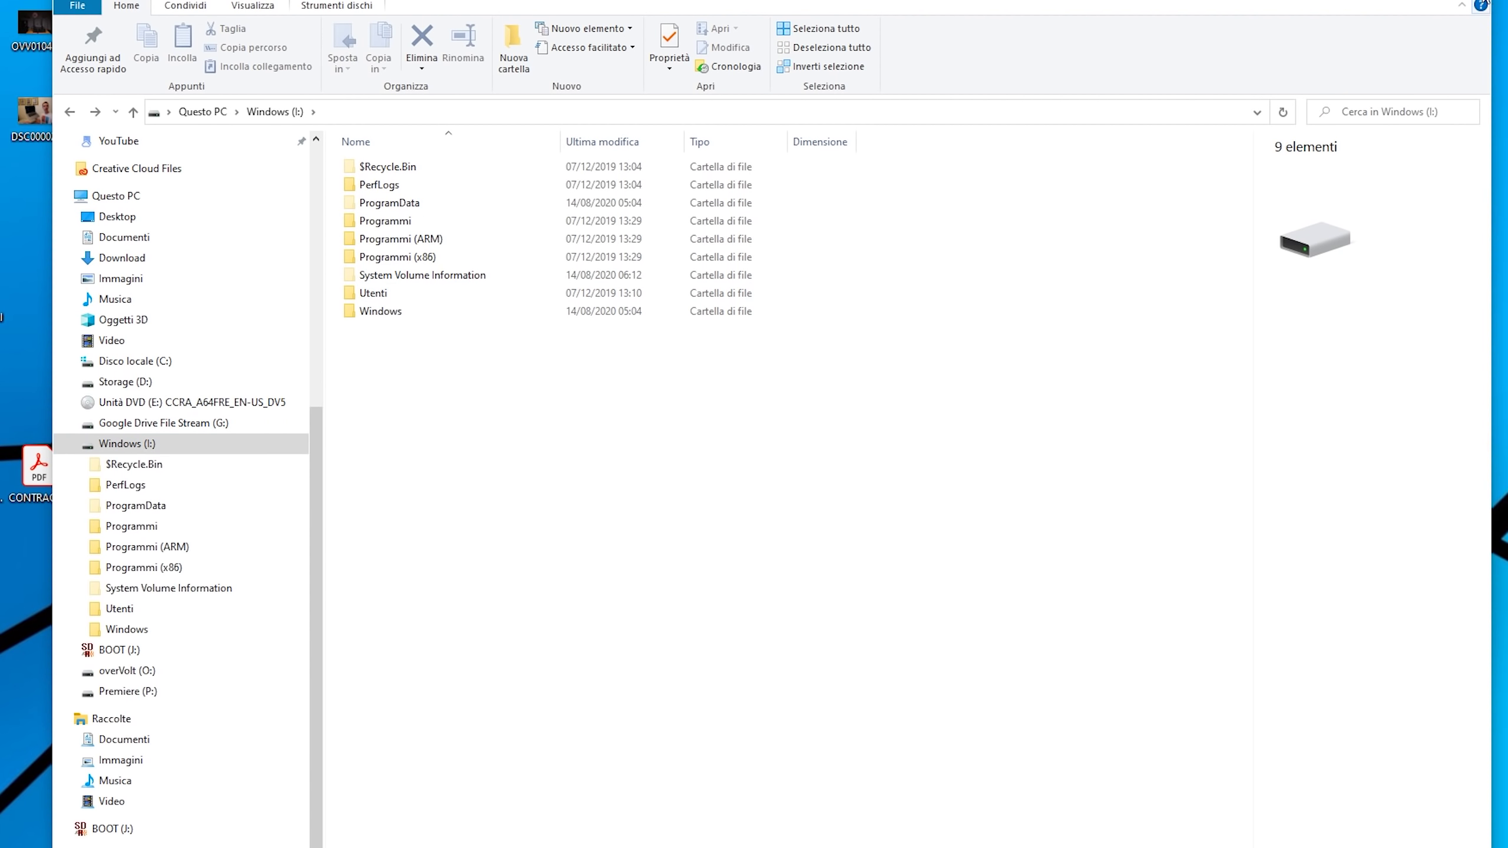
click(261, 650)
click(419, 164)
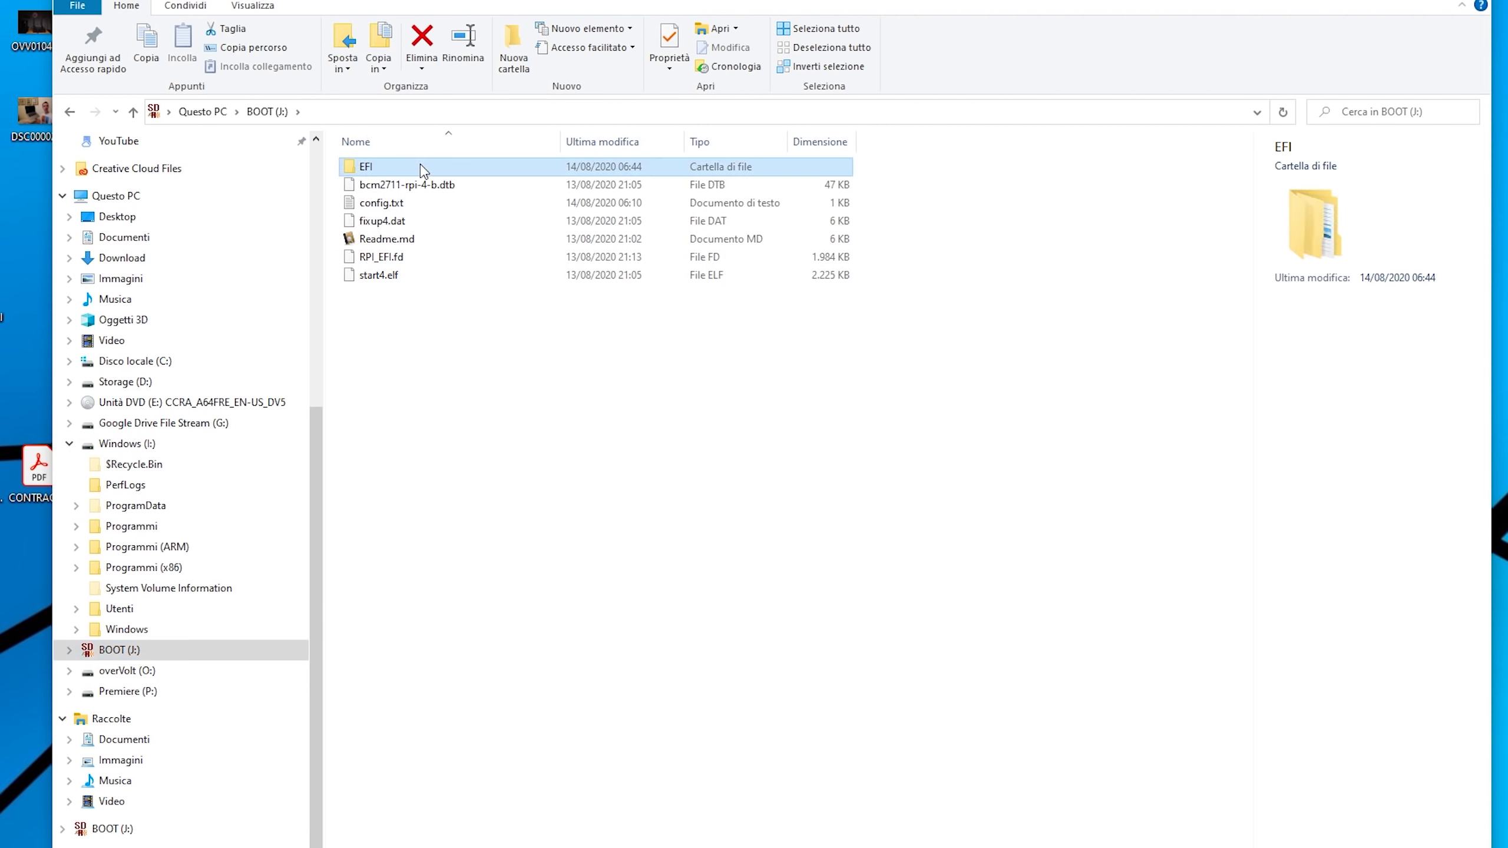
double_click(420, 164)
double_click(416, 166)
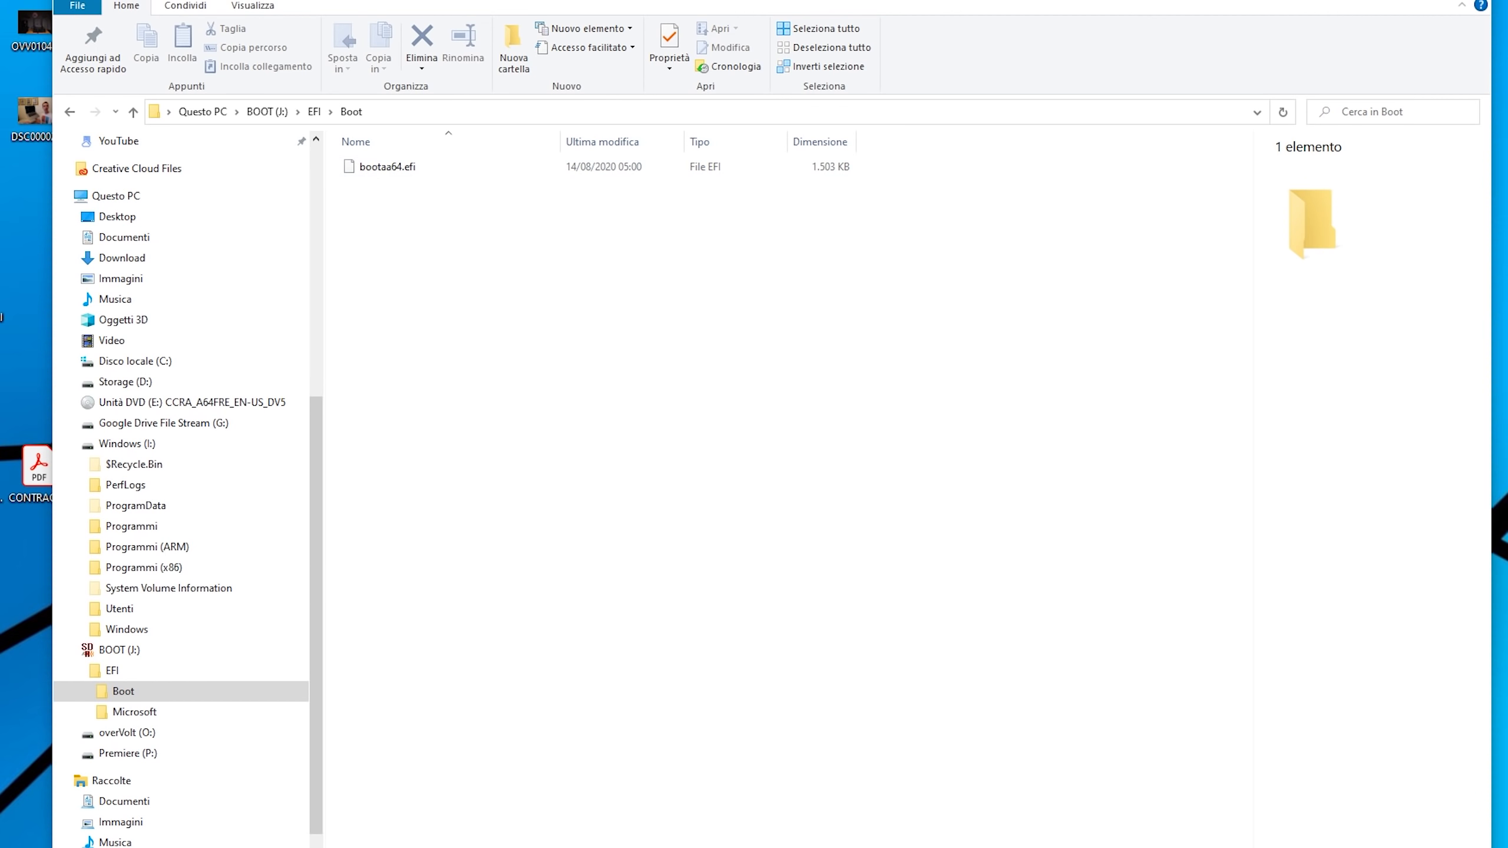
click(416, 166)
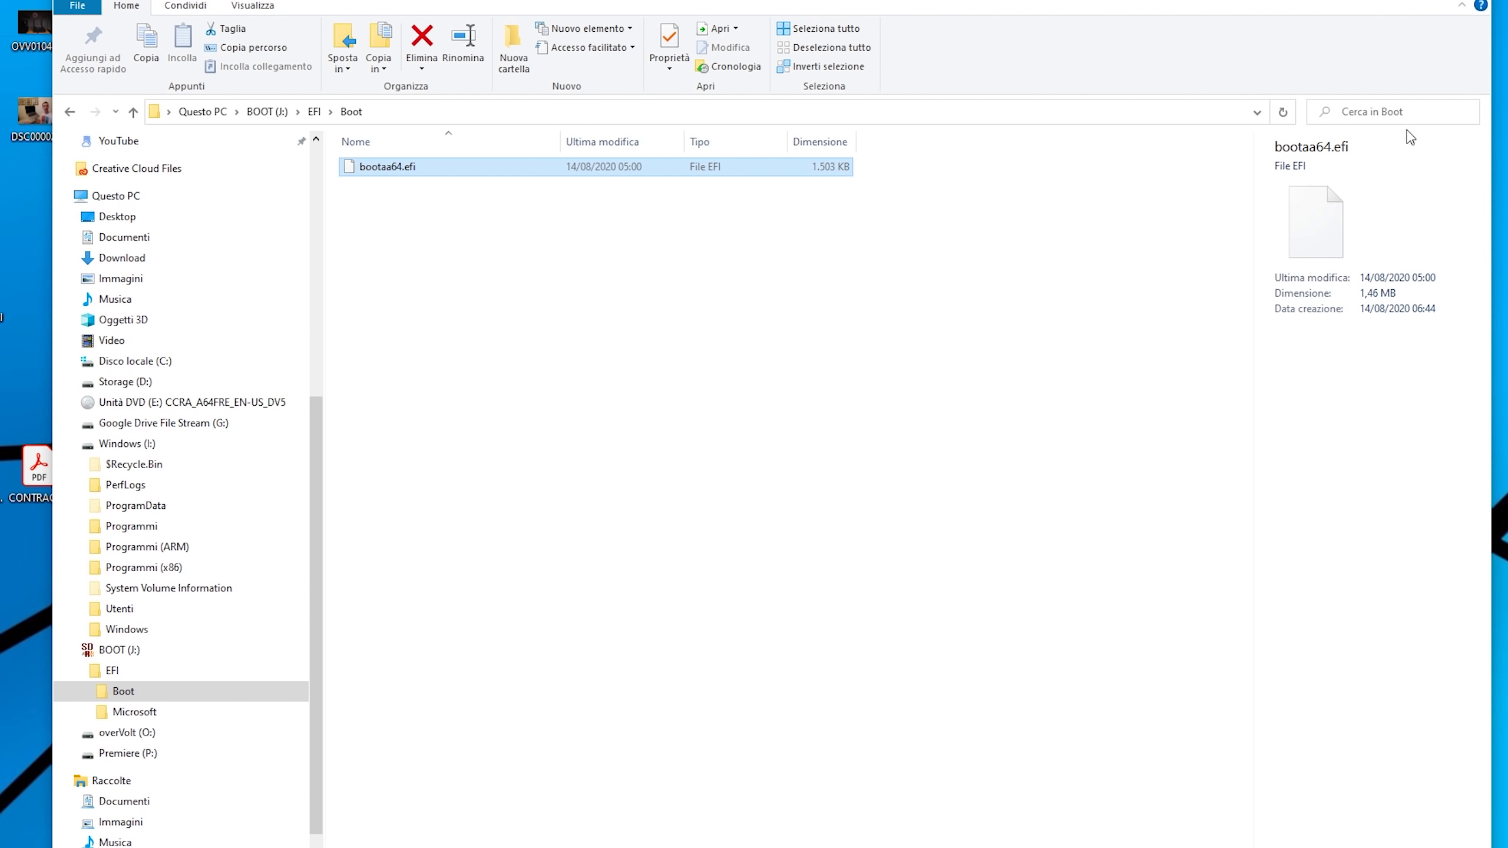
Step: Compare the partition scheme required by the forum guide with the one in the newer WoR guide
key(super+d)
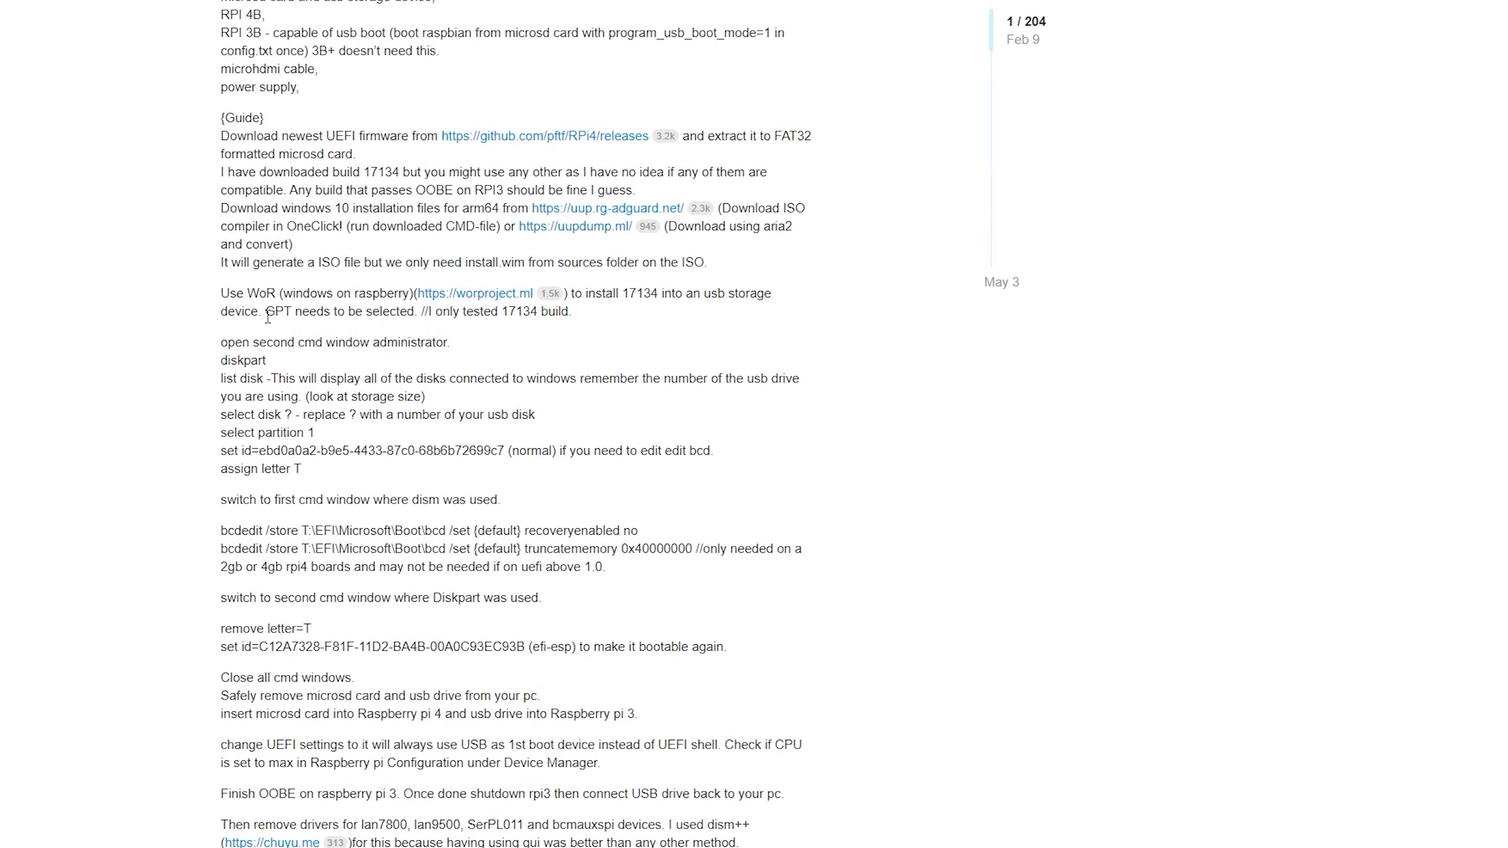
drag(266, 309, 415, 311)
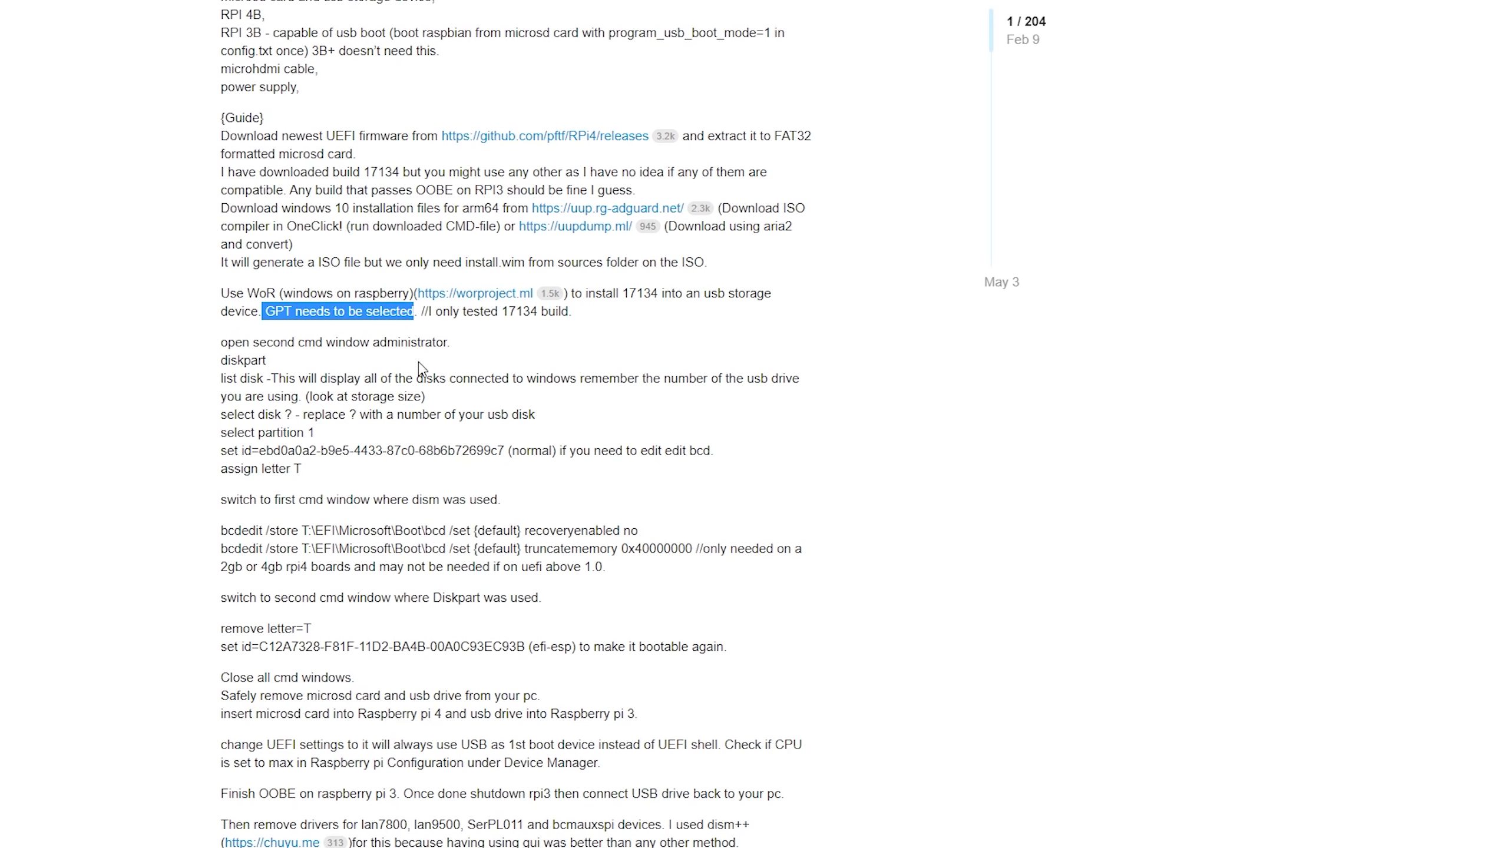
key(alt+Tab)
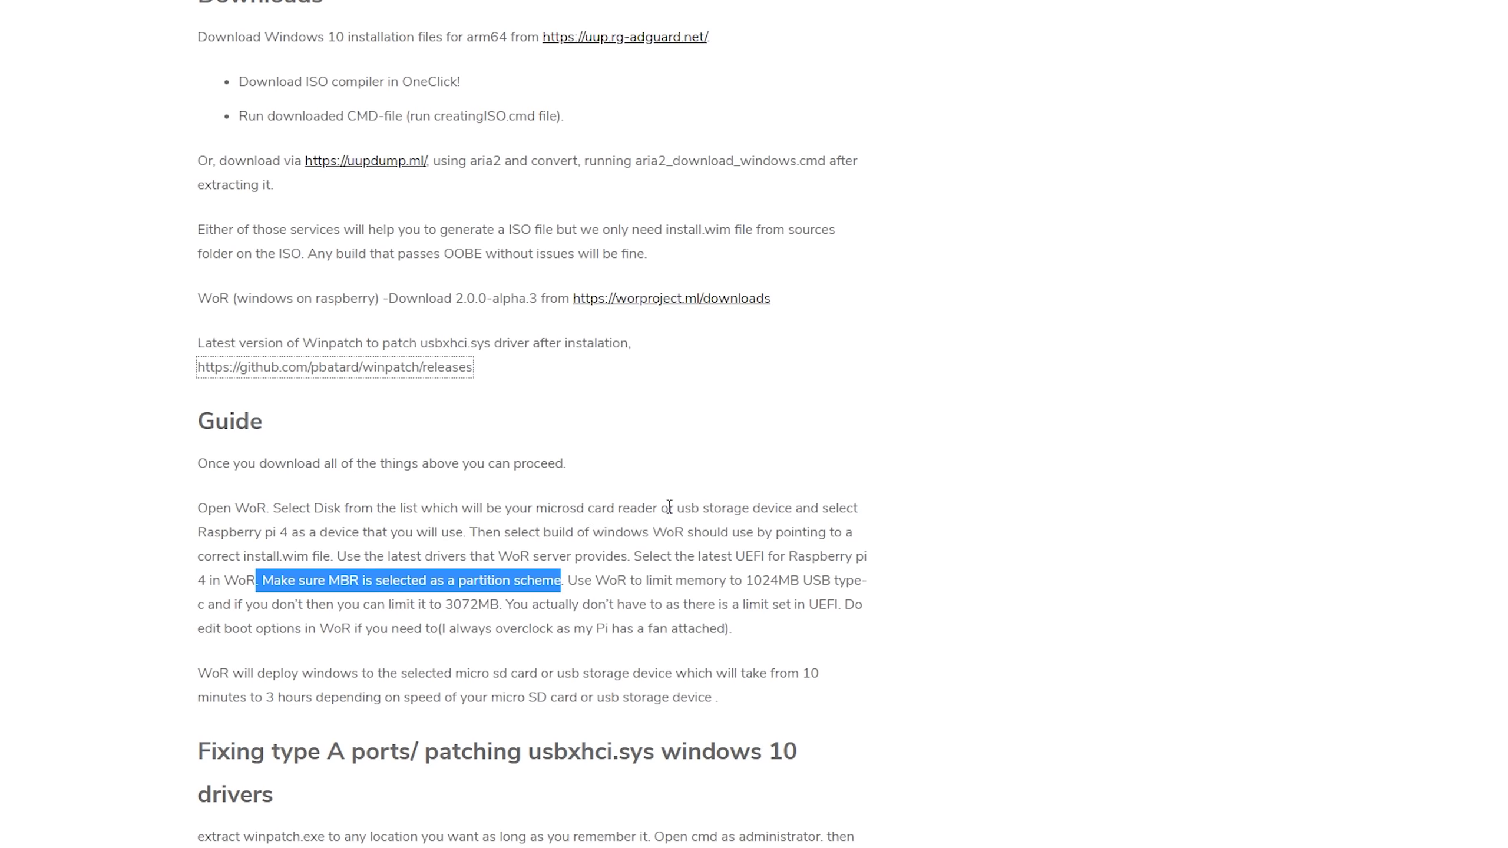
scroll(669, 506, down, 3)
click(435, 522)
drag(269, 408, 468, 412)
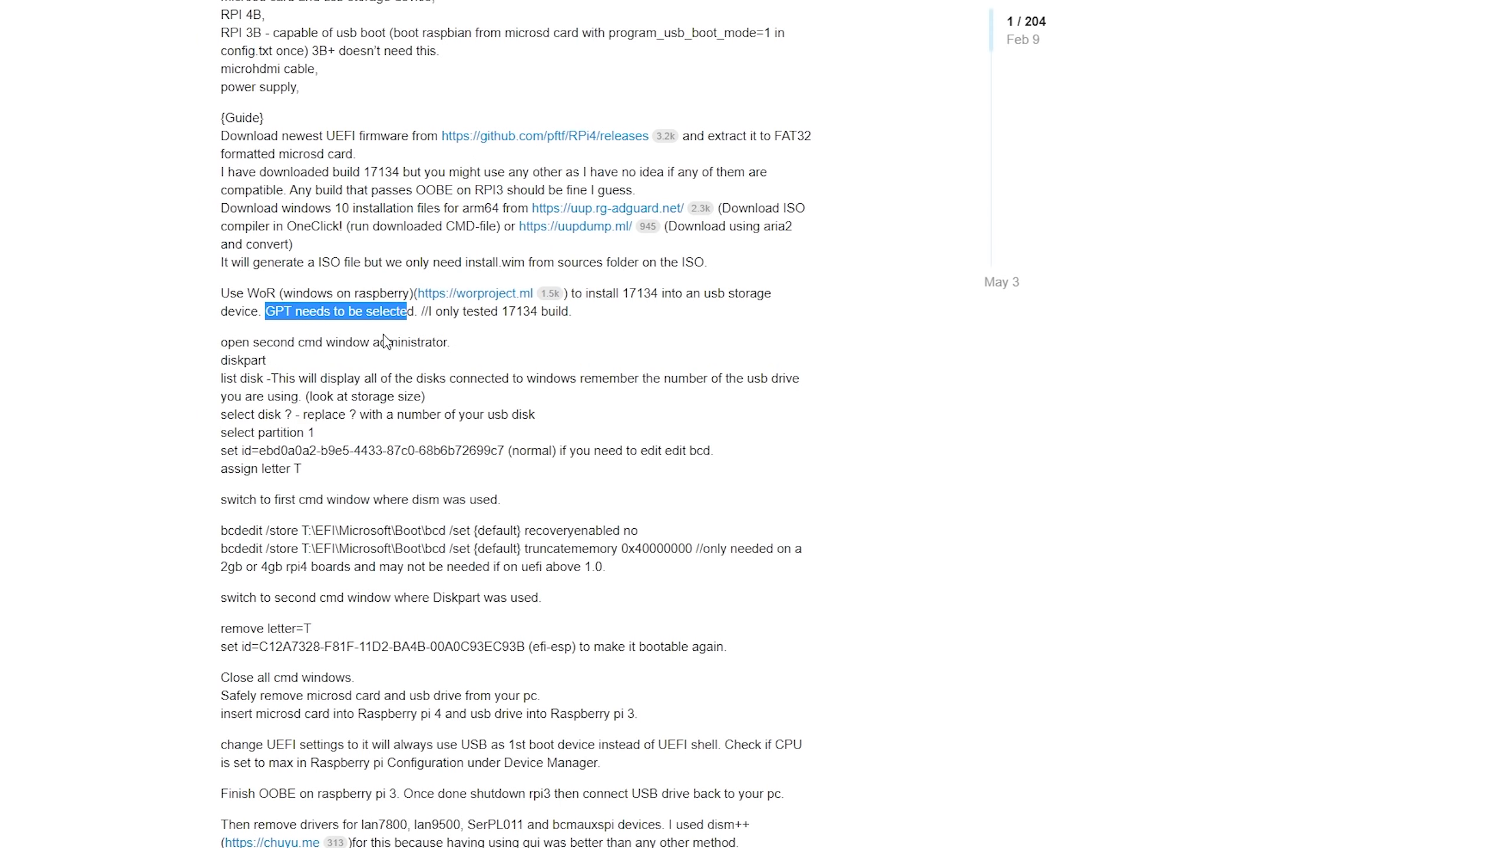
click(292, 413)
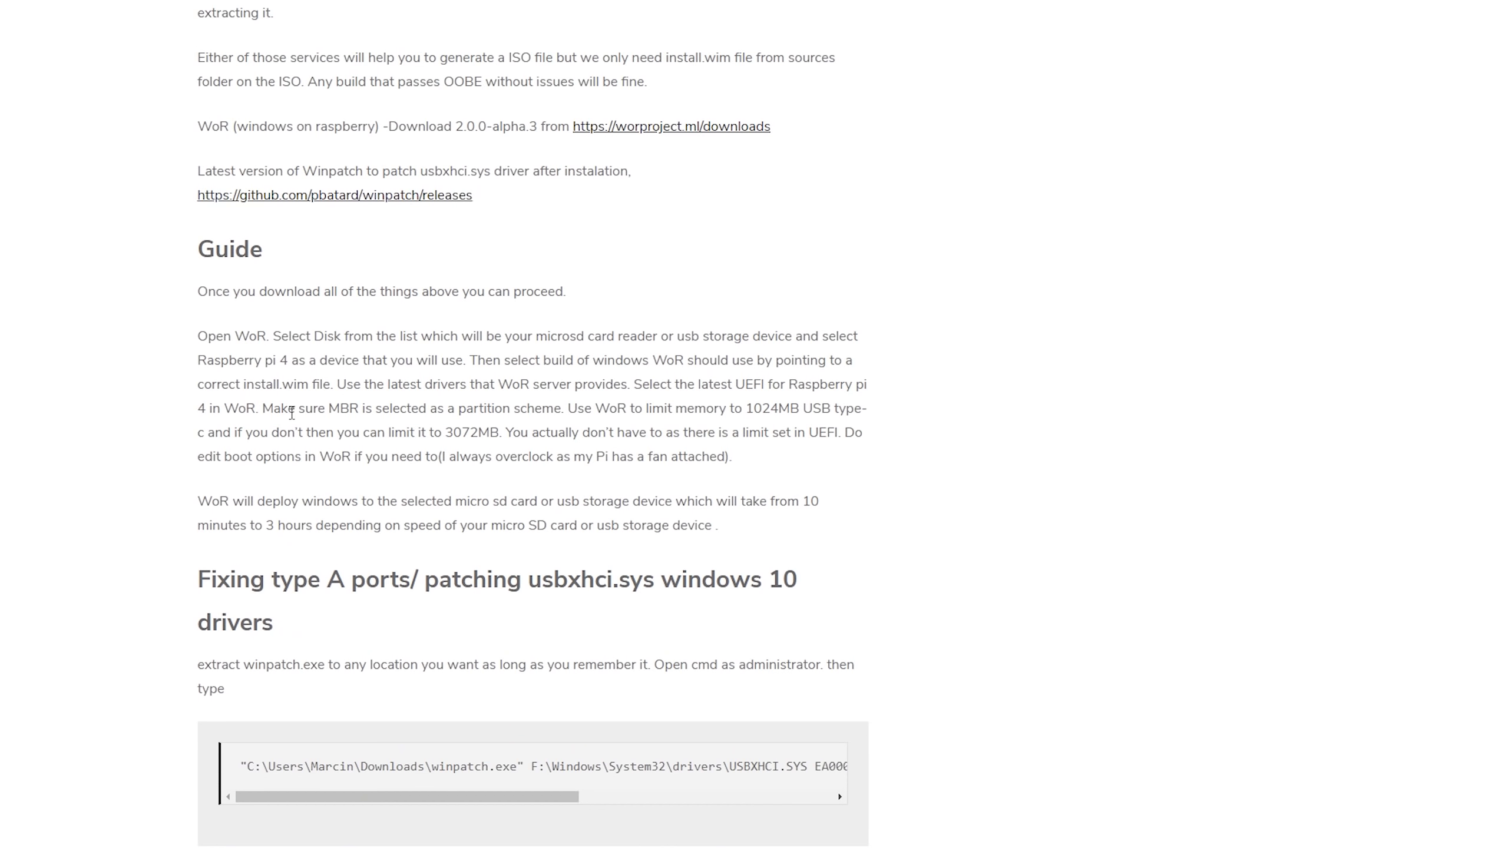
drag(292, 413, 552, 413)
click(567, 488)
Step: Patch I:\Windows\System32\drivers\USBXHCI.SYS with winpatch.exe, using EA000037E8630091 EA000036E8630091 0A010037E8430091 0A010036E8430091 from the guide
scroll(535, 568, down, 3)
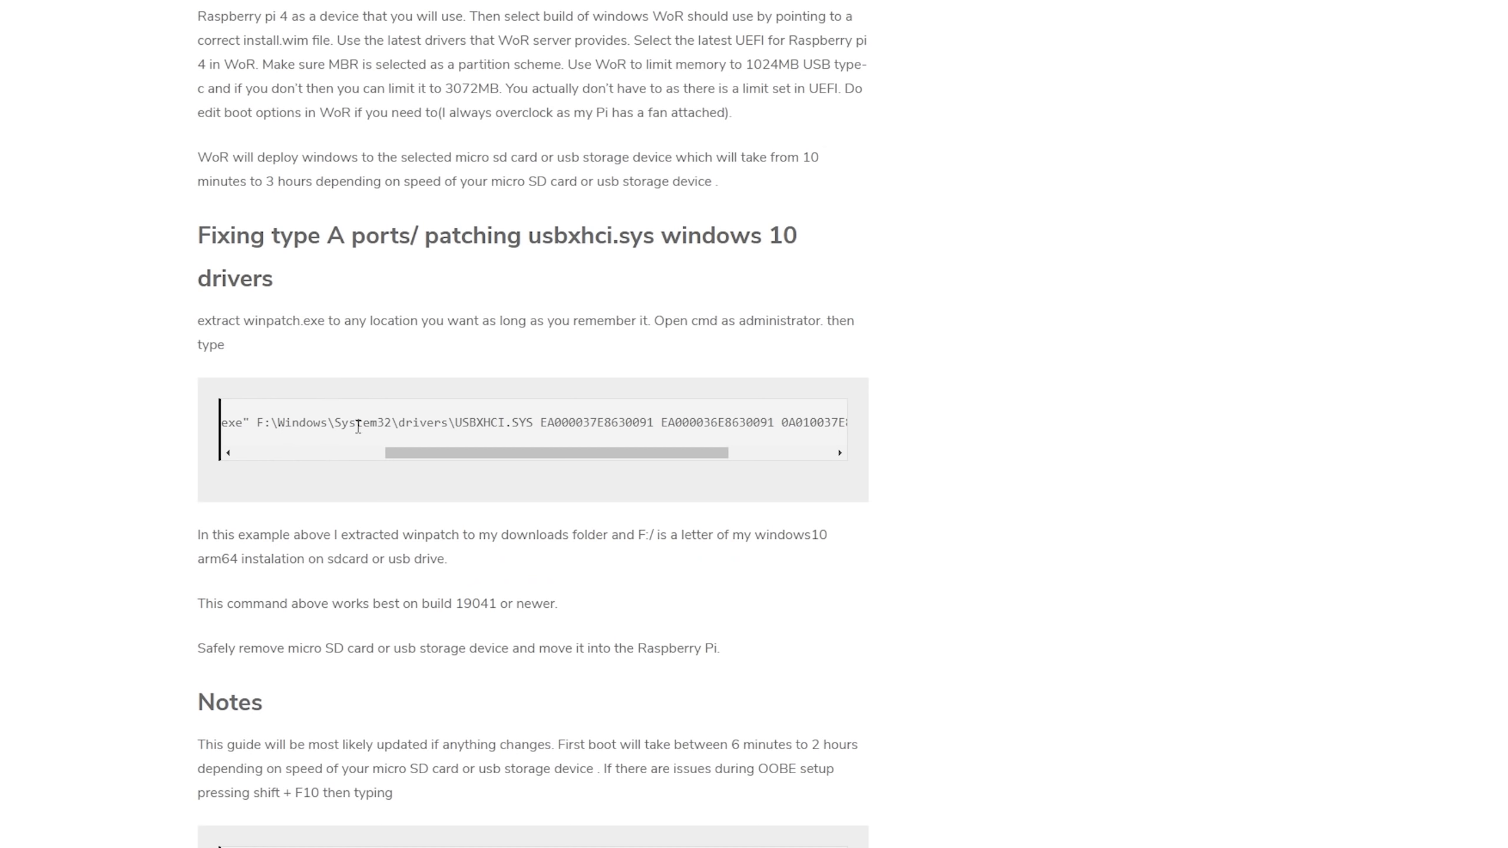
drag(534, 423, 477, 423)
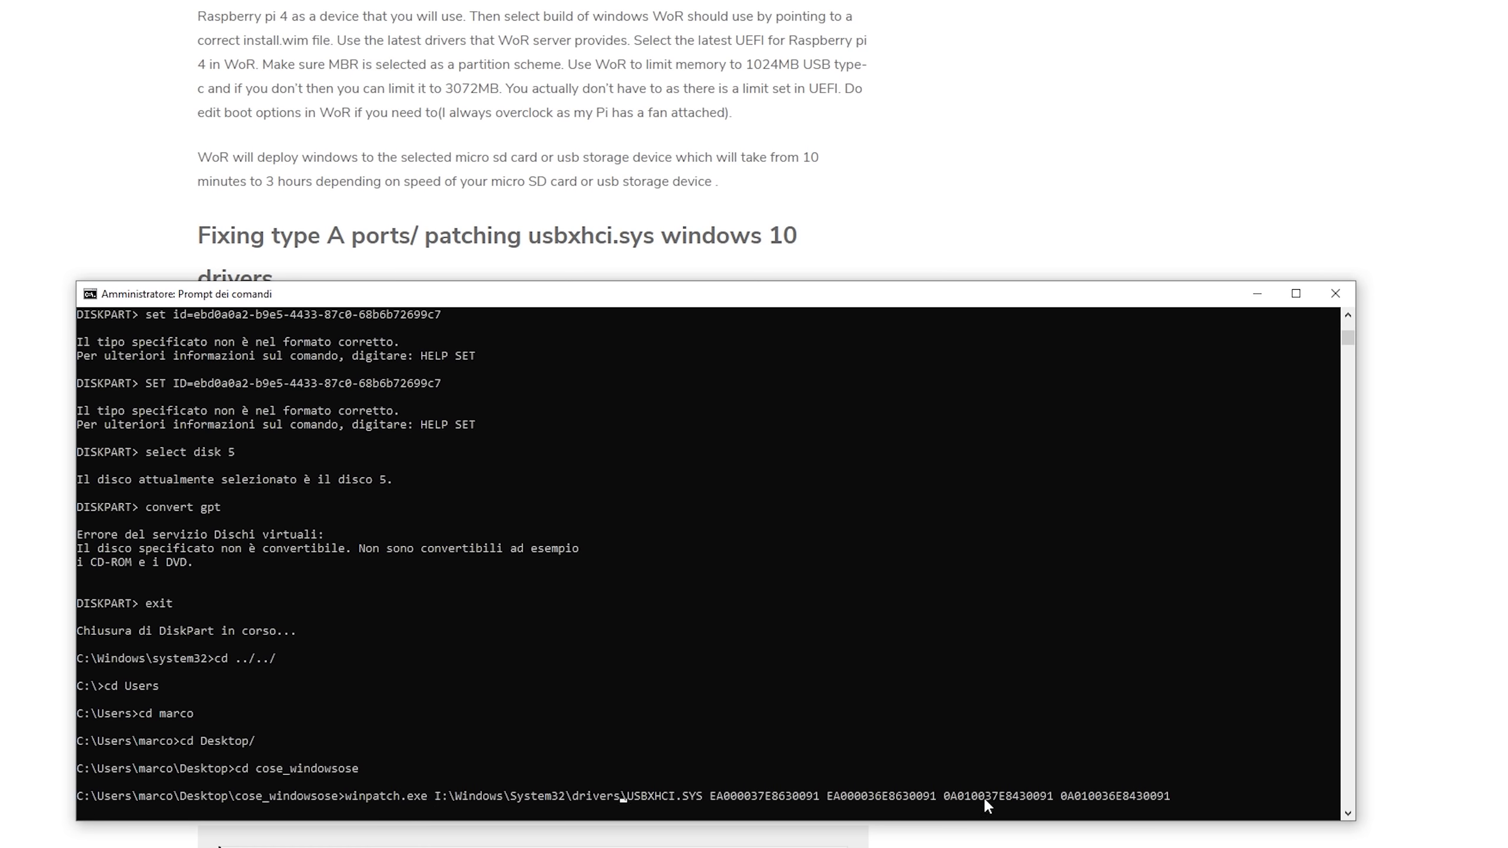
key(Return)
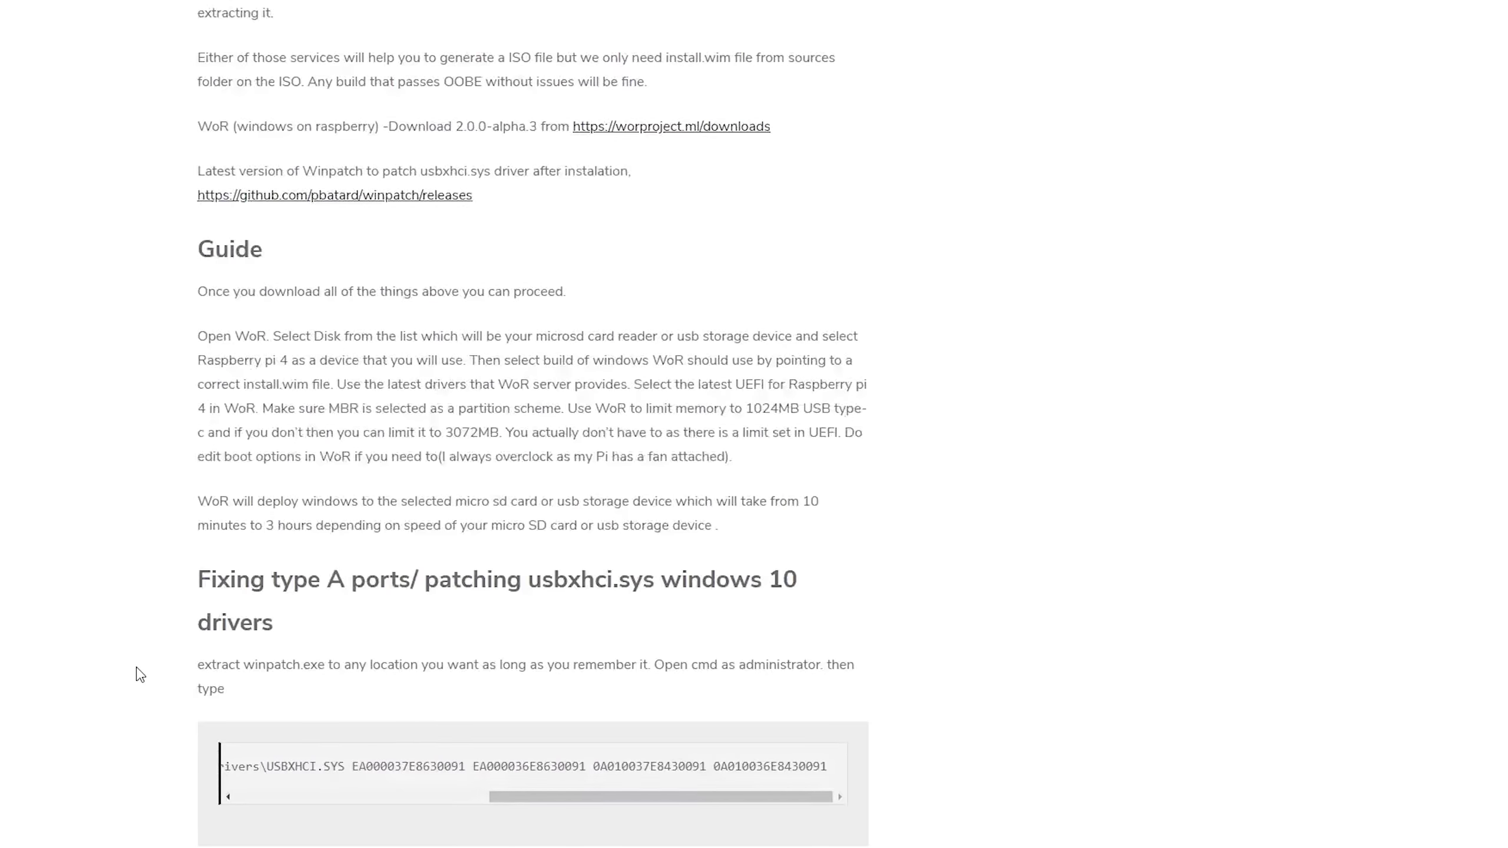
Step: Return to the forum guide and examine its bcdedit commands for the boot store
scroll(146, 233, down, 10)
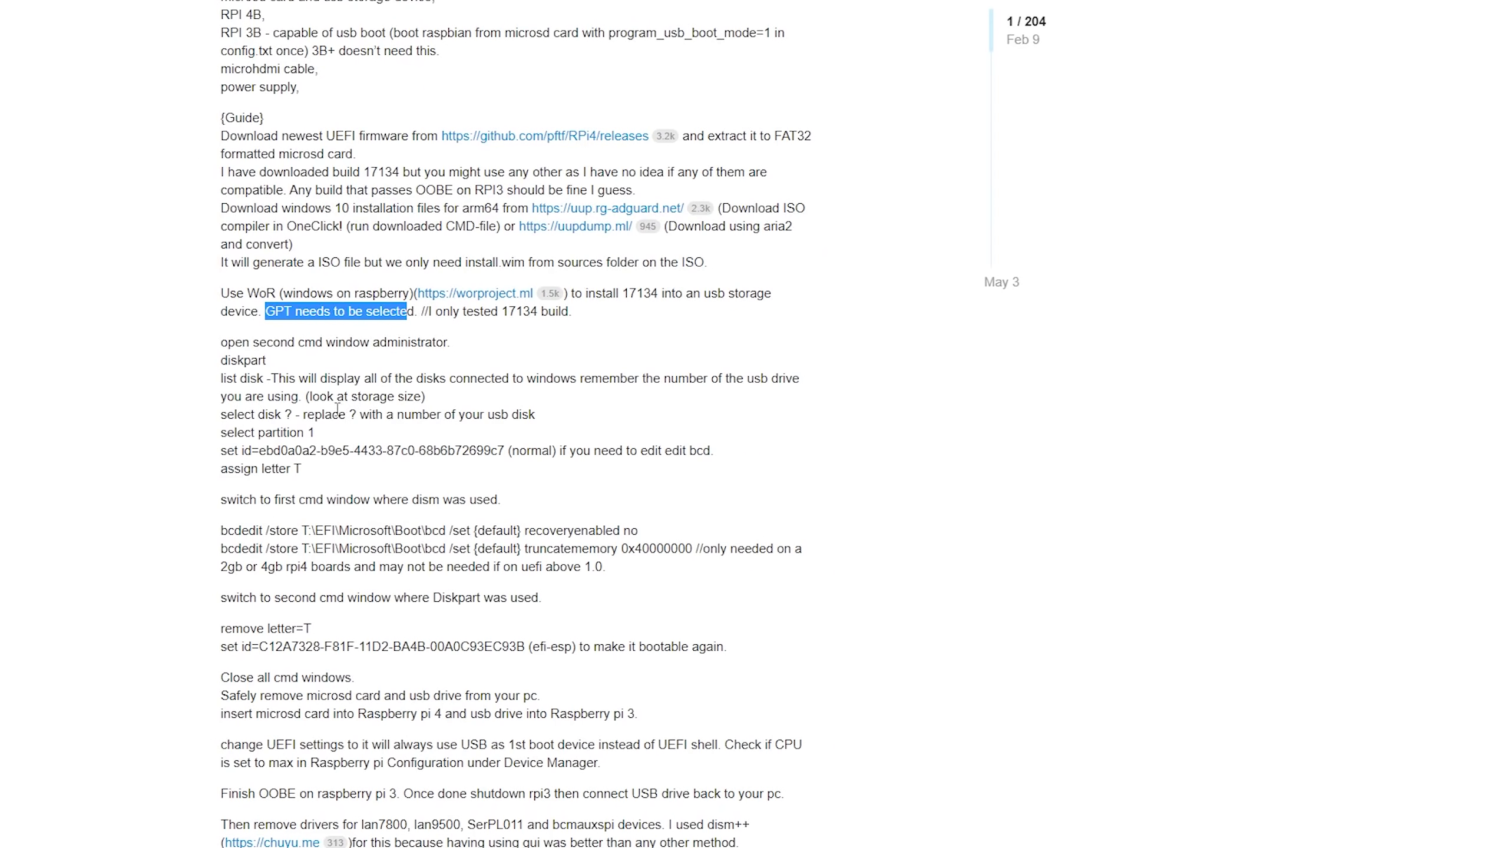
scroll(337, 408, down, 3)
drag(222, 358, 693, 377)
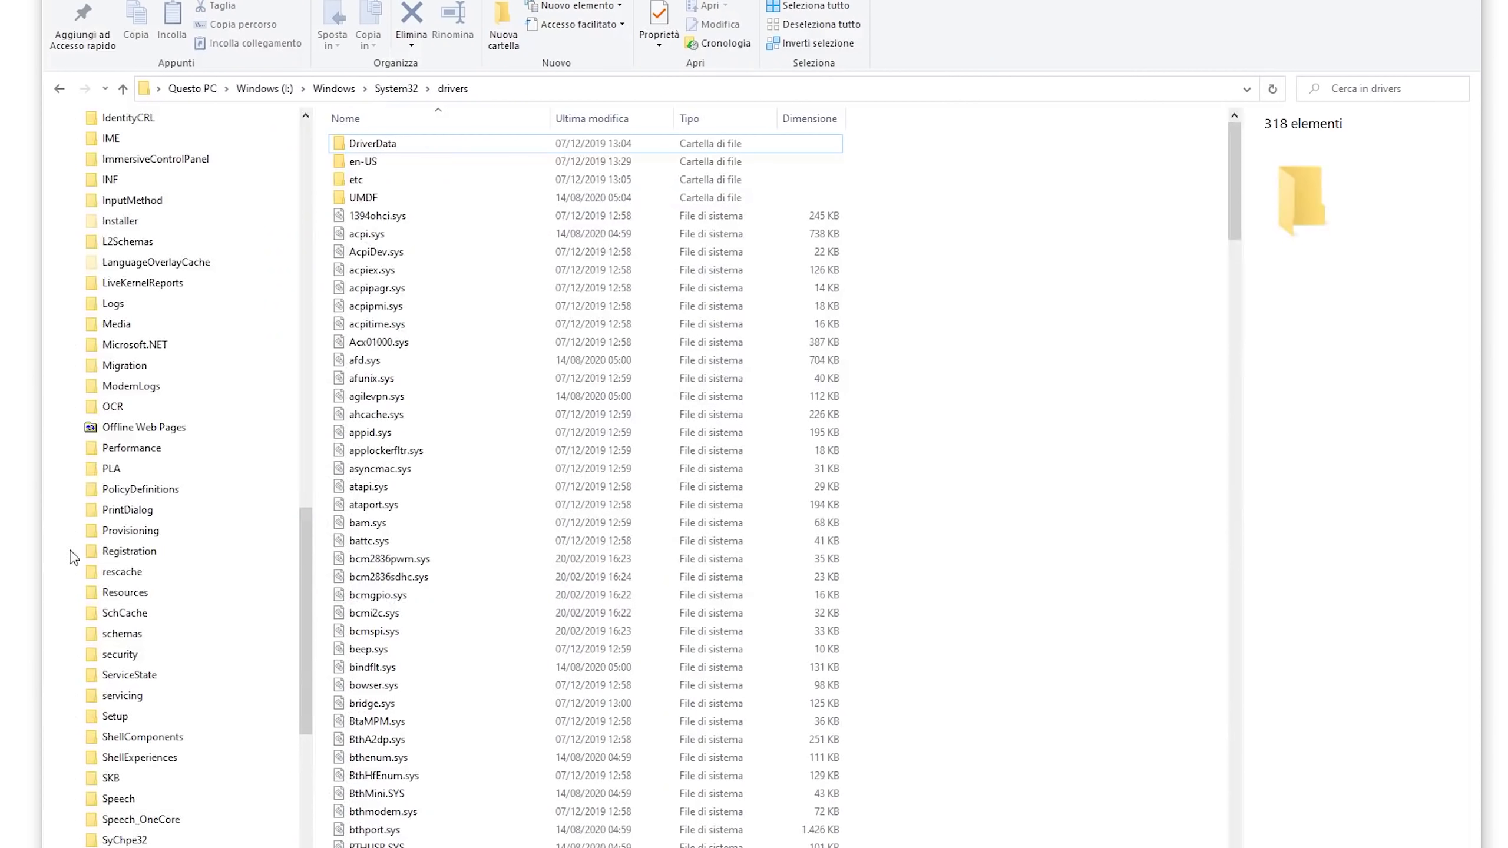
Step: Locate the BCD file in EFI\Microsoft\Boot on the BOOT (J:) drive and copy the folder's path
scroll(192, 472, up, 10)
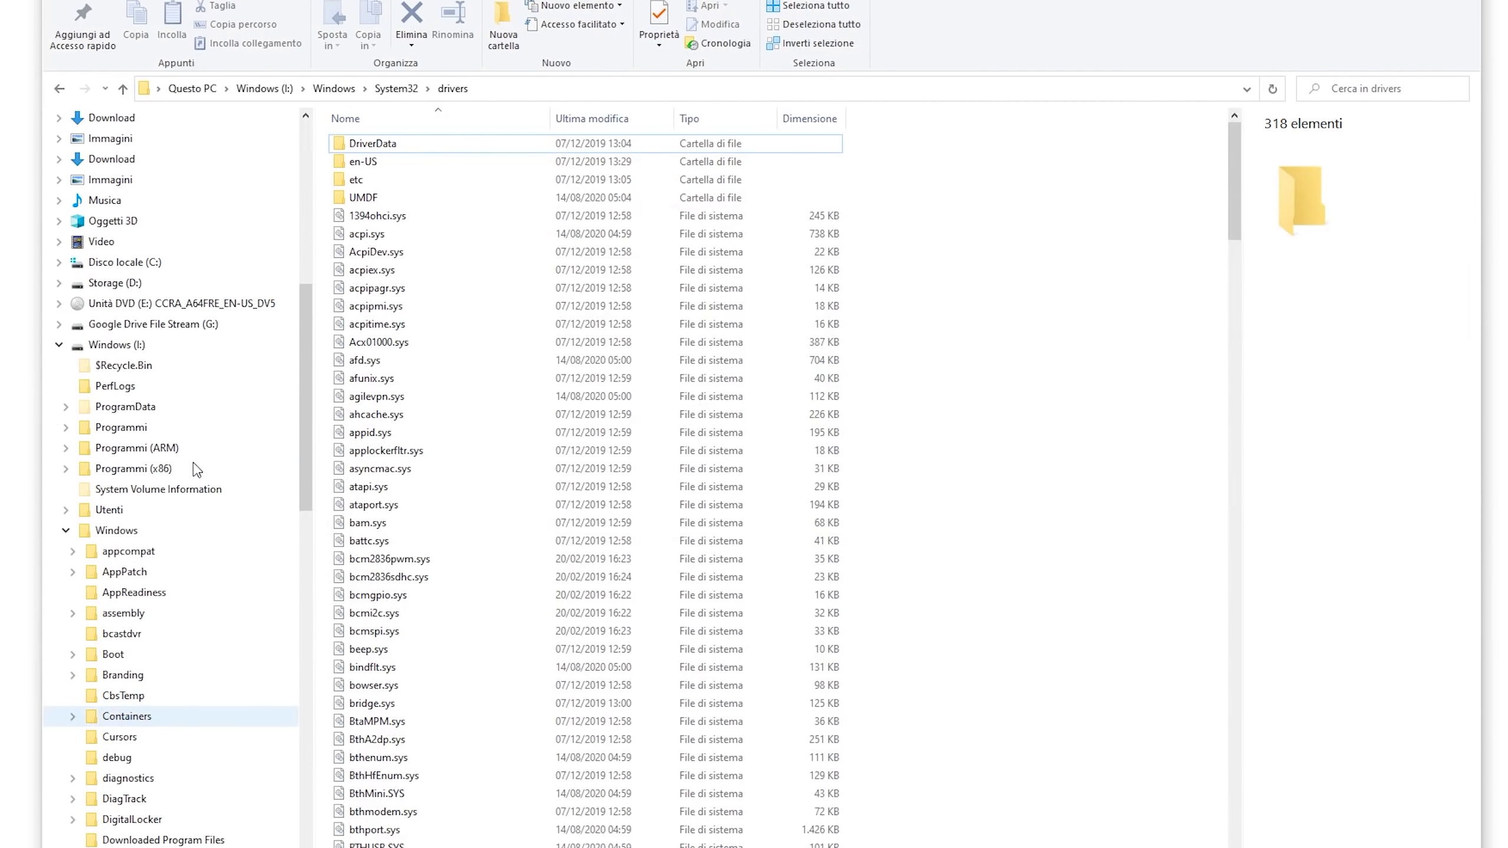
click(86, 629)
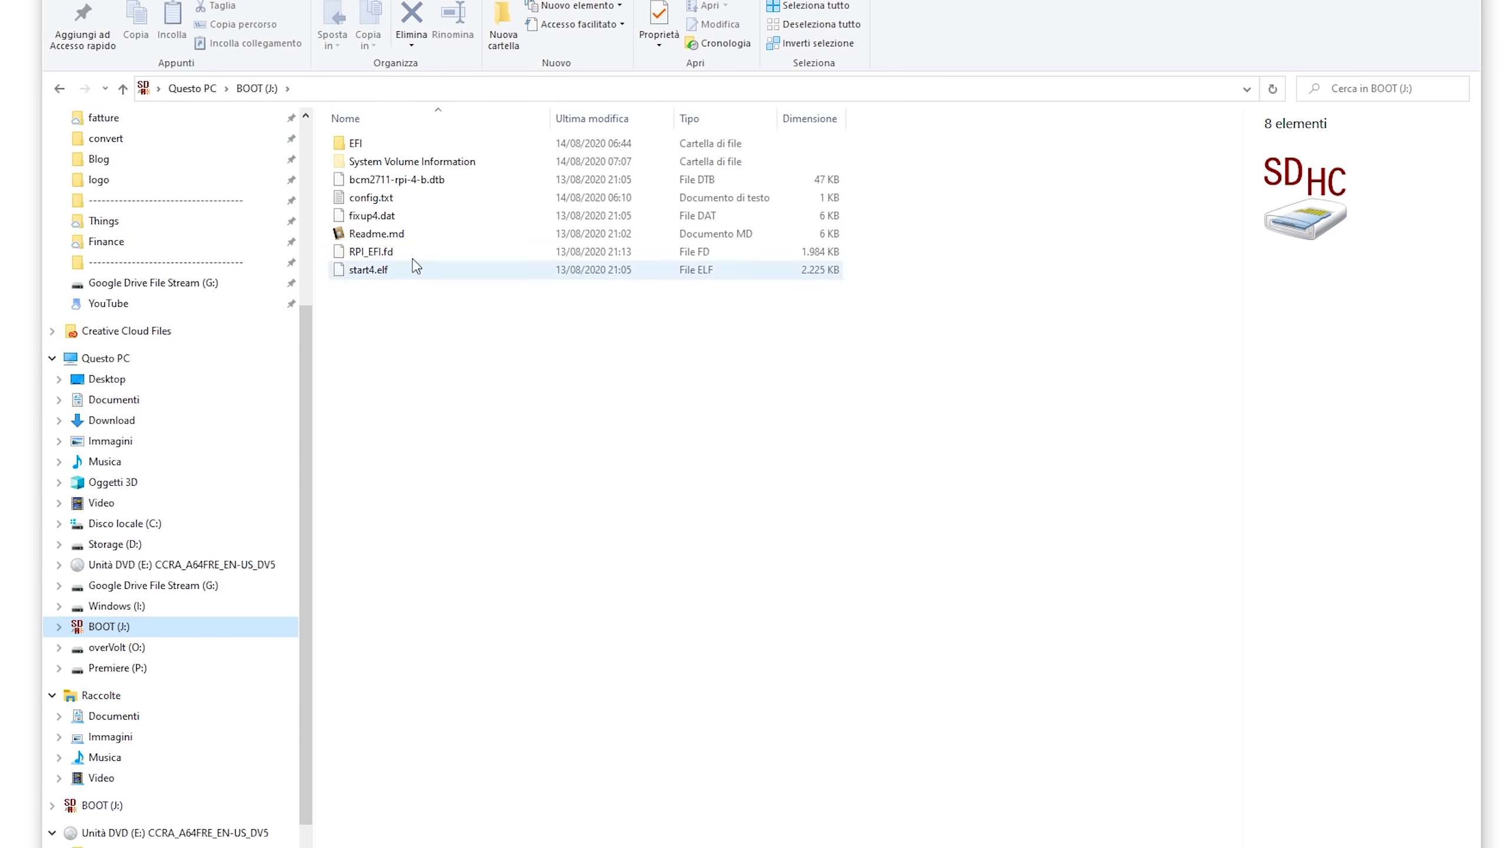
double_click(371, 141)
double_click(395, 161)
click(397, 163)
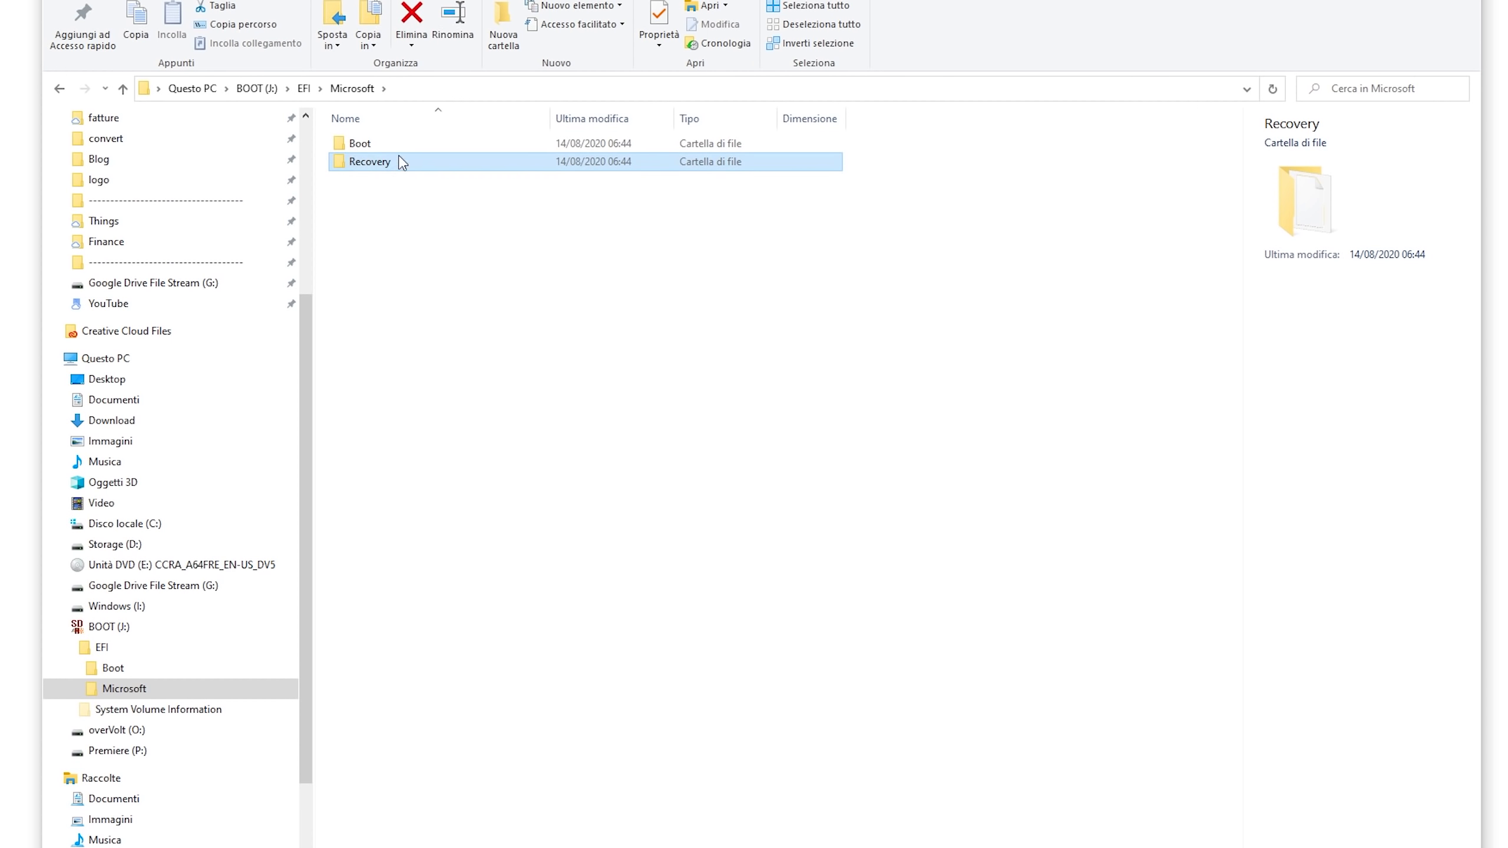
click(403, 148)
double_click(403, 149)
scroll(617, 428, down, 4)
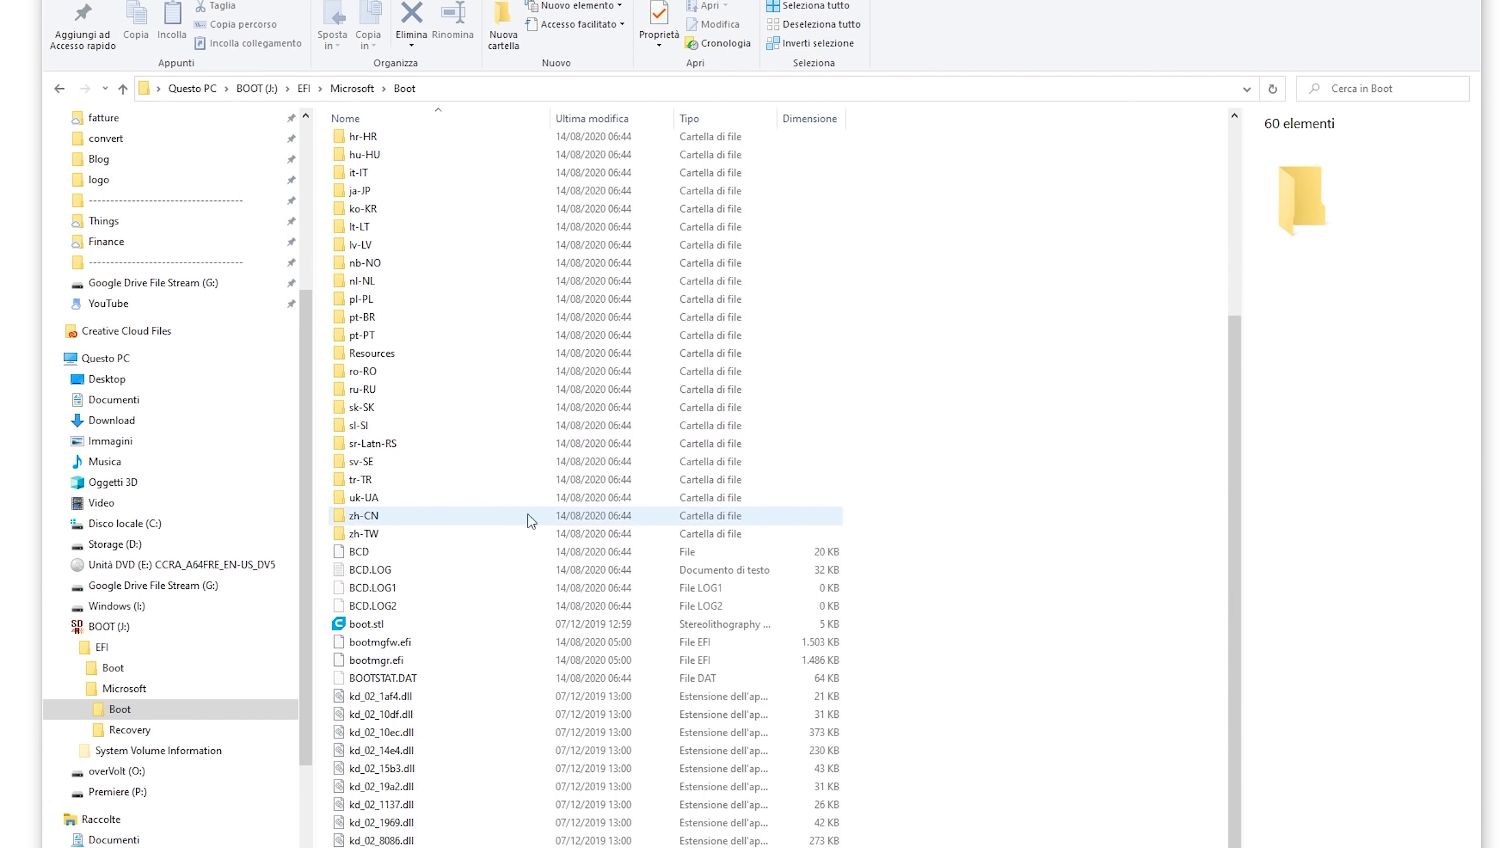
click(422, 556)
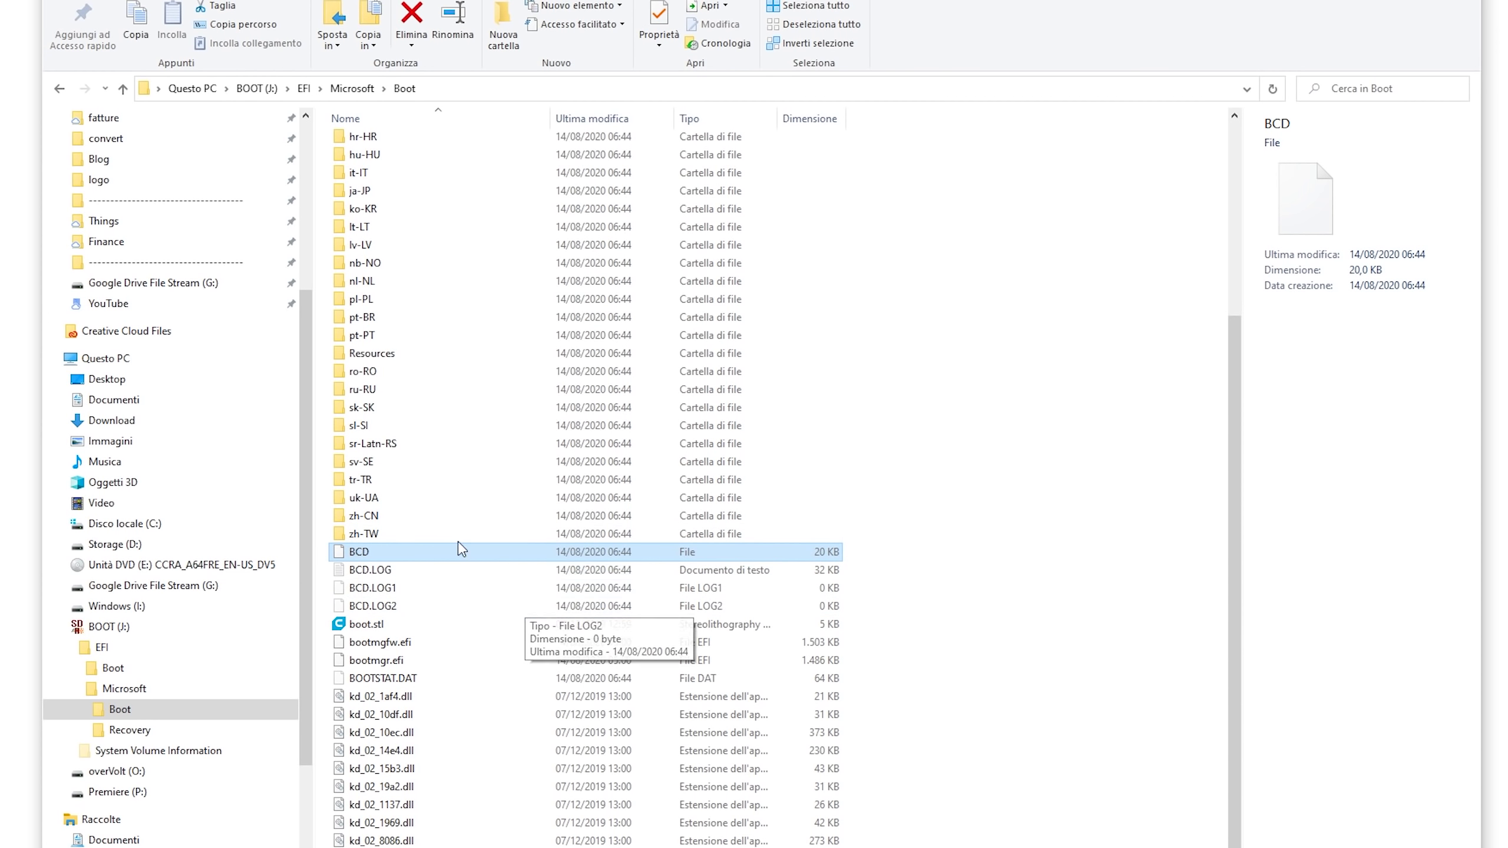
click(471, 91)
key(ctrl+c)
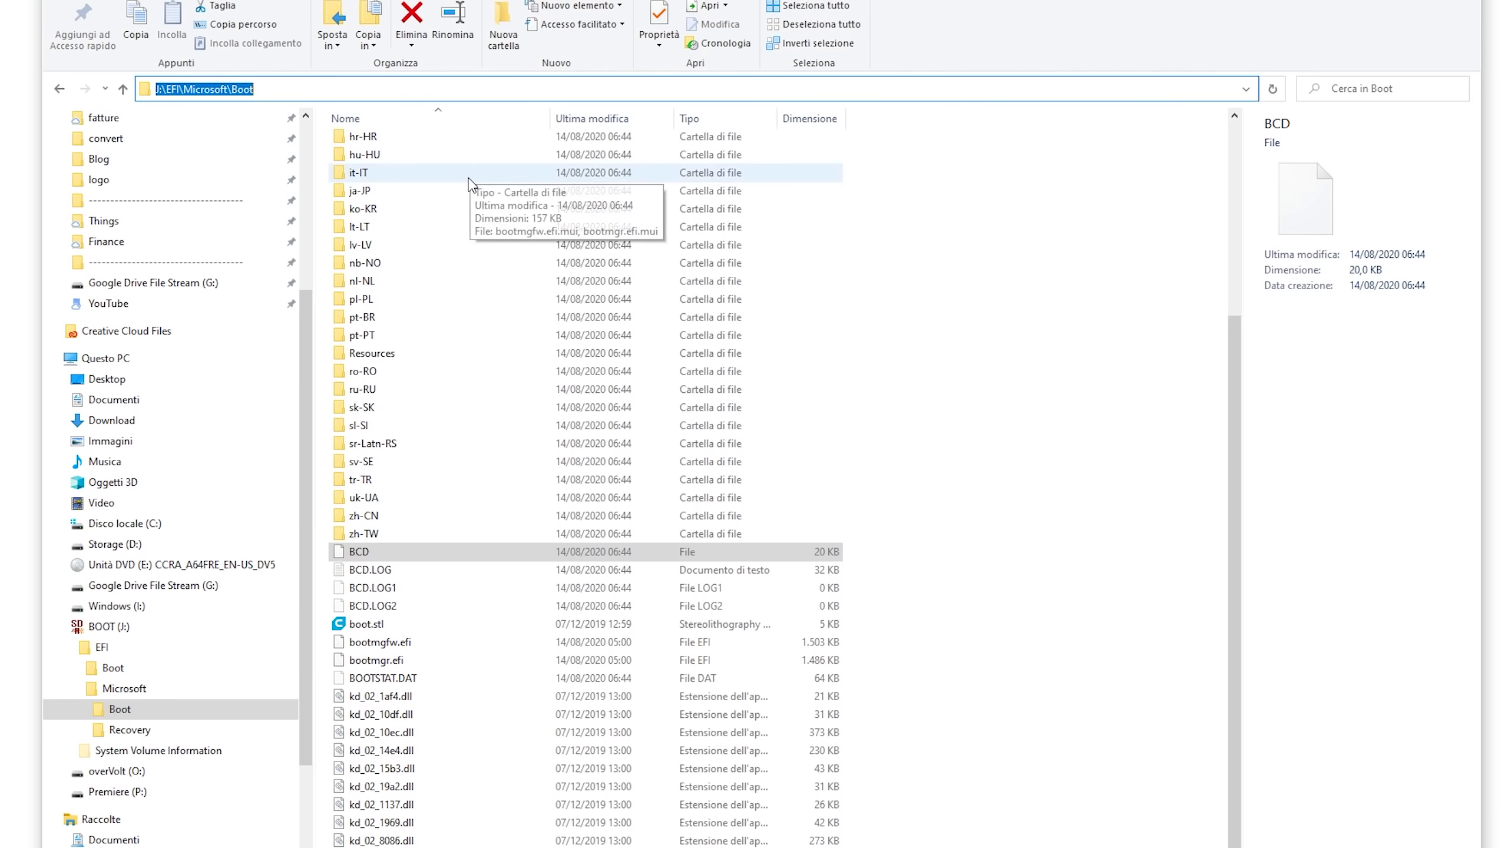
Step: Enter the beginning of a bcdedit command in the administrator command prompt: bcdedit /store J:\EFI\Microsoft\Boot\BCD
key(alt+Tab)
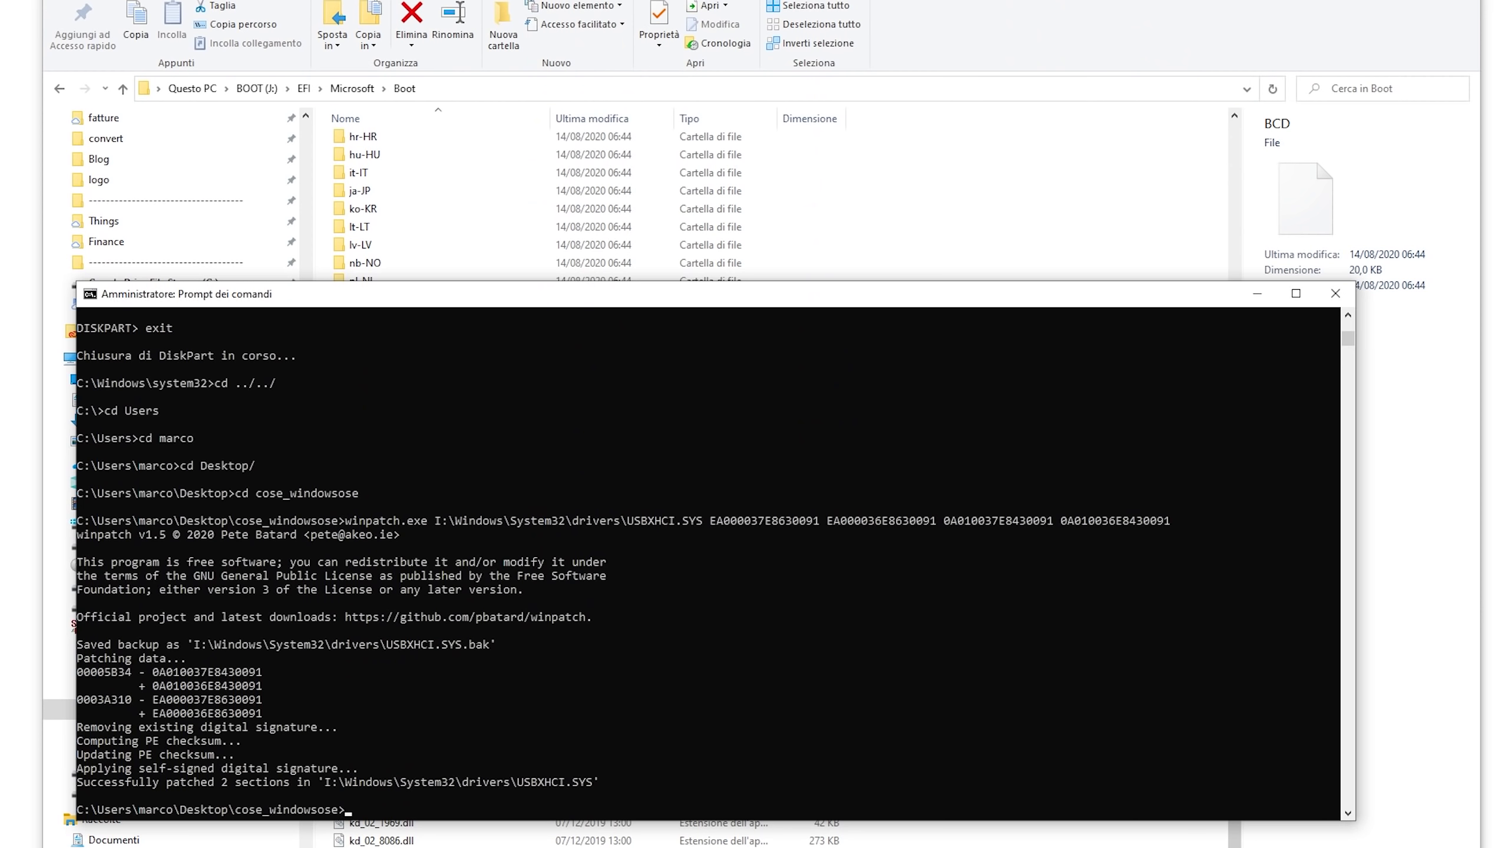
text(bcd)
text(bcdedit)
text(/)
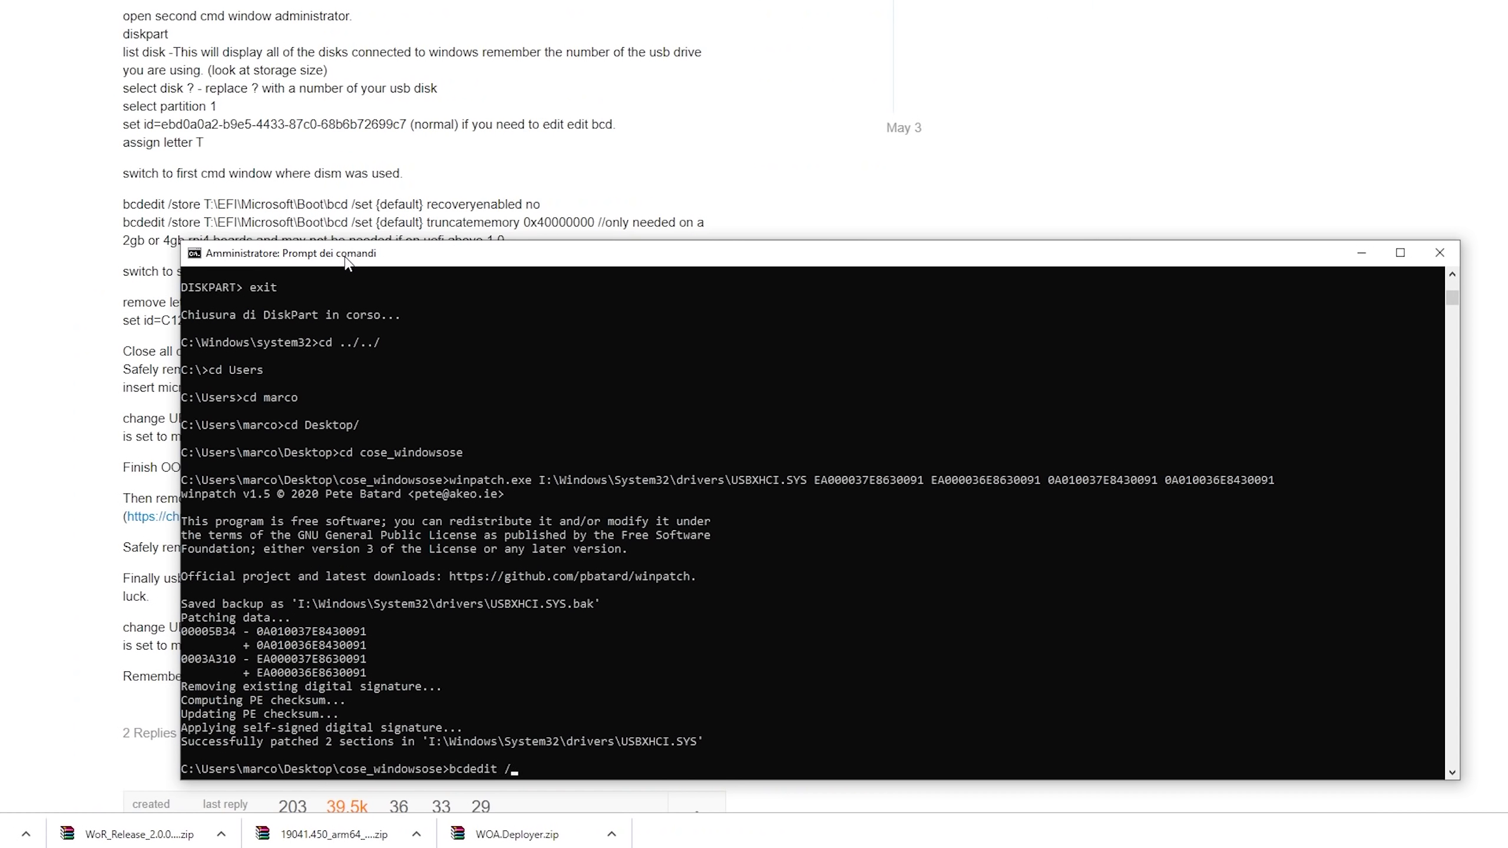
text(store)
key(ctrl+v)
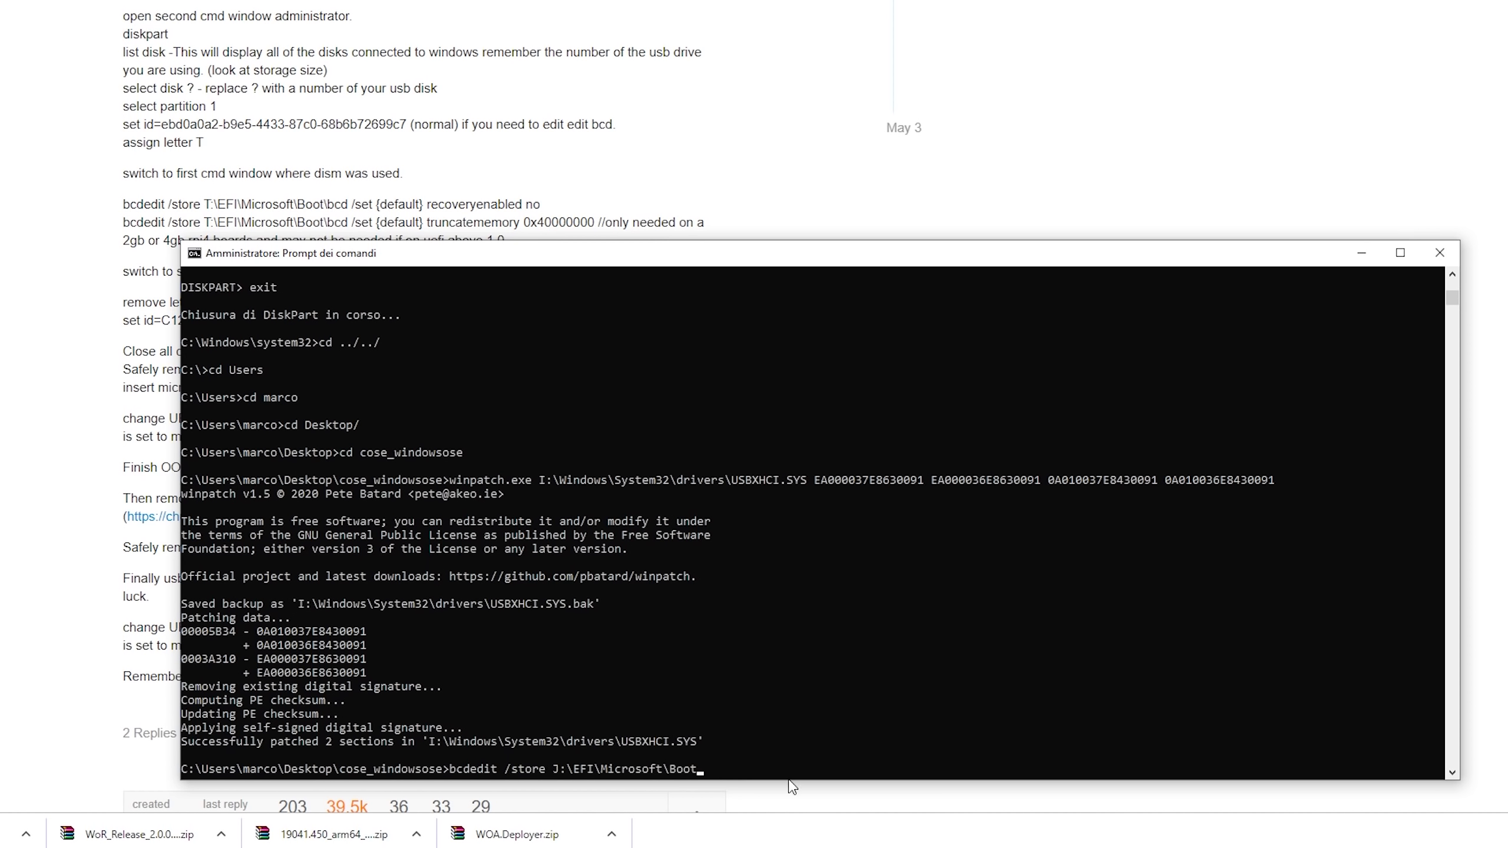
text(BCD)
Step: Complete the bcdedit command with /set {default} recoveryenabled no from the forum guide and run it
click(796, 786)
drag(349, 204, 545, 213)
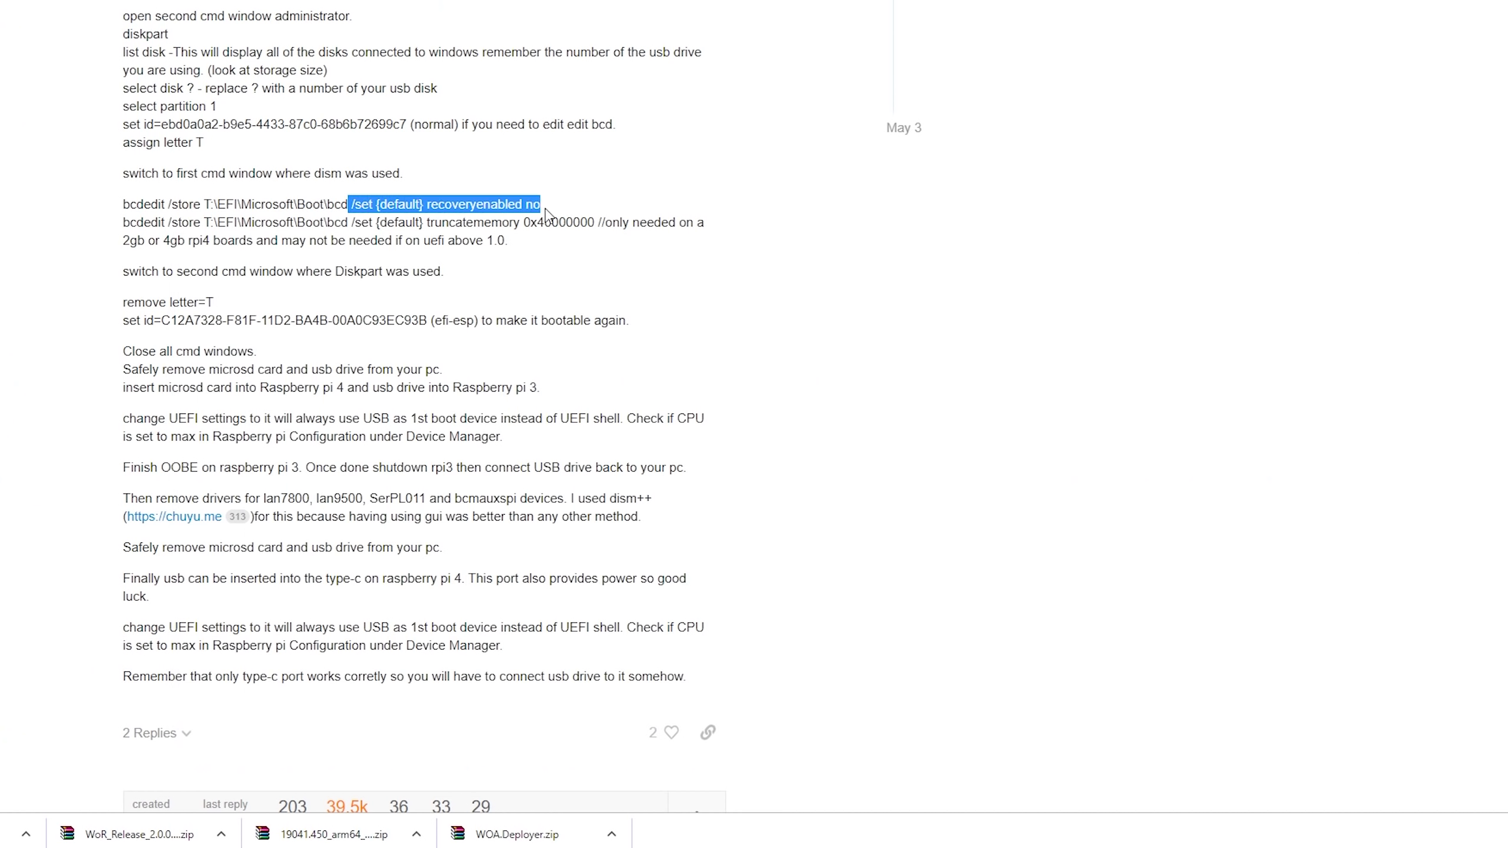
key(ctrl+c)
key(alt+Tab)
key(ctrl+v)
key(Return)
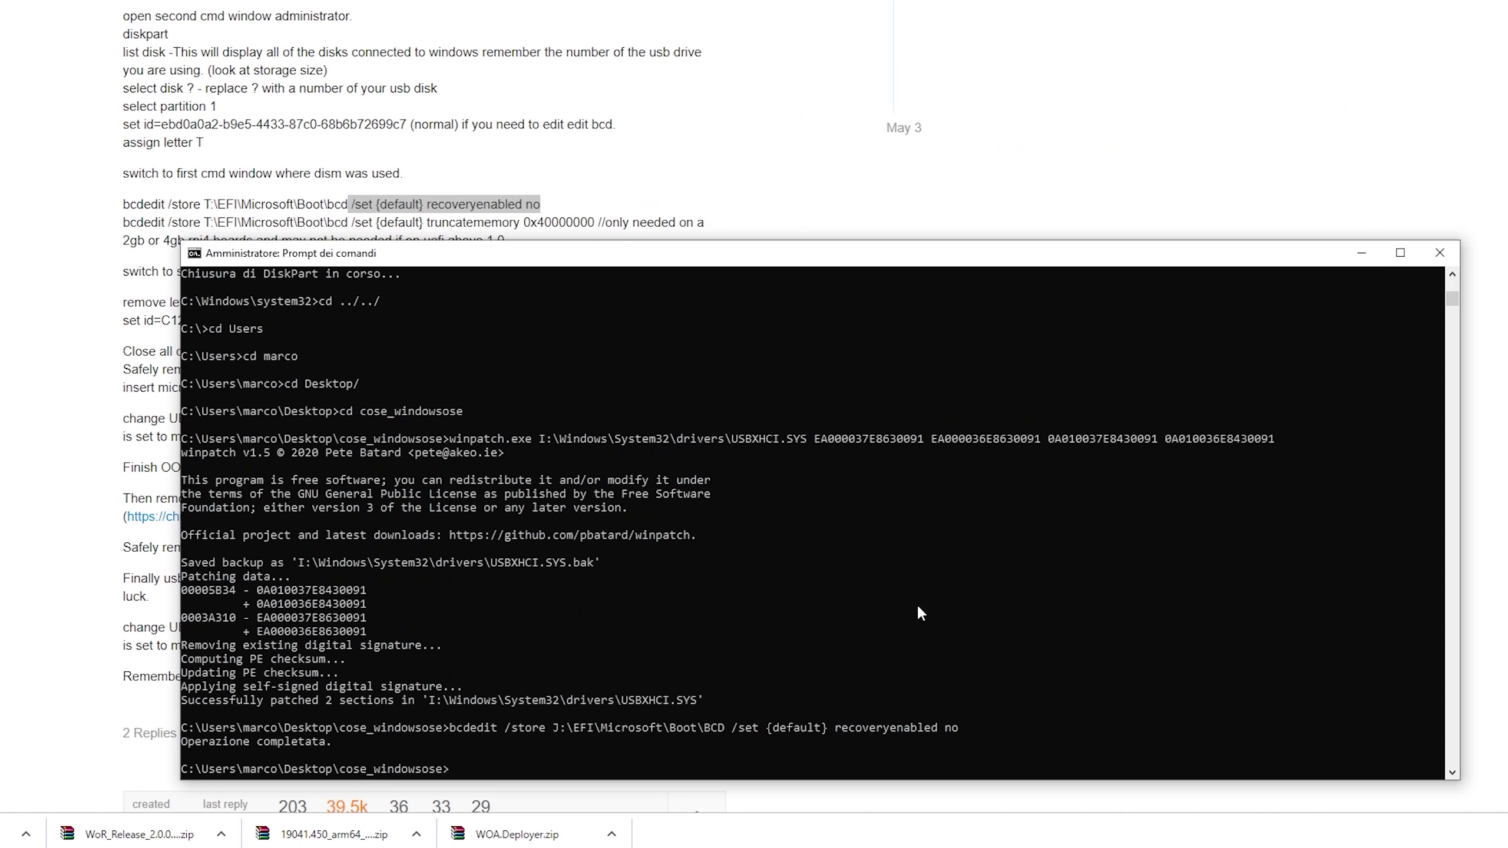
Step: Run bcdedit on the same BCD store with /set {default} truncatememory 0x40000000, copying the setting from the guide
key(alt+Tab)
drag(426, 222, 563, 226)
key(ctrl+c)
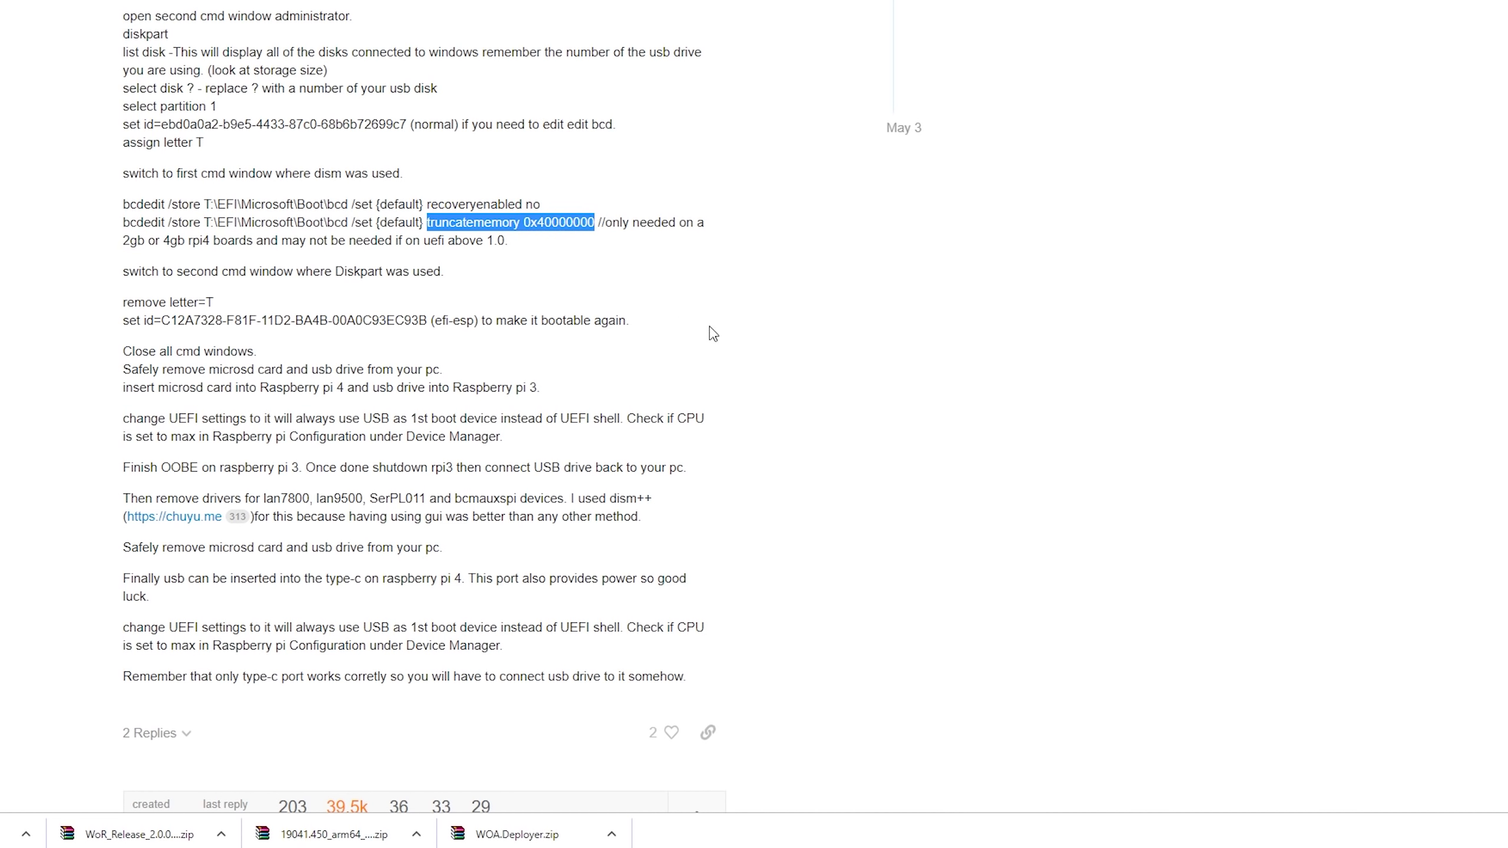
key(alt+Tab)
key(ctrl+v)
key(Return)
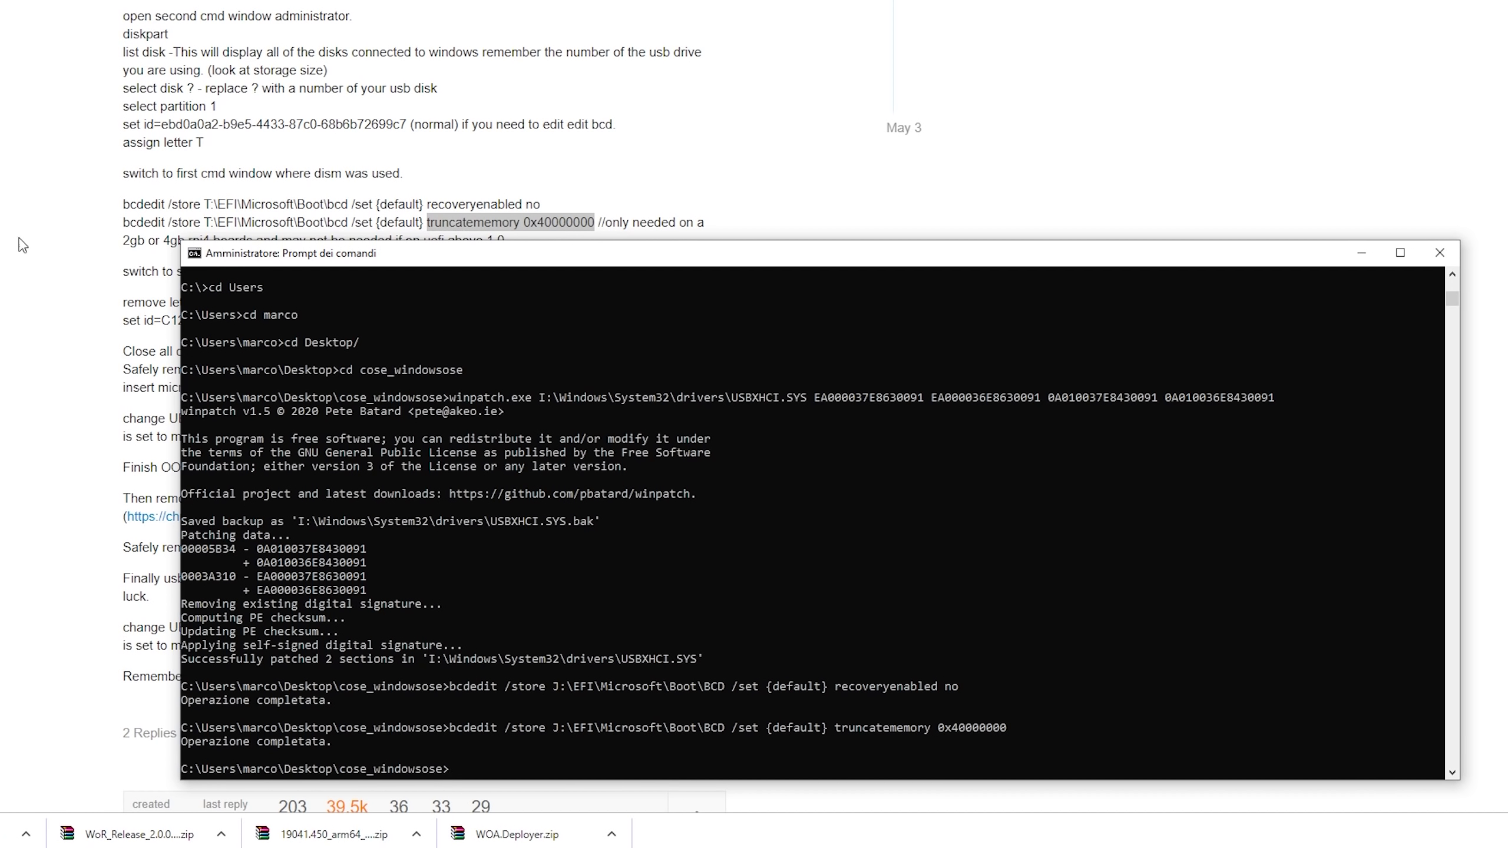
Step: Check the guide's list of drivers to remove, then run dism in the command prompt and look through its options
click(83, 297)
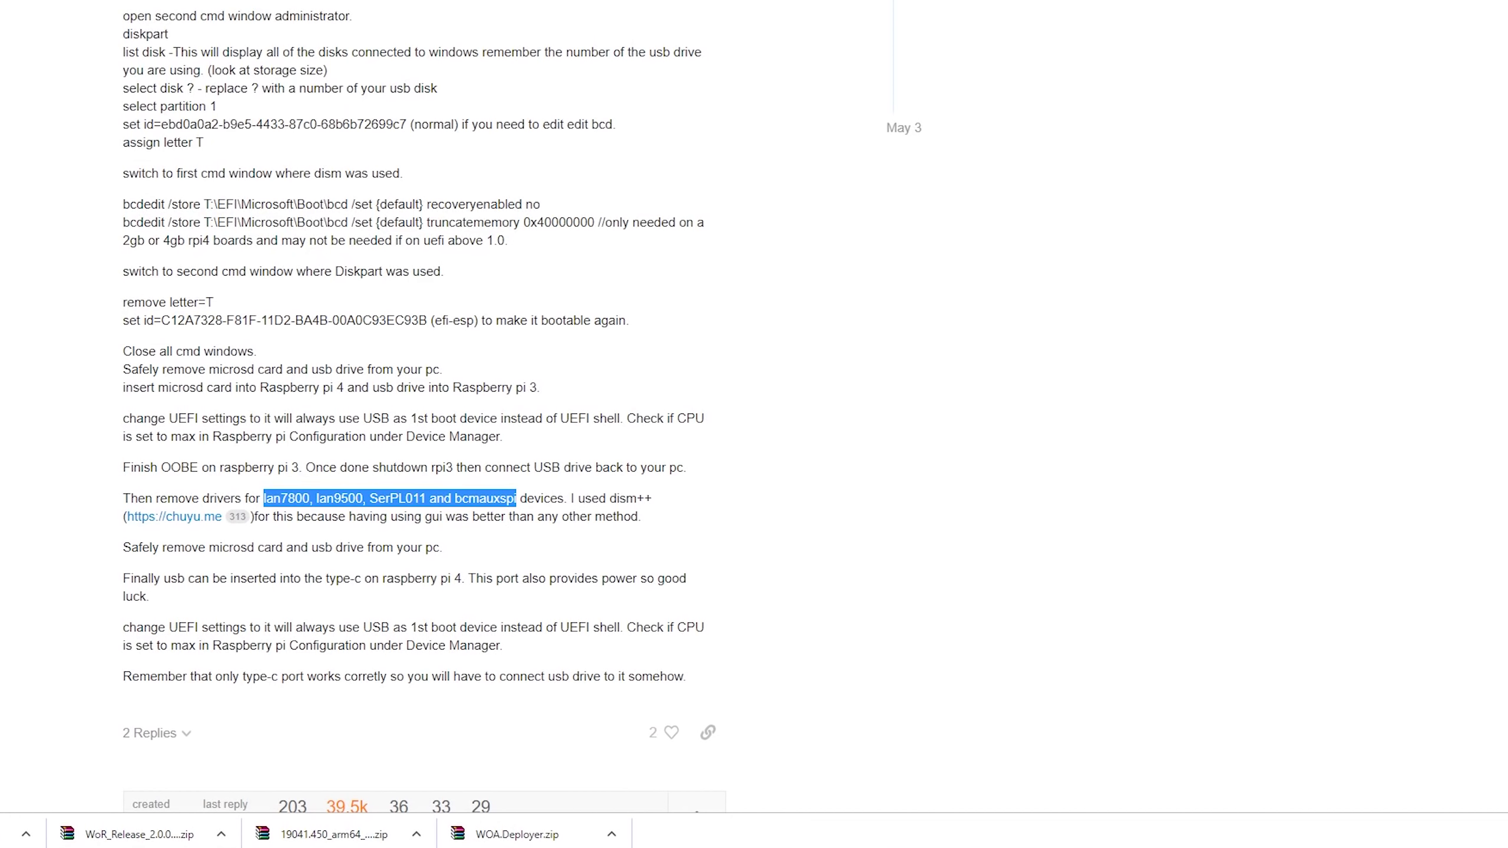
key(alt+Tab)
text(dism)
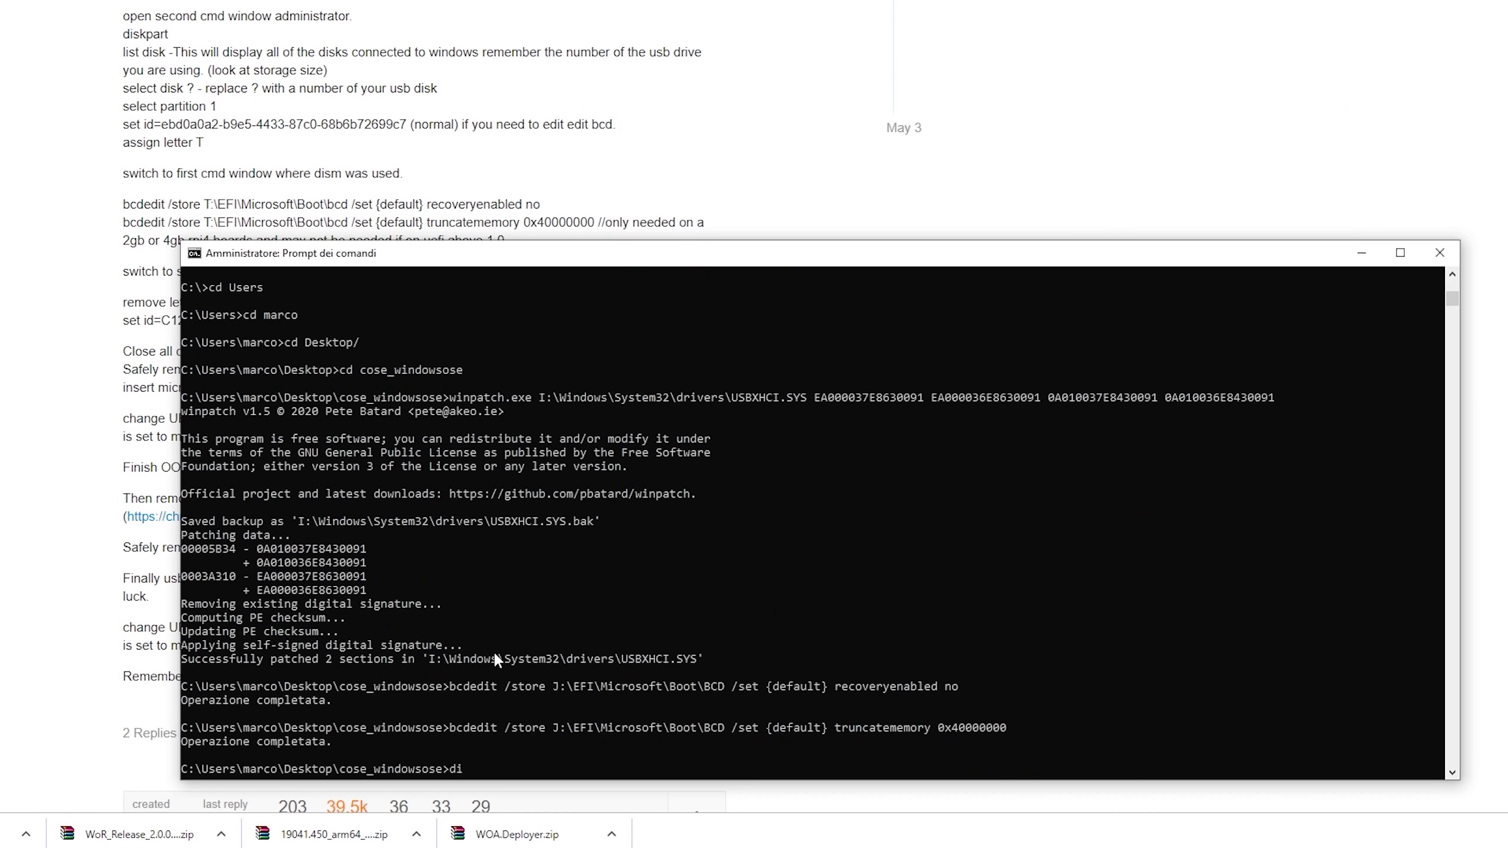
key(Return)
scroll(532, 582, up, 20)
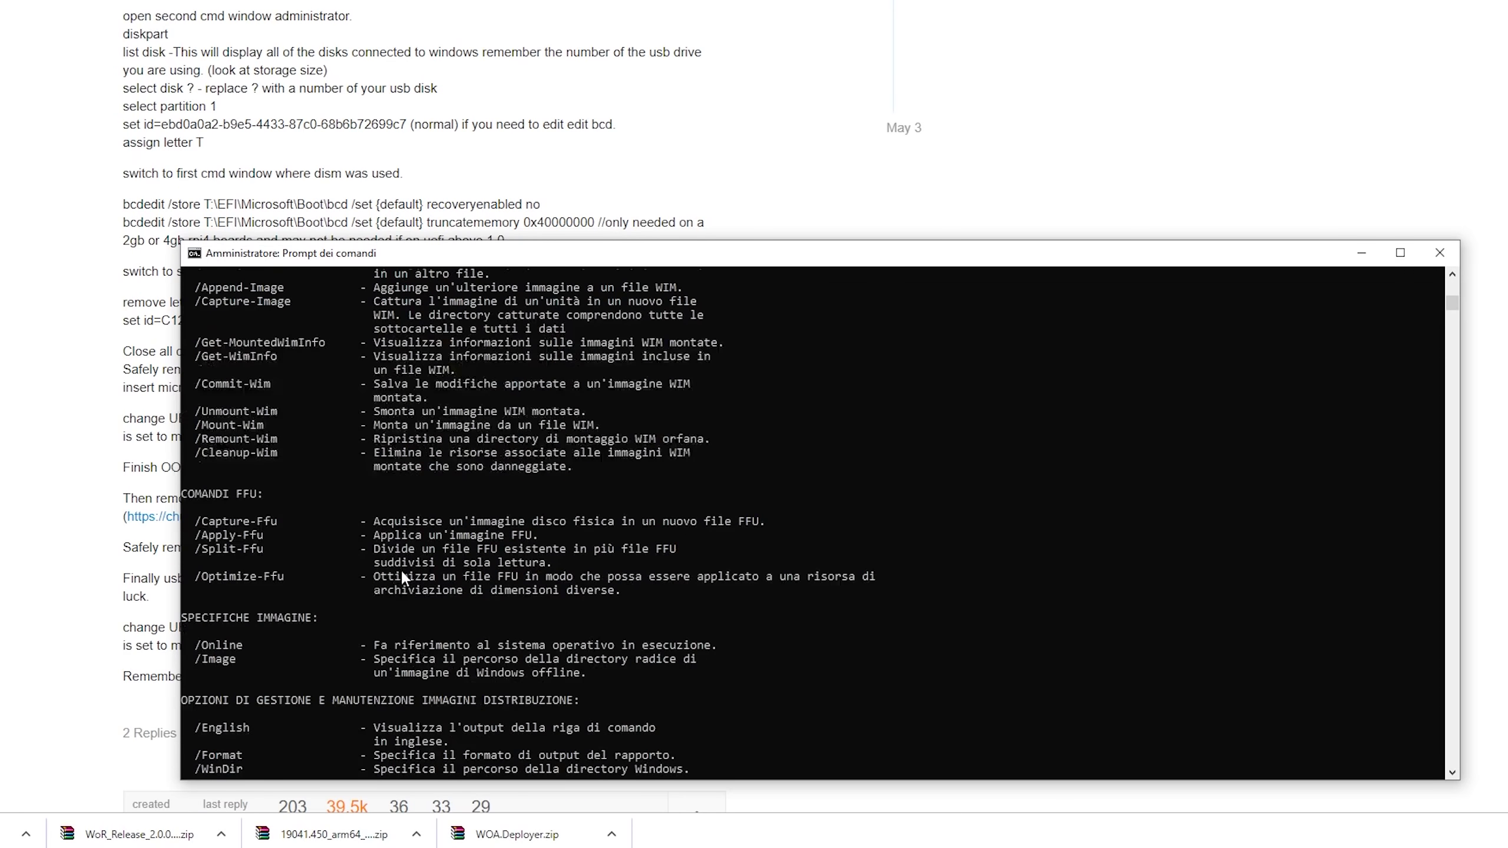
Step: Finish reading the dism help, search Google for the guide's dism++ tool and open the Dism++ | New Windows Utility site
scroll(380, 513, up, 3)
scroll(475, 532, down, 20)
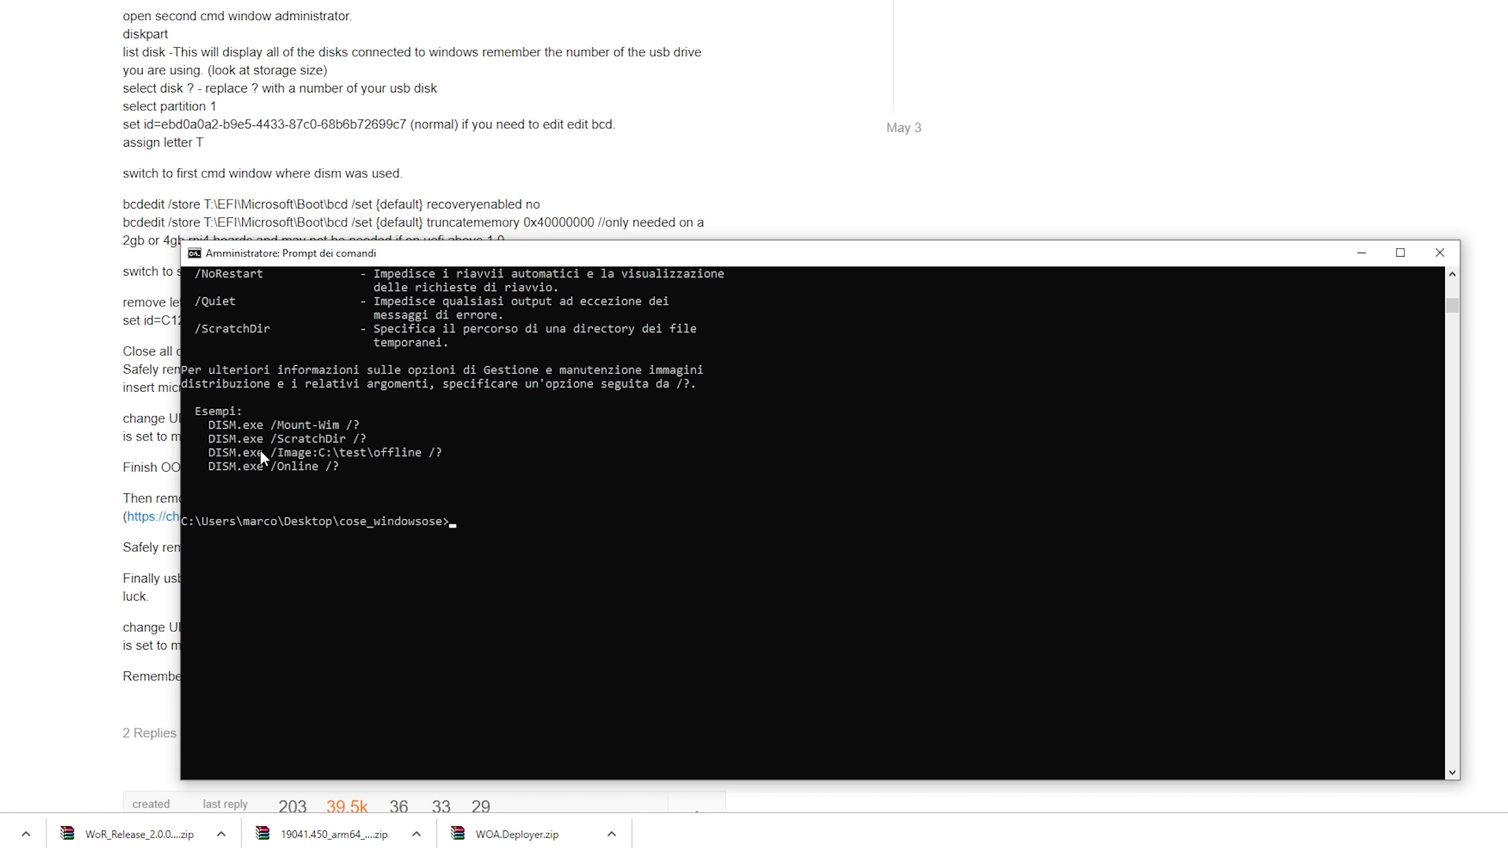
click(85, 254)
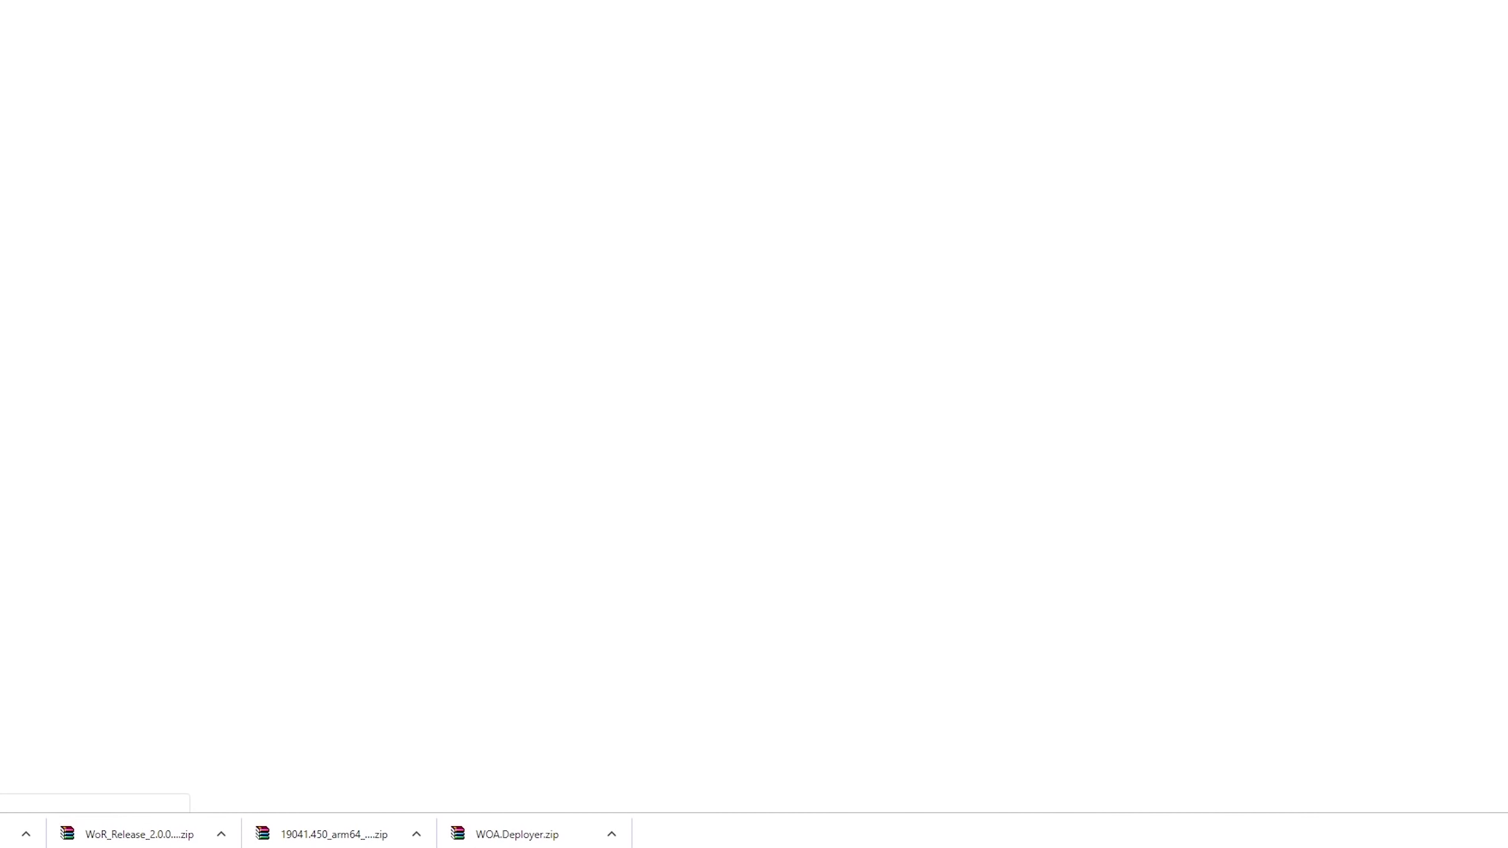
right_click(644, 504)
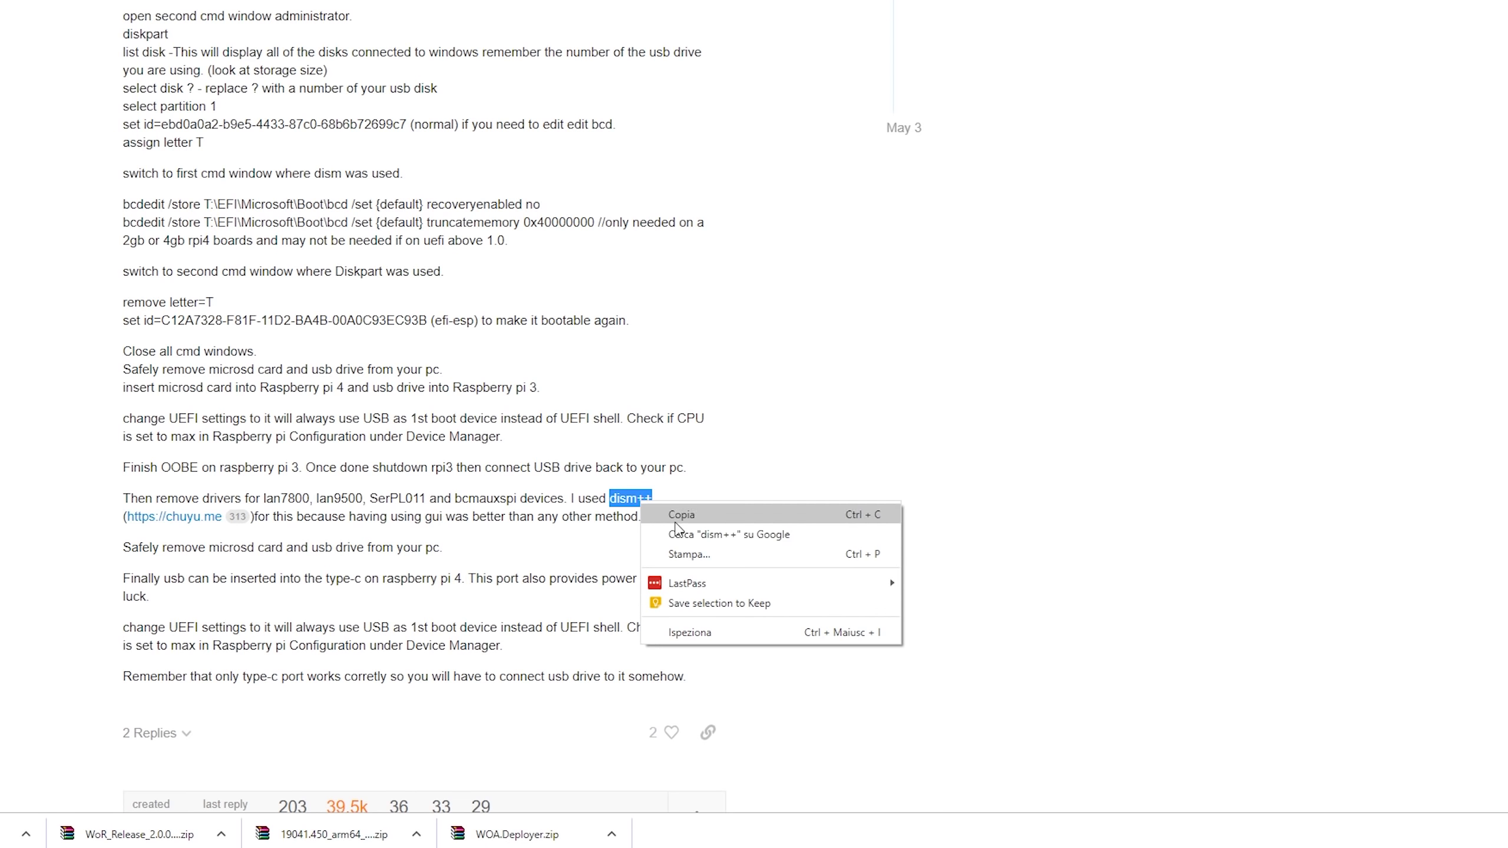
click(686, 534)
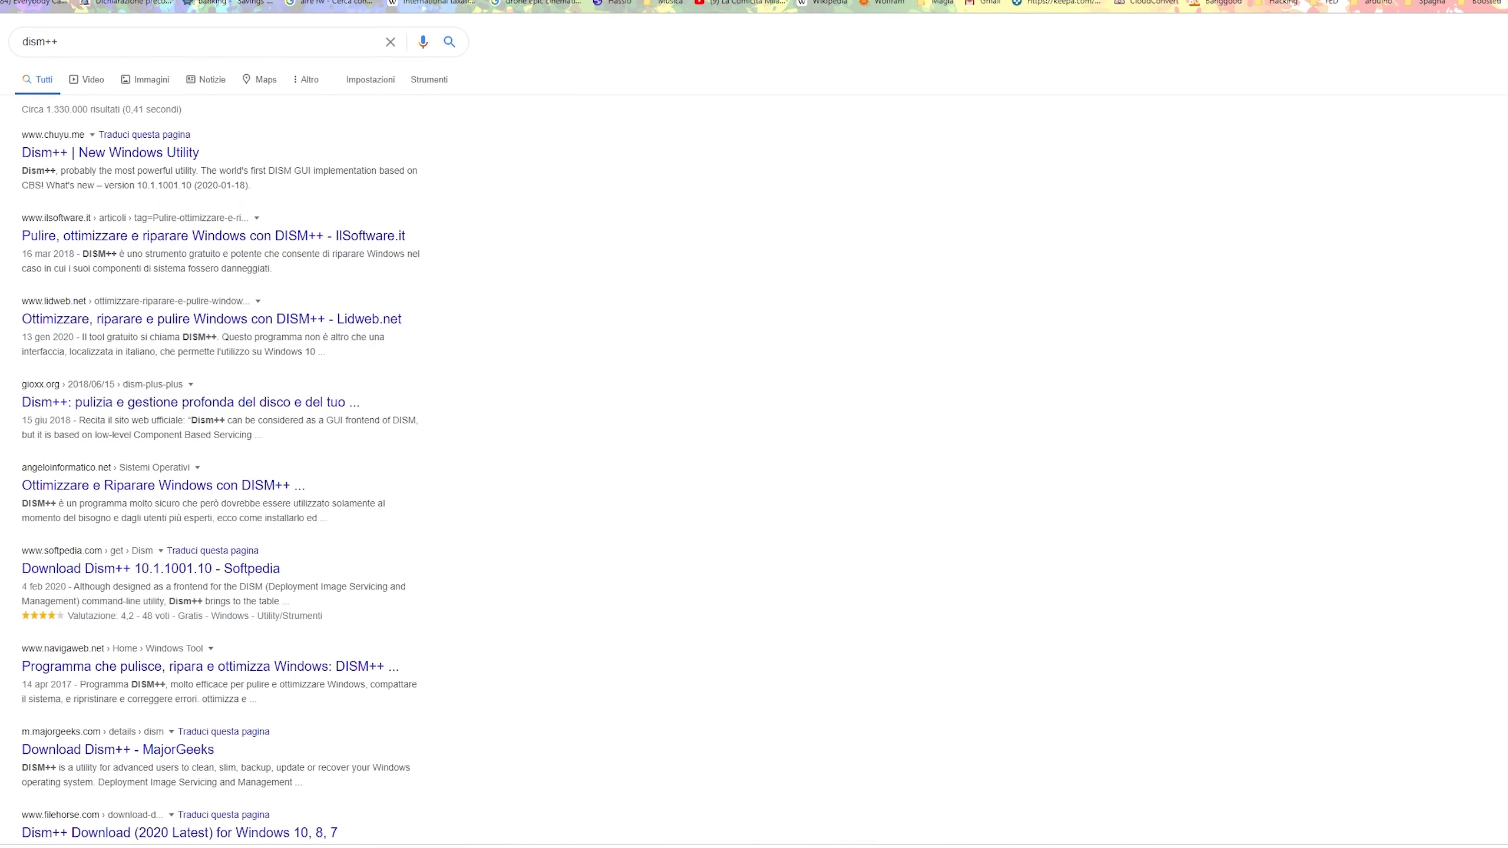
click(91, 154)
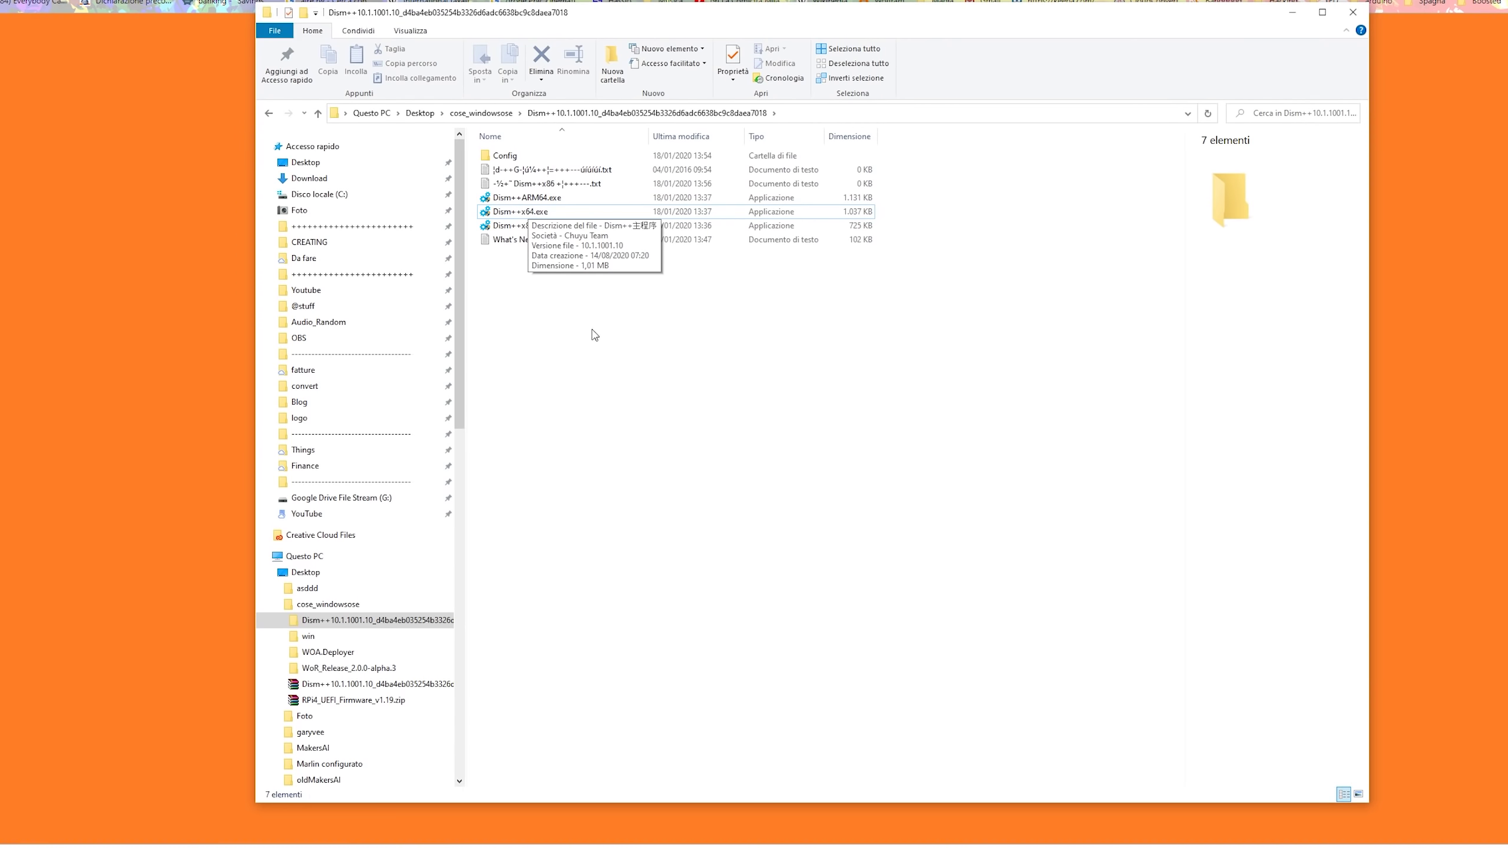
Step: Run Dism++x64.exe with administrator approval and open driver management for the Windows 10 Home ARM64 installation on I:
click(533, 212)
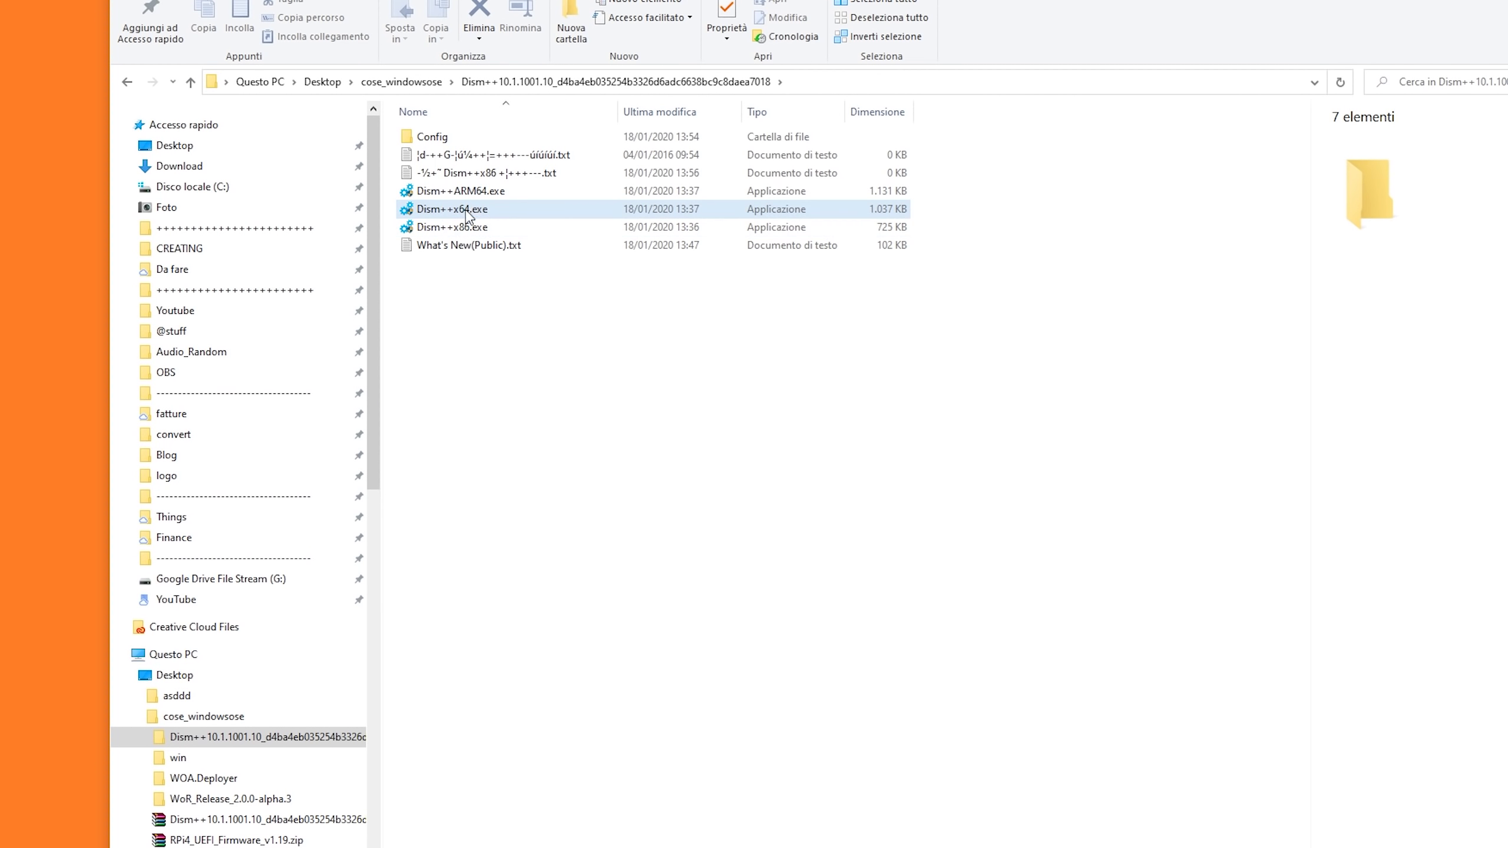
click(517, 193)
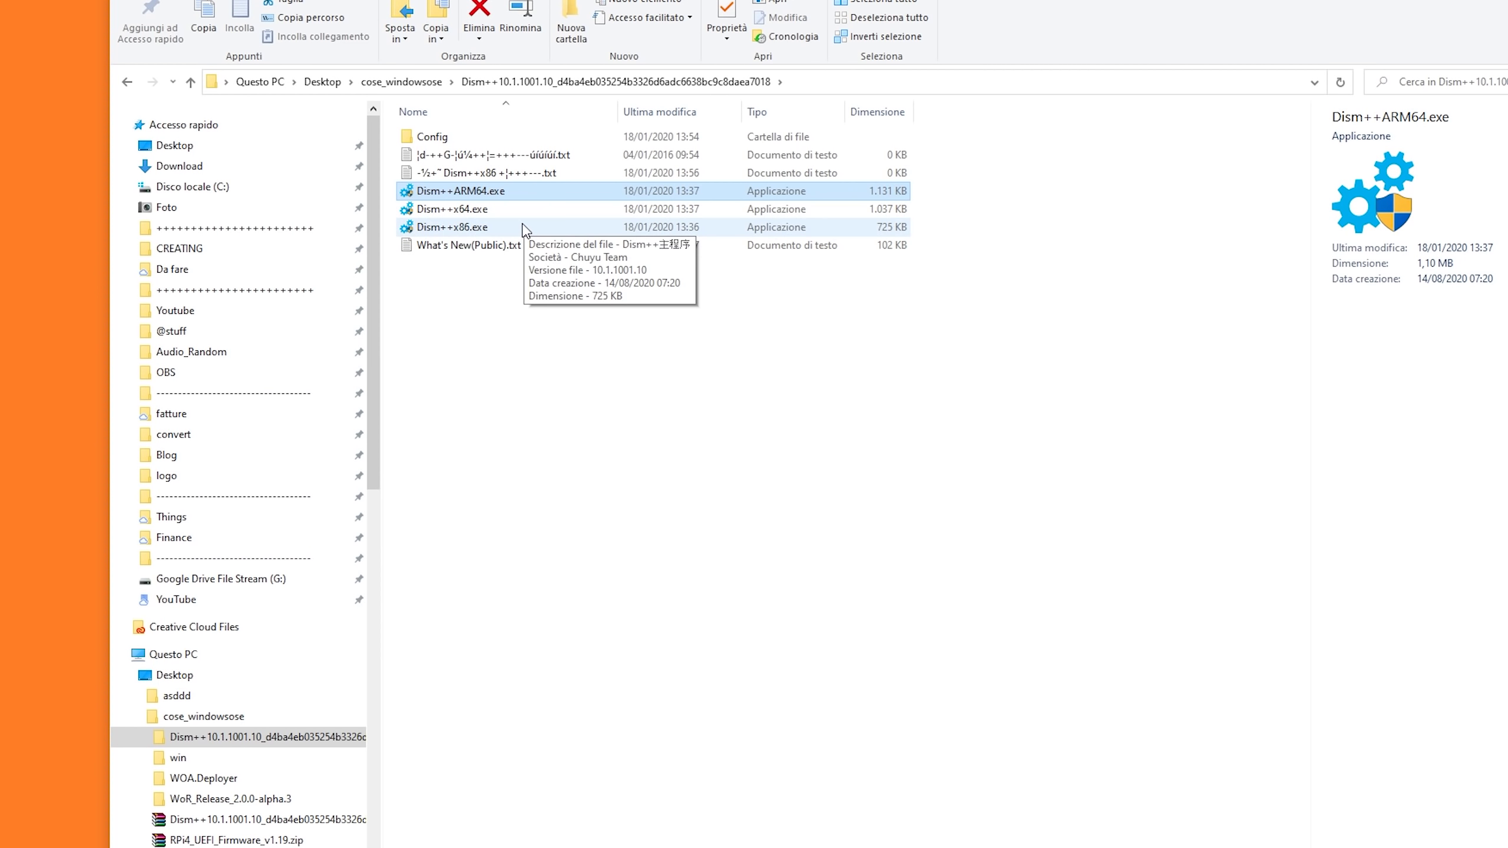
double_click(459, 211)
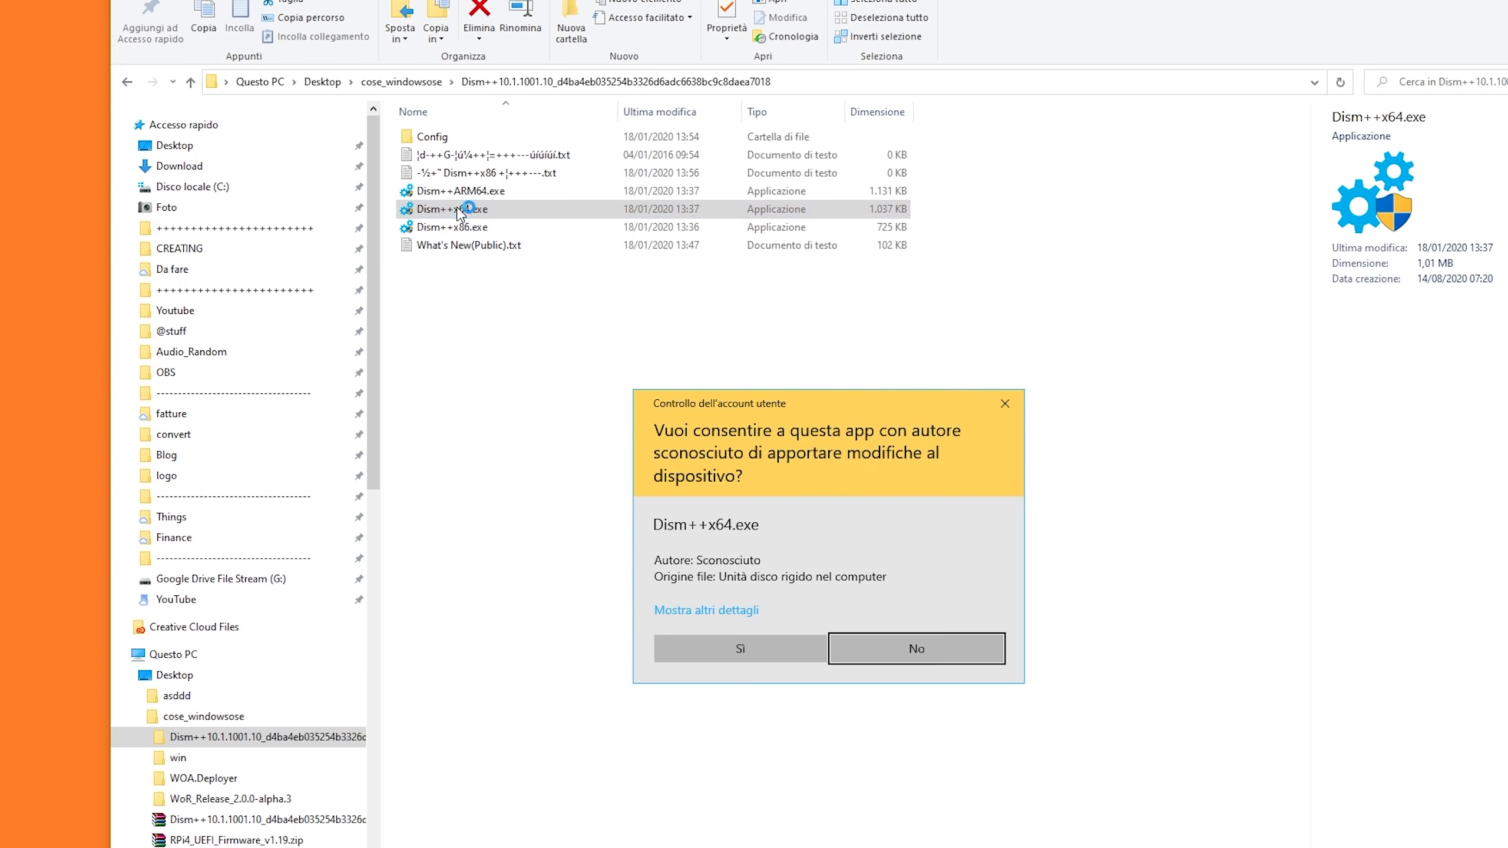
click(823, 648)
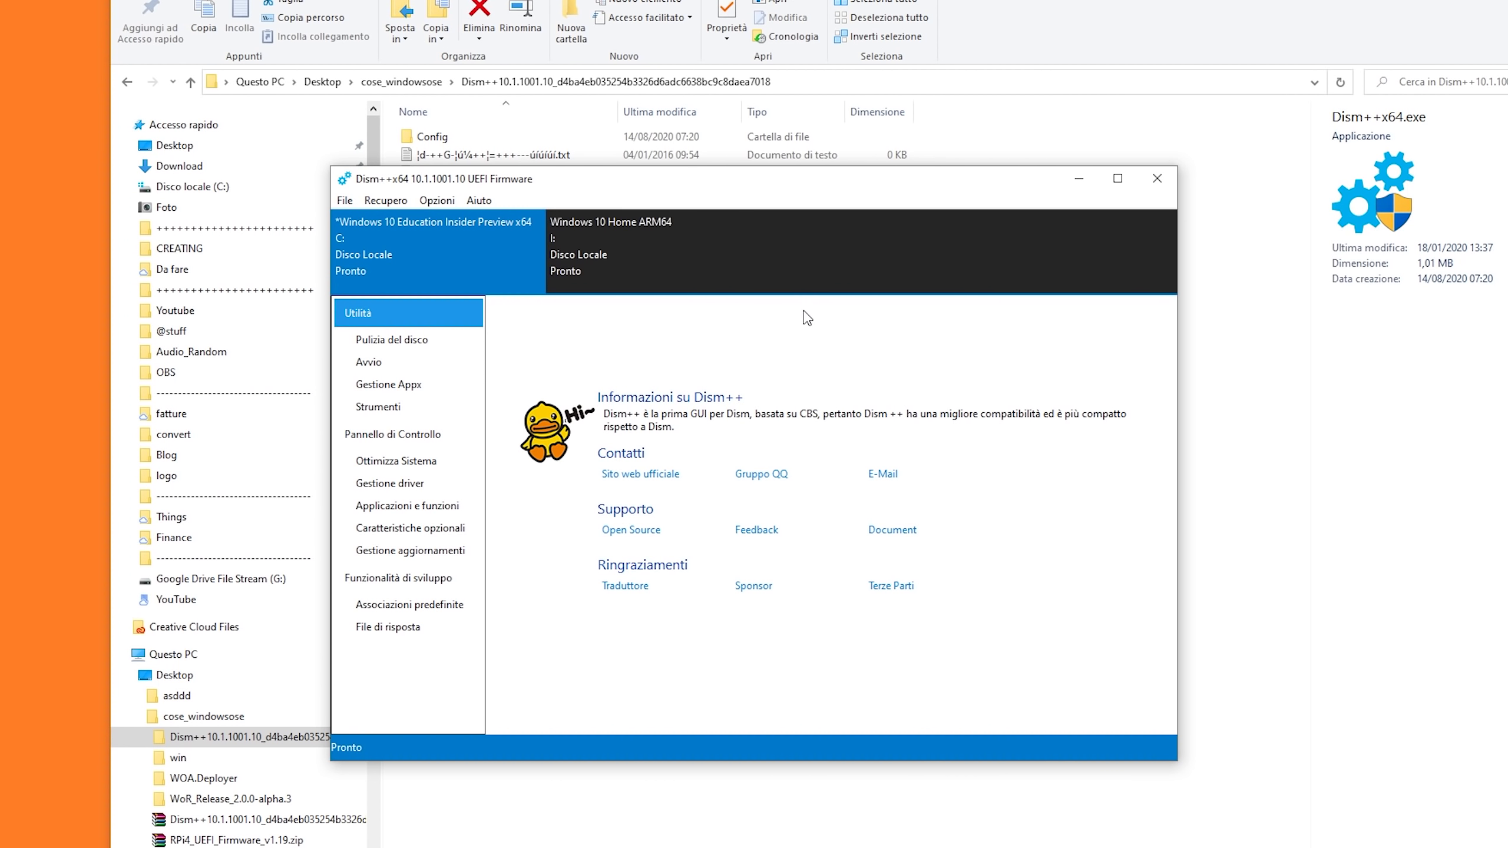
click(416, 484)
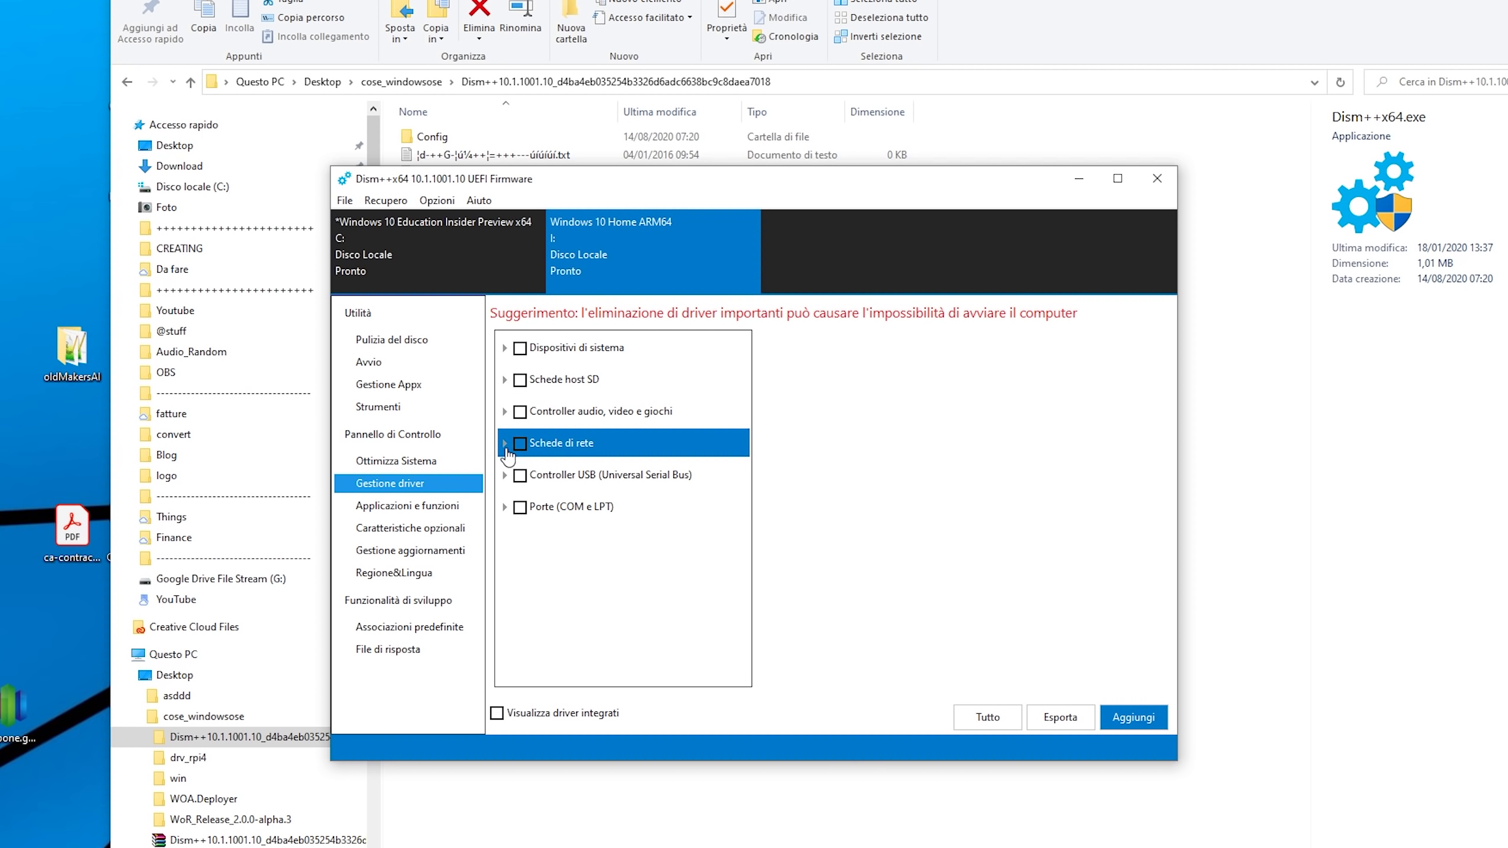
click(1134, 718)
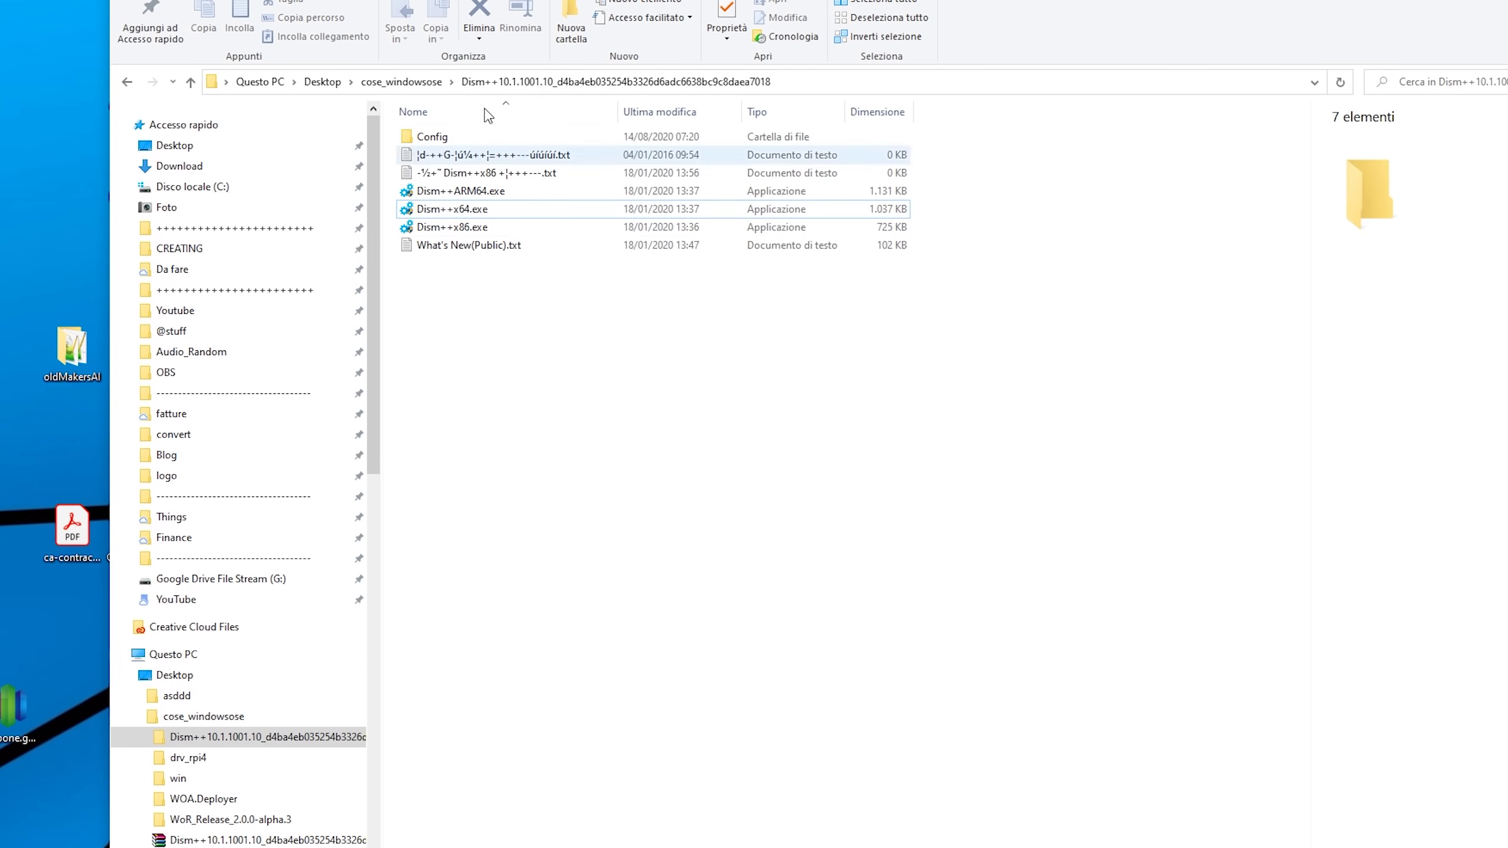
Step: Launch WoR.exe from the WoR_Release_2.0.0-alpha.3 folder, look at the imager's welcome page, and close it
key(alt+Up)
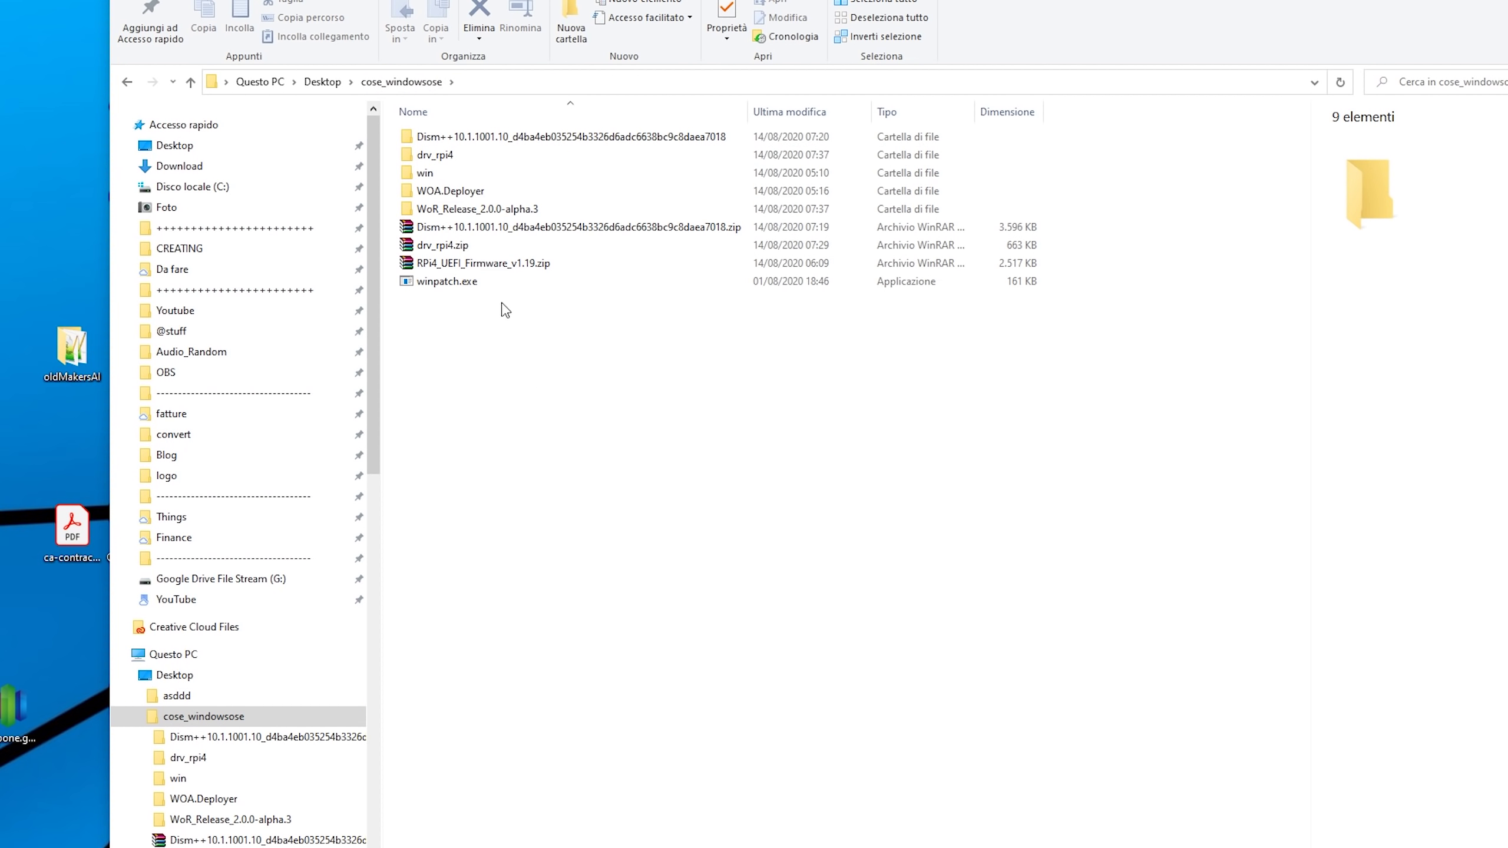
click(456, 254)
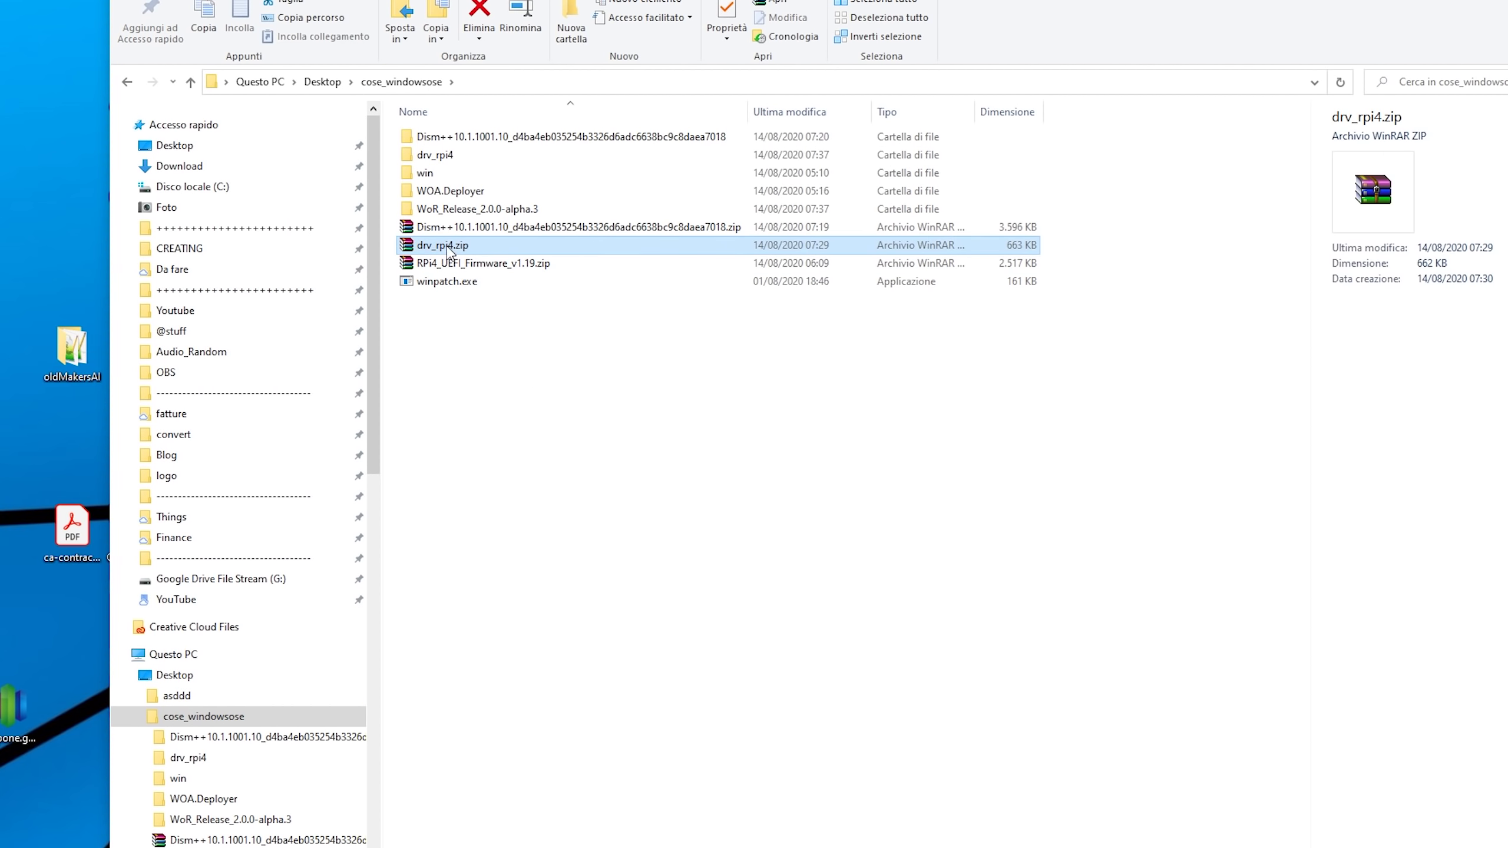
key(Up)
key(Up)
key(Return)
double_click(447, 425)
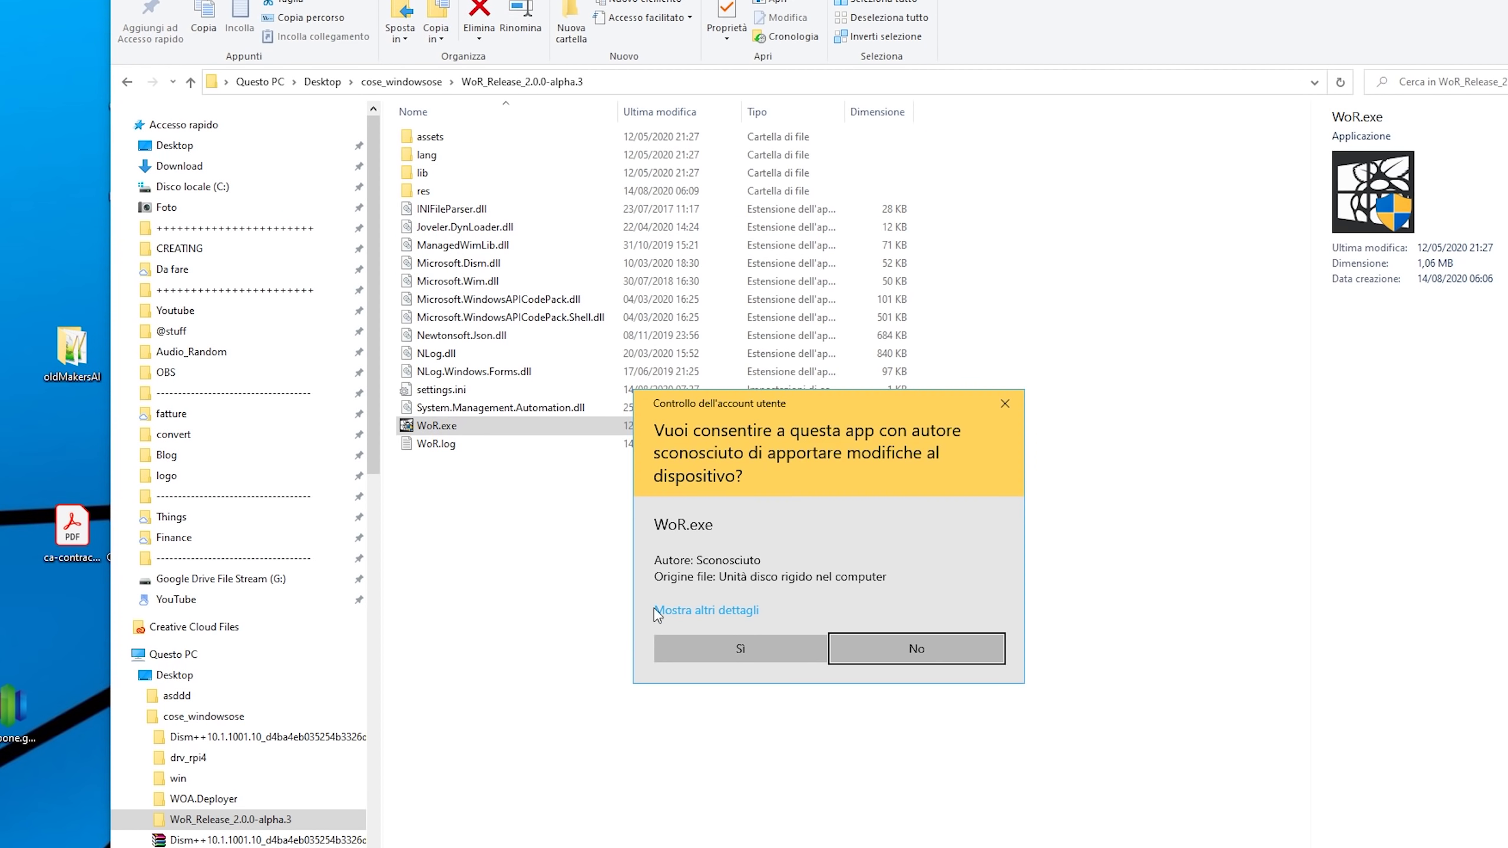
click(673, 644)
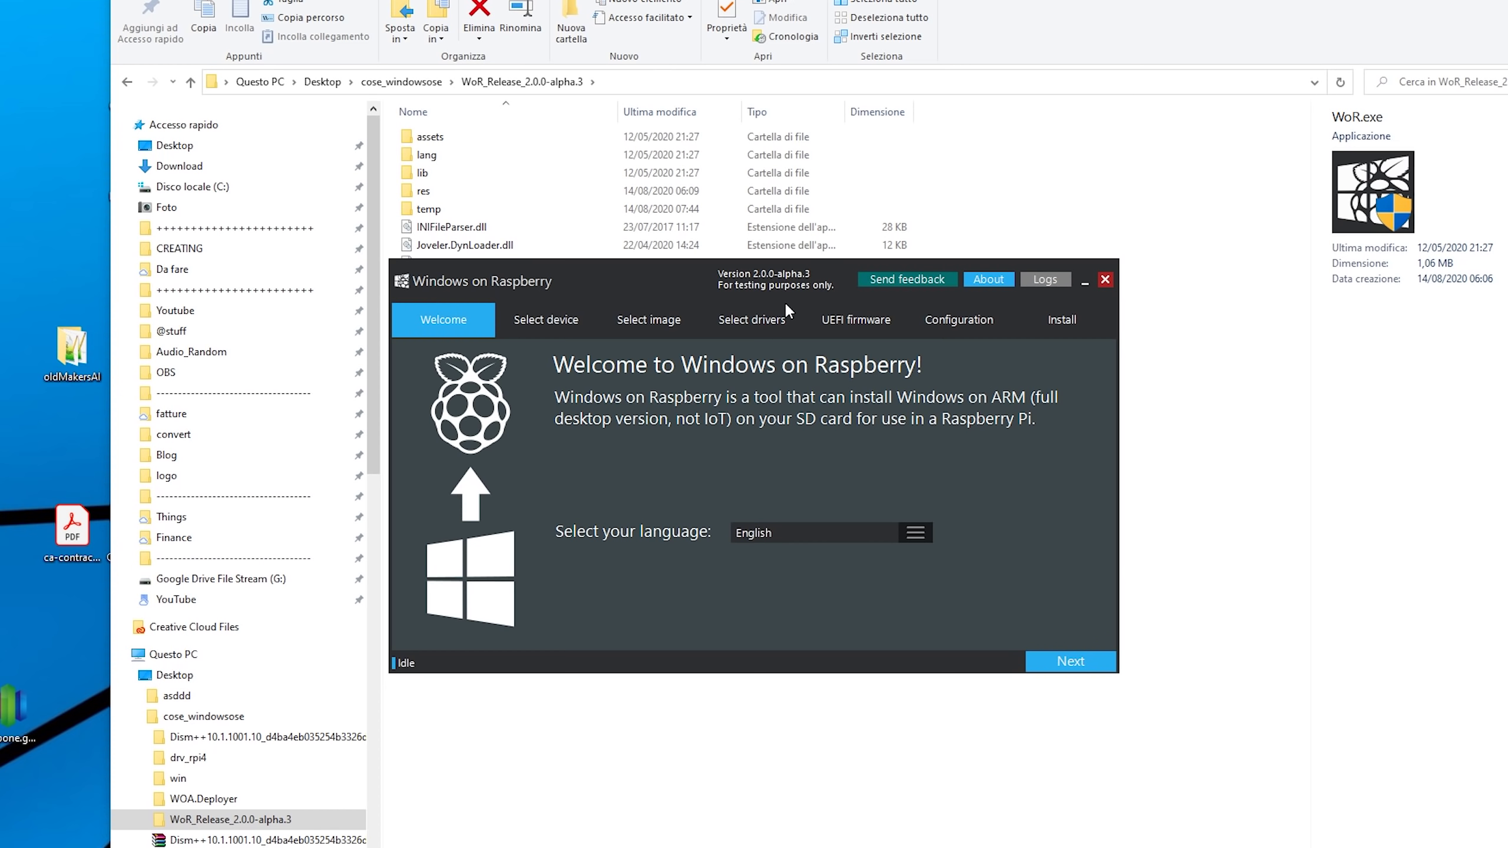
click(1106, 280)
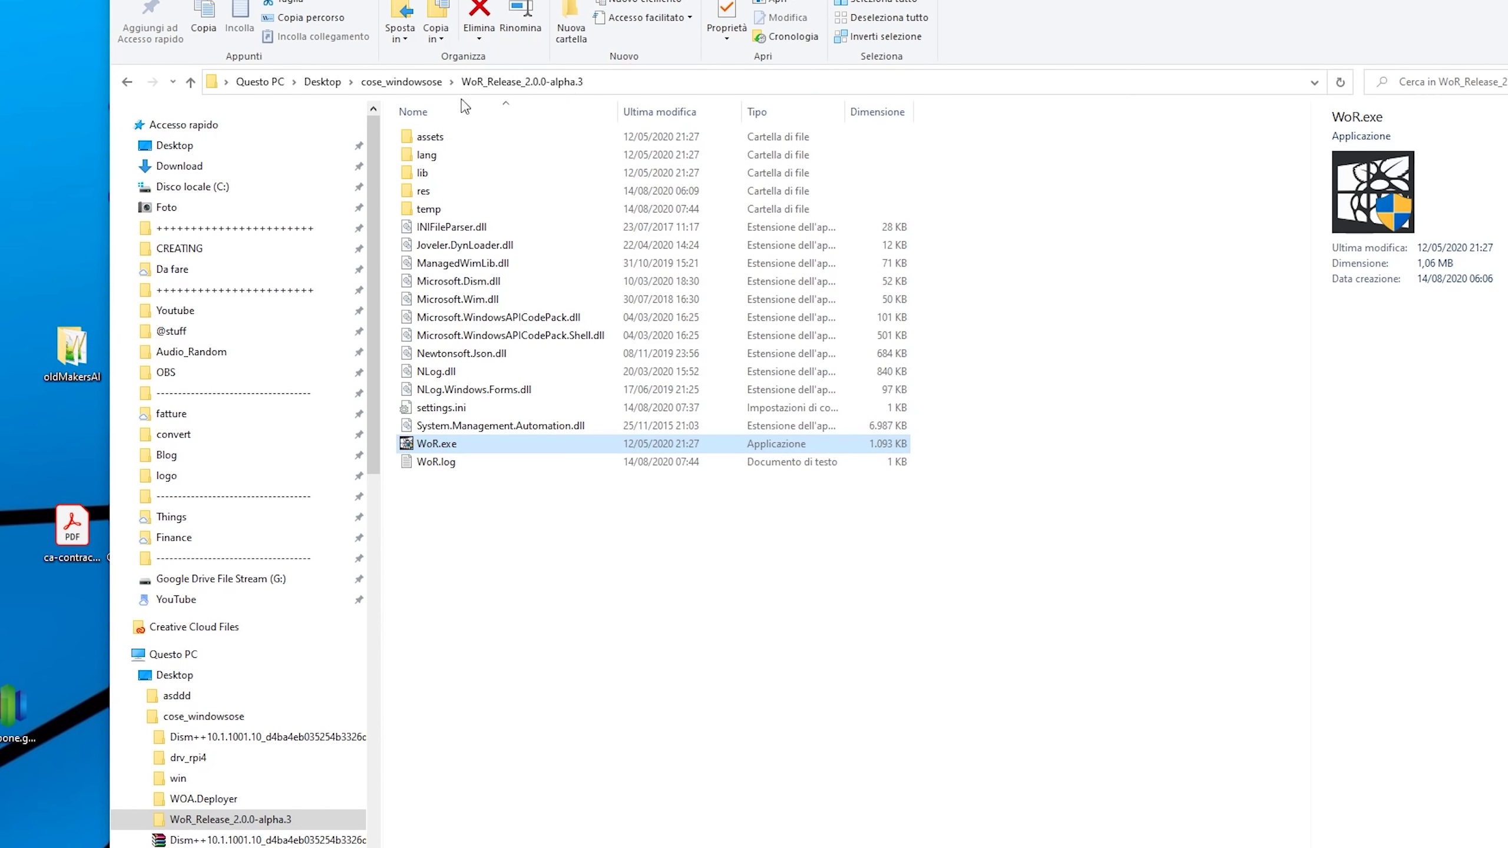
Step: Locate the drv_rpi4 package in cose_windowsose and add its bcm2836pwm driver to the Windows 10 Home ARM64 installation in Dism++
click(401, 81)
click(440, 245)
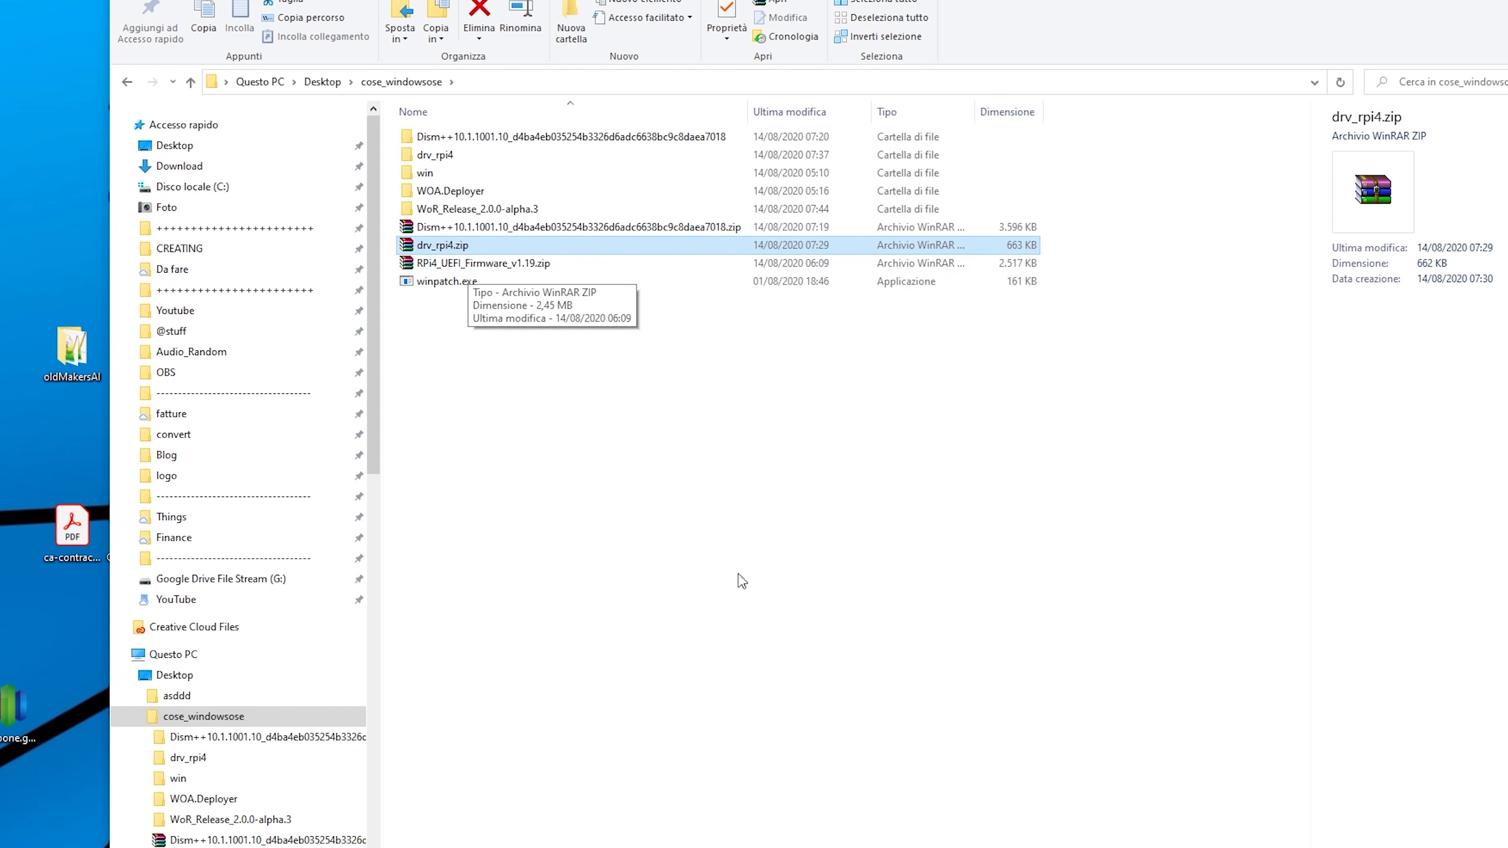
click(482, 365)
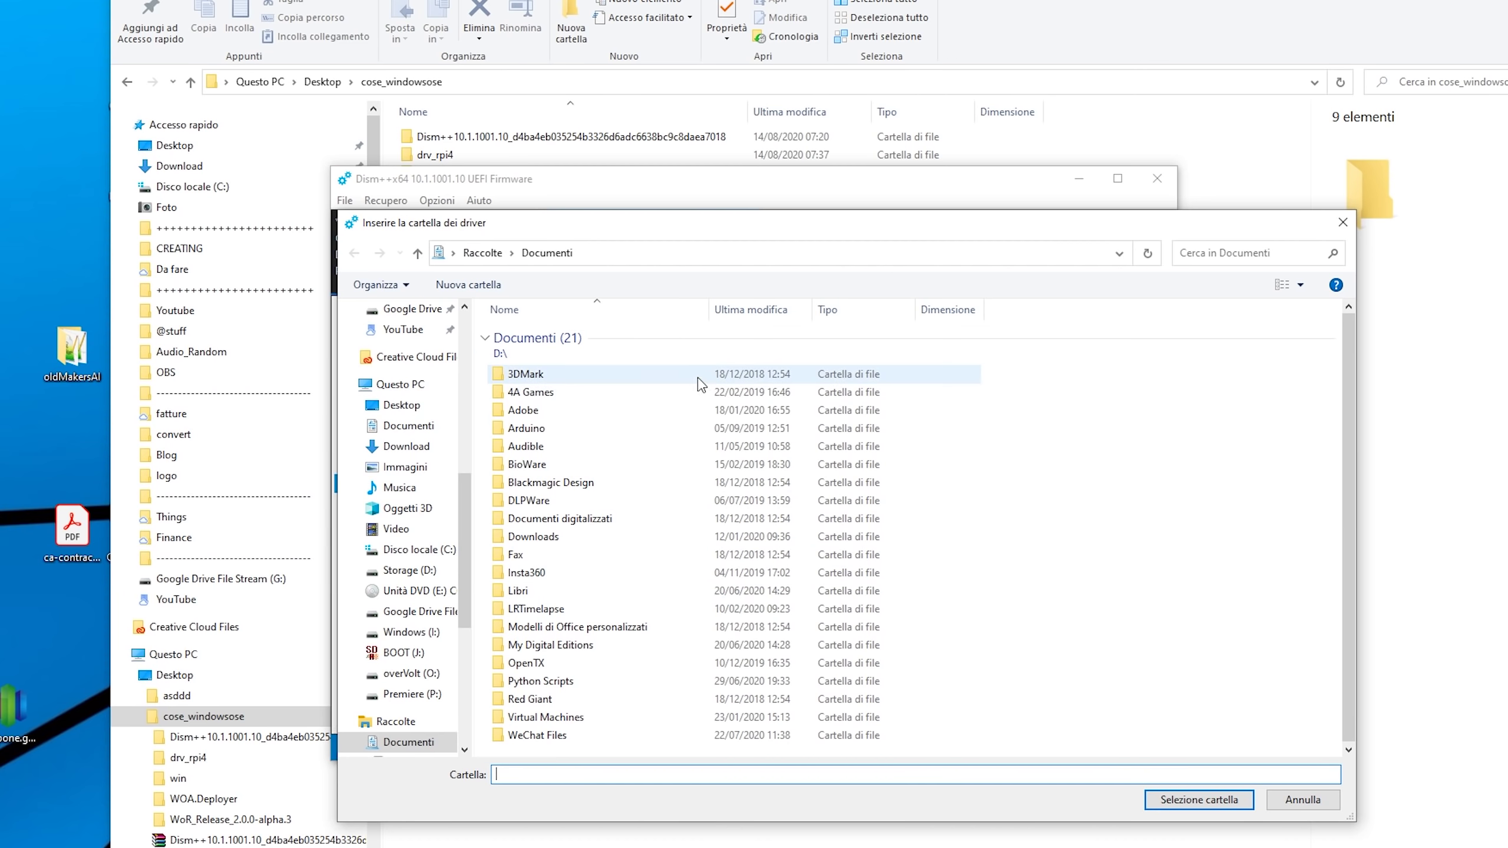
scroll(409, 517, up, 5)
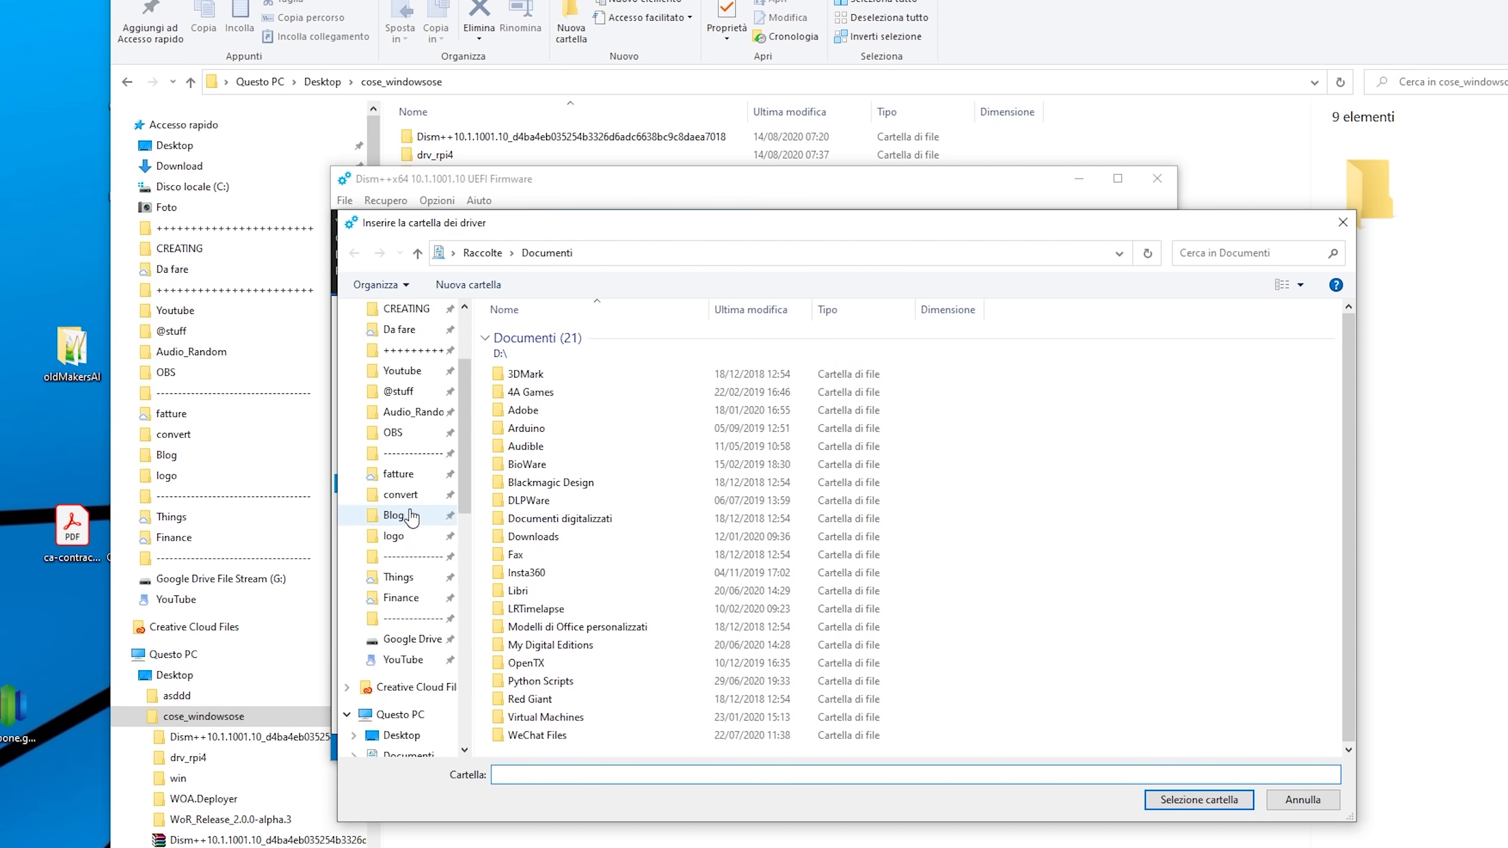
scroll(410, 517, up, 2)
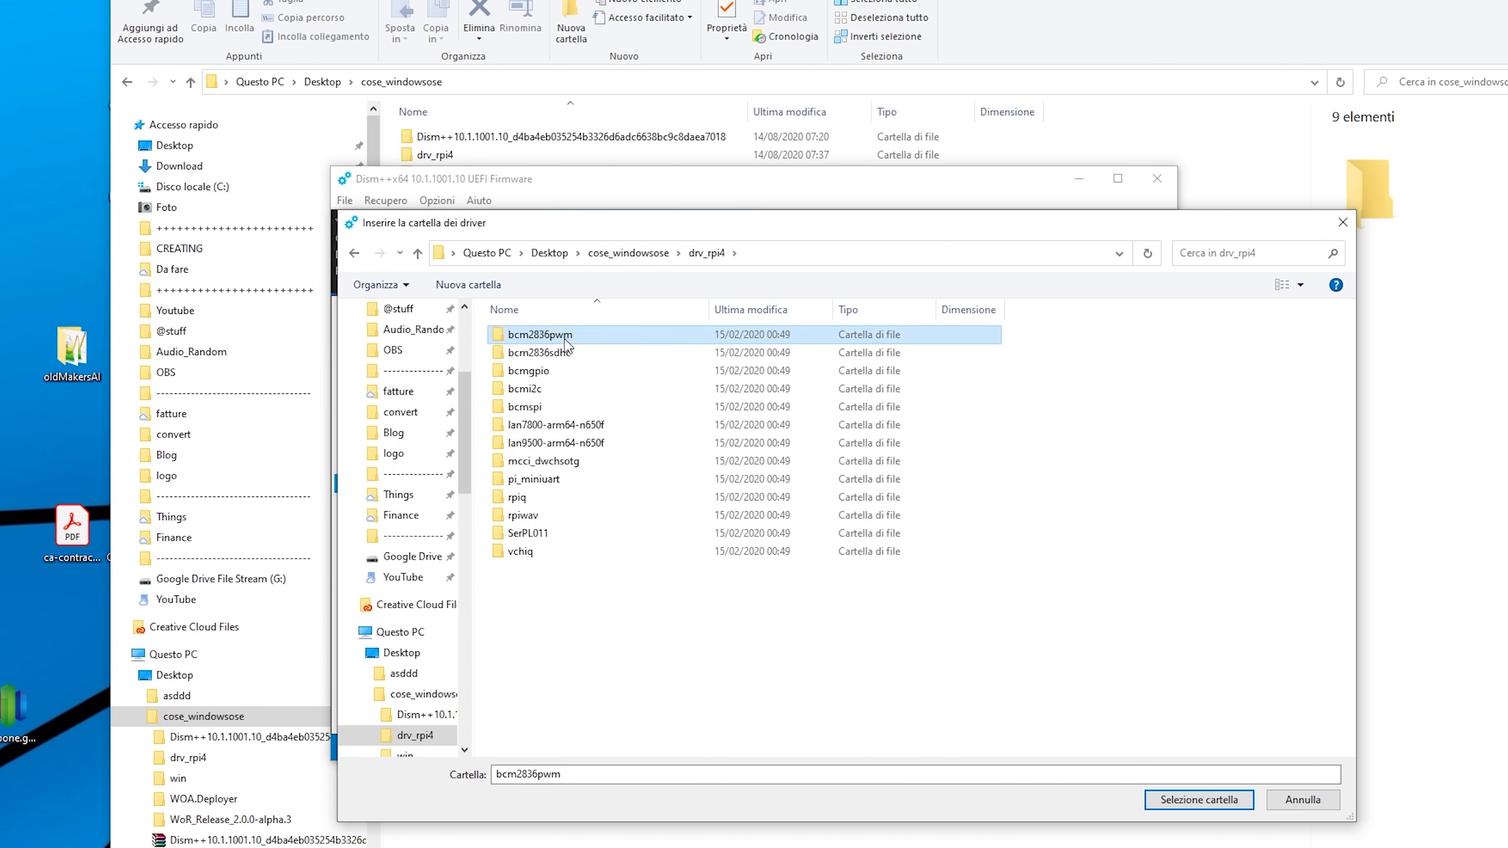
double_click(564, 340)
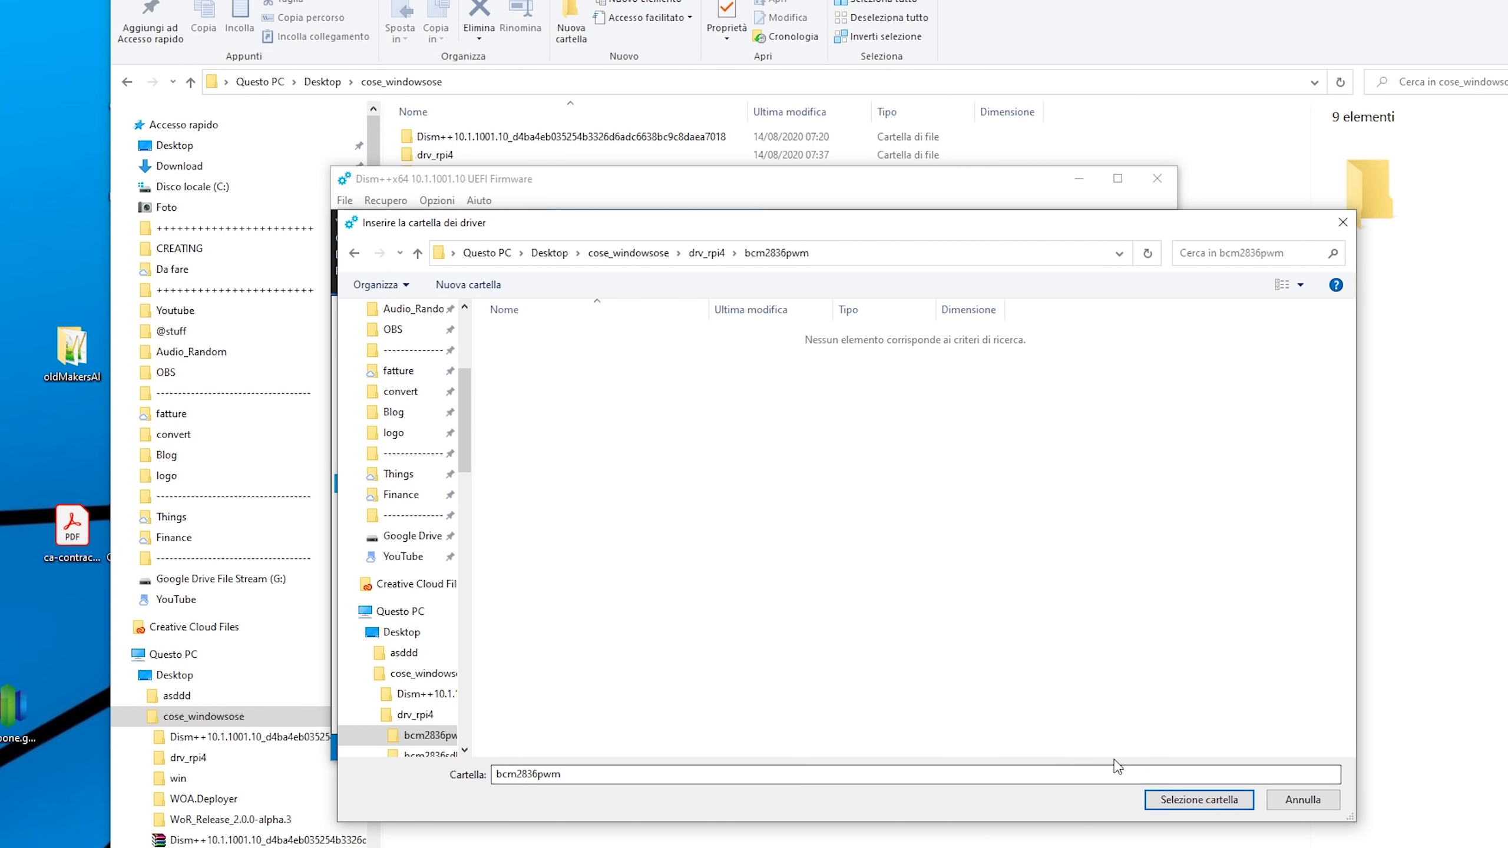
click(1183, 803)
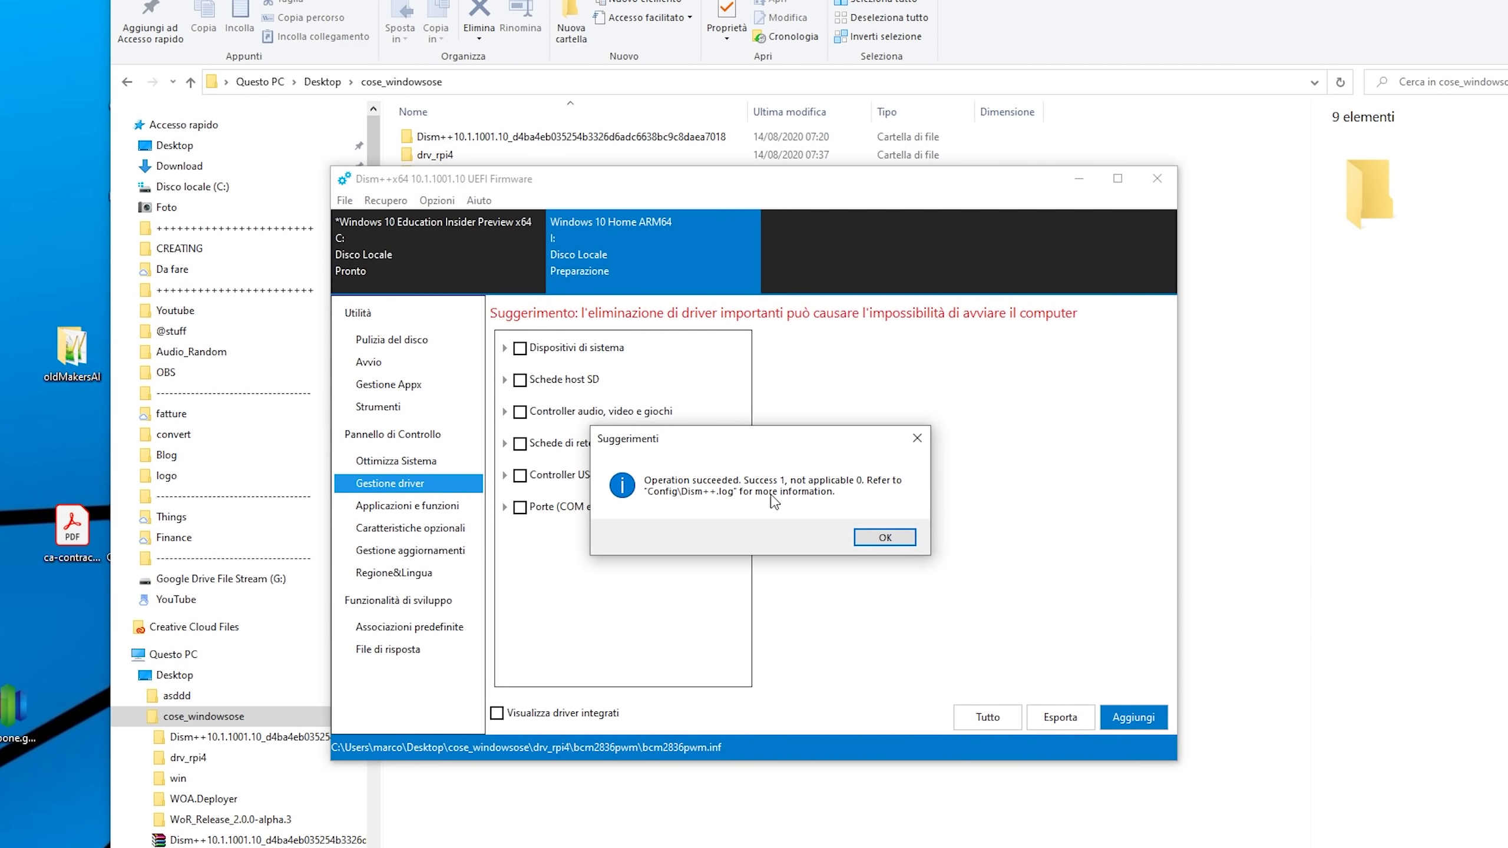
click(885, 537)
Step: Add the remaining drv_rpi4 drivers, from bcm2836sdhc through vchiq, to the ARM64 installation and close Dism++
click(1134, 717)
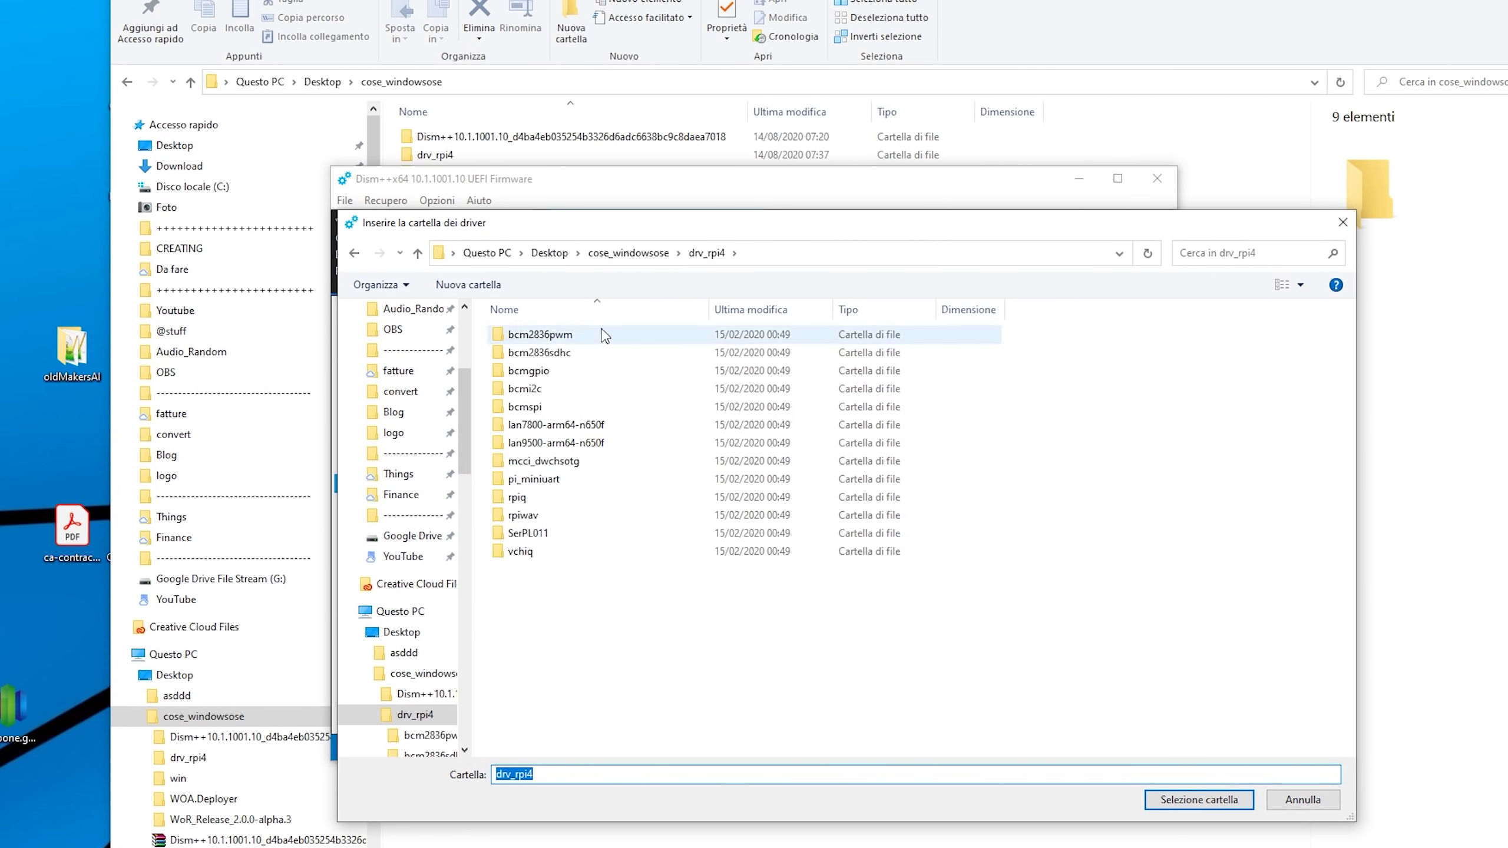
double_click(574, 354)
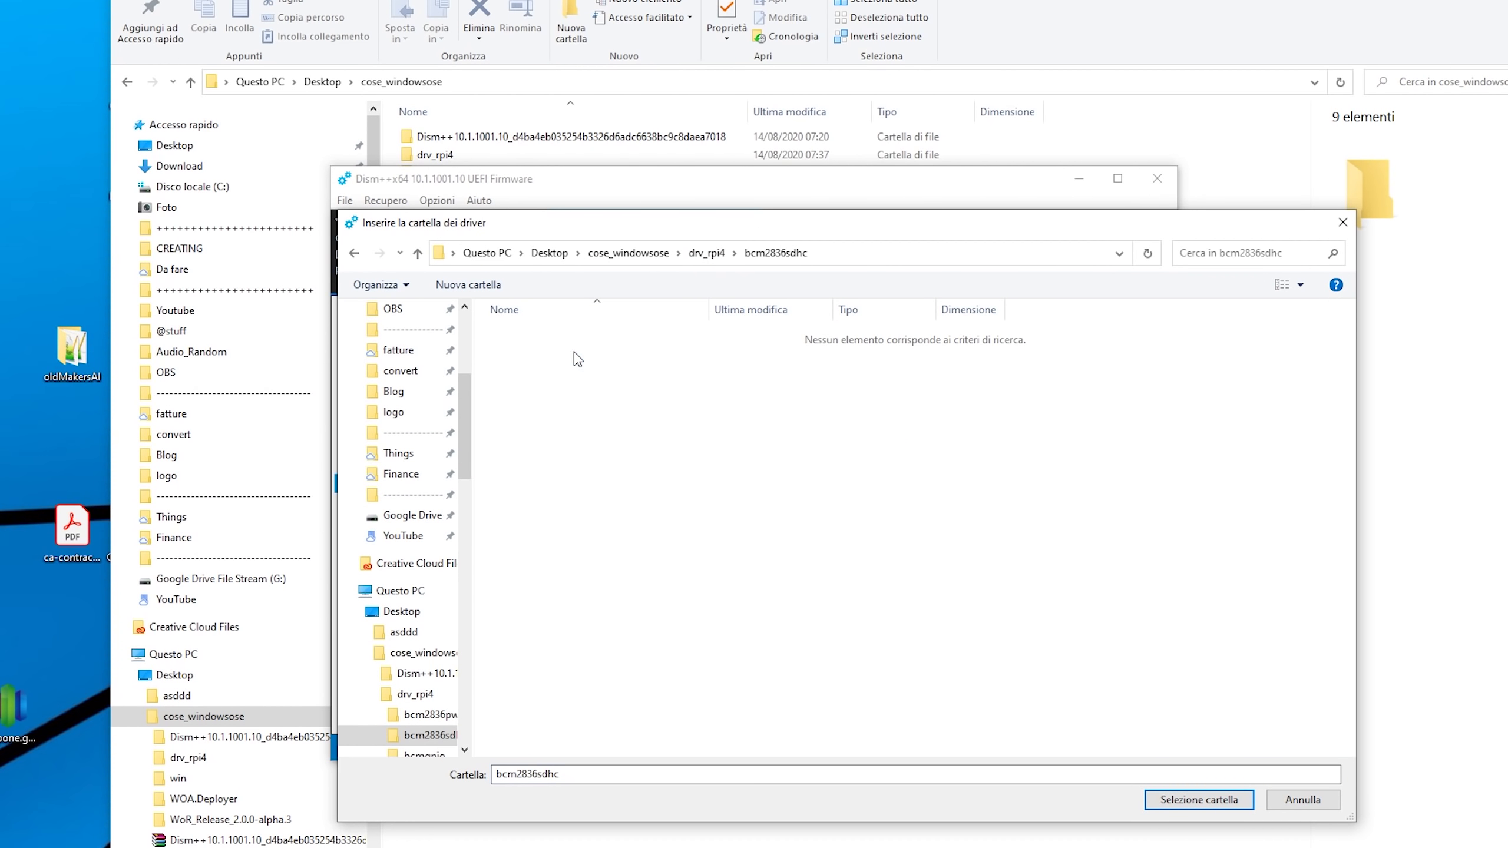
click(1186, 803)
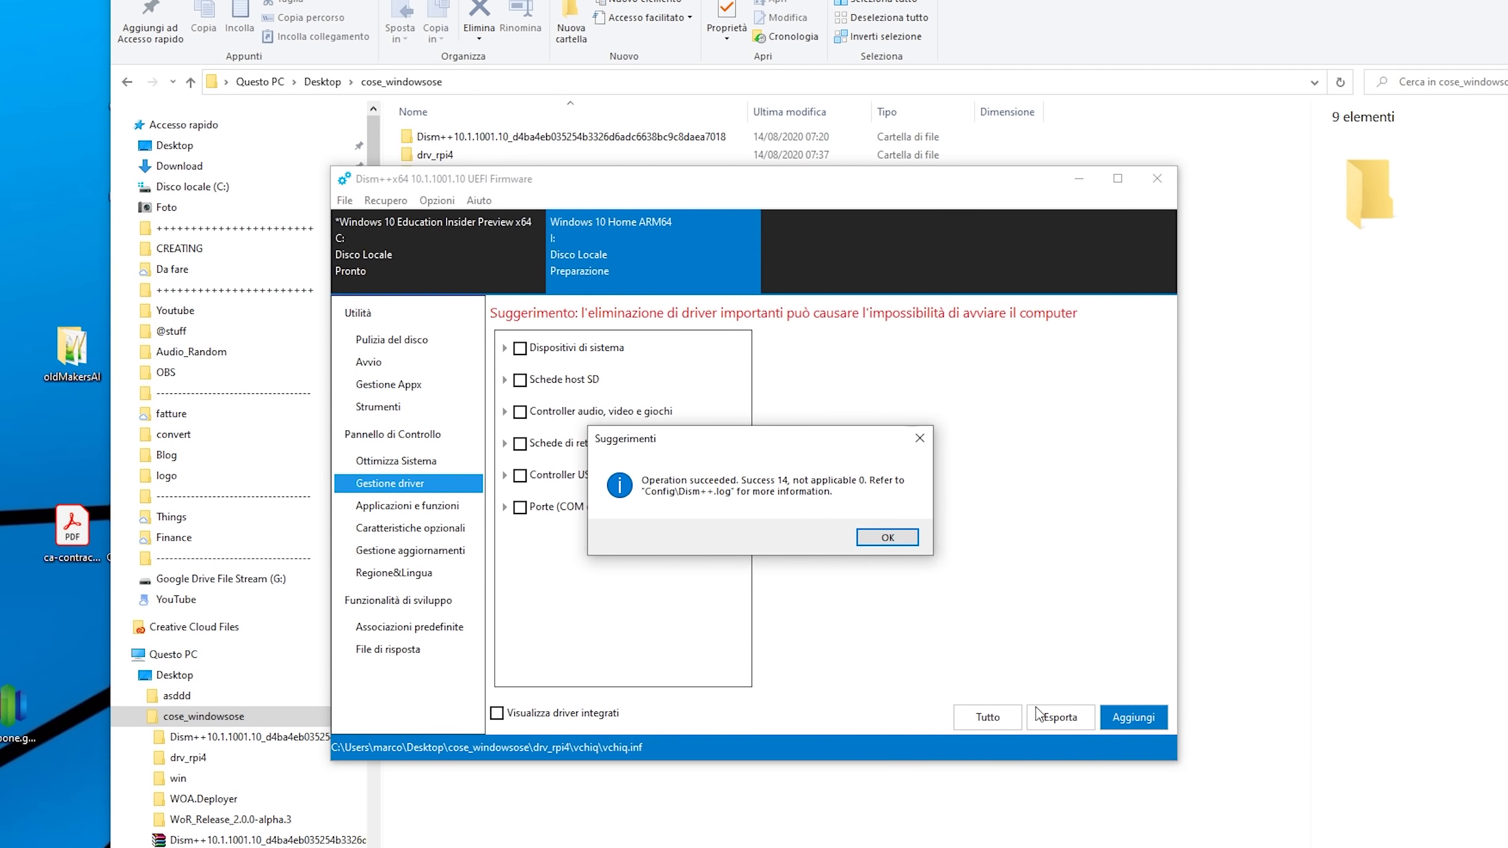
click(887, 538)
click(1156, 179)
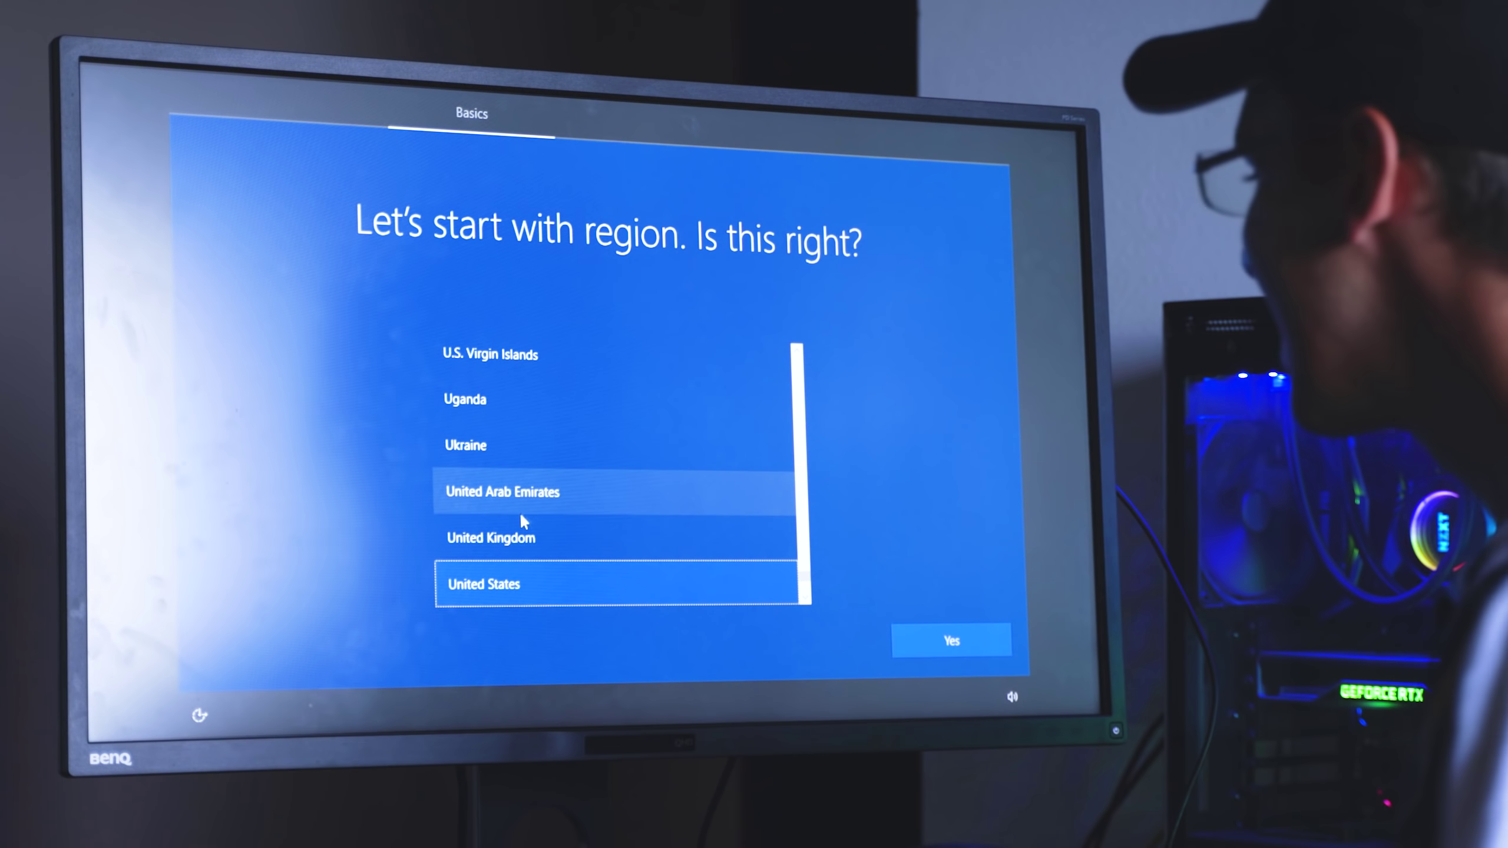
Step: Confirm United States as the region in the Windows 10 first-run setup on the Raspberry Pi
key(Return)
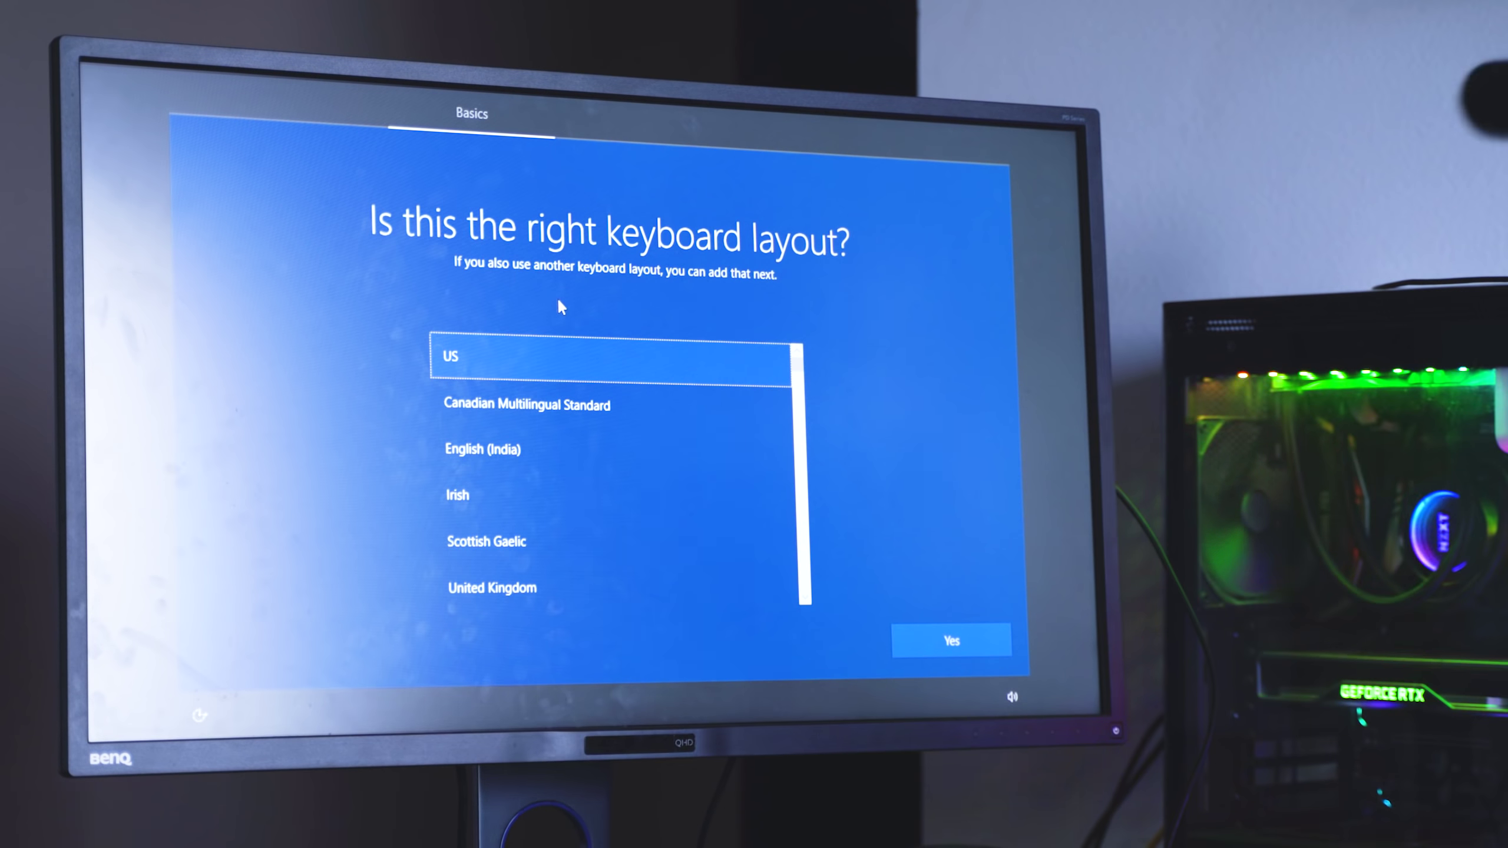